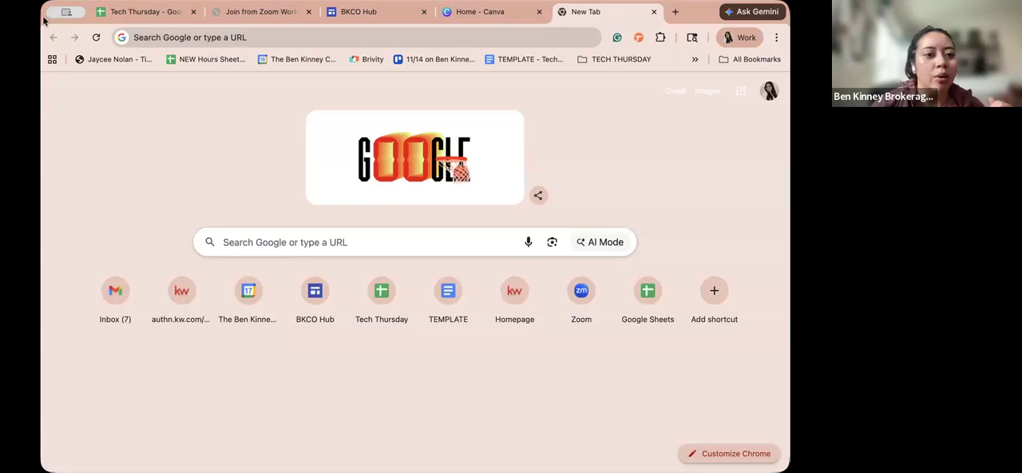
{"action": "left_click_drag", "start_coordinate": [44, 21], "coordinate": [209, 48]}
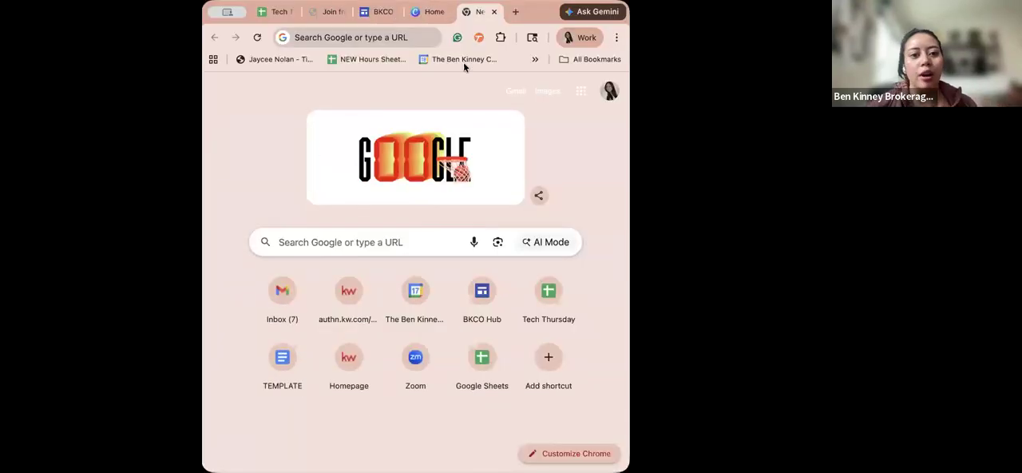
{"action": "left_click_drag", "start_coordinate": [569, 12], "coordinate": [803, 14]}
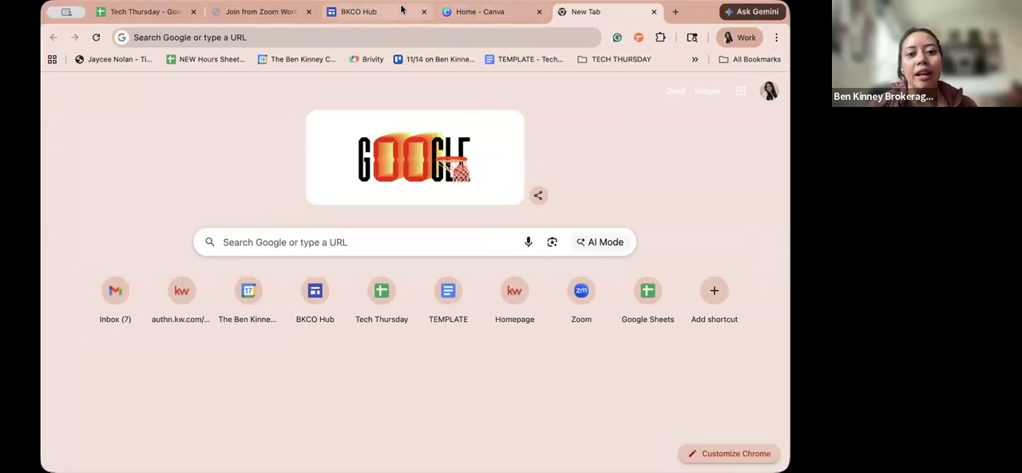
- Switch to the BKCO Hub site and open its BKCO Resources page
{"action": "left_click", "coordinate": [405, 12]}
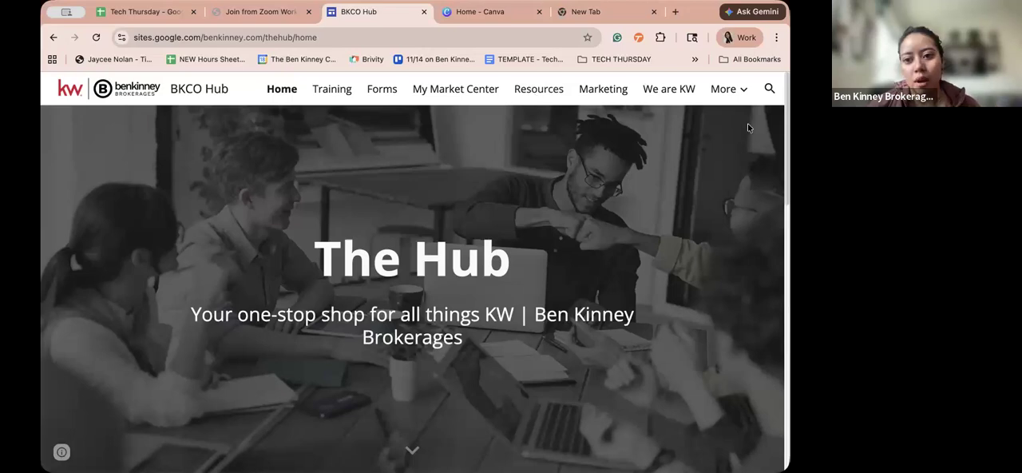
{"action": "left_click", "coordinate": [737, 93]}
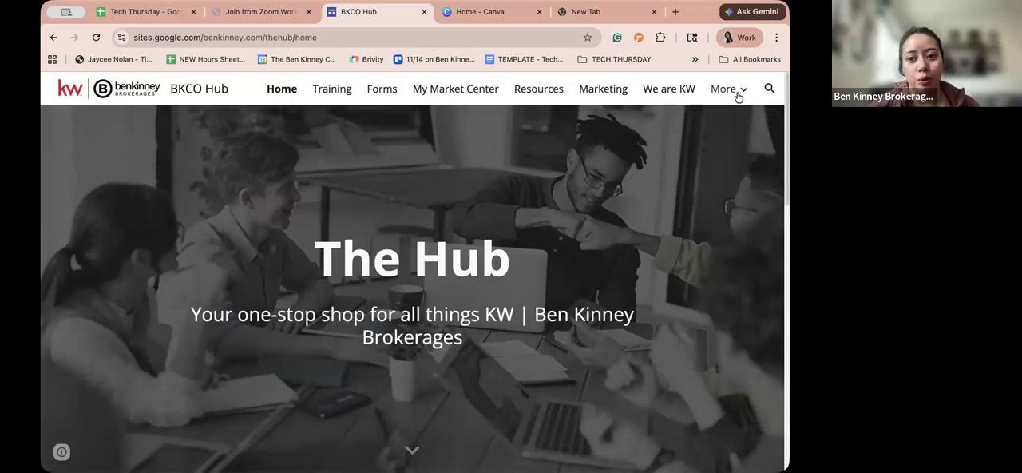
{"action": "left_click", "coordinate": [737, 94]}
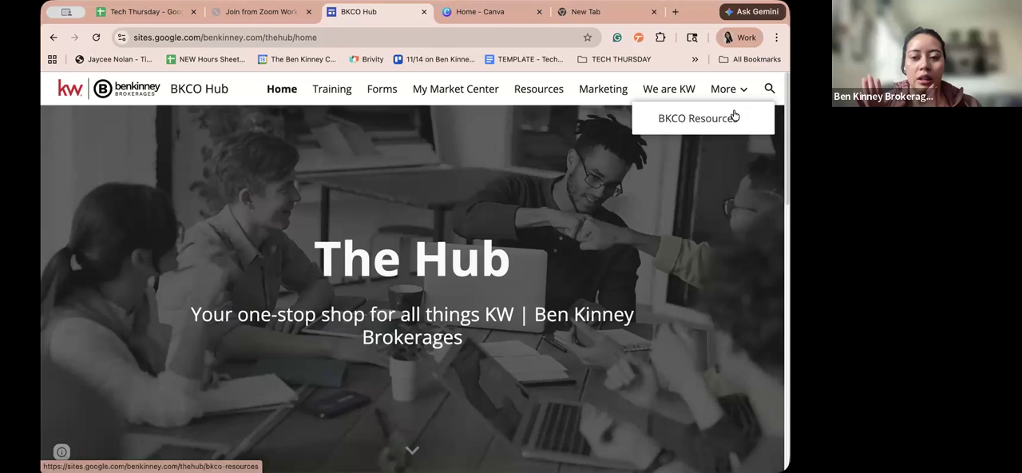
{"action": "left_click", "coordinate": [732, 117]}
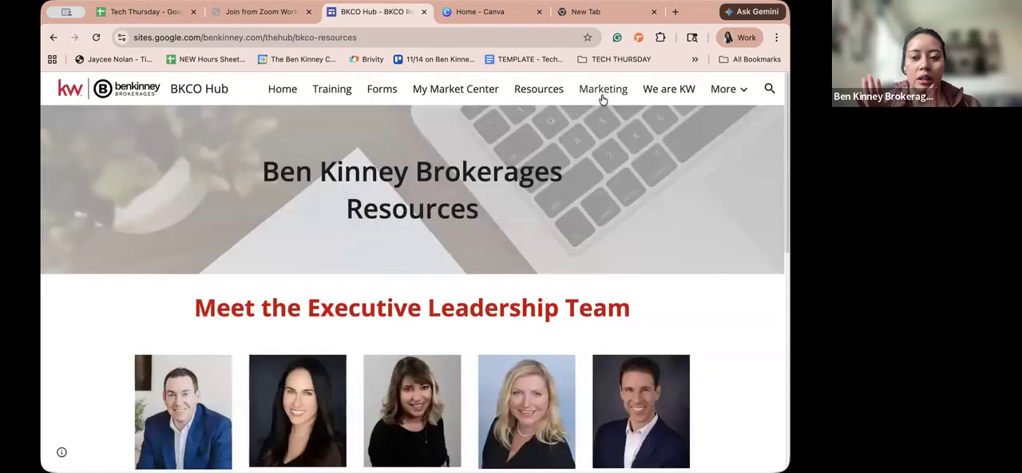
- Open the hub's Marketing page and look through the advertising guidelines, office folders and Other Common Logos section
{"action": "left_click", "coordinate": [603, 89]}
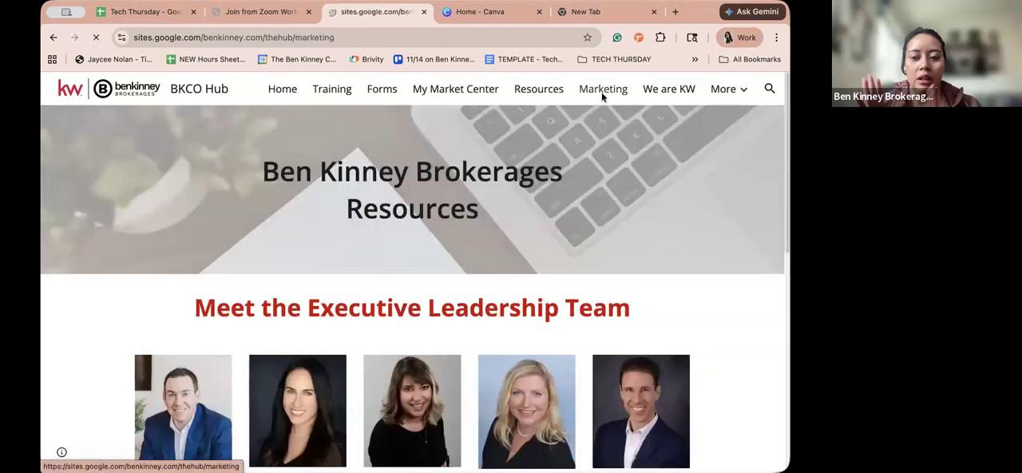
{"action": "scroll", "coordinate": [557, 257], "scroll_direction": "down", "scroll_amount": 5}
{"action": "scroll", "coordinate": [559, 260], "scroll_direction": "down", "scroll_amount": 10}
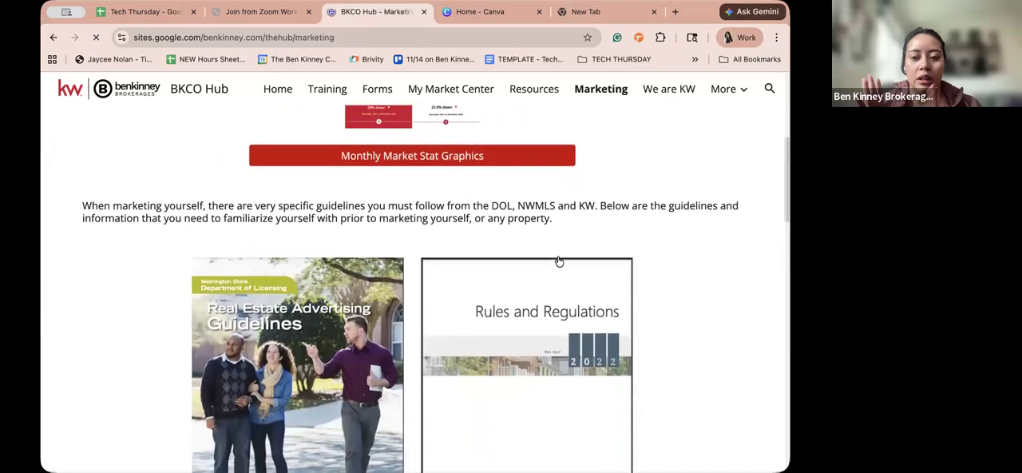
{"action": "scroll", "coordinate": [558, 259], "scroll_direction": "down", "scroll_amount": 5}
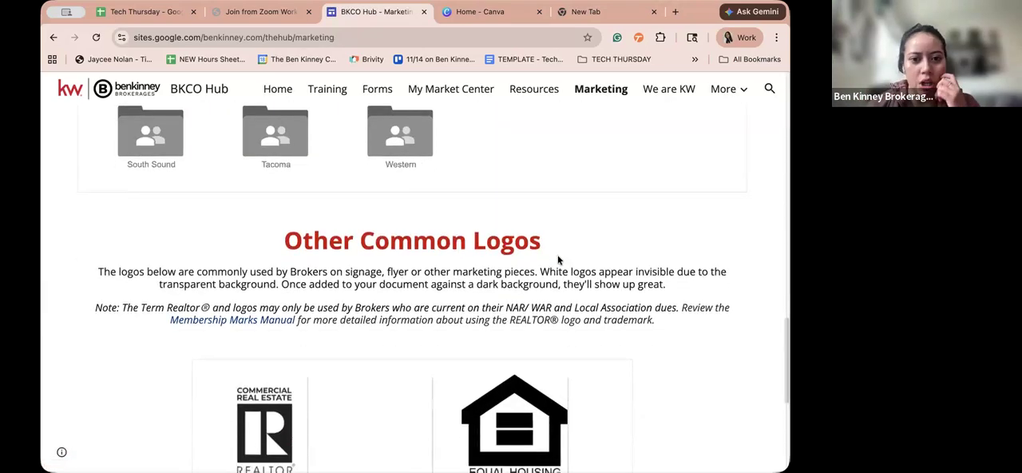
- Open the hub's My Market Center page and look over the list of Keller Williams offices
{"action": "left_click", "coordinate": [467, 93]}
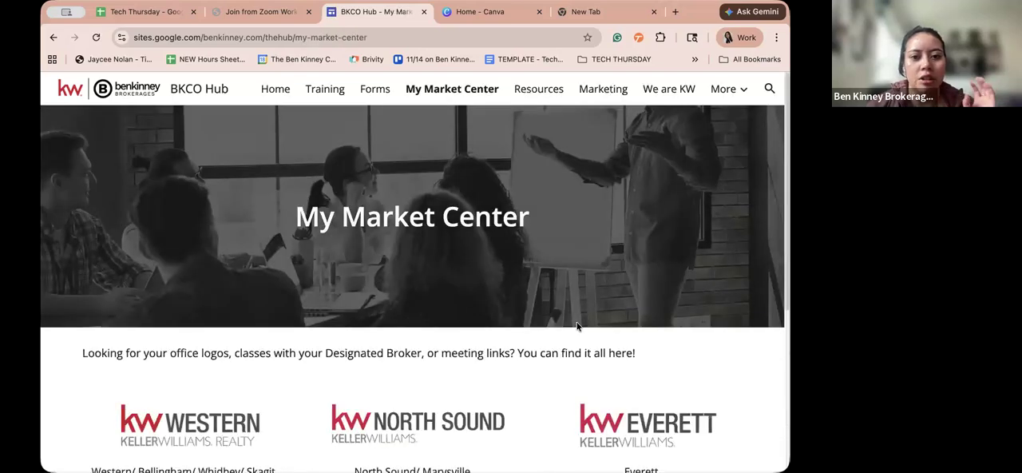
{"action": "scroll", "coordinate": [577, 326], "scroll_direction": "down", "scroll_amount": 3}
{"action": "scroll", "coordinate": [577, 325], "scroll_direction": "up", "scroll_amount": 1}
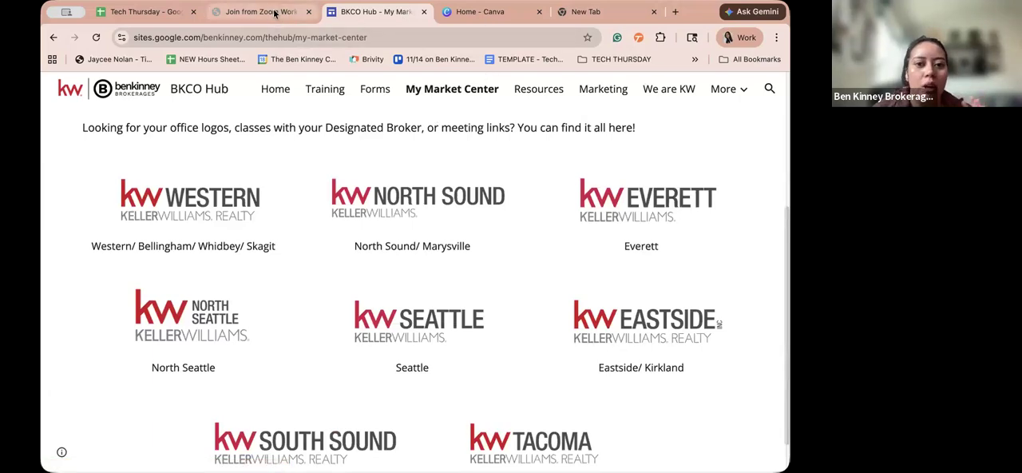
- Switch to Canva and search your designs for "sign"
{"action": "left_click", "coordinate": [502, 12]}
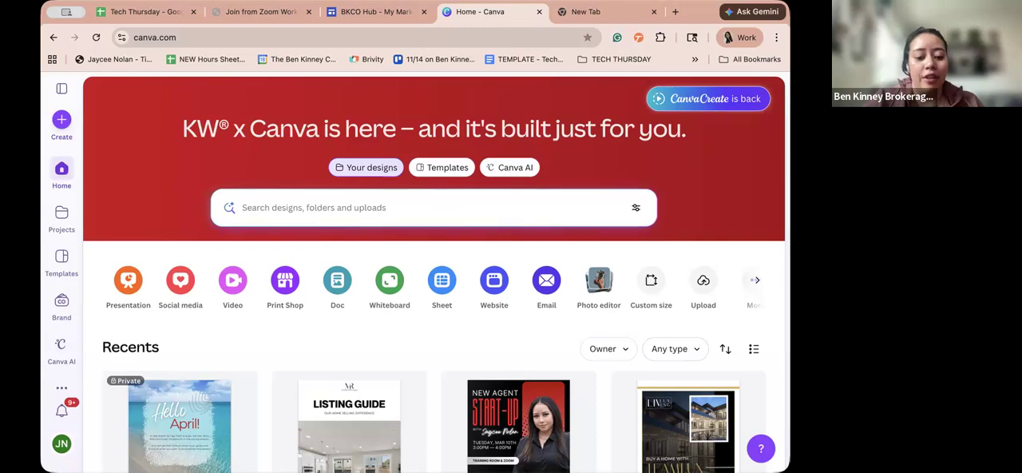
{"action": "type", "text": "s"}
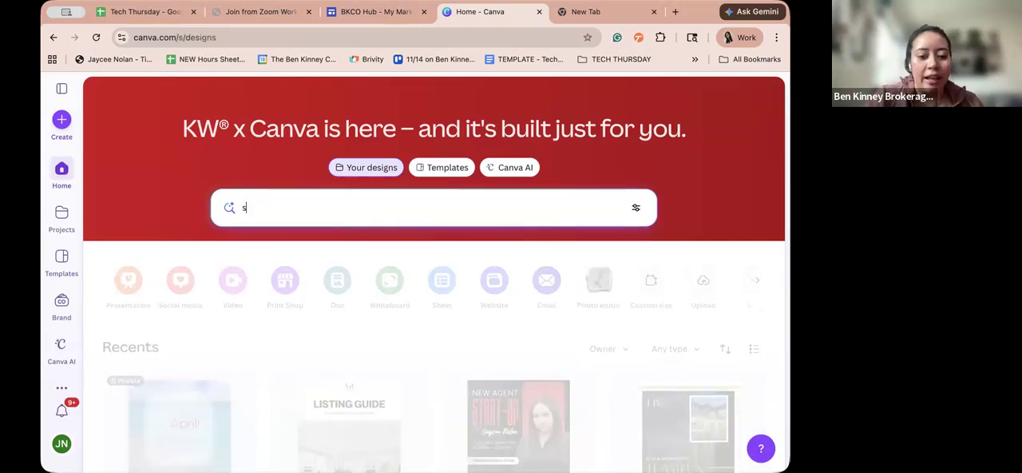
{"action": "type", "text": "ign"}
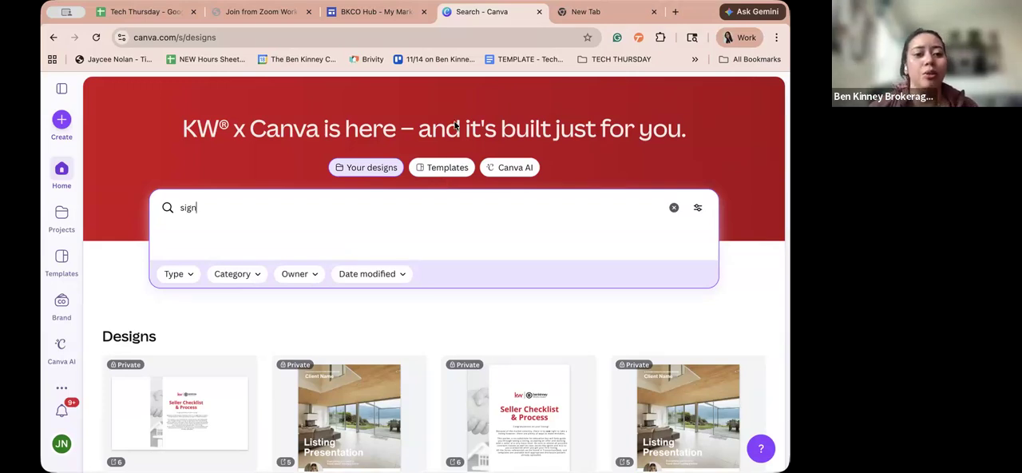
- Close the Canva page and the blank new page, leaving the BKCO Hub open
{"action": "left_click", "coordinate": [539, 13]}
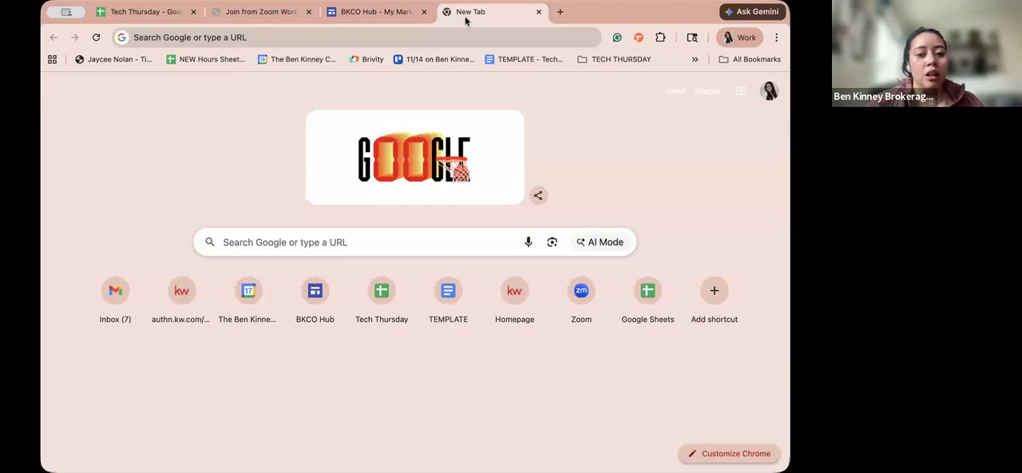
{"action": "key", "text": "super+w"}
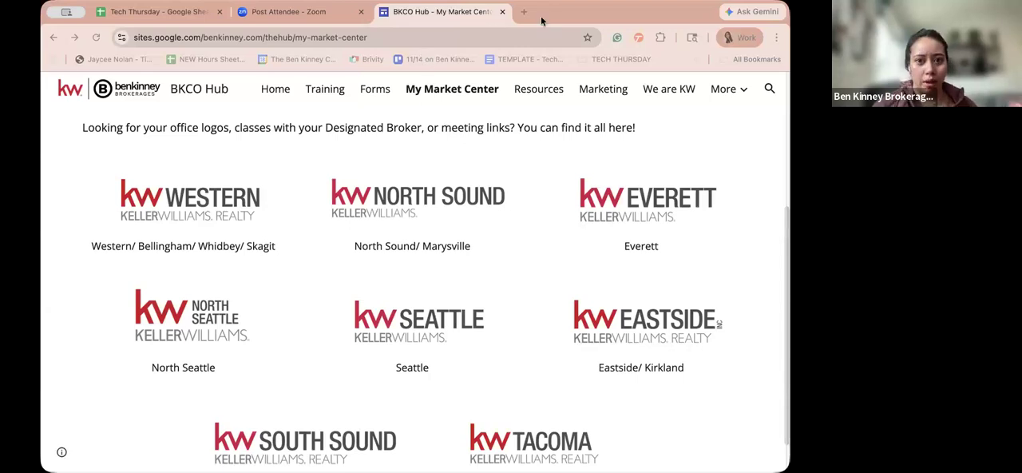
{"action": "left_click_drag", "start_coordinate": [541, 17], "coordinate": [541, 17]}
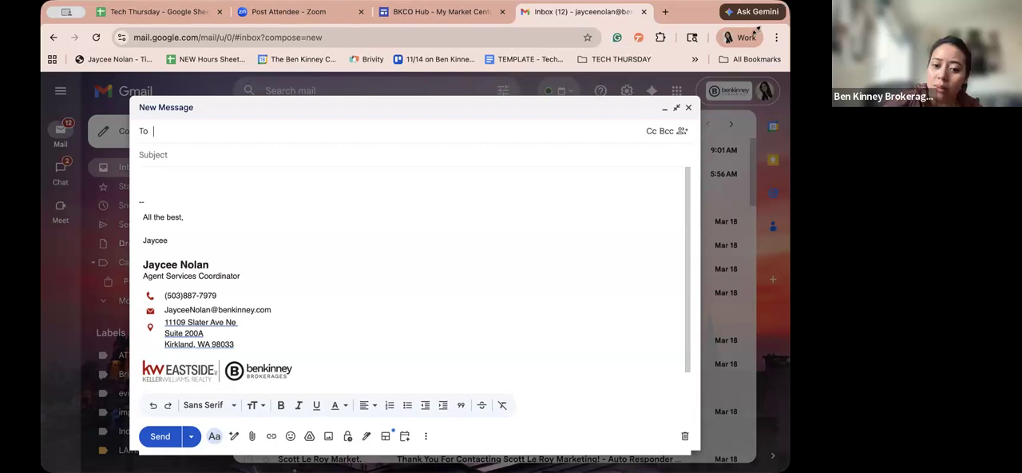
- In the new Gmail message, examine the end of the signature and its appointment booking link
{"action": "left_click", "coordinate": [442, 268]}
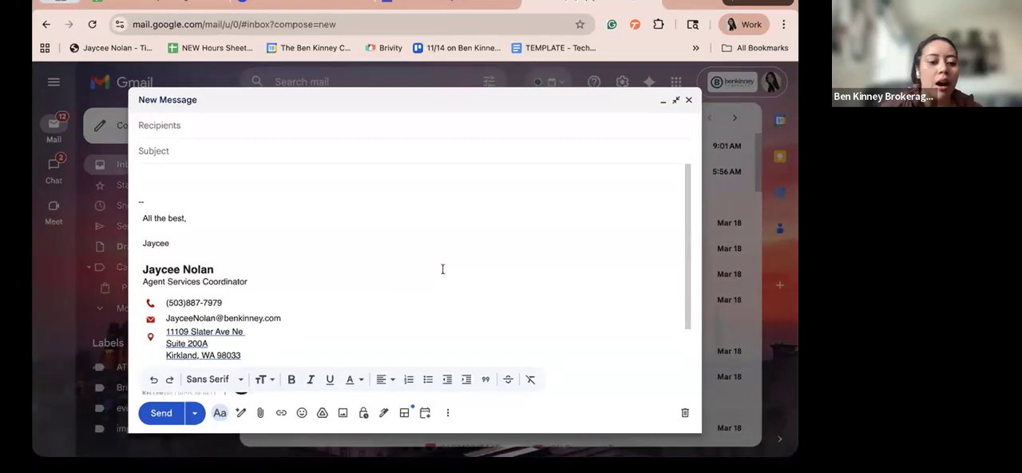
{"action": "scroll", "coordinate": [442, 269], "scroll_direction": "down", "scroll_amount": 2}
{"action": "scroll", "coordinate": [442, 269], "scroll_direction": "down", "scroll_amount": 2}
{"action": "left_click", "coordinate": [304, 358]}
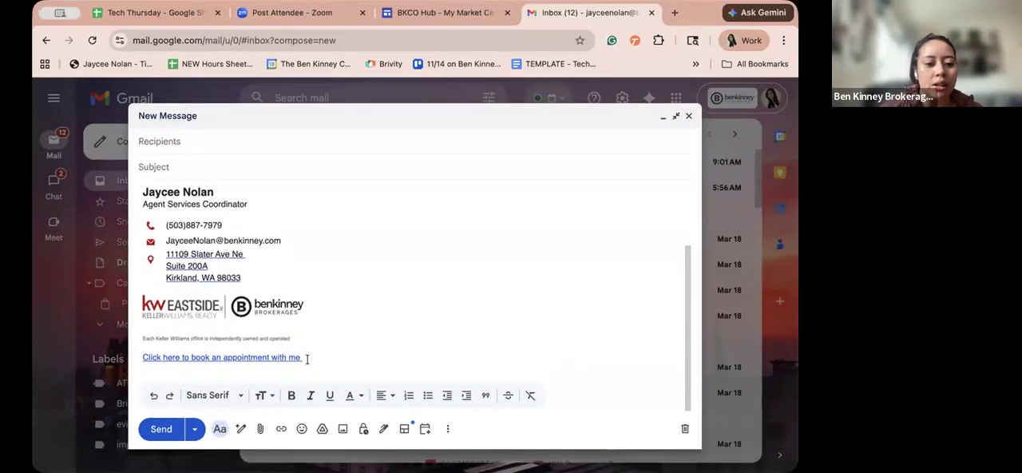
{"action": "left_click_drag", "start_coordinate": [191, 357], "coordinate": [163, 359]}
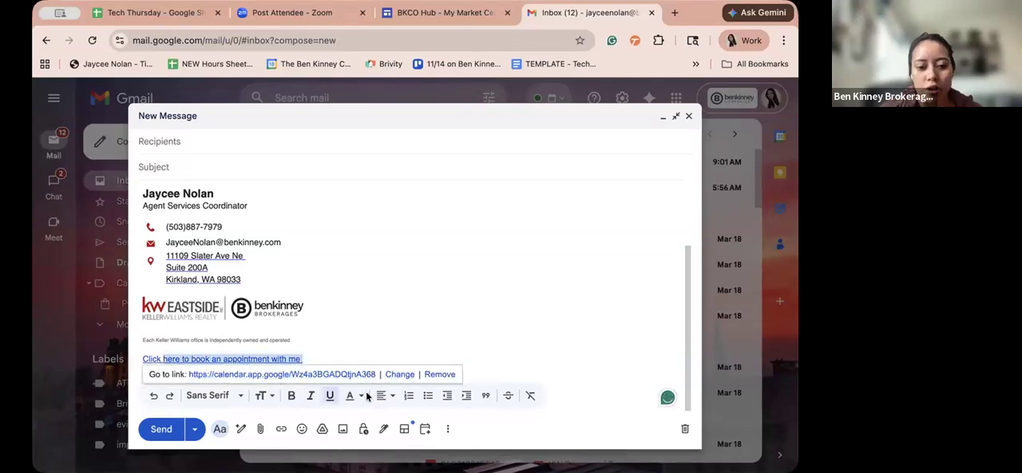
- Examine the signature's KW Eastside and Ben Kinney Brokerages logos, selecting both and then only the KW Eastside logo
{"action": "left_click", "coordinate": [474, 318]}
{"action": "scroll", "coordinate": [474, 318], "scroll_direction": "up", "scroll_amount": 1}
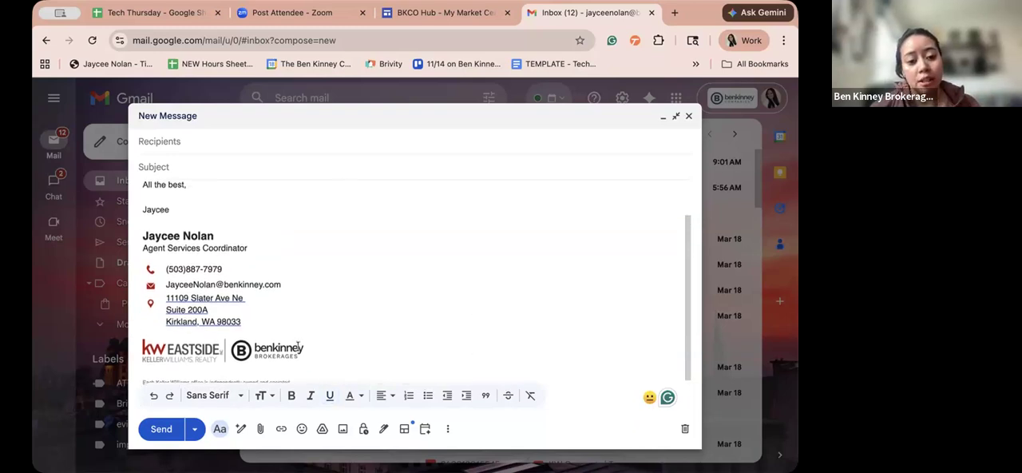
{"action": "left_click_drag", "start_coordinate": [304, 348], "coordinate": [155, 343]}
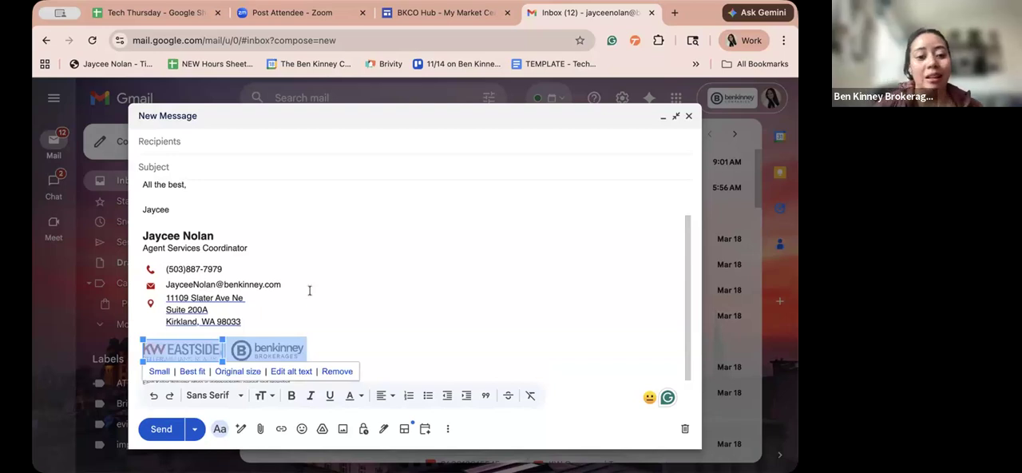
{"action": "scroll", "coordinate": [309, 291], "scroll_direction": "down", "scroll_amount": 1}
{"action": "left_click", "coordinate": [336, 293]}
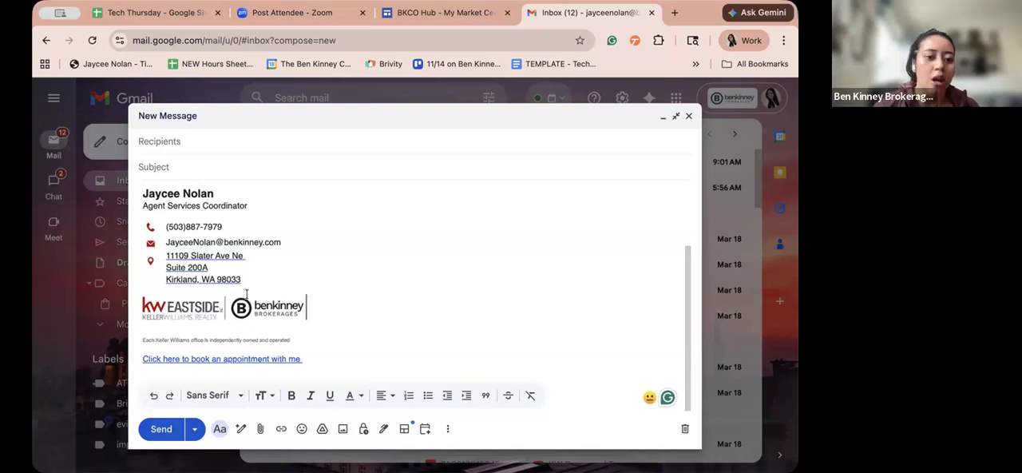
{"action": "double_click", "coordinate": [217, 308]}
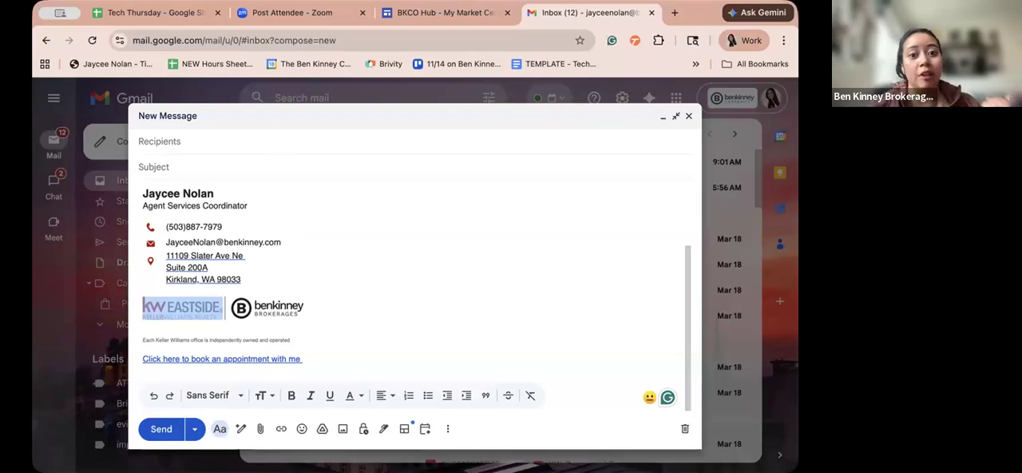
- Return to the BKCO Hub and open the Eastside/ Kirkland office page from My Market Center
{"action": "left_click", "coordinate": [417, 14]}
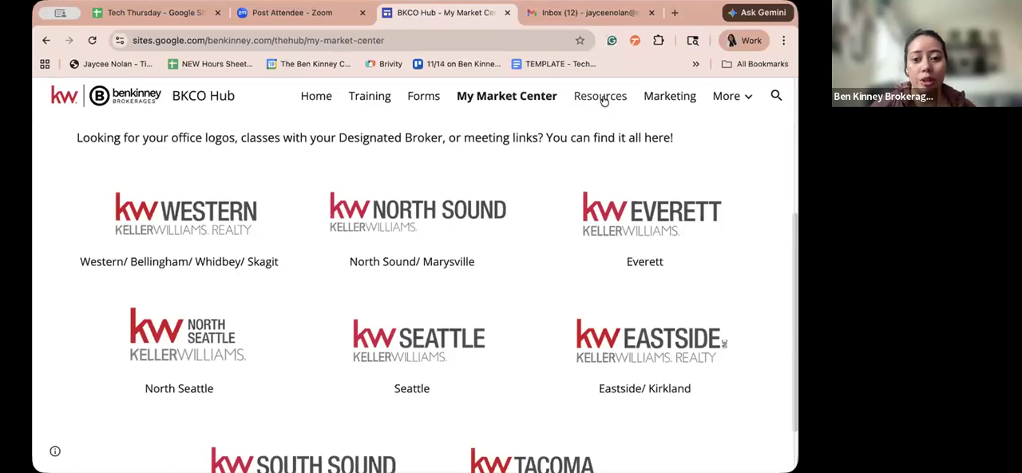
{"action": "scroll", "coordinate": [527, 166], "scroll_direction": "down", "scroll_amount": 1}
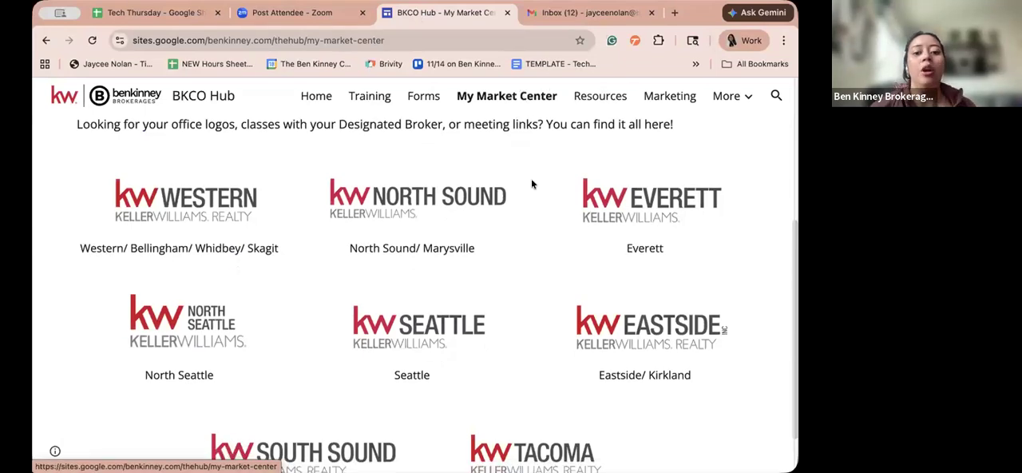
{"action": "scroll", "coordinate": [531, 183], "scroll_direction": "down", "scroll_amount": 3}
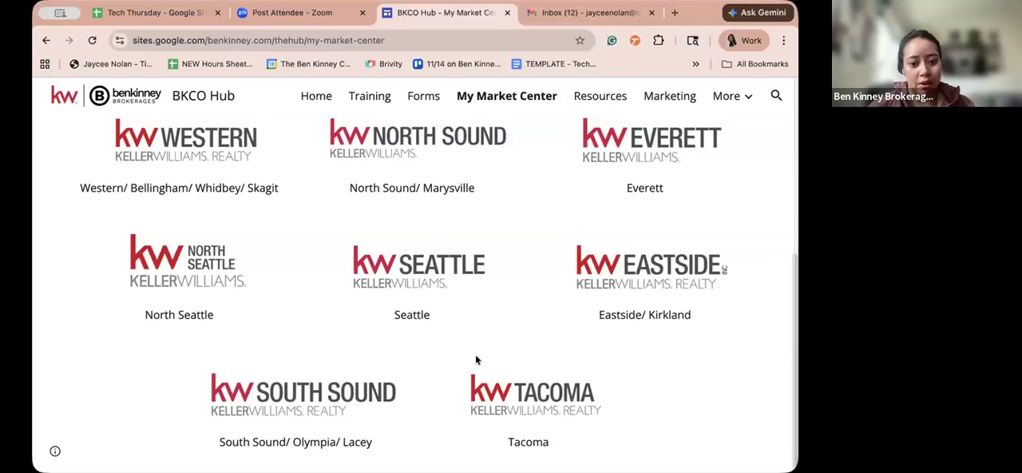
{"action": "left_click", "coordinate": [627, 285]}
- Look through the Eastside page down to its Quick Links and examine the Eastside Logos, Vendor List and neighbouring tiles
{"action": "scroll", "coordinate": [625, 281], "scroll_direction": "down", "scroll_amount": 3}
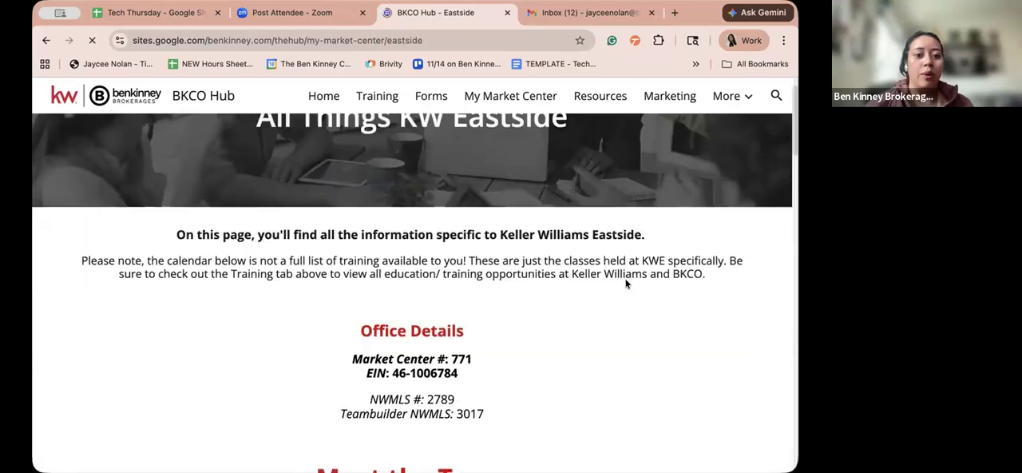
{"action": "scroll", "coordinate": [625, 283], "scroll_direction": "down", "scroll_amount": 2}
{"action": "scroll", "coordinate": [625, 283], "scroll_direction": "down", "scroll_amount": 6}
{"action": "scroll", "coordinate": [627, 284], "scroll_direction": "down", "scroll_amount": 10}
{"action": "scroll", "coordinate": [626, 283], "scroll_direction": "up", "scroll_amount": 3}
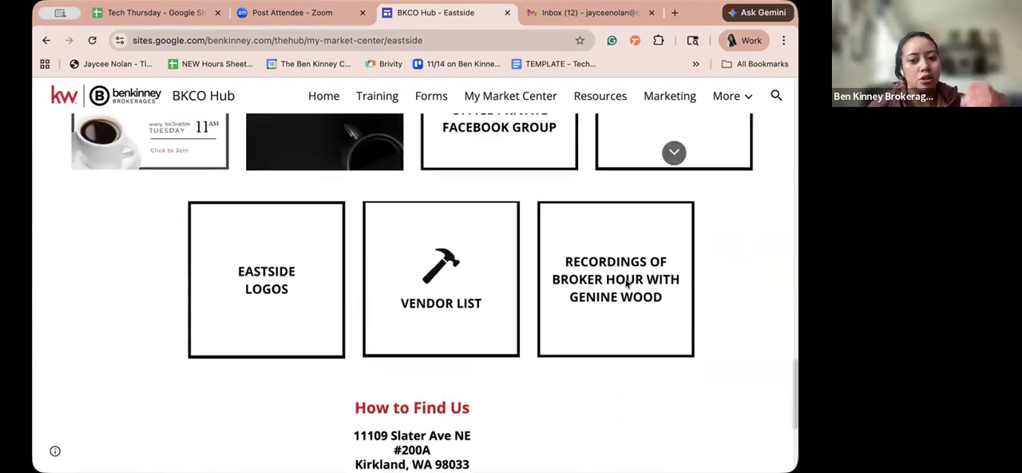
{"action": "scroll", "coordinate": [627, 283], "scroll_direction": "up", "scroll_amount": 4}
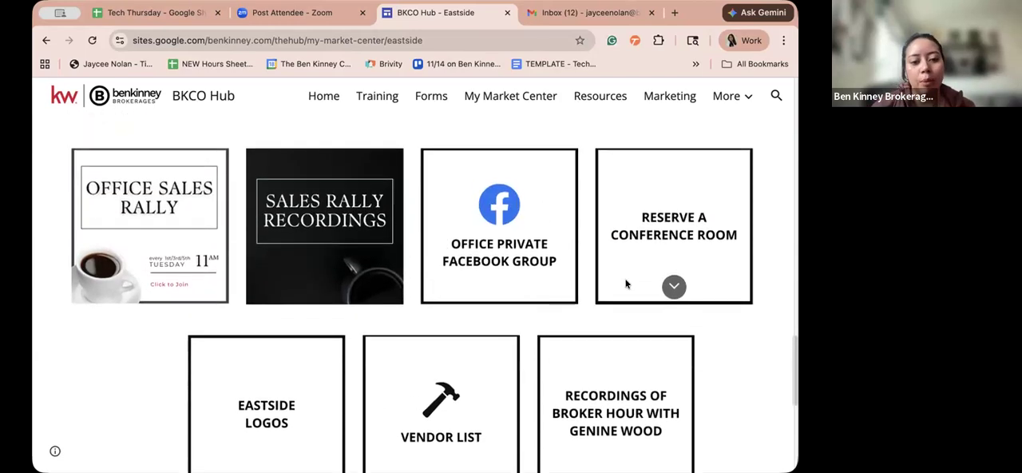
{"action": "scroll", "coordinate": [627, 283], "scroll_direction": "down", "scroll_amount": 1}
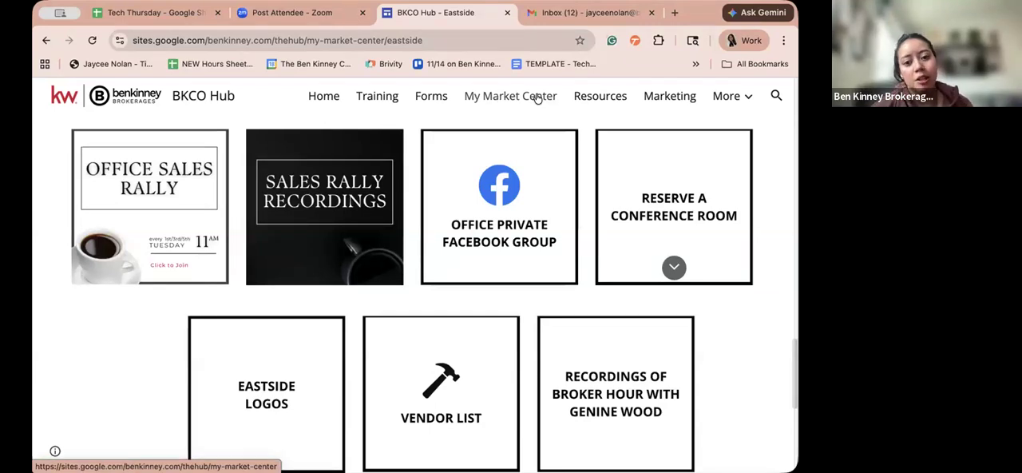
{"action": "scroll", "coordinate": [447, 273], "scroll_direction": "down", "scroll_amount": 3}
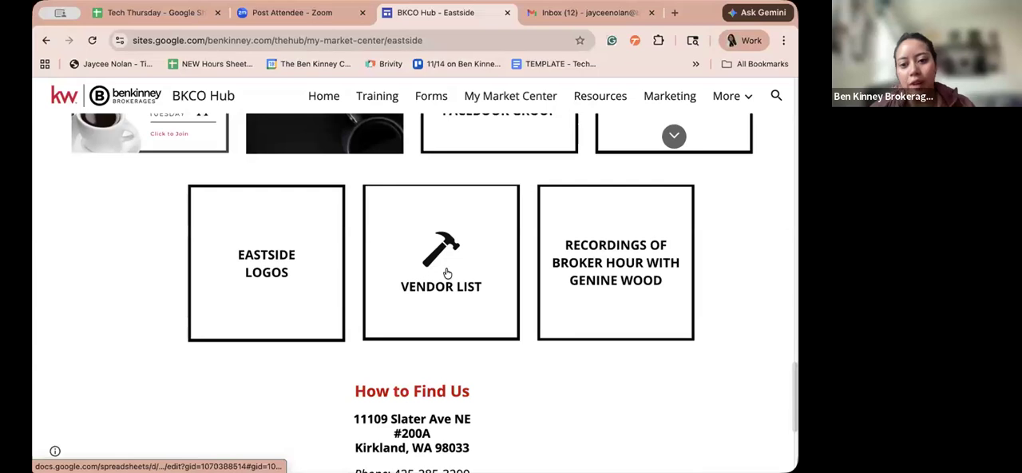
{"action": "scroll", "coordinate": [447, 273], "scroll_direction": "up", "scroll_amount": 4}
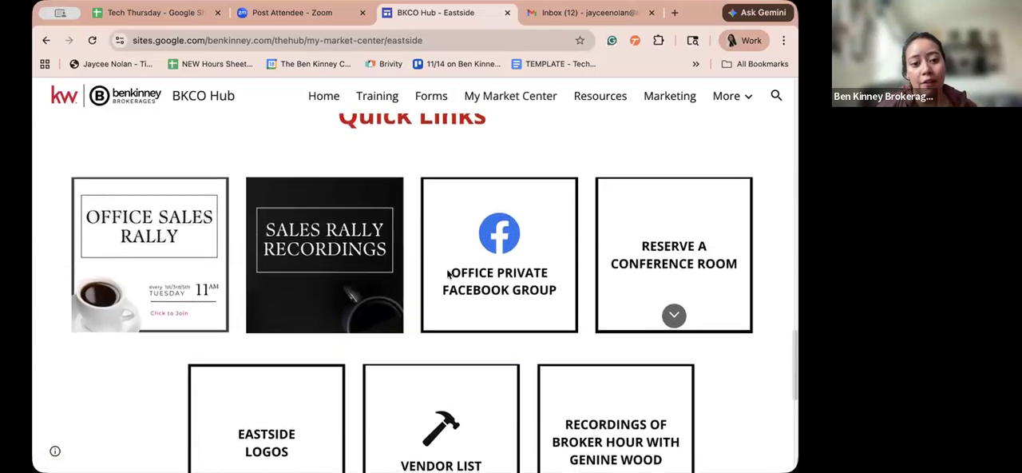
{"action": "scroll", "coordinate": [257, 298], "scroll_direction": "down", "scroll_amount": 3}
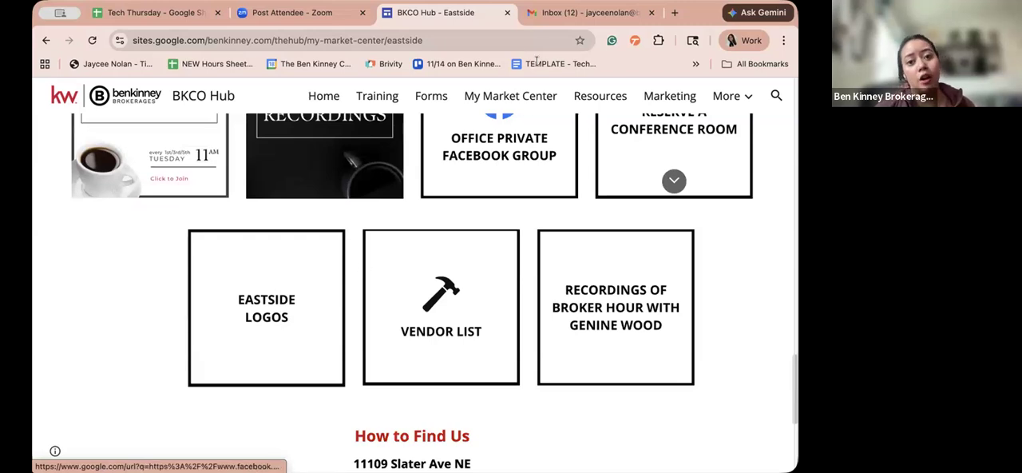
- Return to the new Gmail message, deselect the KW Eastside logo and look through the whole signature
{"action": "left_click", "coordinate": [534, 14]}
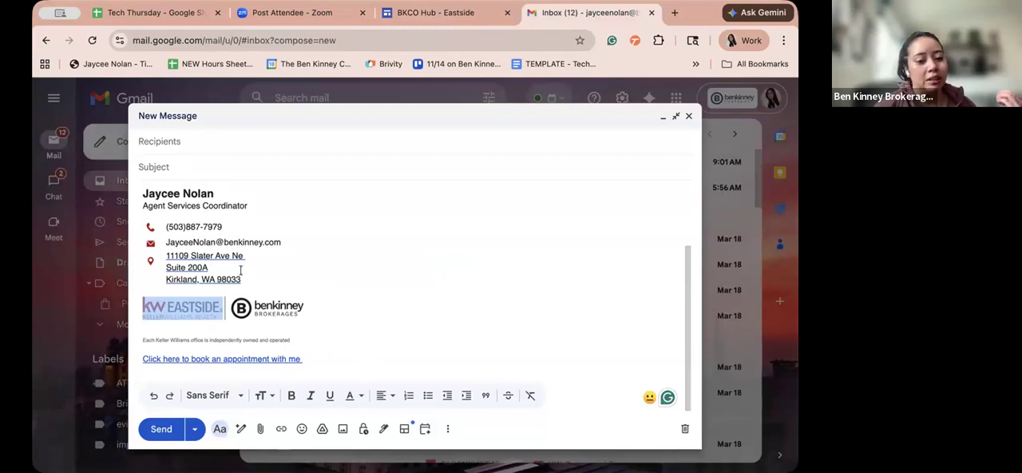
{"action": "left_click", "coordinate": [221, 304]}
{"action": "left_click", "coordinate": [316, 311]}
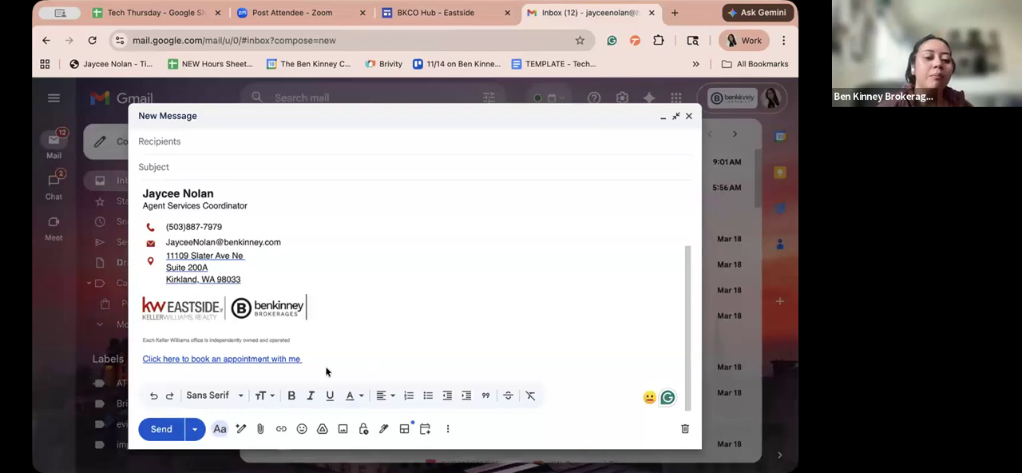
{"action": "scroll", "coordinate": [303, 342], "scroll_direction": "up", "scroll_amount": 3}
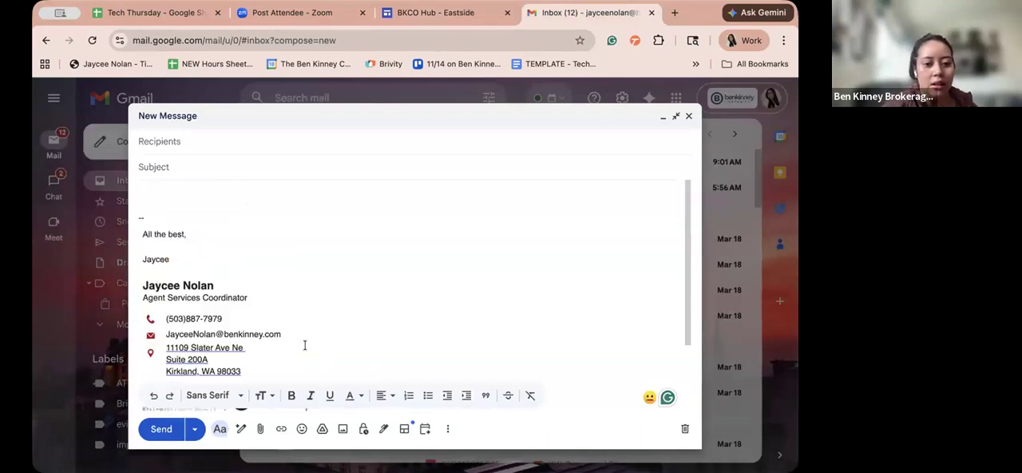
{"action": "scroll", "coordinate": [311, 354], "scroll_direction": "down", "scroll_amount": 2}
{"action": "scroll", "coordinate": [310, 356], "scroll_direction": "down", "scroll_amount": 3}
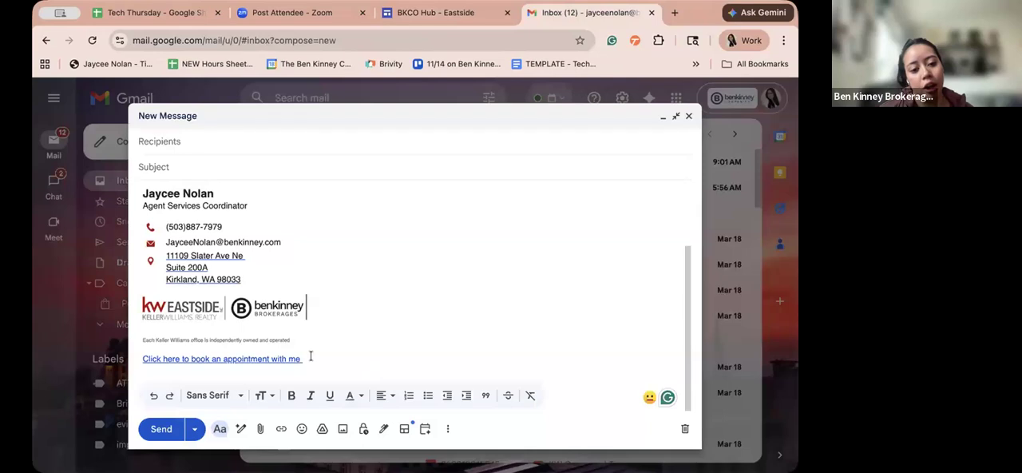
- Examine the signature's booking link and the line "Each Keller Williams office is independently owned and operated", selecting that line
{"action": "left_click", "coordinate": [310, 356]}
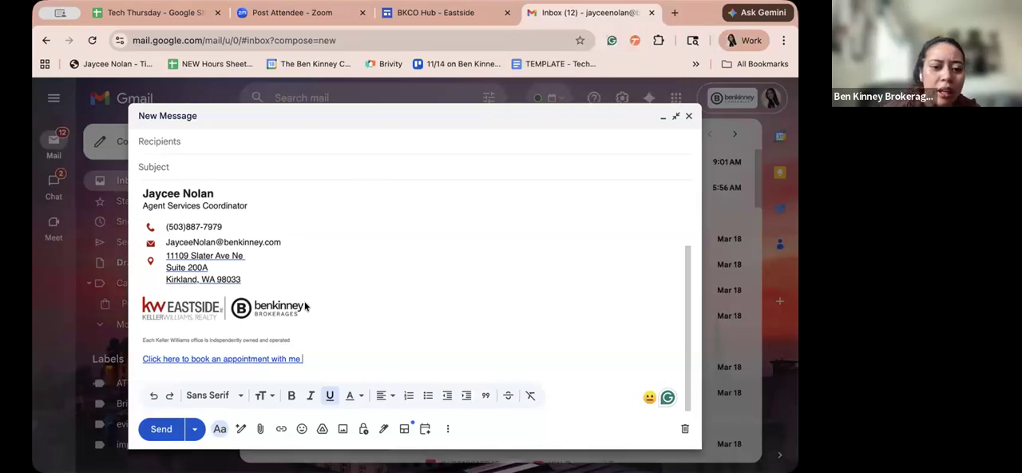
{"action": "left_click_drag", "start_coordinate": [251, 297], "coordinate": [301, 340]}
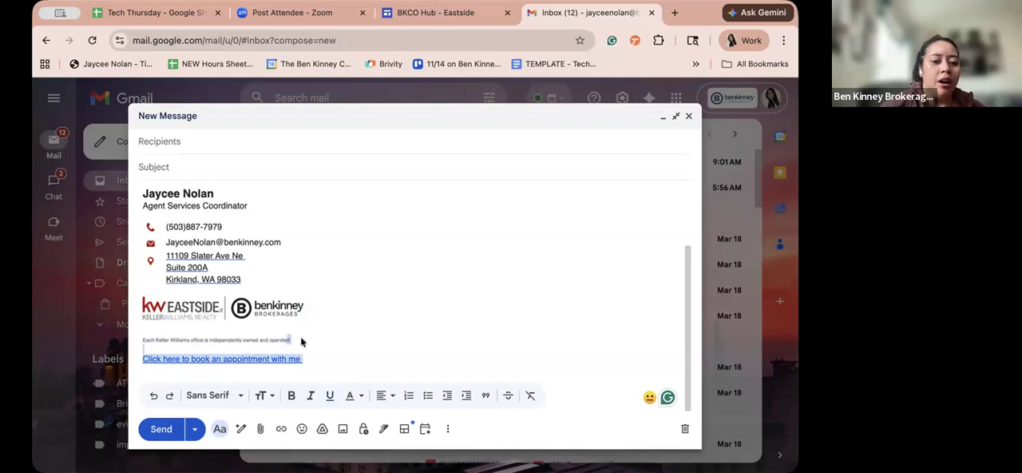
{"action": "left_click", "coordinate": [301, 342]}
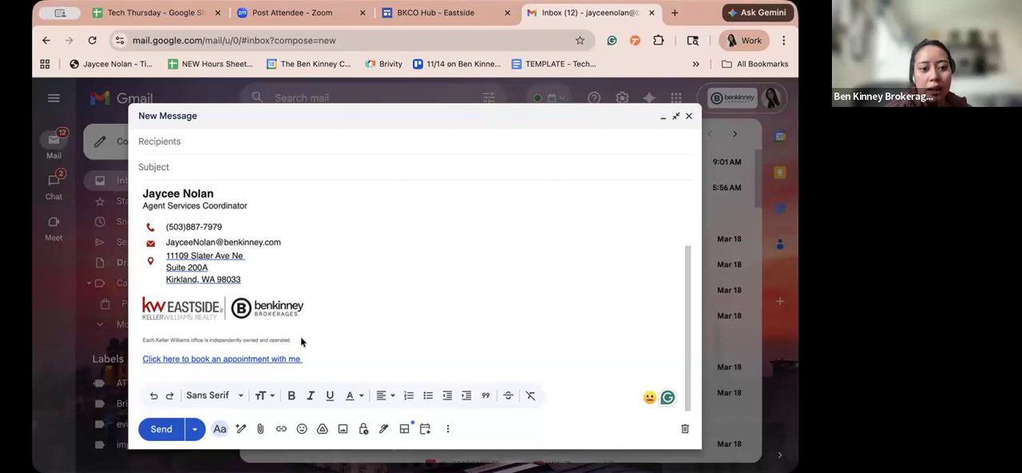
{"action": "mouse_move", "coordinate": [300, 339]}
{"action": "left_mouse_down"}
{"action": "mouse_move", "coordinate": [127, 351]}
{"action": "mouse_move", "coordinate": [138, 343]}
{"action": "left_mouse_up"}
{"action": "left_click", "coordinate": [138, 344]}
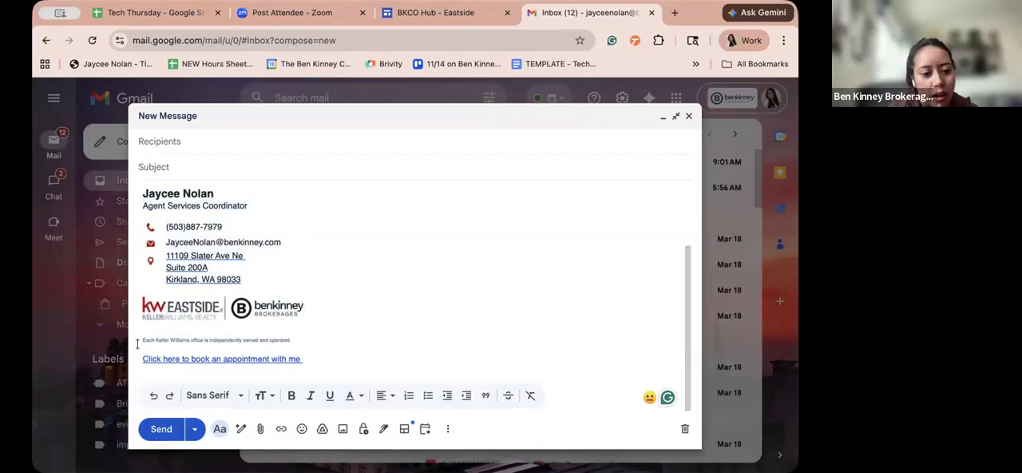
{"action": "triple_click", "coordinate": [154, 340]}
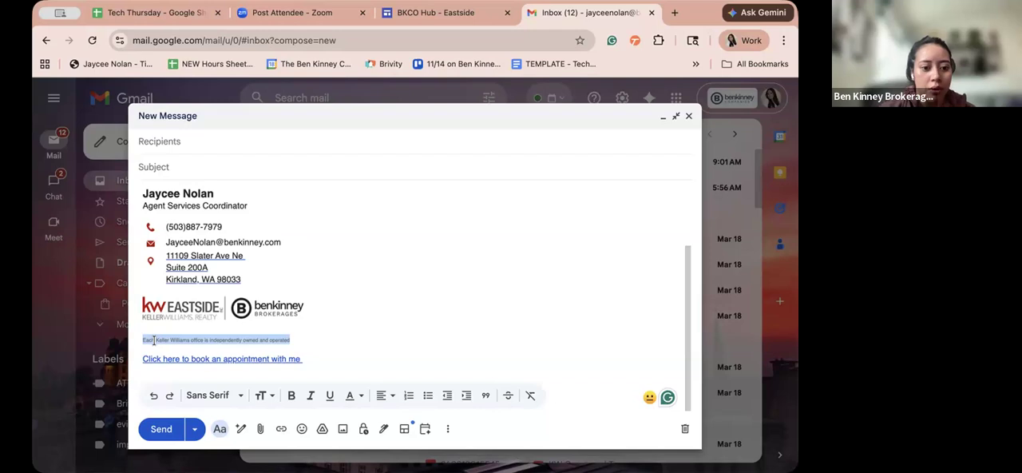
{"action": "left_click", "coordinate": [344, 328]}
- Select the signature block from the full name down to the booking link and look it over
{"action": "mouse_move", "coordinate": [307, 363]}
{"action": "left_mouse_down"}
{"action": "mouse_move", "coordinate": [159, 296]}
{"action": "mouse_move", "coordinate": [148, 206]}
{"action": "mouse_move", "coordinate": [136, 195]}
{"action": "left_mouse_up"}
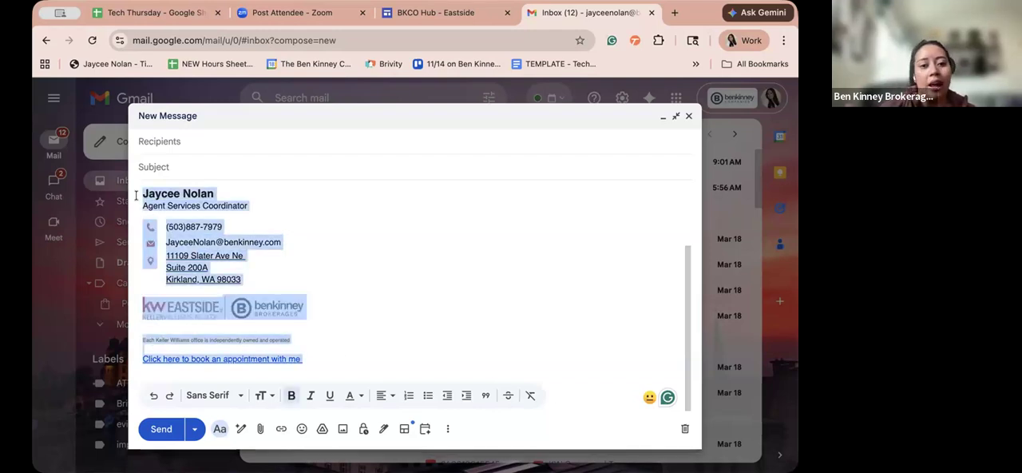
{"action": "scroll", "coordinate": [261, 272], "scroll_direction": "up", "scroll_amount": 2}
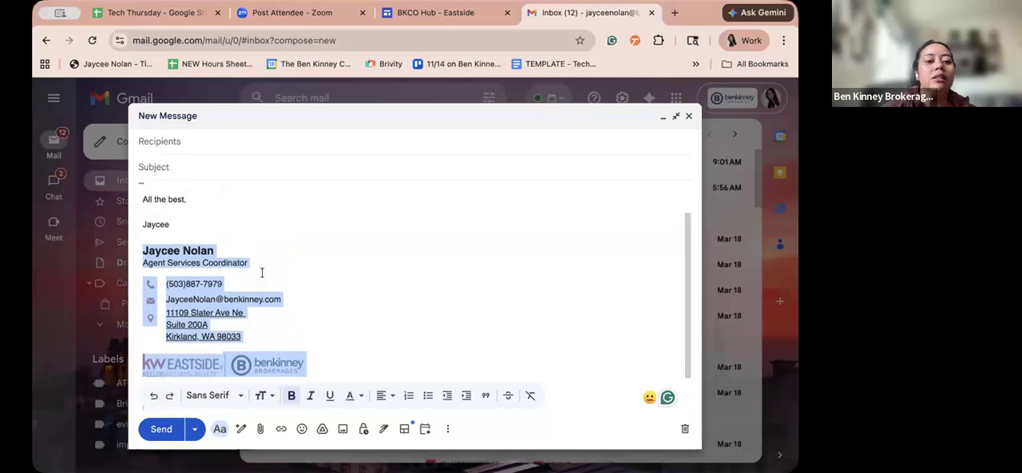
{"action": "scroll", "coordinate": [261, 272], "scroll_direction": "down", "scroll_amount": 2}
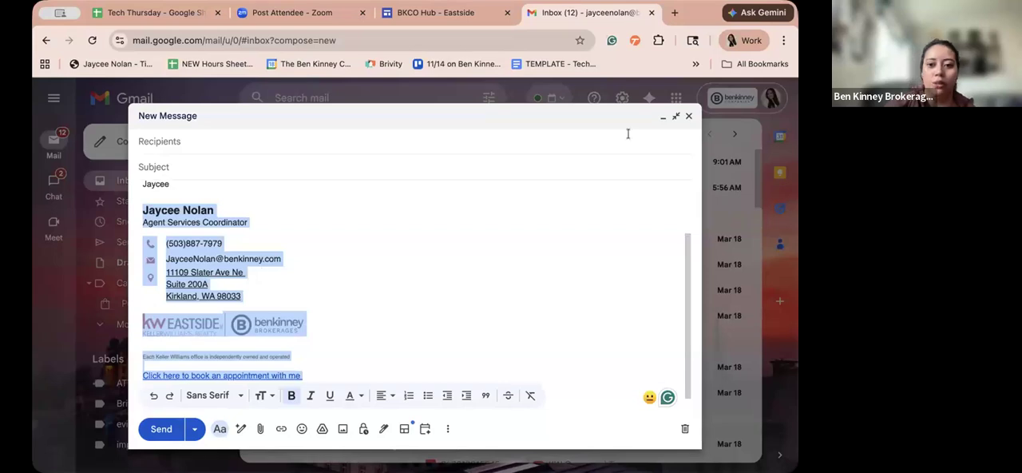
- Minimise the new message and go to the Signature section of Gmail's General settings
{"action": "left_click", "coordinate": [680, 113]}
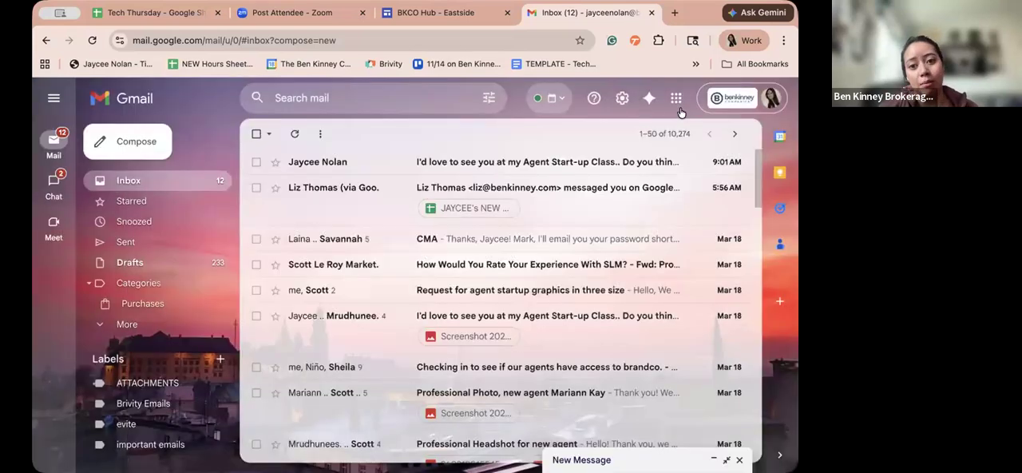
{"action": "left_click", "coordinate": [621, 98]}
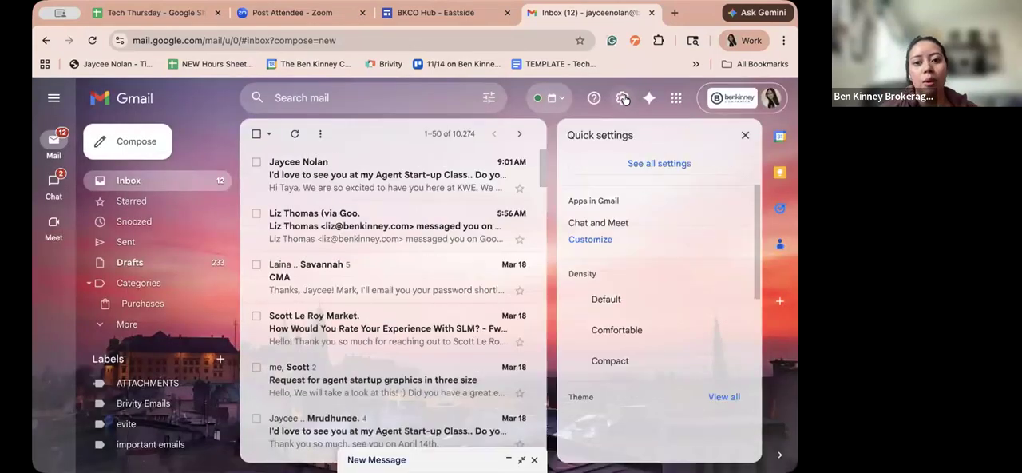
{"action": "left_click", "coordinate": [675, 166]}
{"action": "left_click", "coordinate": [694, 162]}
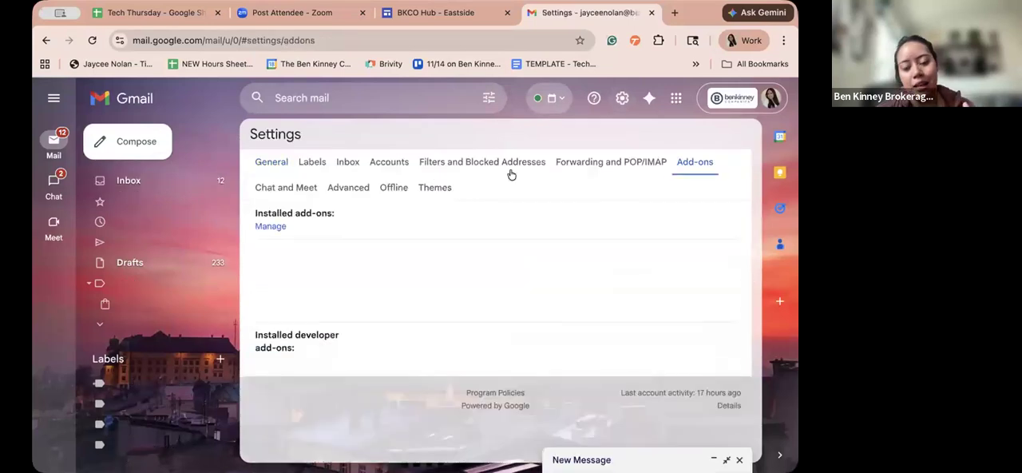
{"action": "left_click", "coordinate": [268, 162]}
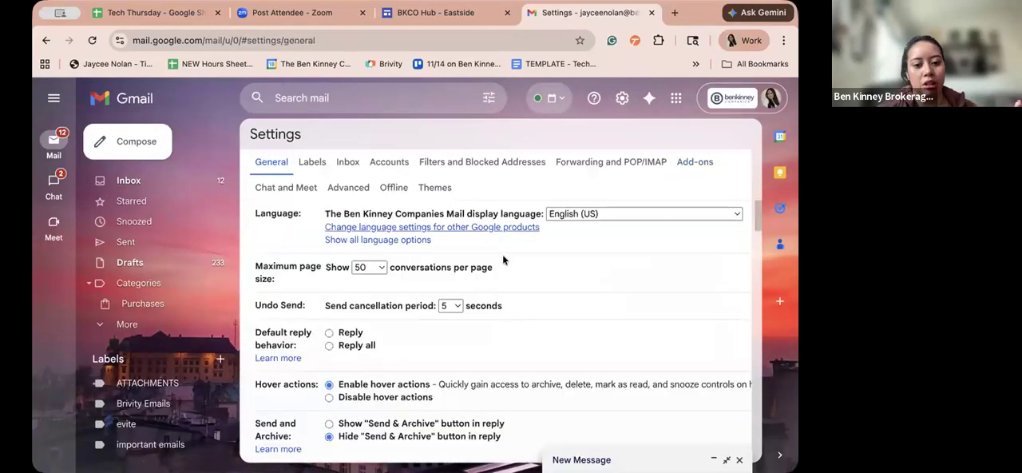
{"action": "scroll", "coordinate": [502, 255], "scroll_direction": "down", "scroll_amount": 1}
{"action": "scroll", "coordinate": [503, 259], "scroll_direction": "down", "scroll_amount": 5}
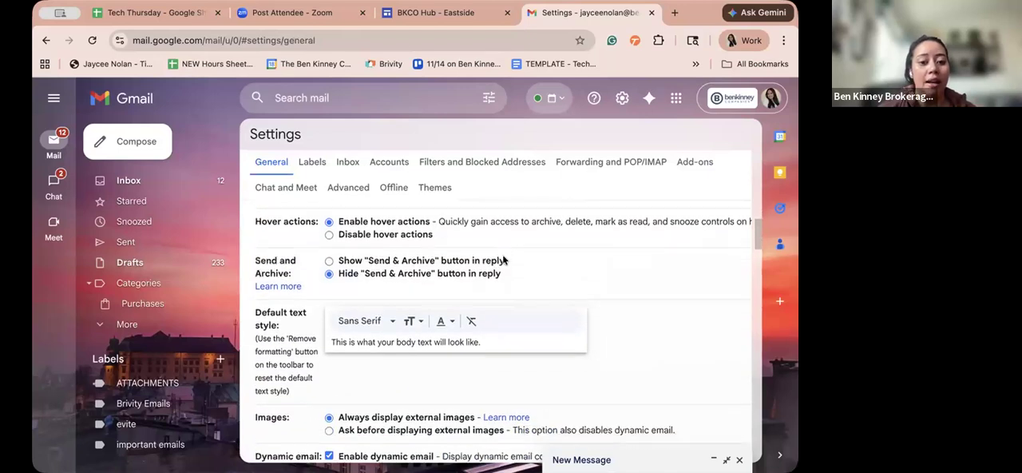
{"action": "scroll", "coordinate": [503, 260], "scroll_direction": "down", "scroll_amount": 8}
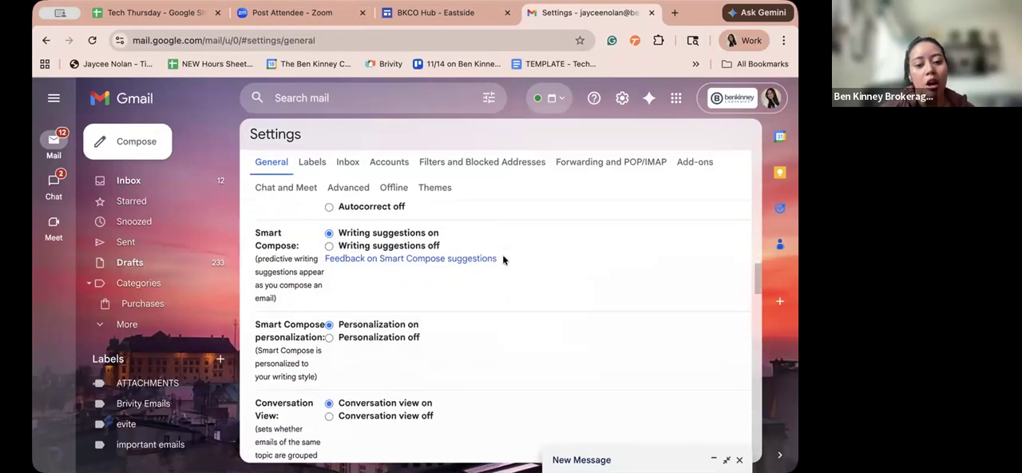
{"action": "scroll", "coordinate": [503, 259], "scroll_direction": "down", "scroll_amount": 10}
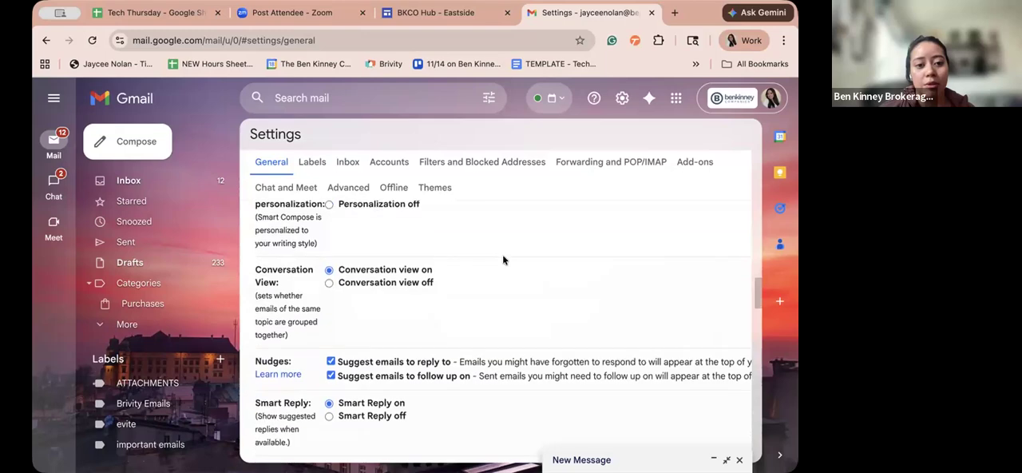
{"action": "scroll", "coordinate": [421, 248], "scroll_direction": "down", "scroll_amount": 10}
{"action": "scroll", "coordinate": [419, 241], "scroll_direction": "up", "scroll_amount": 4}
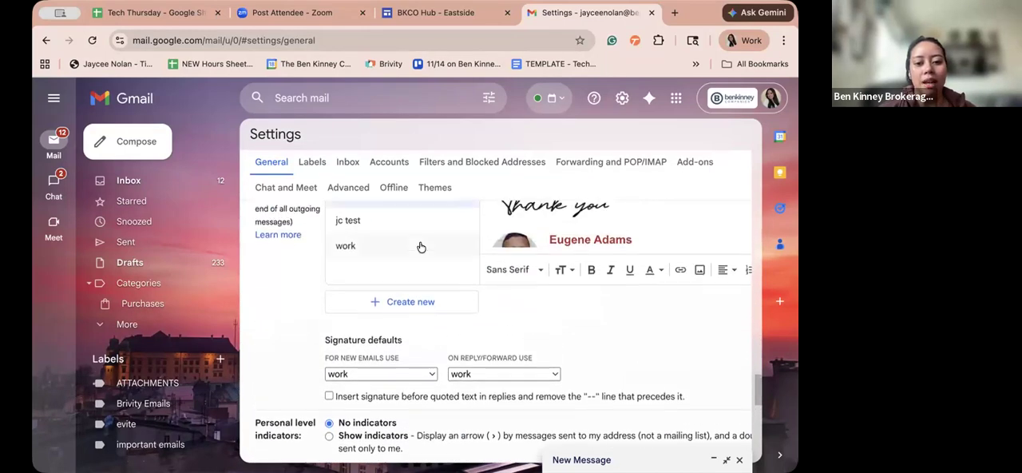
- Look through the first saved signature, from its "Thank you" heading down to the contact details, logos and social icons
{"action": "scroll", "coordinate": [539, 276], "scroll_direction": "down", "scroll_amount": 2}
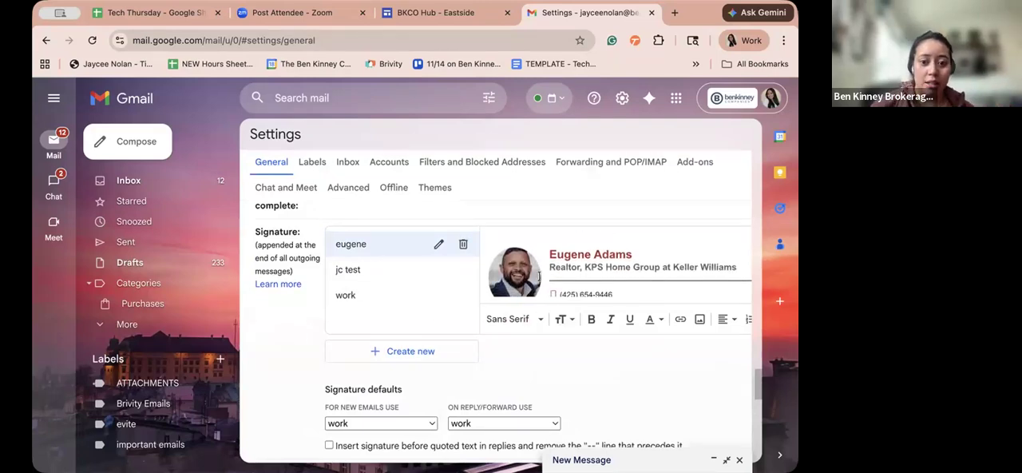
{"action": "scroll", "coordinate": [539, 276], "scroll_direction": "down", "scroll_amount": 2}
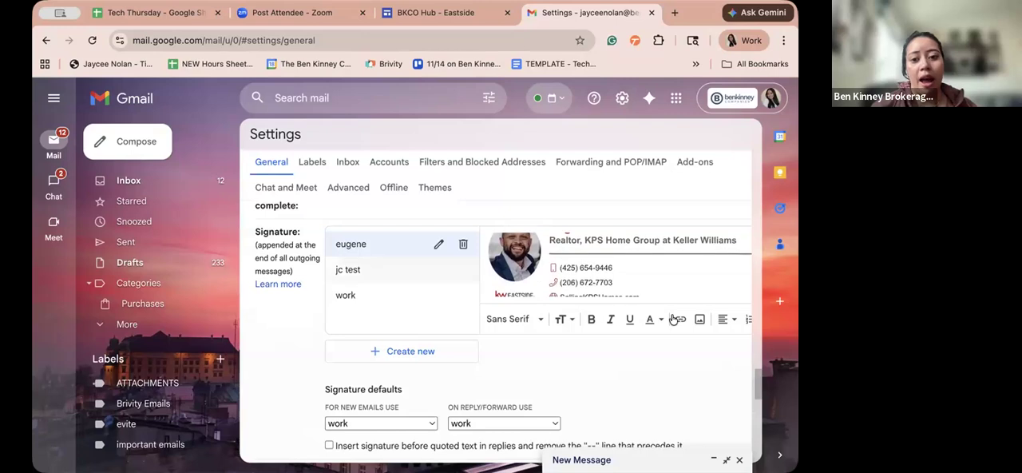
{"action": "scroll", "coordinate": [658, 262], "scroll_direction": "down", "scroll_amount": 2}
{"action": "scroll", "coordinate": [659, 262], "scroll_direction": "down", "scroll_amount": 4}
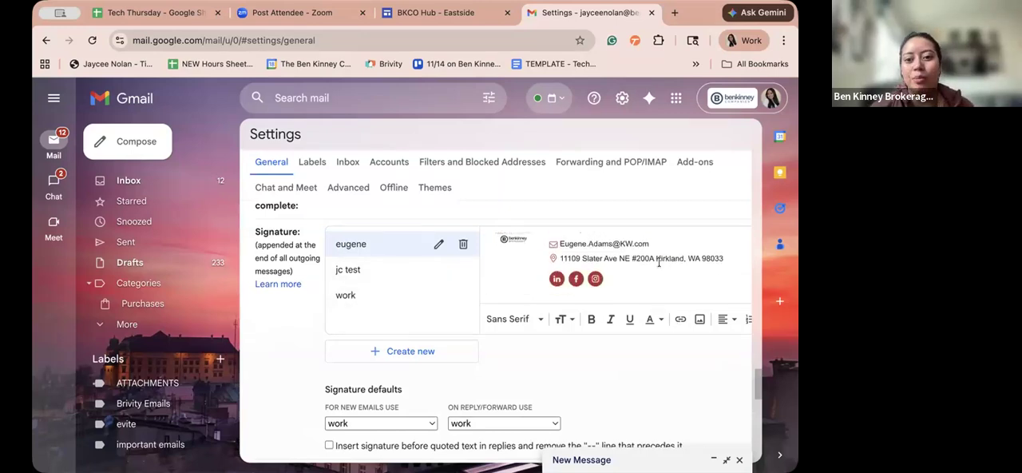
{"action": "scroll", "coordinate": [659, 262], "scroll_direction": "up", "scroll_amount": 3}
{"action": "scroll", "coordinate": [658, 262], "scroll_direction": "up", "scroll_amount": 2}
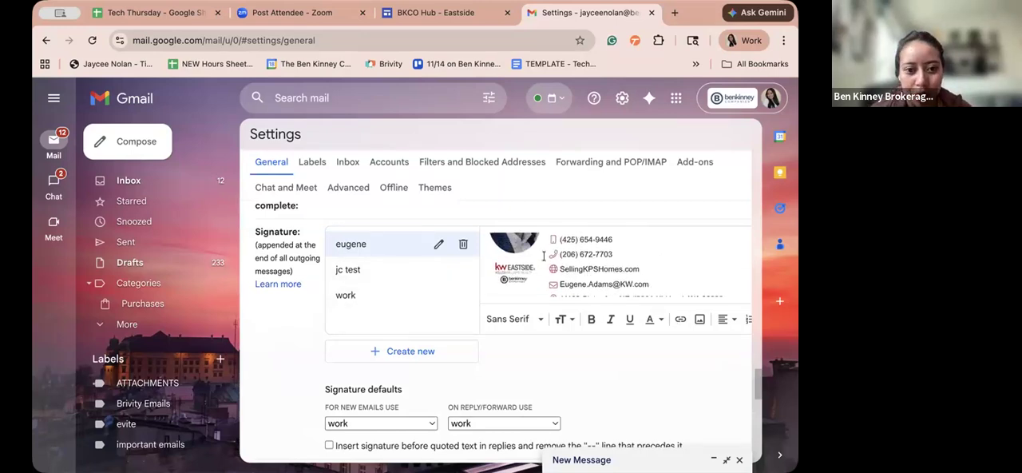
{"action": "left_click", "coordinate": [415, 252]}
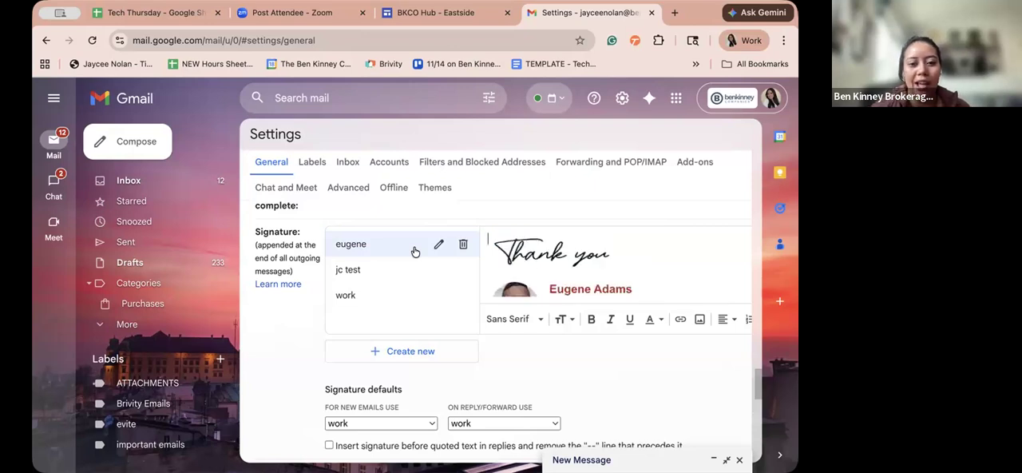
{"action": "scroll", "coordinate": [542, 281], "scroll_direction": "down", "scroll_amount": 1}
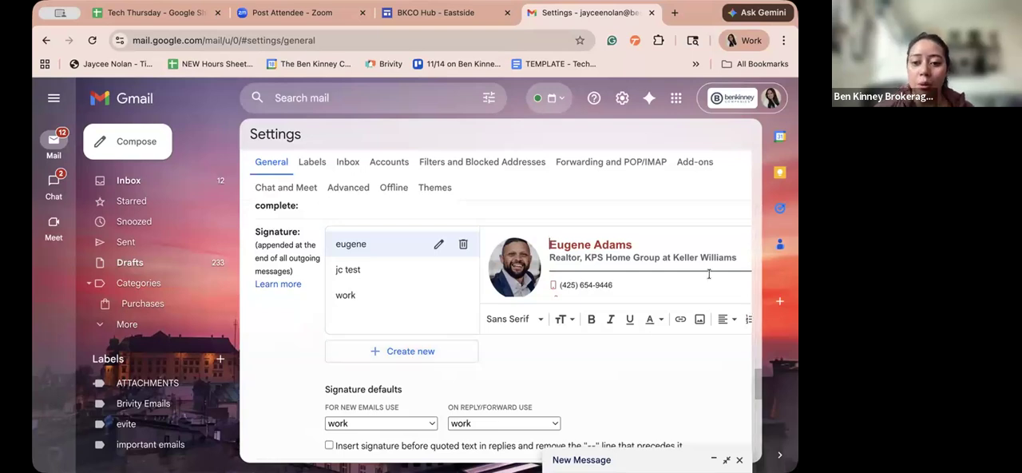
{"action": "scroll", "coordinate": [704, 272], "scroll_direction": "down", "scroll_amount": 3}
{"action": "scroll", "coordinate": [704, 272], "scroll_direction": "down", "scroll_amount": 1}
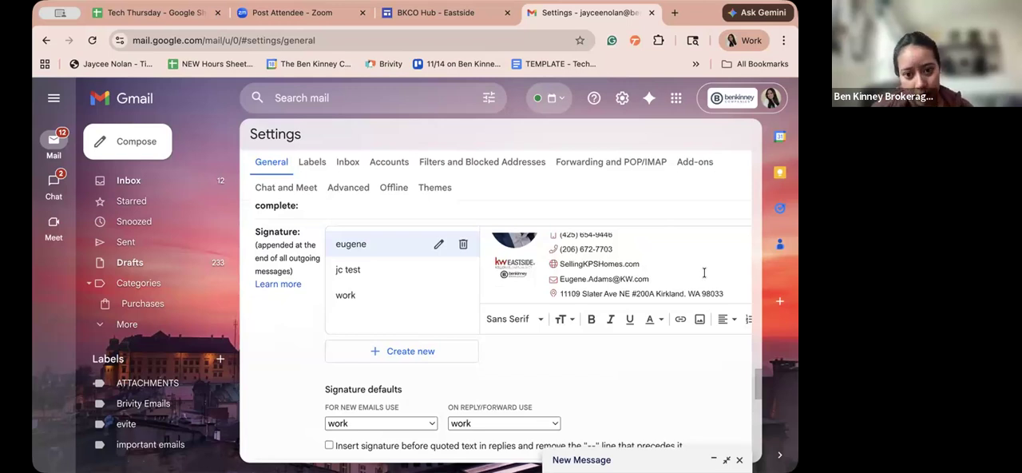
- Compare the three saved signatures by viewing each in turn, ending with the work signature selected
{"action": "left_click", "coordinate": [401, 289]}
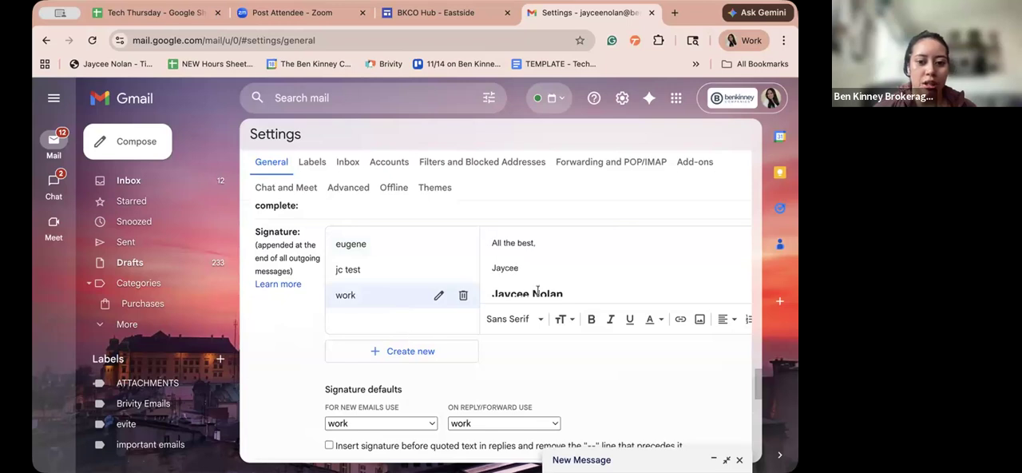
{"action": "scroll", "coordinate": [537, 290], "scroll_direction": "up", "scroll_amount": 1}
{"action": "scroll", "coordinate": [537, 291], "scroll_direction": "down", "scroll_amount": 3}
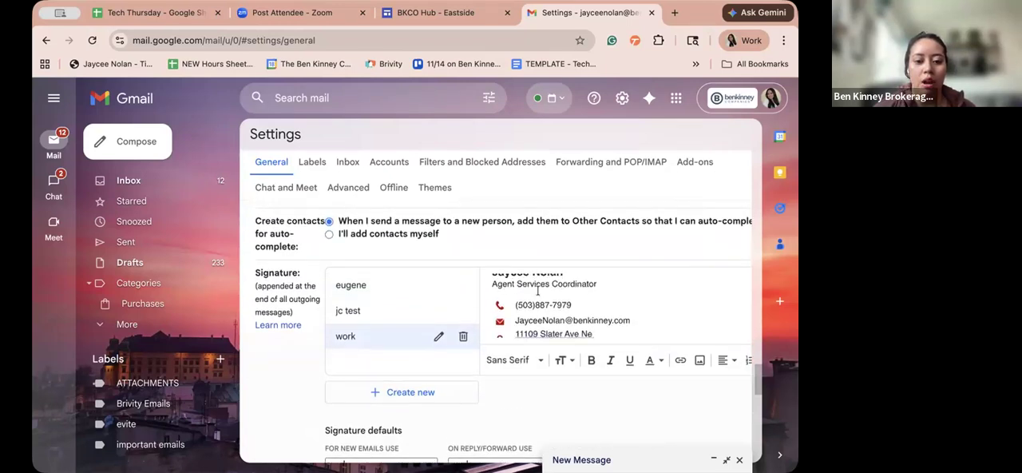
{"action": "left_click", "coordinate": [395, 289]}
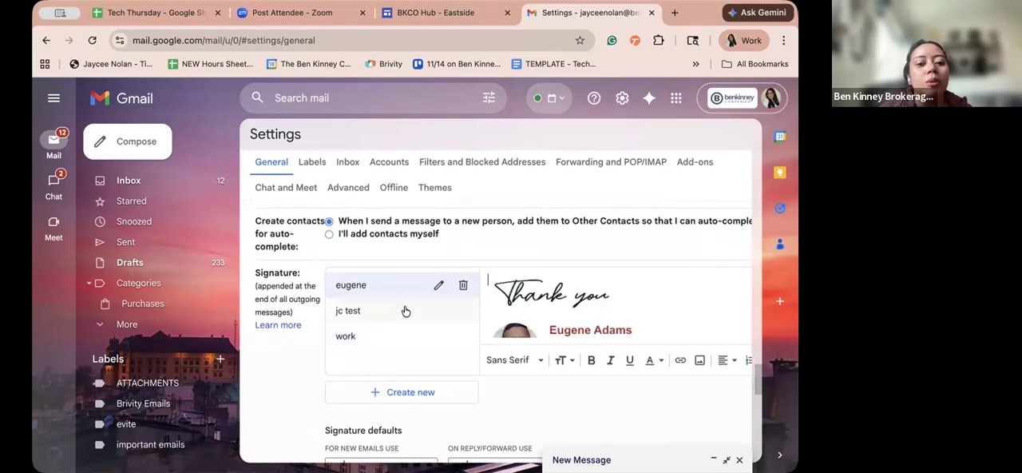
{"action": "left_click", "coordinate": [404, 310]}
{"action": "left_click", "coordinate": [410, 337]}
{"action": "left_click", "coordinate": [396, 313]}
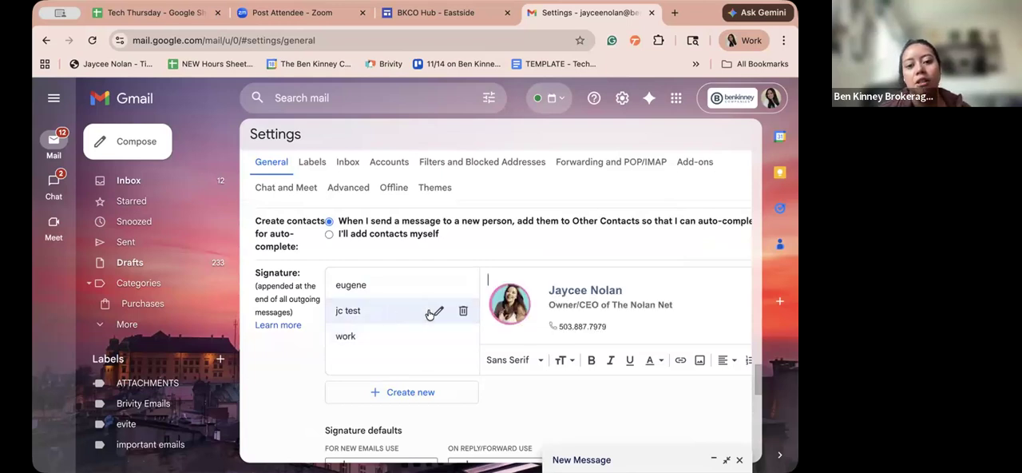
{"action": "left_click", "coordinate": [395, 340]}
- Open the naming dialog for a new signature, cancel it and examine the Signature defaults for new emails and replies
{"action": "left_click", "coordinate": [413, 392]}
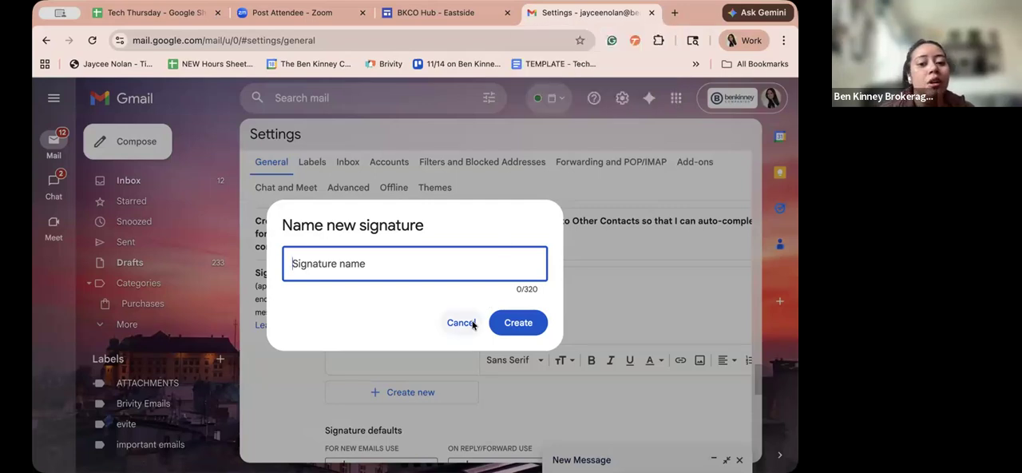
{"action": "left_click", "coordinate": [473, 324]}
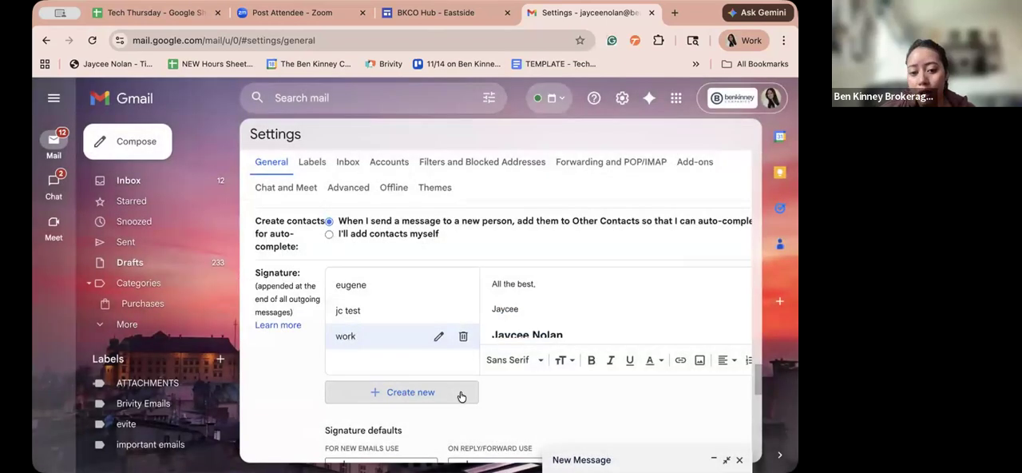
{"action": "scroll", "coordinate": [461, 396], "scroll_direction": "down", "scroll_amount": 3}
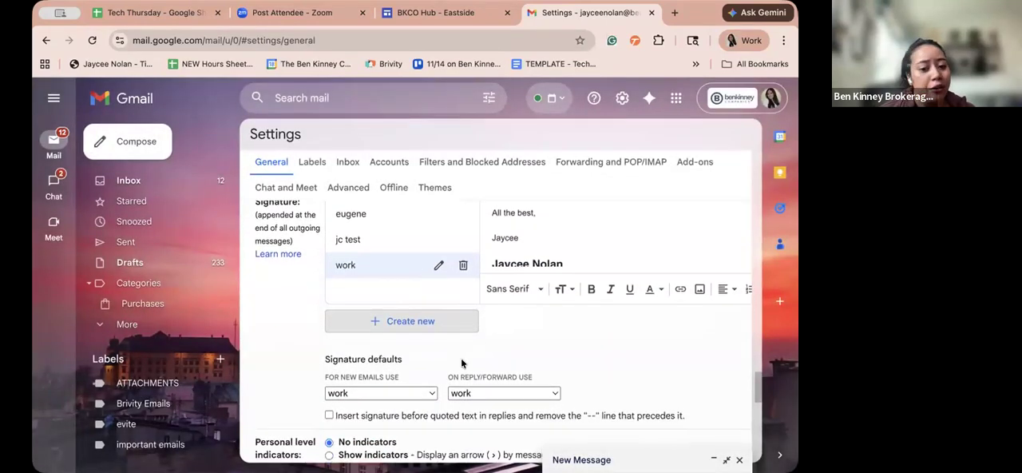
{"action": "scroll", "coordinate": [384, 335], "scroll_direction": "down", "scroll_amount": 1}
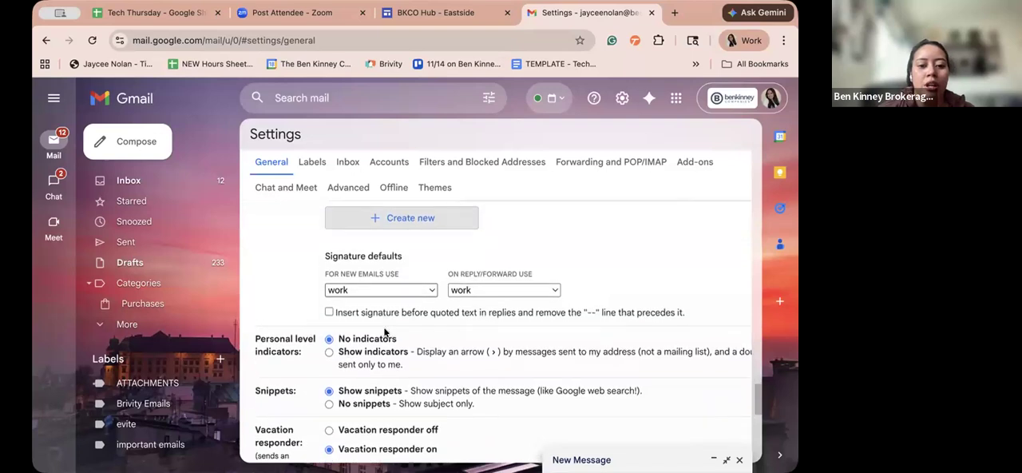
- Look through the General settings from the Signature defaults and vacation responder down to the Save Changes option
{"action": "scroll", "coordinate": [387, 332], "scroll_direction": "up", "scroll_amount": 3}
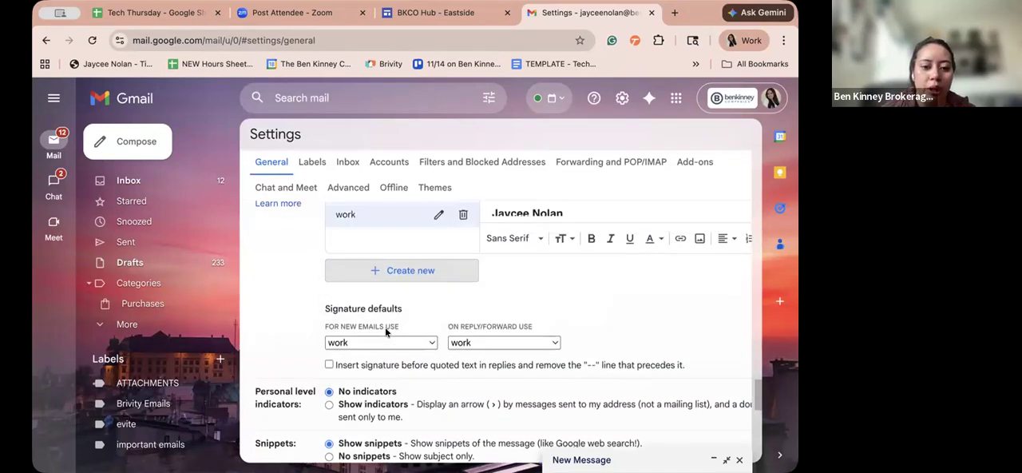
{"action": "scroll", "coordinate": [387, 333], "scroll_direction": "down", "scroll_amount": 3}
{"action": "scroll", "coordinate": [386, 332], "scroll_direction": "down", "scroll_amount": 4}
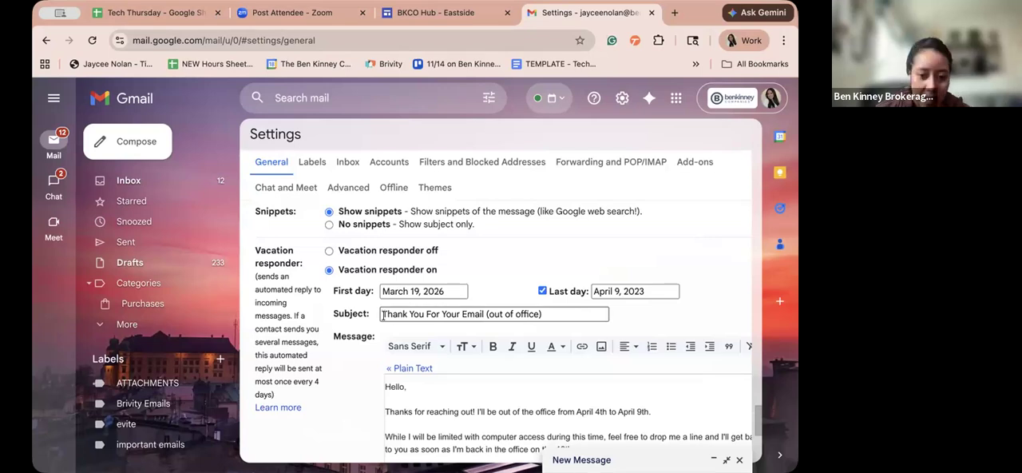
{"action": "scroll", "coordinate": [383, 315], "scroll_direction": "down", "scroll_amount": 5}
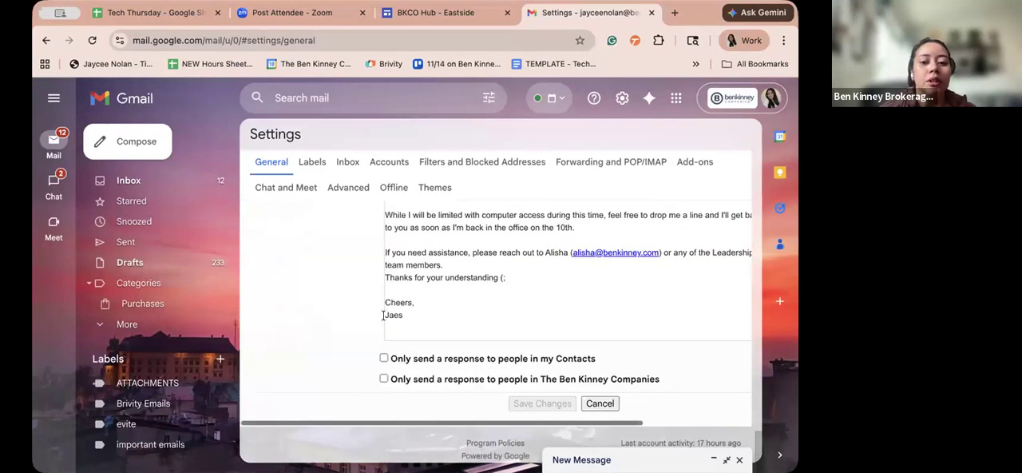
{"action": "scroll", "coordinate": [383, 315], "scroll_direction": "up", "scroll_amount": 10}
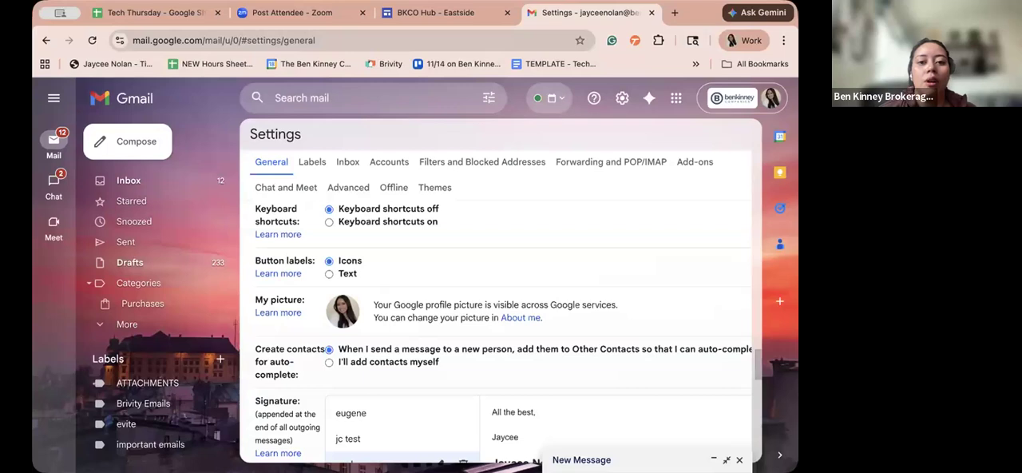
- Open the WiseStamp website, wisestamp.com, in a new browser tab
{"action": "left_click", "coordinate": [673, 13]}
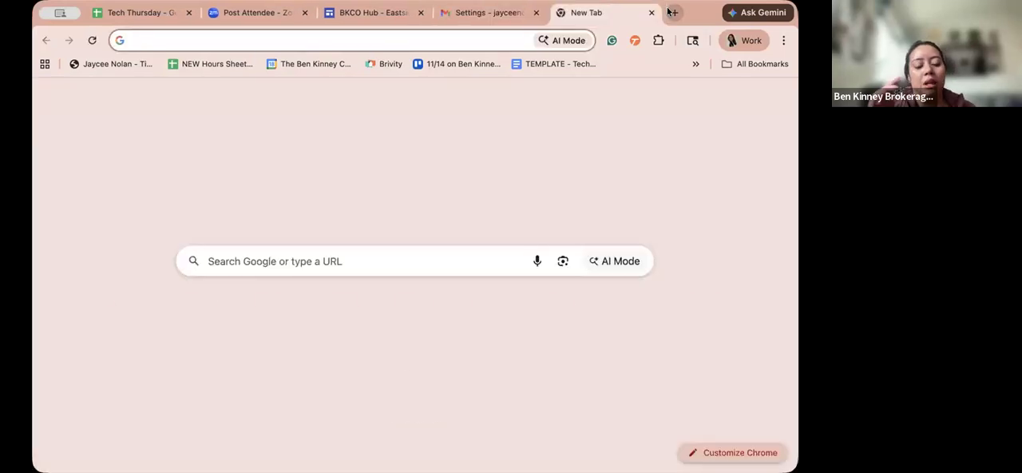
{"action": "type", "text": "wise"}
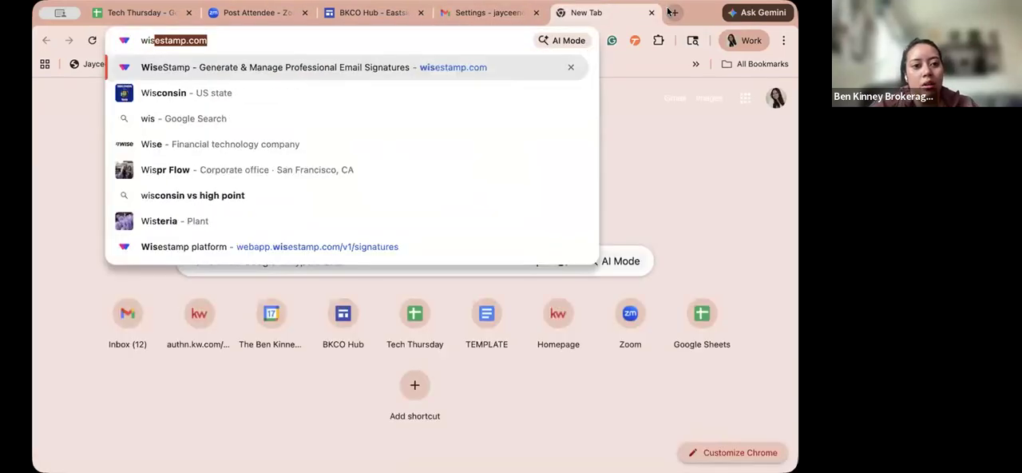
{"action": "type", "text": "stamp;"}
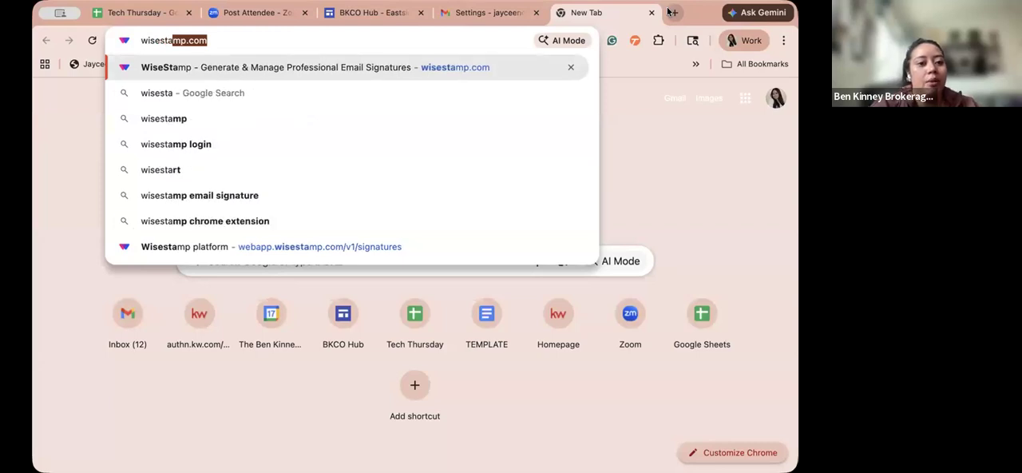
{"action": "key", "text": "BackSpace"}
{"action": "type", "text": ".c"}
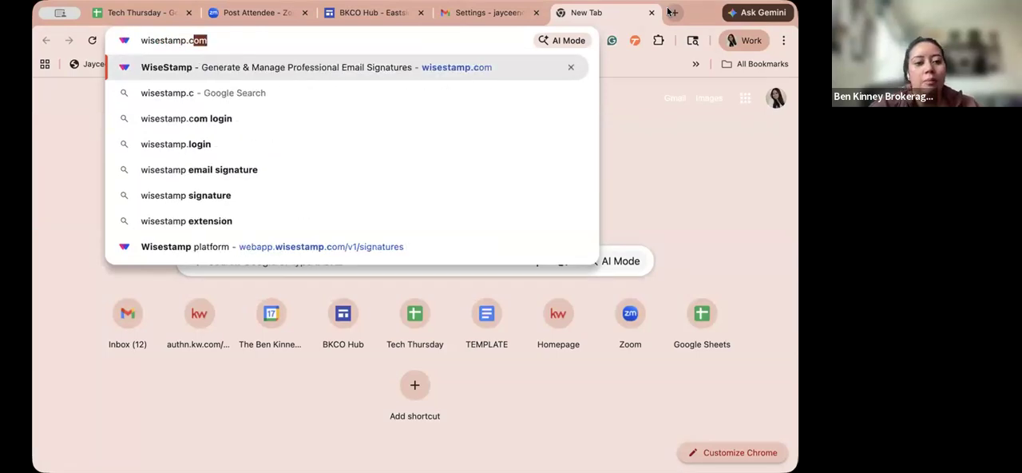
{"action": "key", "text": "Return"}
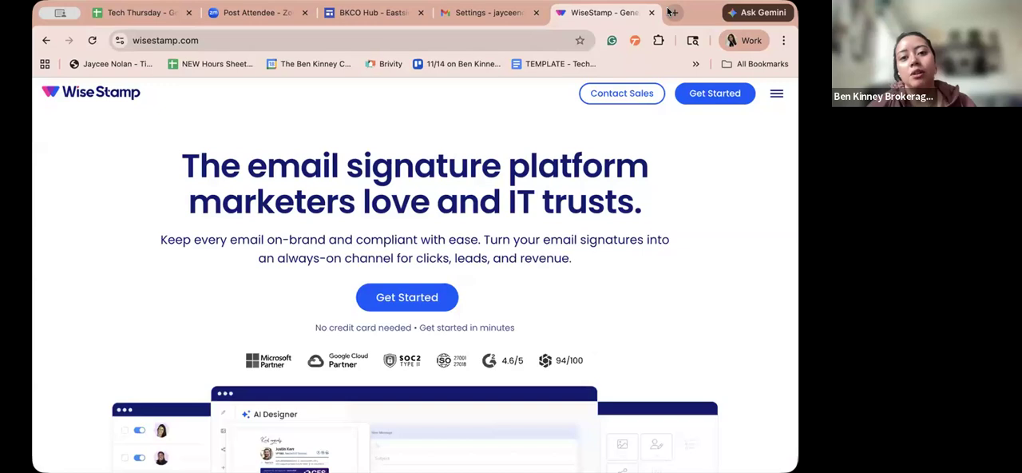
- Return to the Gmail settings, select the jc test signature and look over the defaults and vacation responder below it
{"action": "left_click", "coordinate": [514, 14]}
{"action": "scroll", "coordinate": [468, 279], "scroll_direction": "down", "scroll_amount": 3}
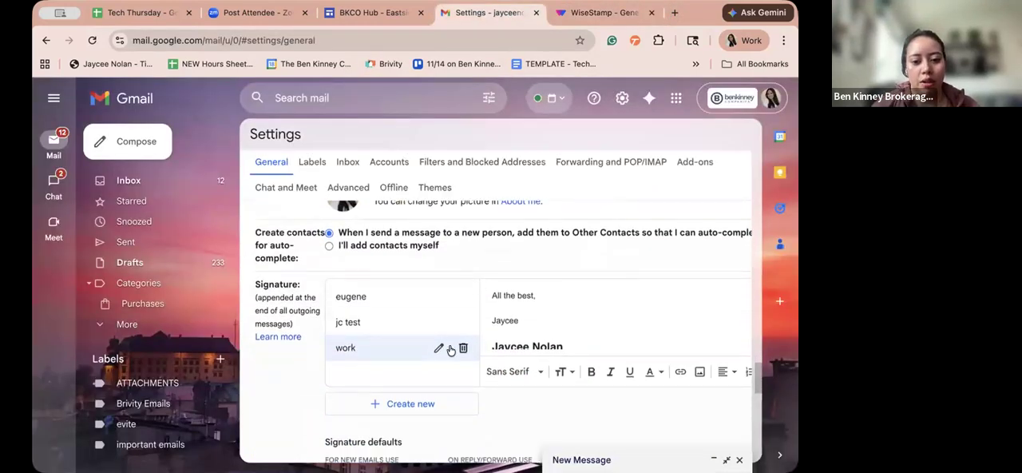
{"action": "scroll", "coordinate": [479, 327], "scroll_direction": "down", "scroll_amount": 2}
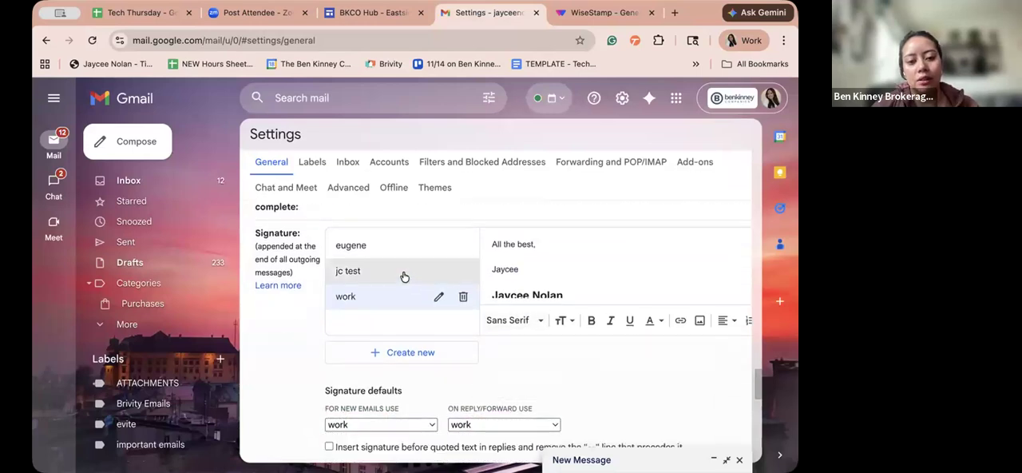
{"action": "left_click", "coordinate": [404, 269]}
{"action": "scroll", "coordinate": [566, 360], "scroll_direction": "down", "scroll_amount": 5}
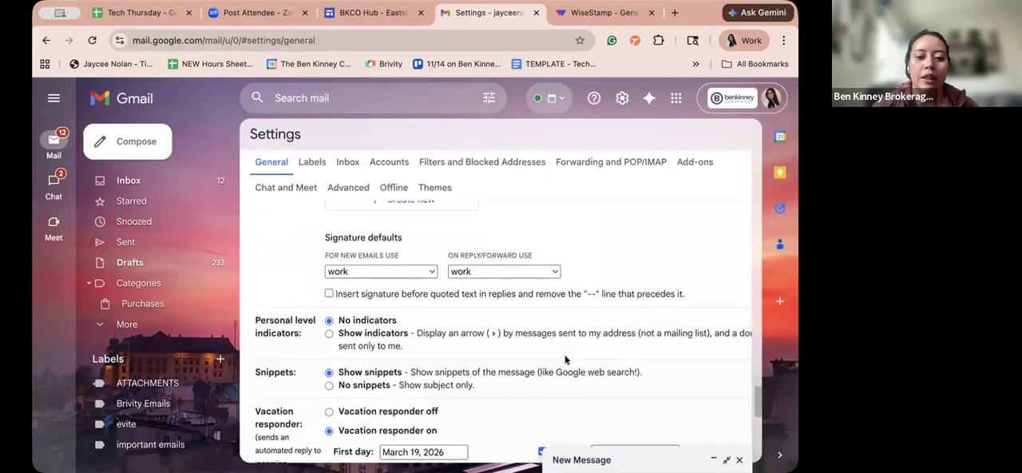
{"action": "scroll", "coordinate": [565, 360], "scroll_direction": "down", "scroll_amount": 8}
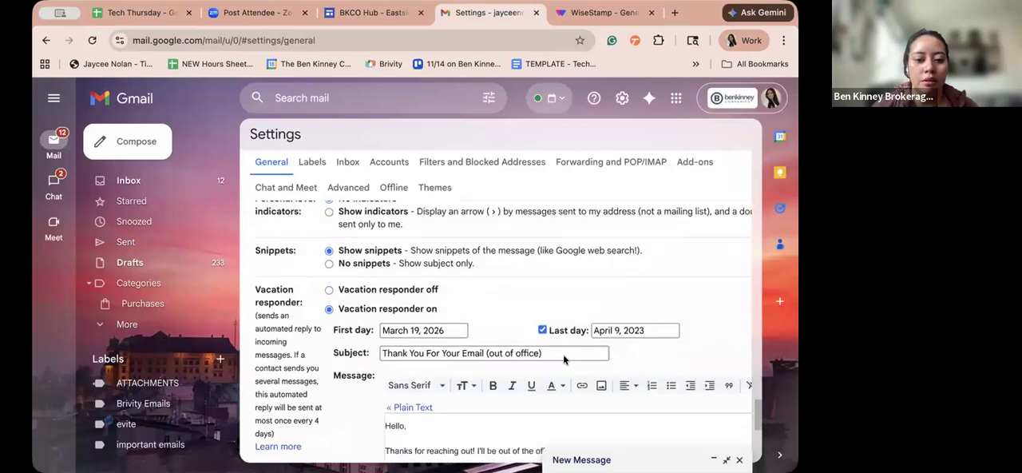
- View the default signature choices for new emails and keep work selected
{"action": "scroll", "coordinate": [563, 354], "scroll_direction": "up", "scroll_amount": 10}
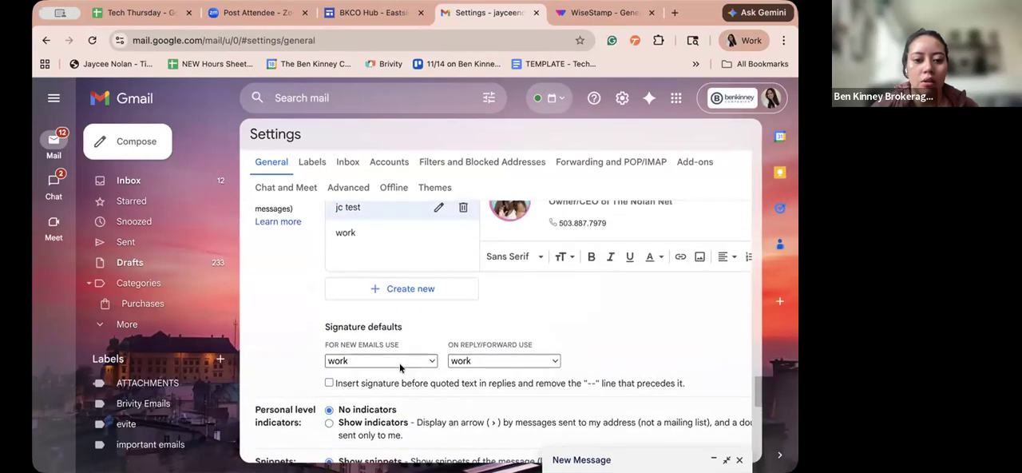
{"action": "scroll", "coordinate": [423, 324], "scroll_direction": "down", "scroll_amount": 1}
{"action": "scroll", "coordinate": [423, 324], "scroll_direction": "down", "scroll_amount": 1}
{"action": "left_click", "coordinate": [407, 314]}
{"action": "left_click", "coordinate": [407, 314]}
{"action": "left_click", "coordinate": [408, 313]}
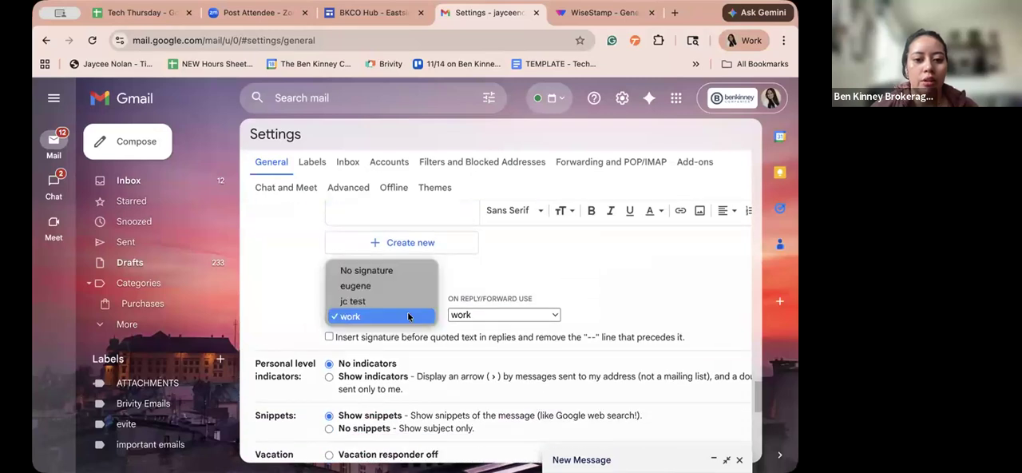
{"action": "left_click", "coordinate": [408, 314]}
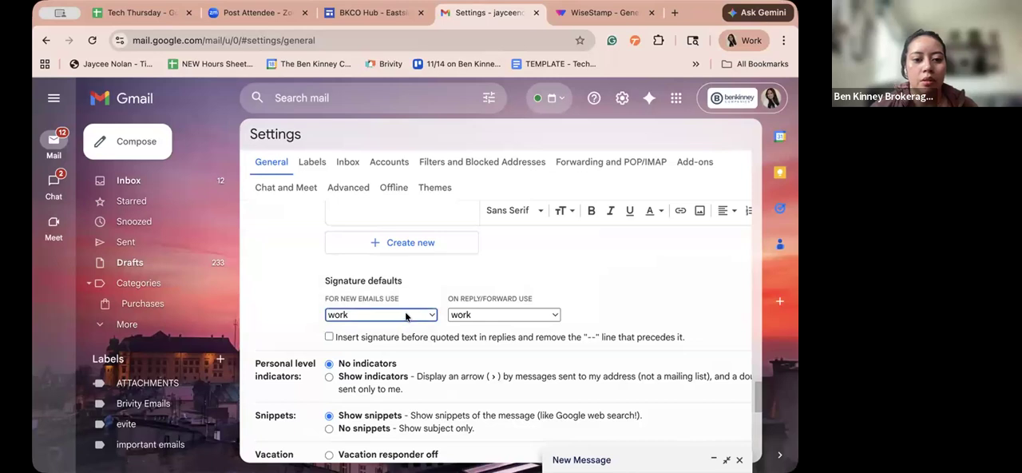
- Check the end of the General settings for the save option and return to the jc test signature preview
{"action": "left_click", "coordinate": [436, 337]}
{"action": "scroll", "coordinate": [435, 337], "scroll_direction": "down", "scroll_amount": 1}
{"action": "scroll", "coordinate": [435, 336], "scroll_direction": "down", "scroll_amount": 1}
{"action": "left_click", "coordinate": [427, 313]}
{"action": "scroll", "coordinate": [426, 313], "scroll_direction": "down", "scroll_amount": 3}
{"action": "scroll", "coordinate": [426, 313], "scroll_direction": "down", "scroll_amount": 5}
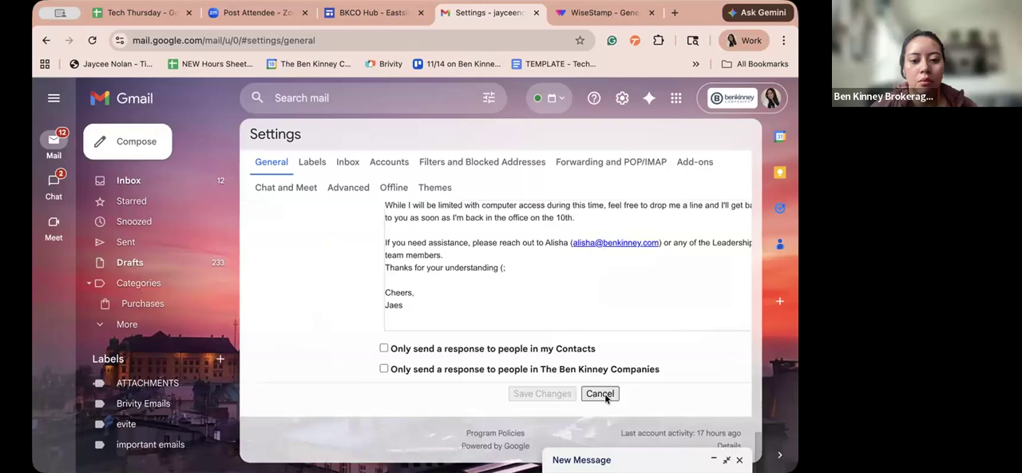
{"action": "scroll", "coordinate": [399, 365], "scroll_direction": "up", "scroll_amount": 15}
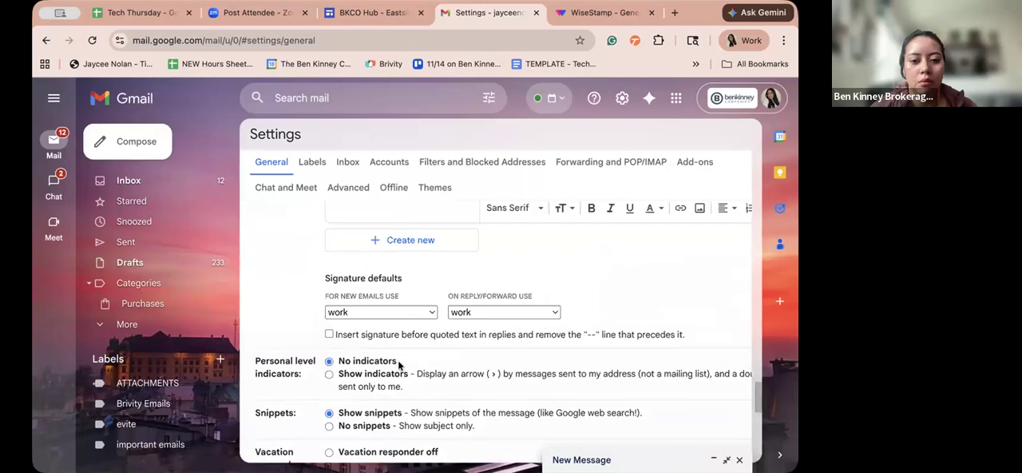
{"action": "scroll", "coordinate": [414, 368], "scroll_direction": "down", "scroll_amount": 10}
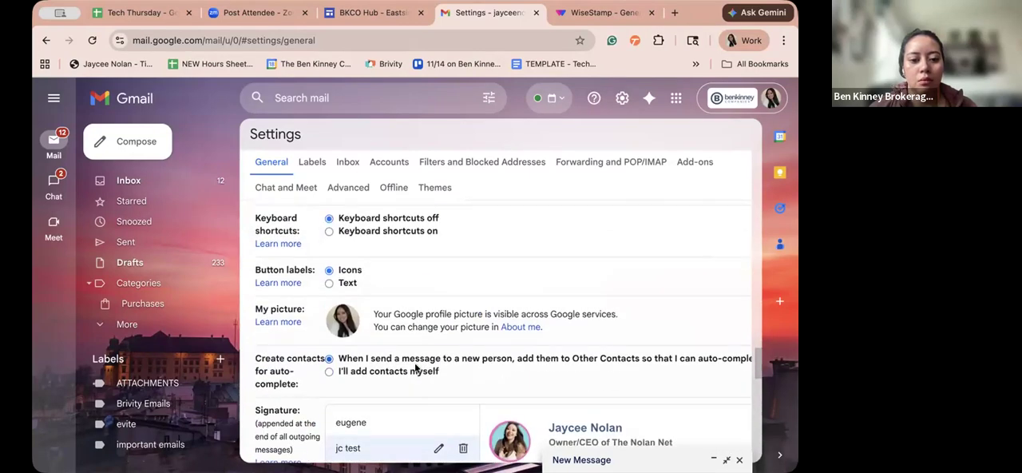
{"action": "scroll", "coordinate": [414, 362], "scroll_direction": "up", "scroll_amount": 4}
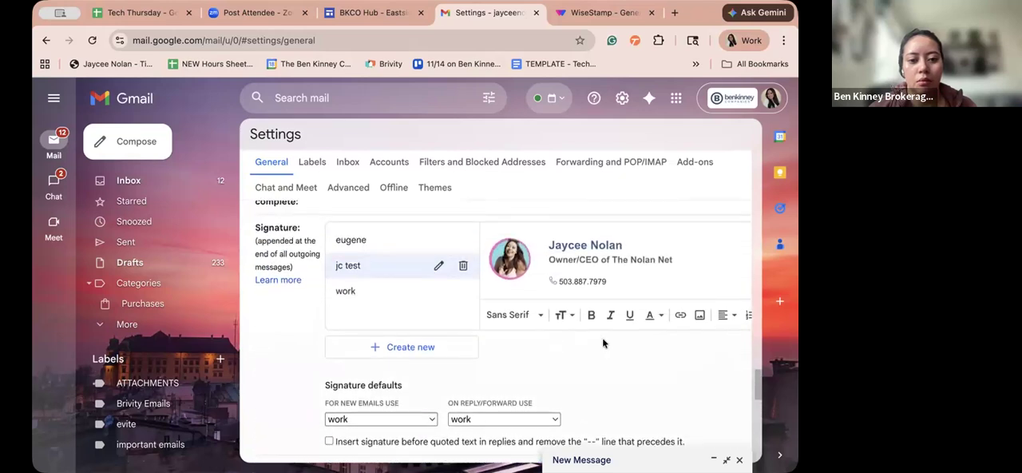
- Examine the full width of the jc test signature editor and the settings below it, ending back at the saved signatures
{"action": "scroll", "coordinate": [602, 337], "scroll_direction": "right", "scroll_amount": 5}
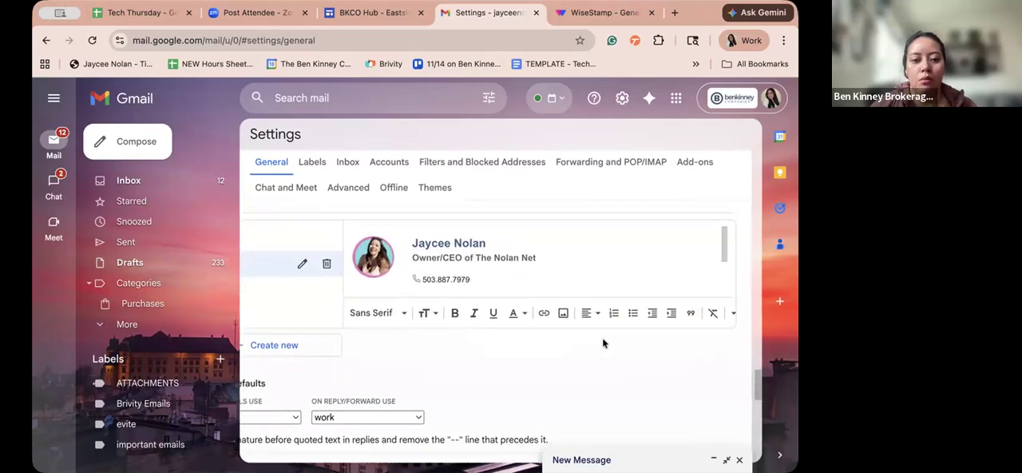
{"action": "scroll", "coordinate": [602, 341], "scroll_direction": "down", "scroll_amount": 4}
{"action": "scroll", "coordinate": [602, 342], "scroll_direction": "left", "scroll_amount": 2}
{"action": "scroll", "coordinate": [602, 342], "scroll_direction": "down", "scroll_amount": 8}
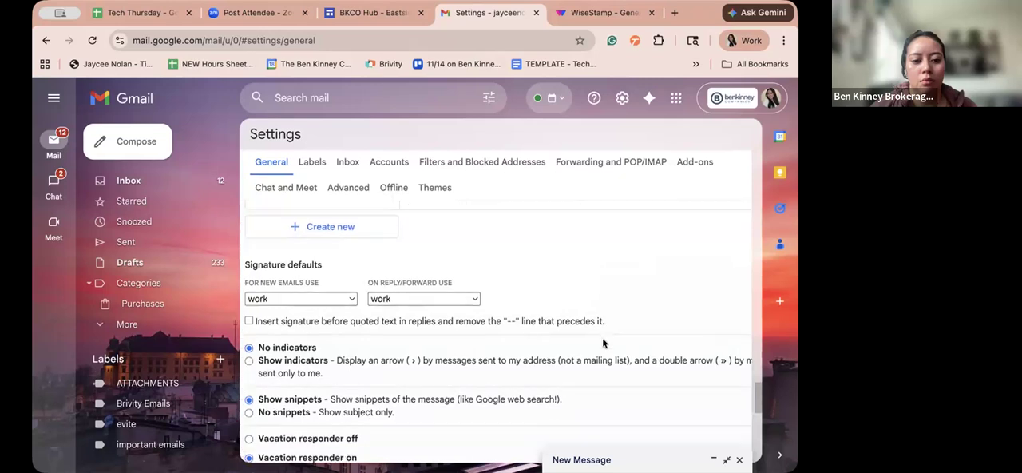
{"action": "scroll", "coordinate": [602, 338], "scroll_direction": "down", "scroll_amount": 2}
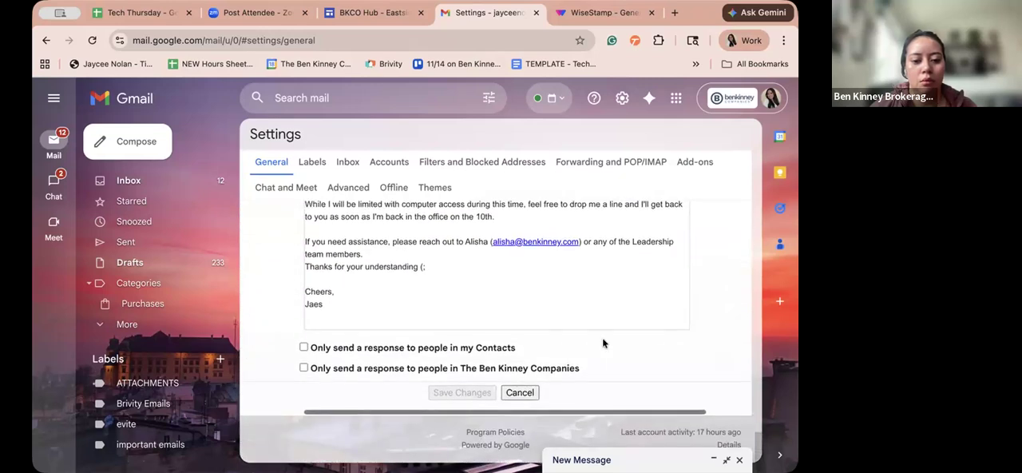
{"action": "scroll", "coordinate": [486, 382], "scroll_direction": "up", "scroll_amount": 12}
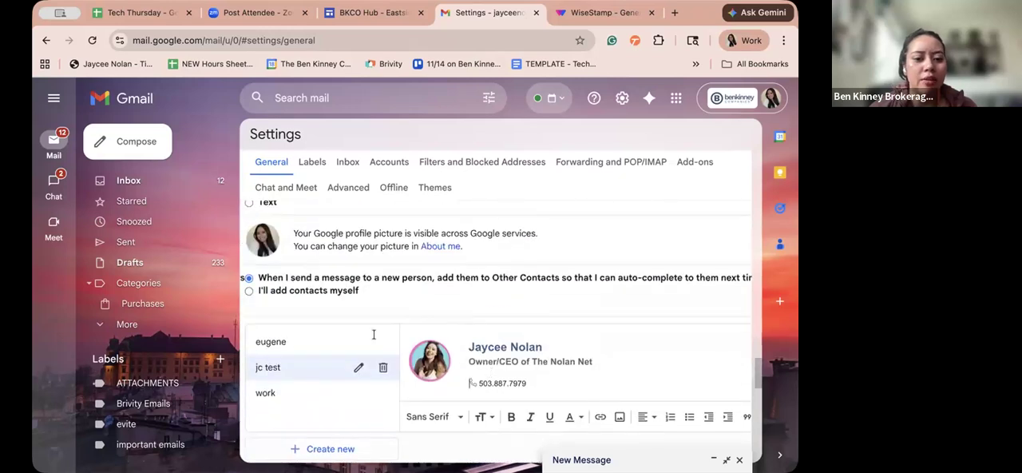
{"action": "scroll", "coordinate": [349, 326], "scroll_direction": "up", "scroll_amount": 5}
{"action": "scroll", "coordinate": [347, 325], "scroll_direction": "down", "scroll_amount": 5}
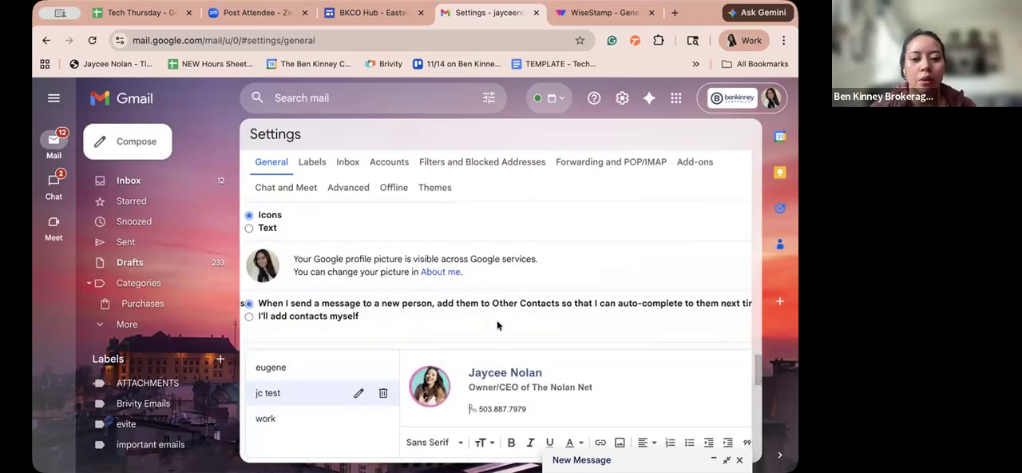
- Place the text cursor after the name in the jc test signature and save the settings changes
{"action": "left_click", "coordinate": [552, 243]}
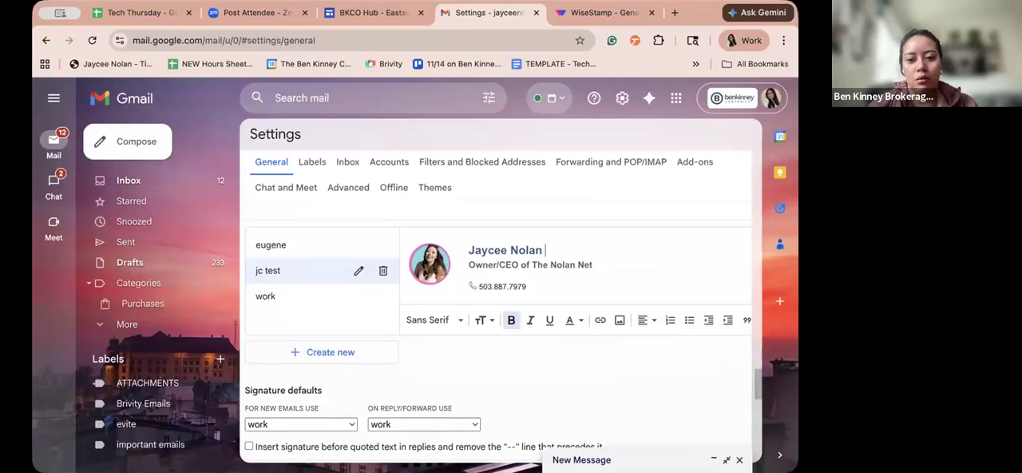
{"action": "scroll", "coordinate": [568, 356], "scroll_direction": "down", "scroll_amount": 10}
{"action": "left_click", "coordinate": [472, 392]}
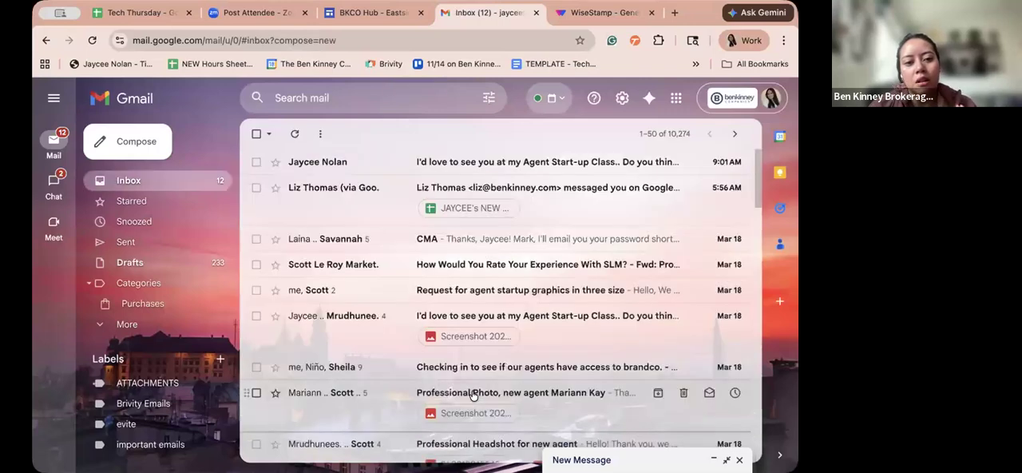
- Check the default signature in a new message, minimise the message and reload the Gmail inbox
{"action": "left_click", "coordinate": [102, 141]}
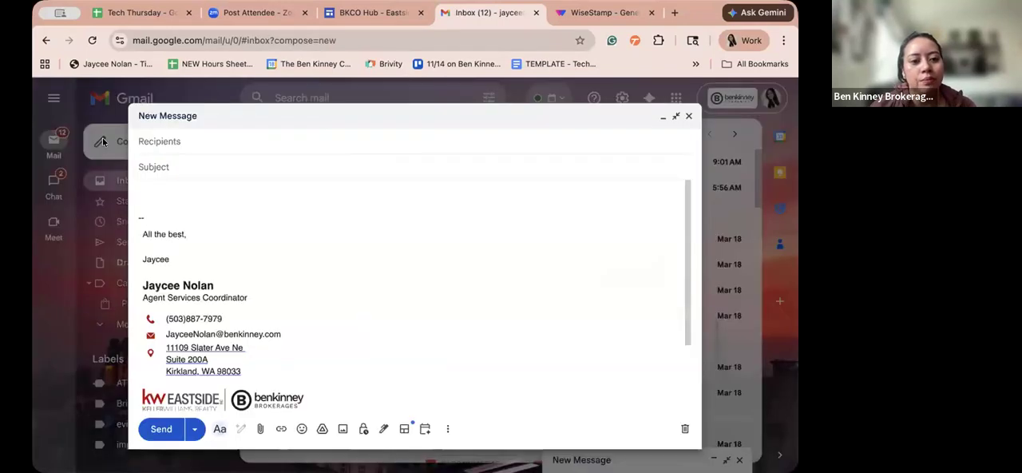
{"action": "left_click", "coordinate": [688, 115]}
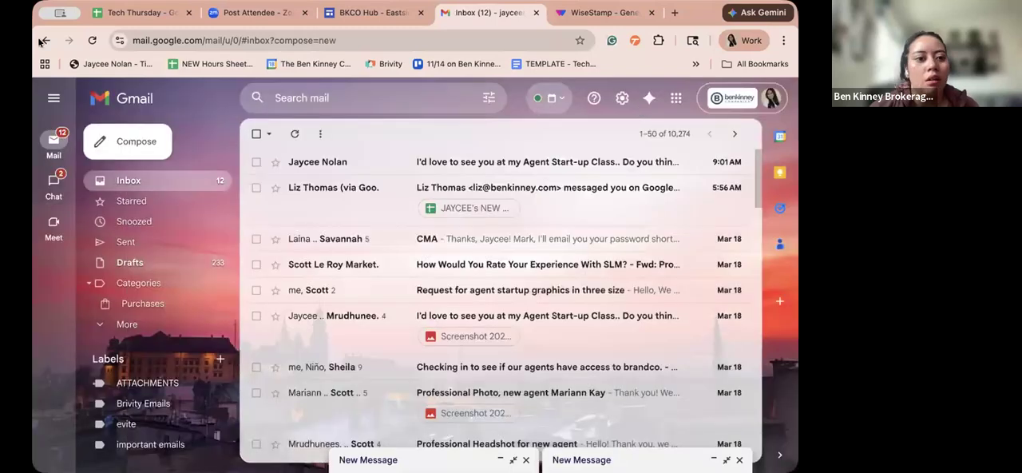
{"action": "left_click", "coordinate": [92, 41]}
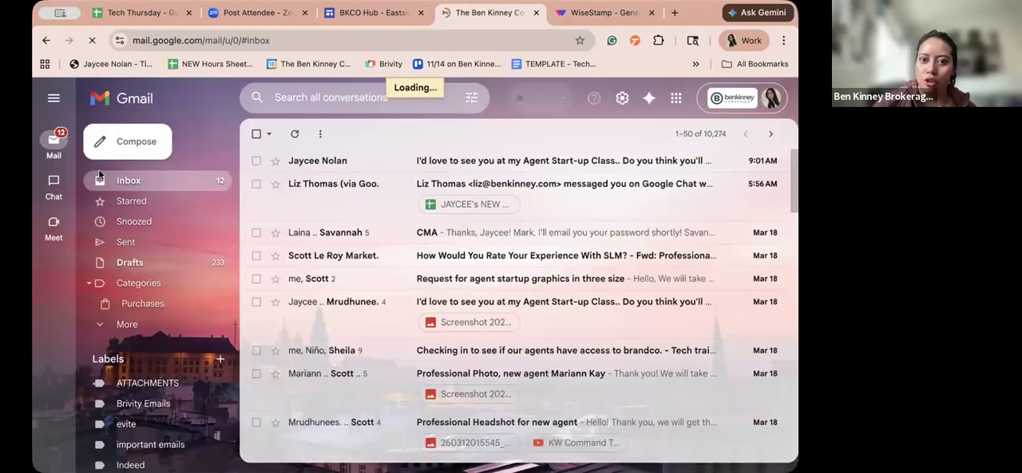
- Glance at the WiseStamp site, return to Gmail and start another new message to view its default signature
{"action": "left_click", "coordinate": [596, 12]}
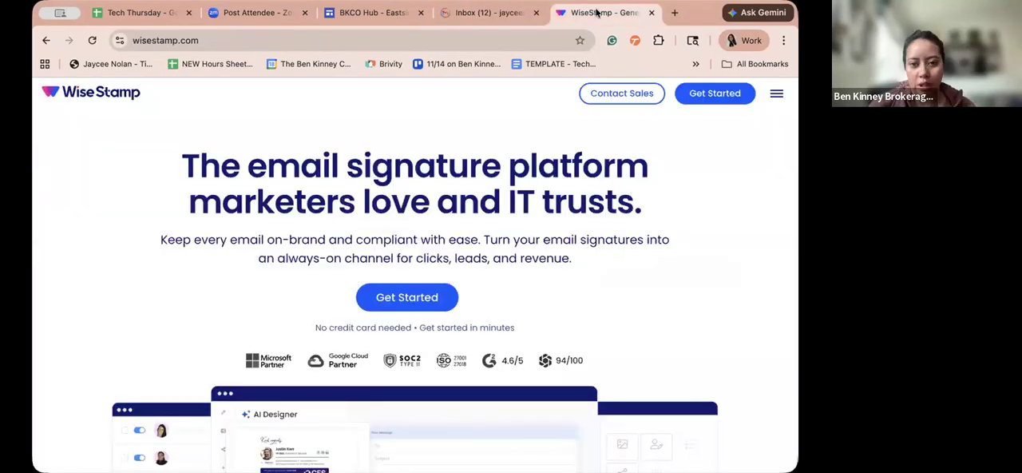
{"action": "left_click", "coordinate": [458, 12]}
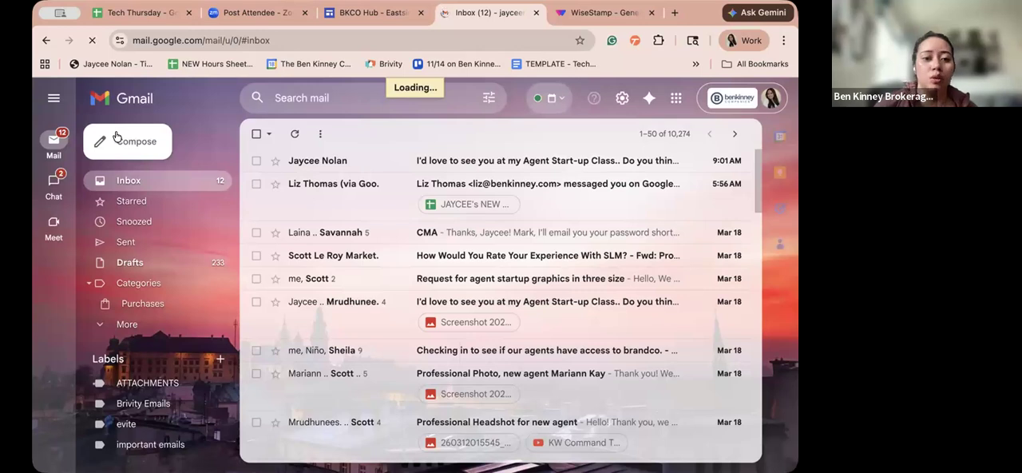
{"action": "left_click", "coordinate": [126, 144]}
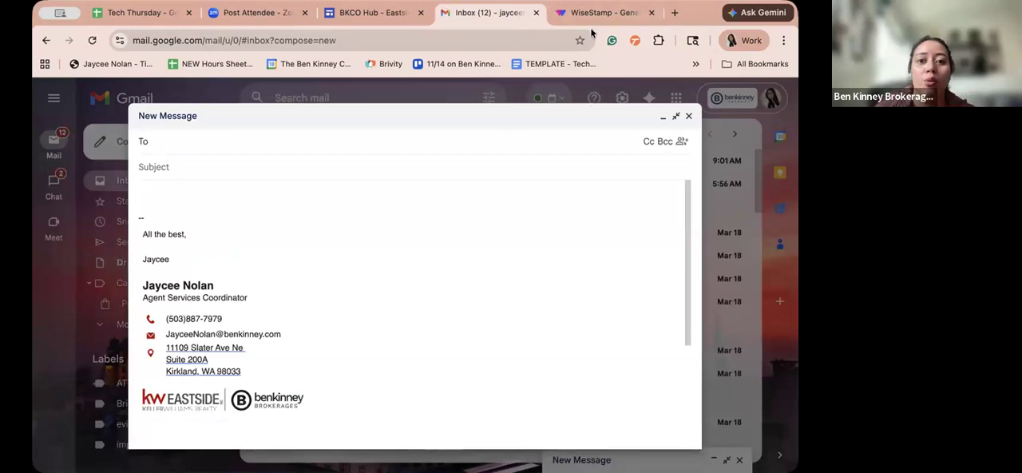
- Switch to the WiseStamp site and open the business profile from the list of other Chrome profiles
{"action": "left_click", "coordinate": [610, 12]}
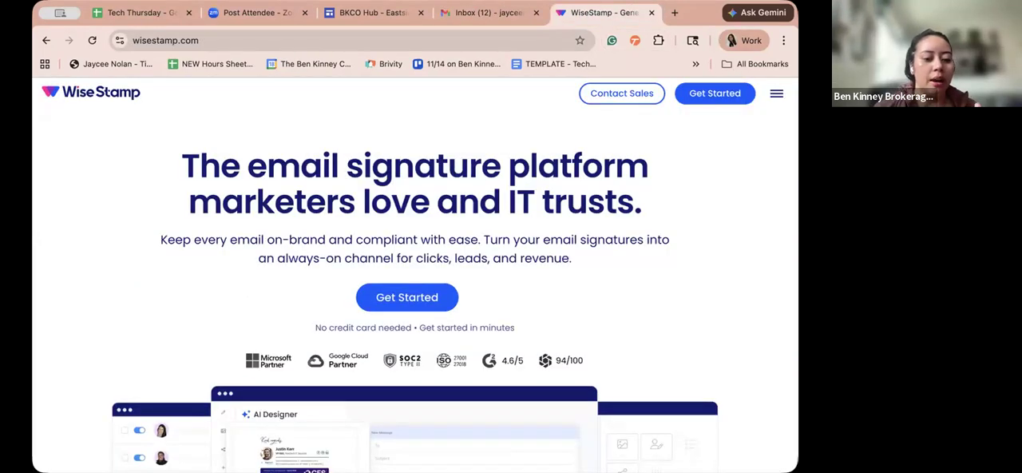
{"action": "left_click", "coordinate": [751, 40]}
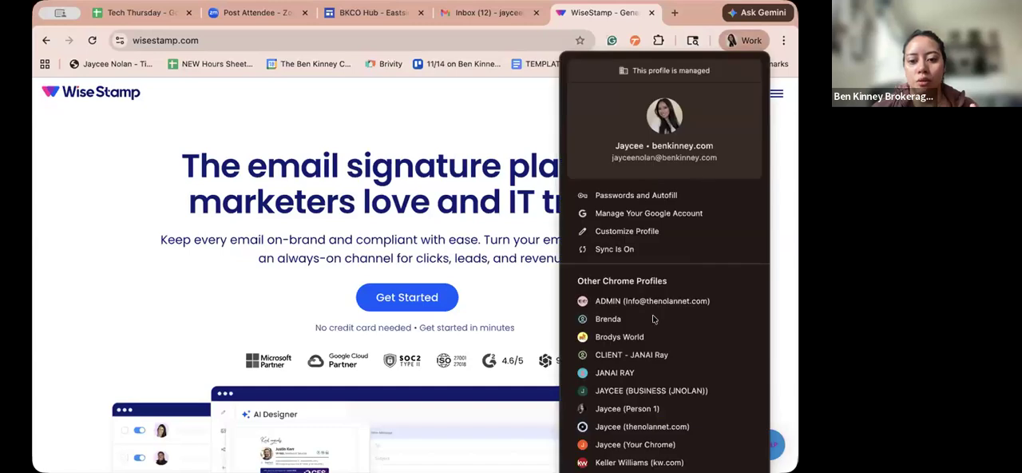
{"action": "left_click", "coordinate": [658, 390]}
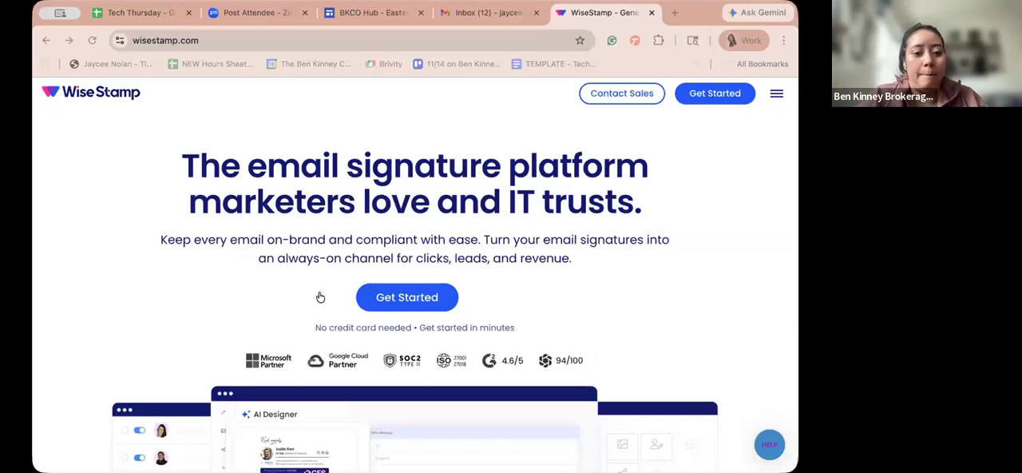
{"action": "left_click", "coordinate": [43, 313]}
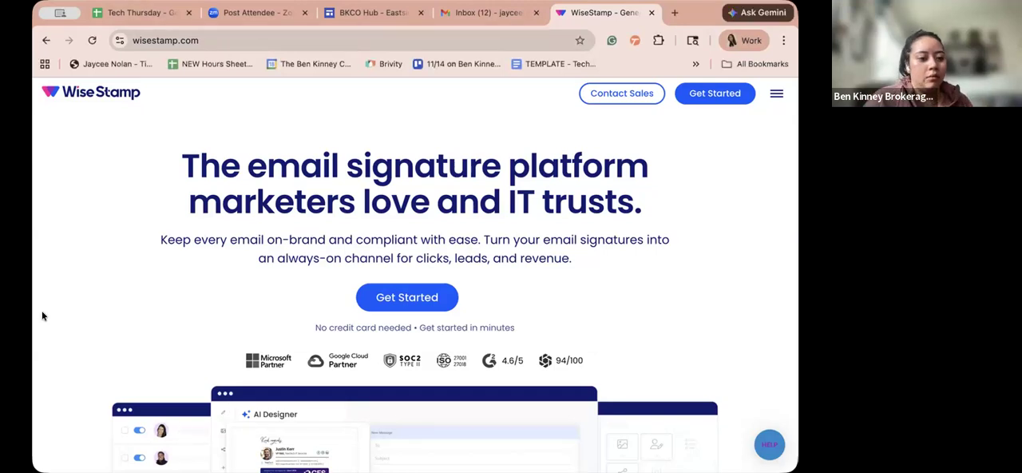
- Return to Gmail and close the enlarged new message
{"action": "left_click", "coordinate": [467, 15]}
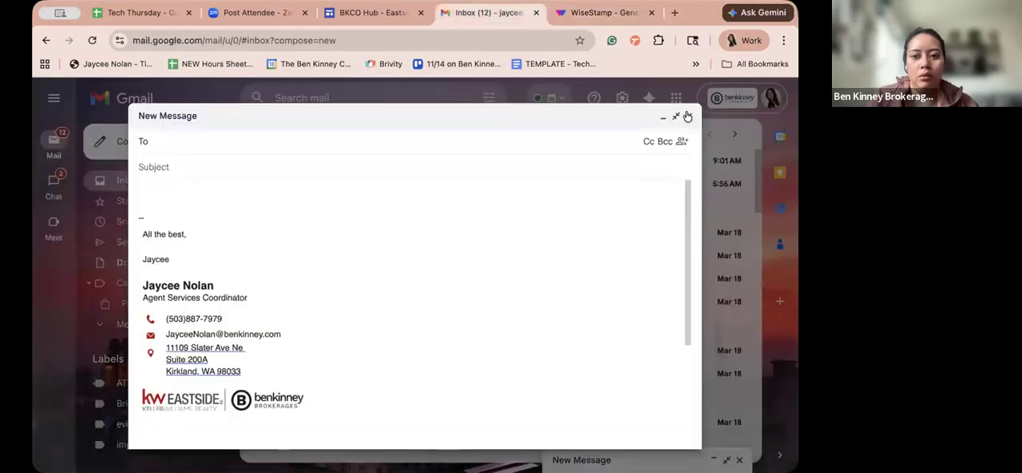
{"action": "left_click", "coordinate": [688, 116]}
{"action": "left_click", "coordinate": [120, 143]}
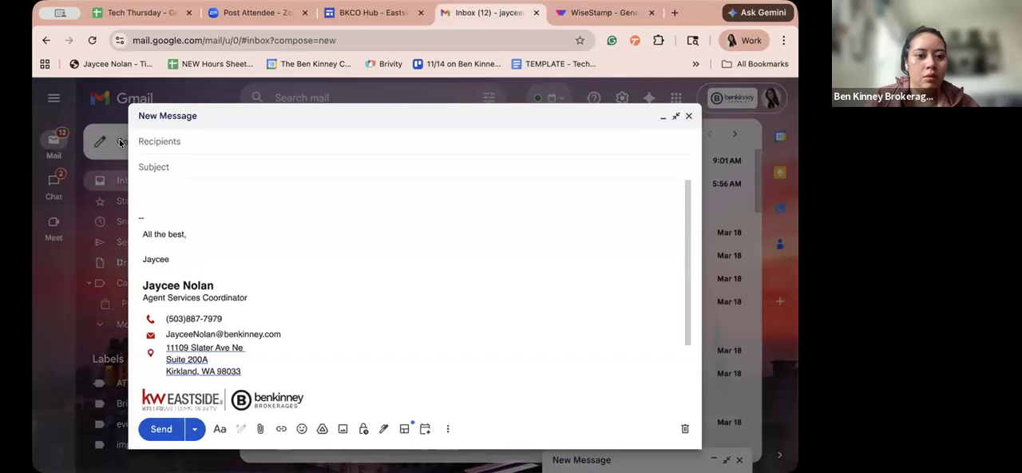
{"action": "left_click", "coordinate": [688, 116]}
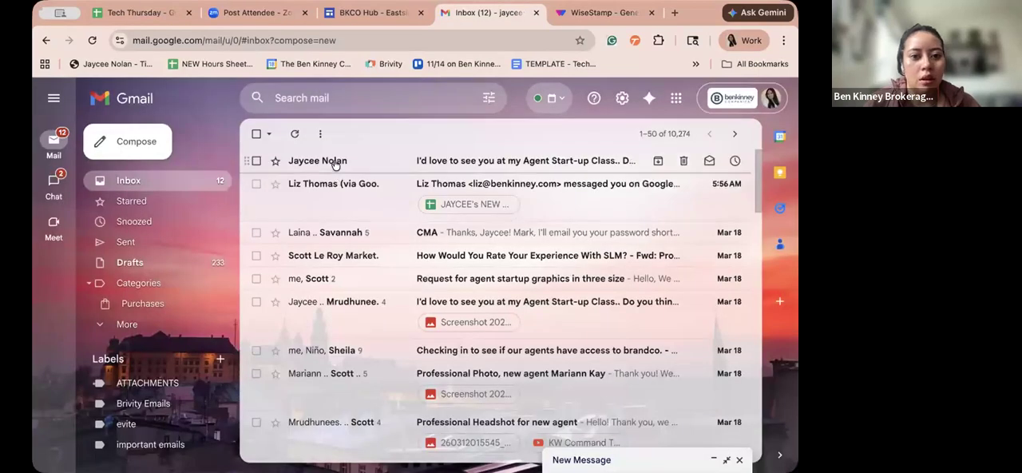
- Open the Agent Start-up Class email in the inbox and read through its signature and body
{"action": "left_click", "coordinate": [456, 308]}
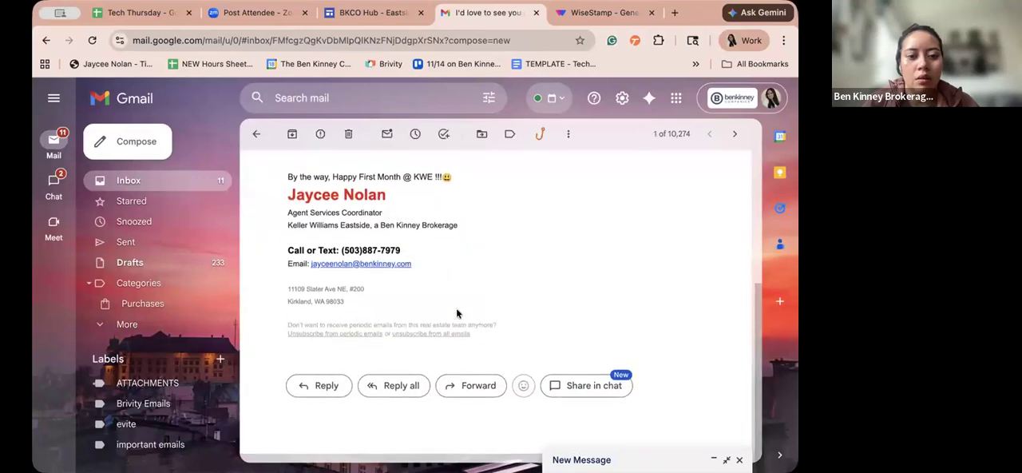
{"action": "scroll", "coordinate": [276, 195], "scroll_direction": "up", "scroll_amount": 2}
{"action": "scroll", "coordinate": [276, 194], "scroll_direction": "up", "scroll_amount": 2}
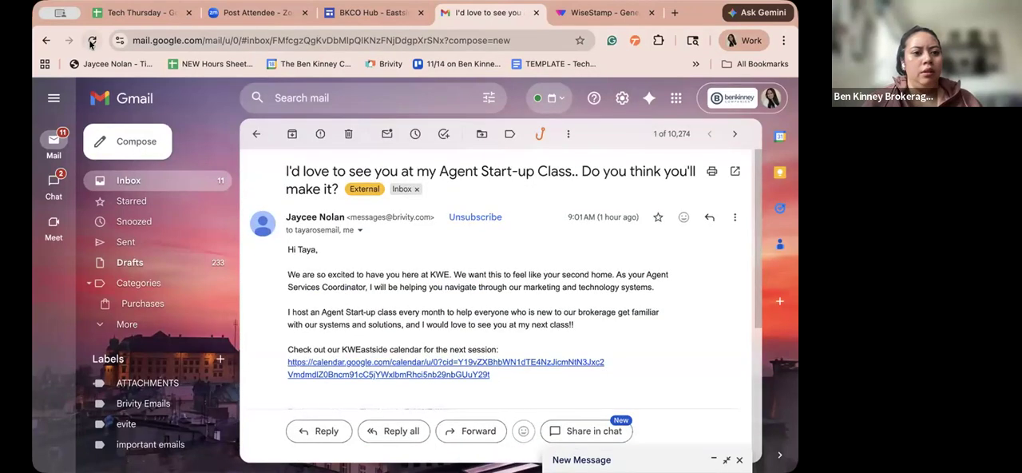
- Reload Gmail, close the restored new message and open the newly received email without a subject to view its signature
{"action": "key", "text": "super+r"}
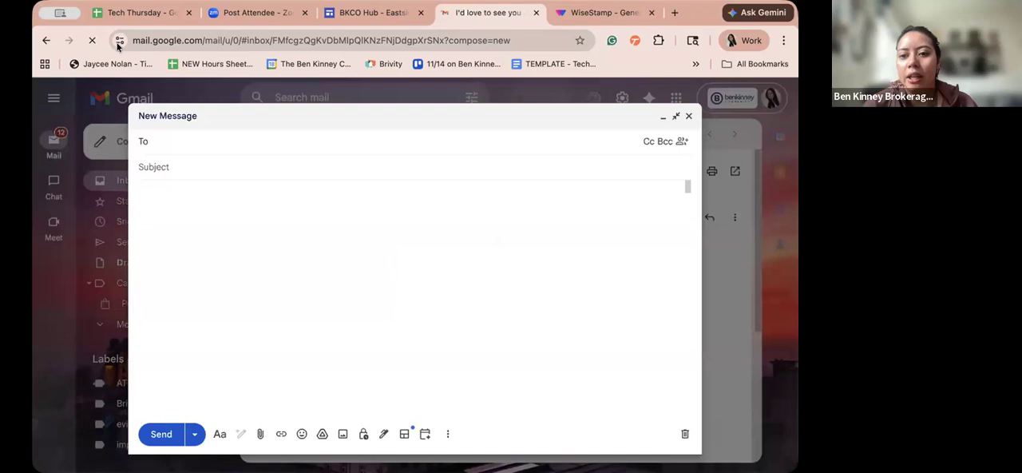
{"action": "key", "text": "Escape"}
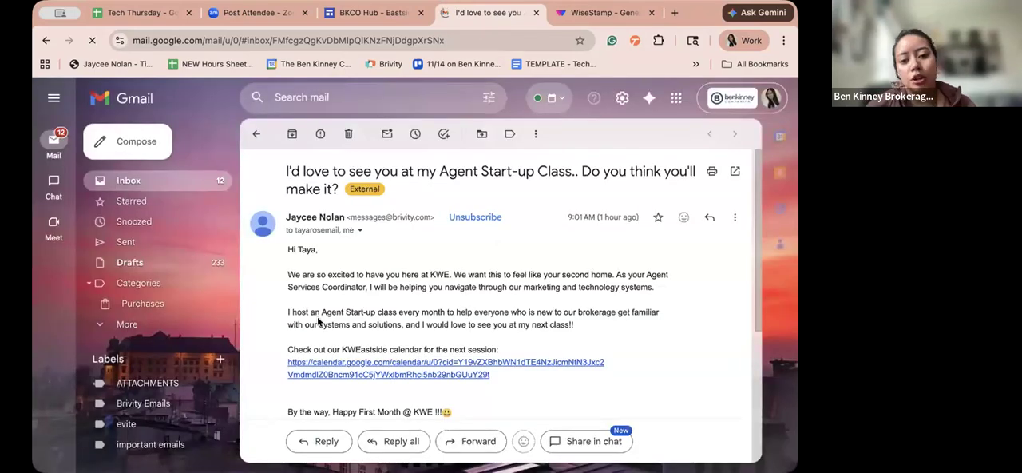
{"action": "scroll", "coordinate": [317, 322], "scroll_direction": "down", "scroll_amount": 1}
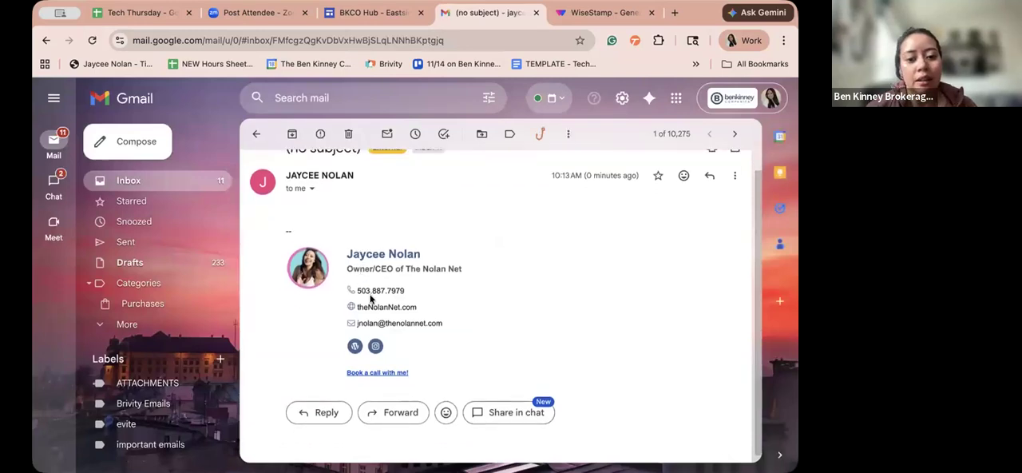
{"action": "scroll", "coordinate": [375, 291], "scroll_direction": "down", "scroll_amount": 1}
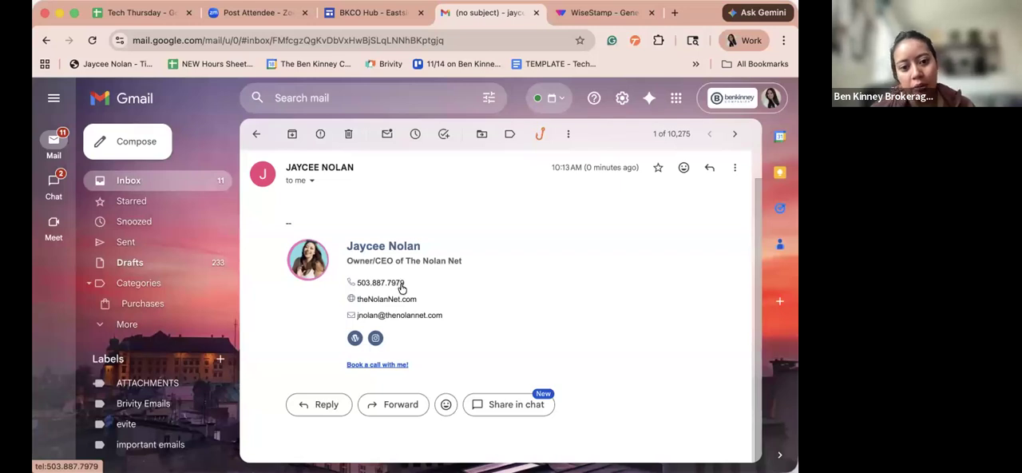
- Examine the received signature close up, check its Instagram link and close the linked page
{"action": "scroll", "coordinate": [401, 287], "scroll_direction": "up", "scroll_amount": 5}
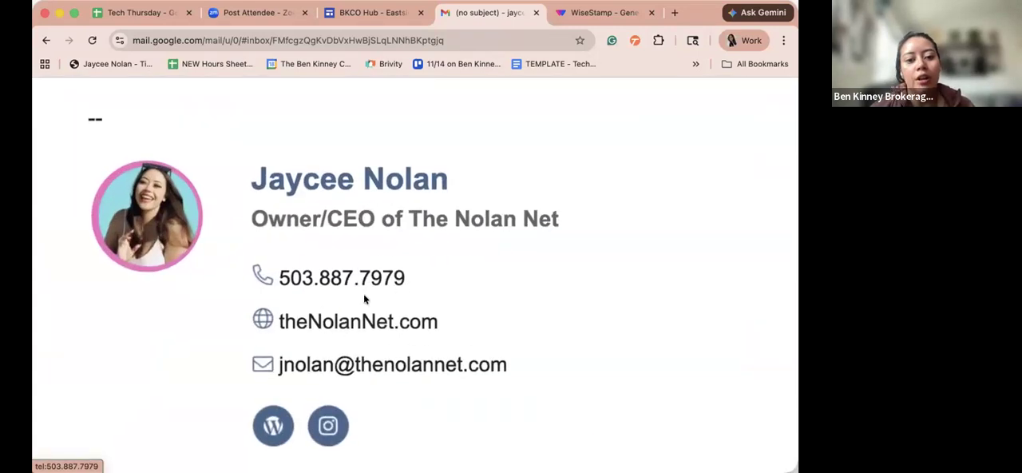
{"action": "scroll", "coordinate": [351, 414], "scroll_direction": "down", "scroll_amount": 1}
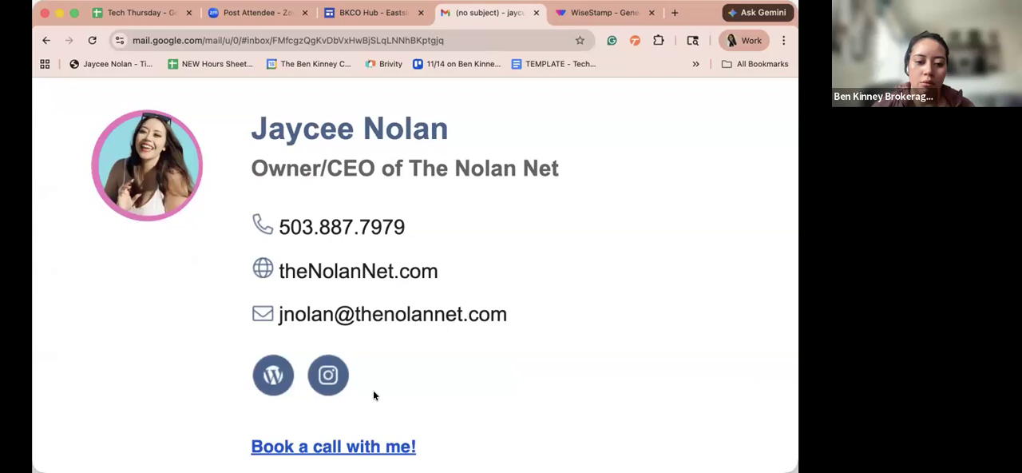
{"action": "left_click", "coordinate": [327, 377]}
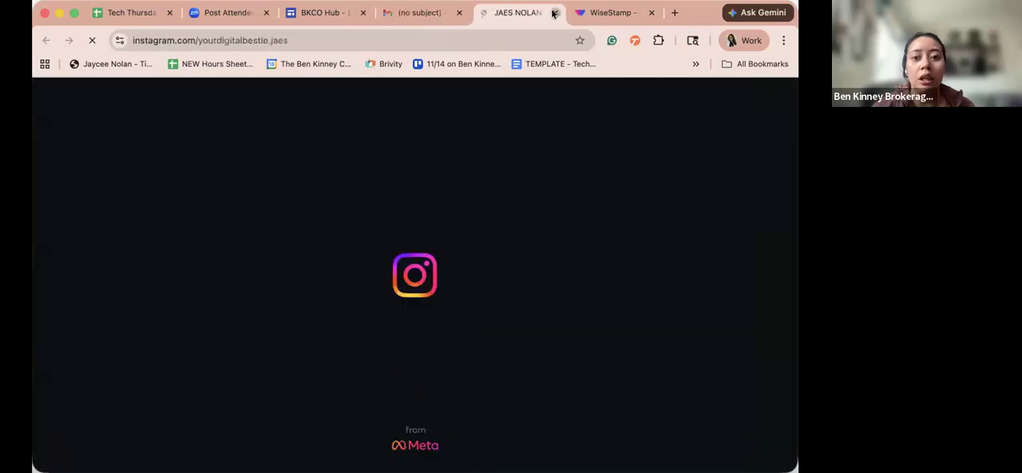
{"action": "left_click", "coordinate": [554, 13]}
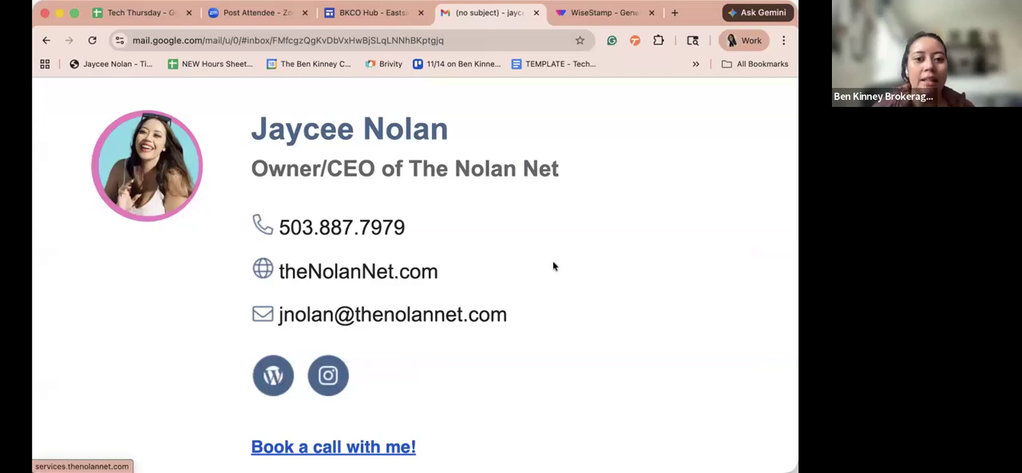
- Switch to WiseStamp, enter its web app and look through the Employees and Signatures pages, ending on Signatures
{"action": "left_click", "coordinate": [599, 13]}
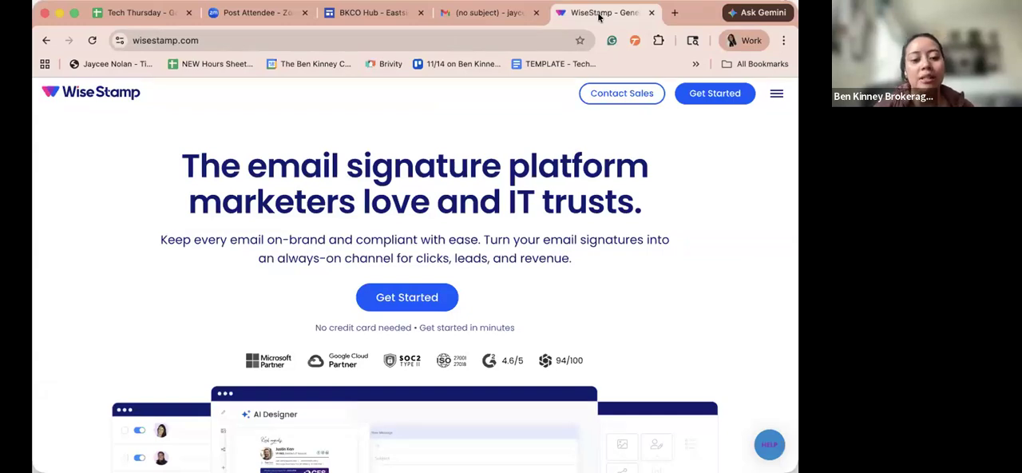
{"action": "left_click", "coordinate": [694, 101]}
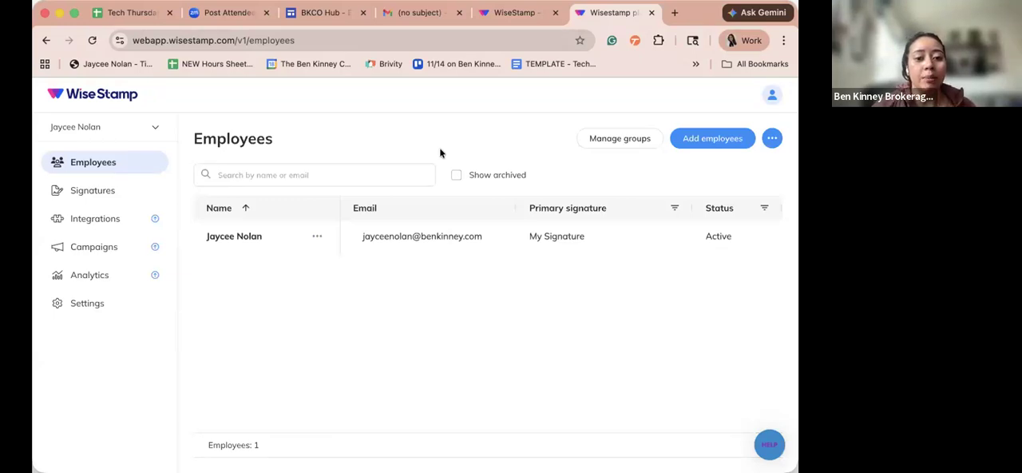
{"action": "left_click", "coordinate": [89, 191]}
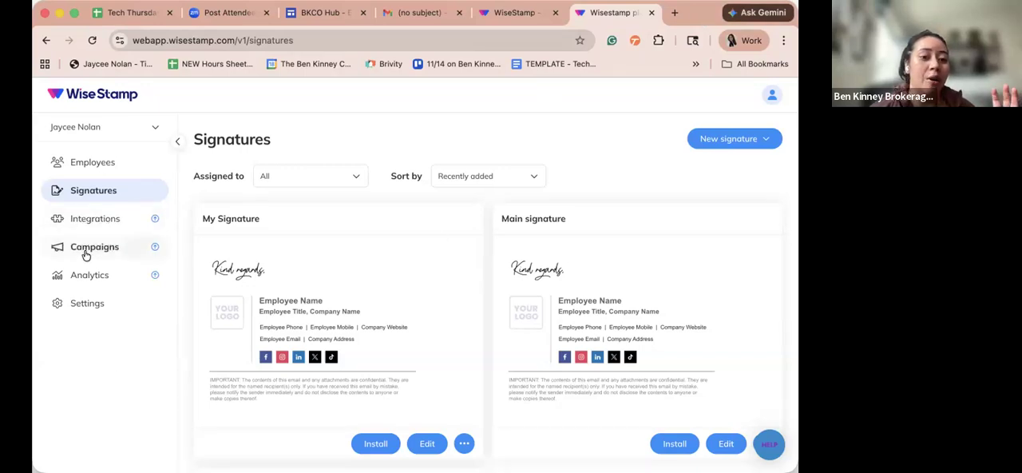
{"action": "left_click", "coordinate": [78, 160]}
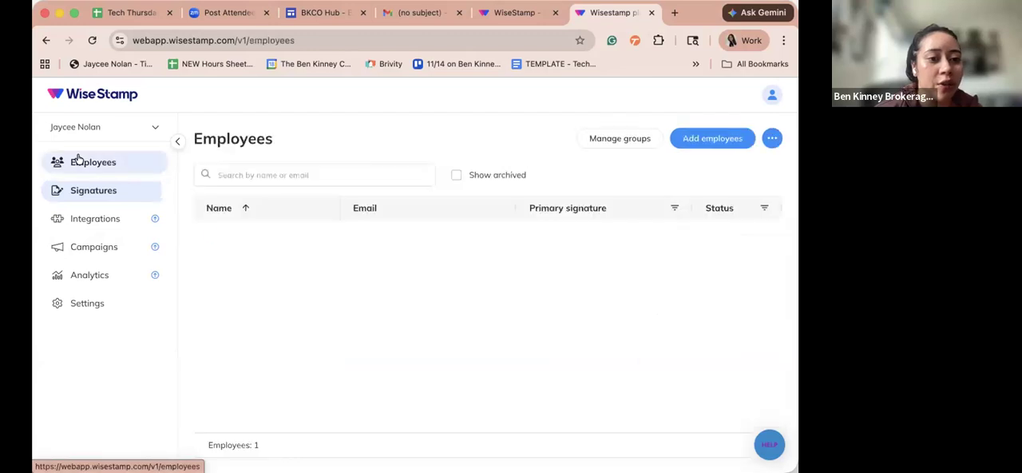
{"action": "left_click", "coordinate": [74, 196]}
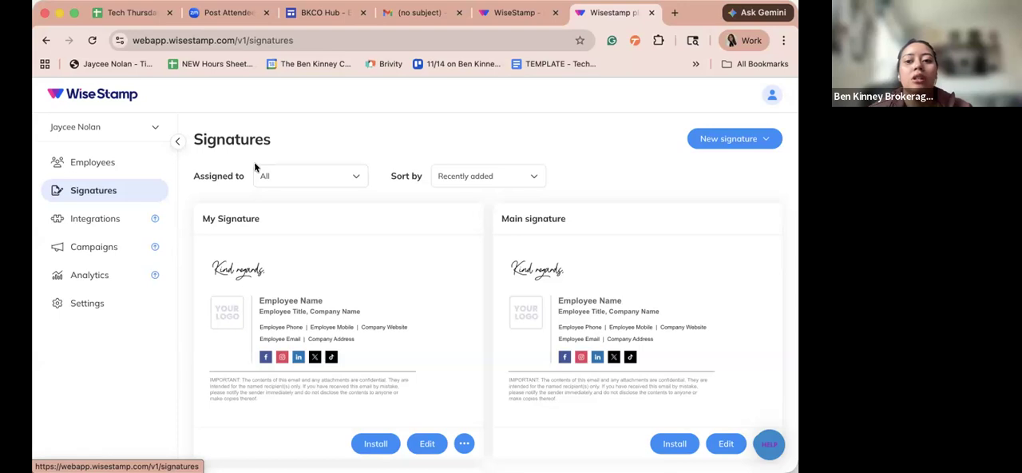
- Create a new WiseStamp signature titled My Signature with the classic editor and dismiss the creation notice
{"action": "left_click", "coordinate": [707, 139]}
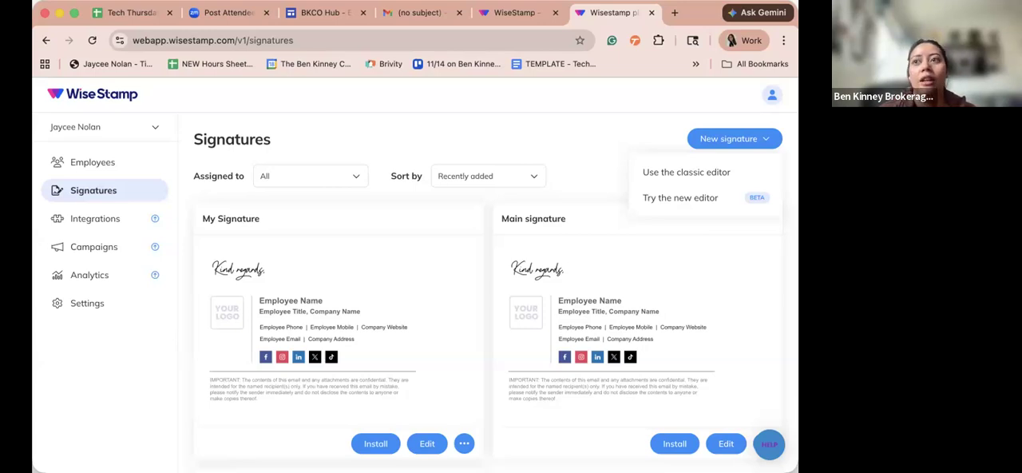
{"action": "left_click", "coordinate": [682, 174]}
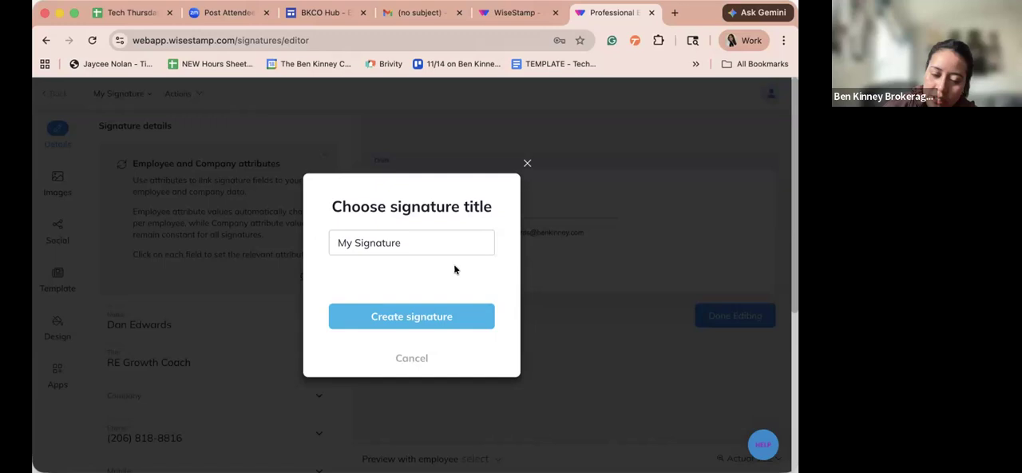
{"action": "left_click", "coordinate": [455, 318]}
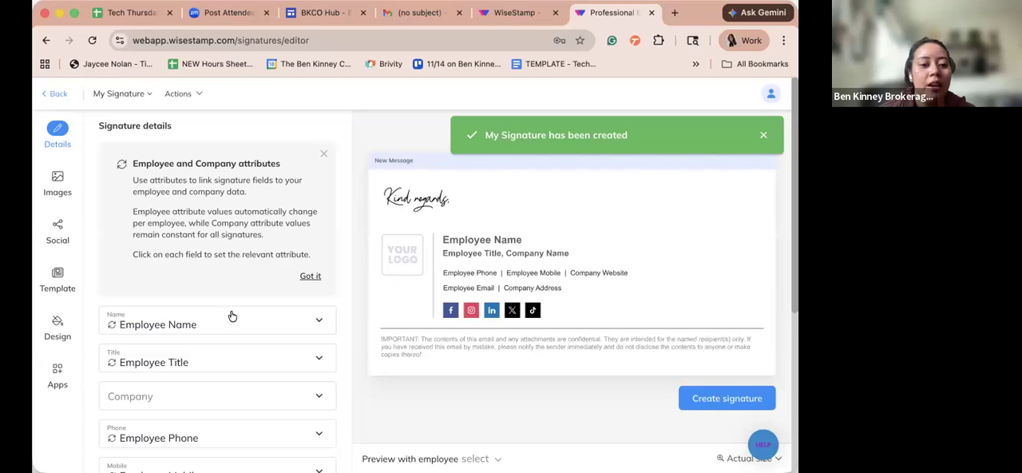
{"action": "scroll", "coordinate": [232, 316], "scroll_direction": "down", "scroll_amount": 1}
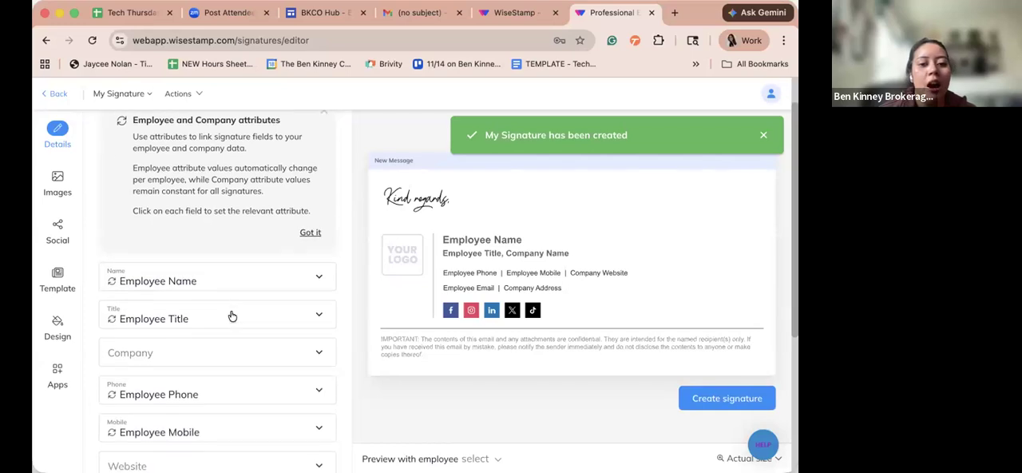
{"action": "left_click", "coordinate": [763, 137]}
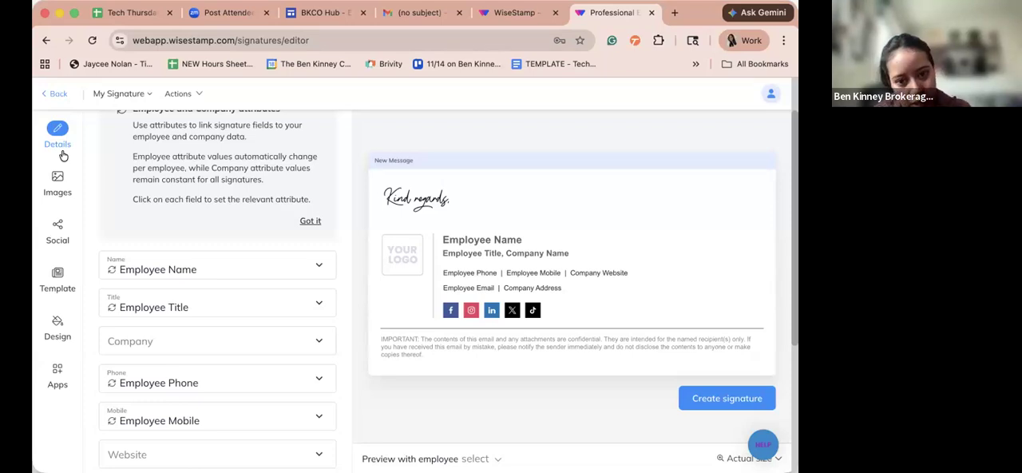
- Check the Name field's value options, collapse them and dismiss the Employee and Company attributes notice
{"action": "left_click", "coordinate": [178, 269]}
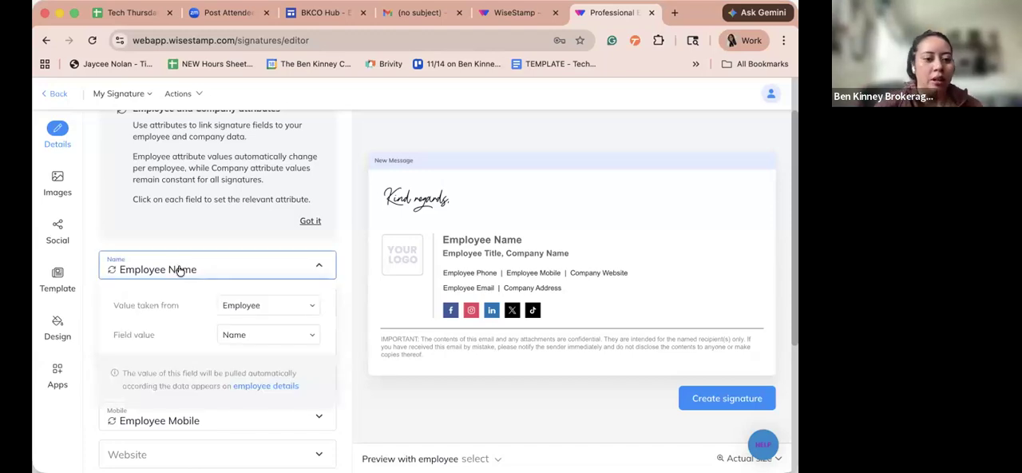
{"action": "scroll", "coordinate": [197, 255], "scroll_direction": "down", "scroll_amount": 1}
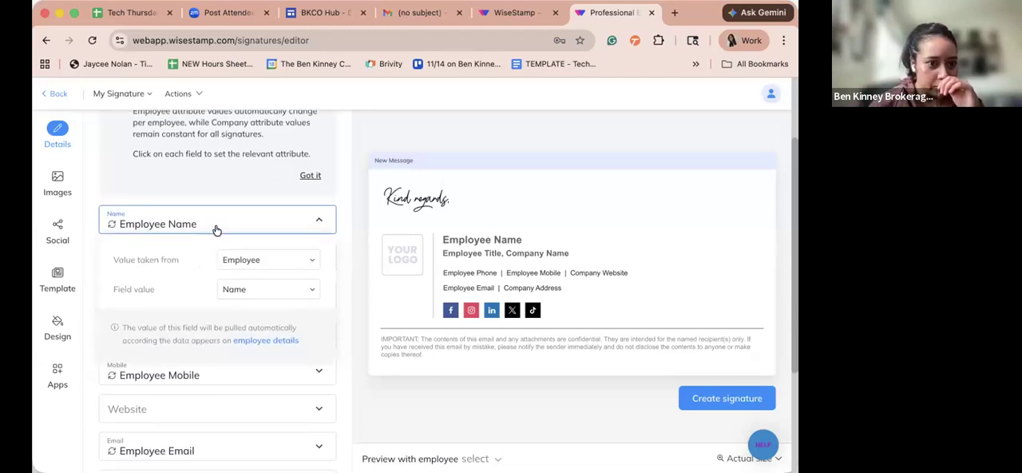
{"action": "left_click", "coordinate": [214, 228]}
{"action": "scroll", "coordinate": [298, 167], "scroll_direction": "up", "scroll_amount": 2}
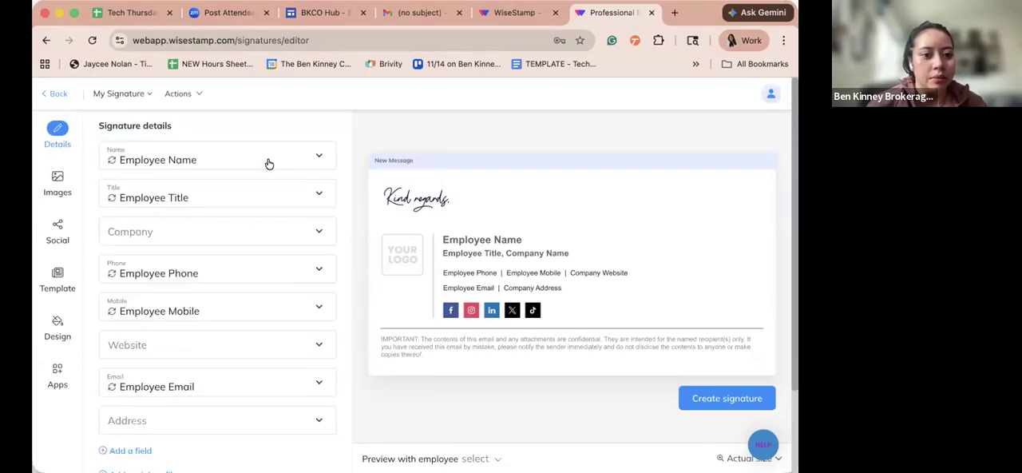
- Set the signature's Name field to take the employee's Email value and look over the remaining detail fields
{"action": "left_click", "coordinate": [269, 163]}
{"action": "left_click", "coordinate": [260, 229]}
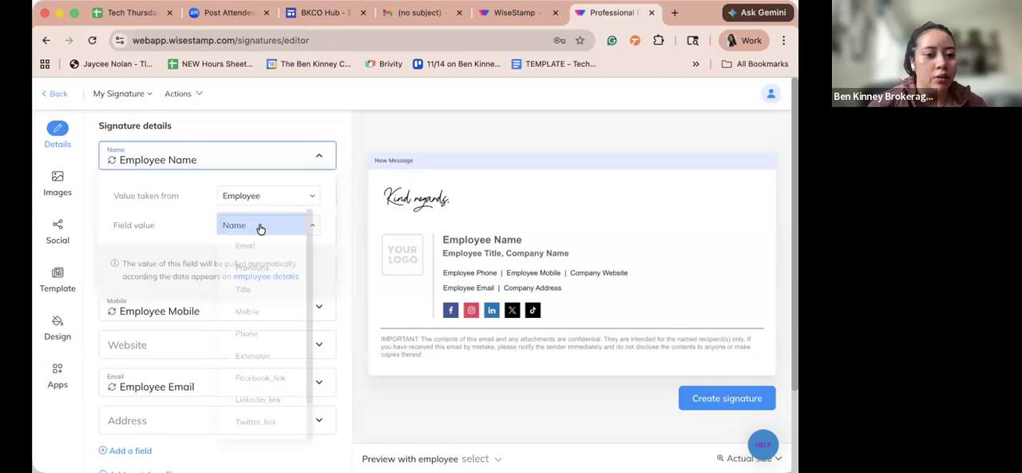
{"action": "left_click", "coordinate": [239, 202]}
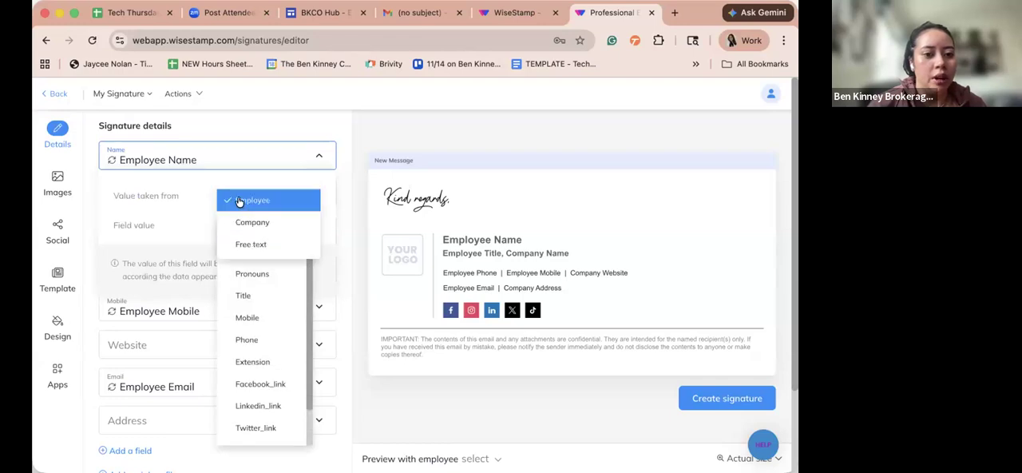
{"action": "left_click", "coordinate": [238, 200]}
{"action": "left_click", "coordinate": [238, 201]}
{"action": "left_click", "coordinate": [211, 159]}
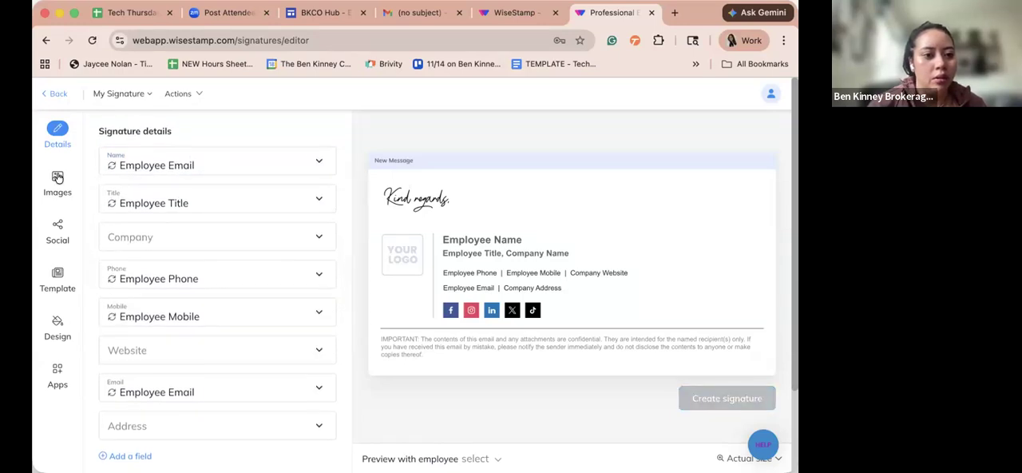
{"action": "scroll", "coordinate": [206, 255], "scroll_direction": "down", "scroll_amount": 1}
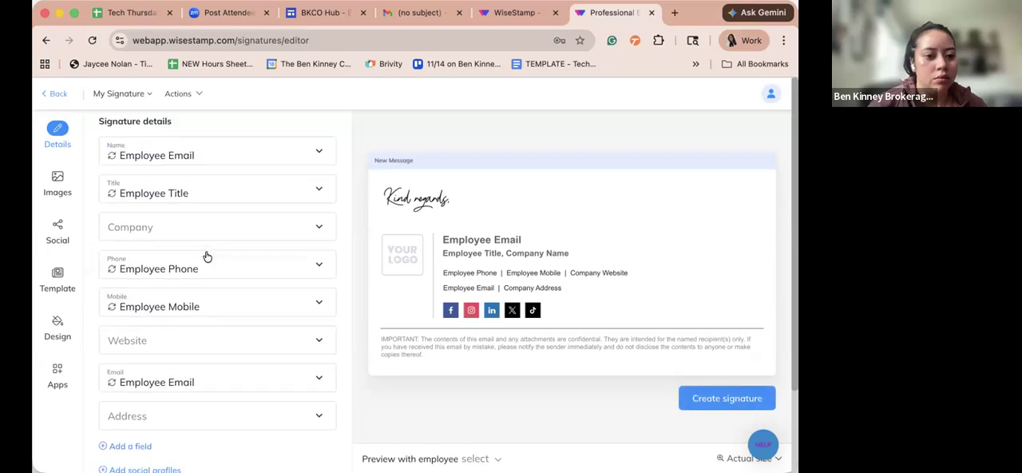
{"action": "scroll", "coordinate": [189, 194], "scroll_direction": "up", "scroll_amount": 1}
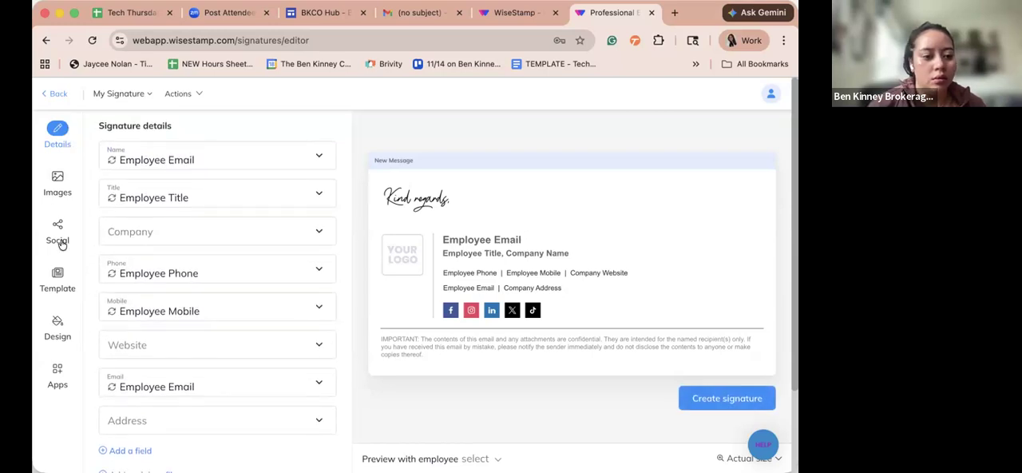
- Check where the signature's Email field takes its value, and leave the editor for the signatures list
{"action": "scroll", "coordinate": [61, 240], "scroll_direction": "down", "scroll_amount": 3}
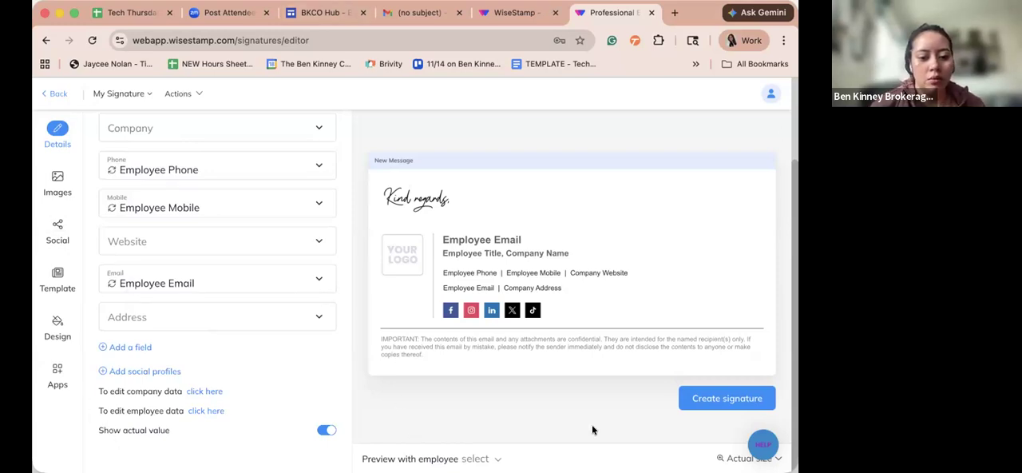
{"action": "left_click", "coordinate": [173, 276]}
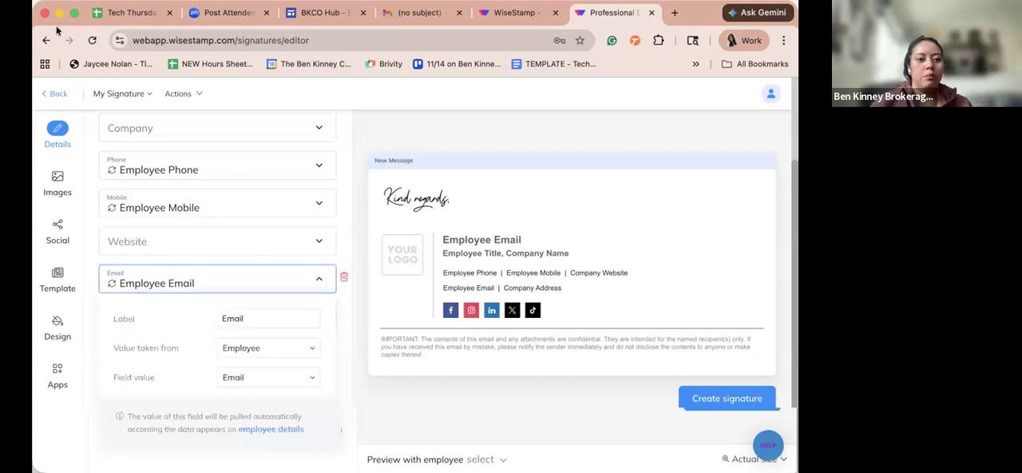
{"action": "left_click_drag", "start_coordinate": [38, 6], "coordinate": [34, 33]}
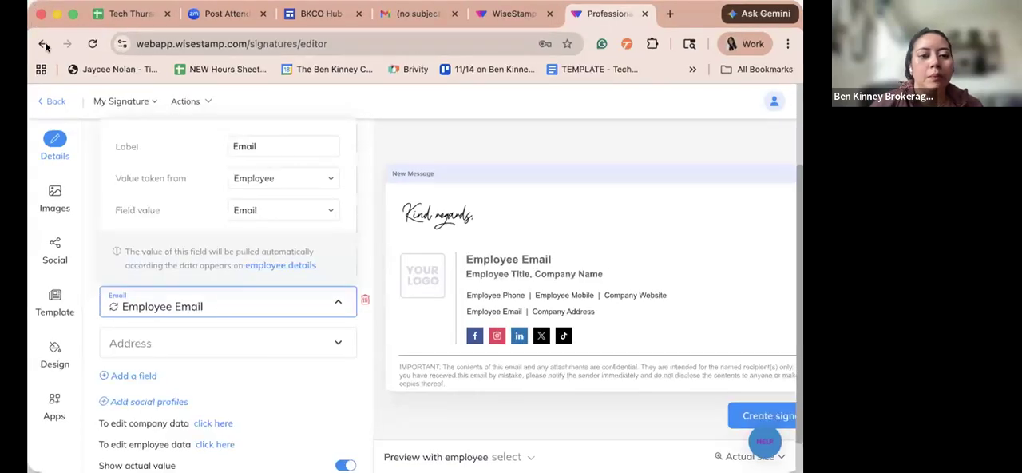
{"action": "scroll", "coordinate": [159, 214], "scroll_direction": "up", "scroll_amount": 3}
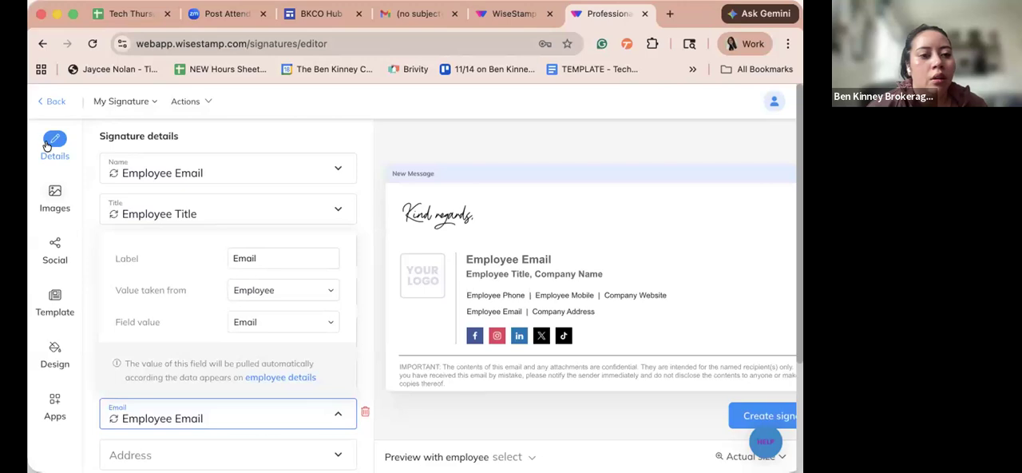
{"action": "left_click", "coordinate": [48, 100]}
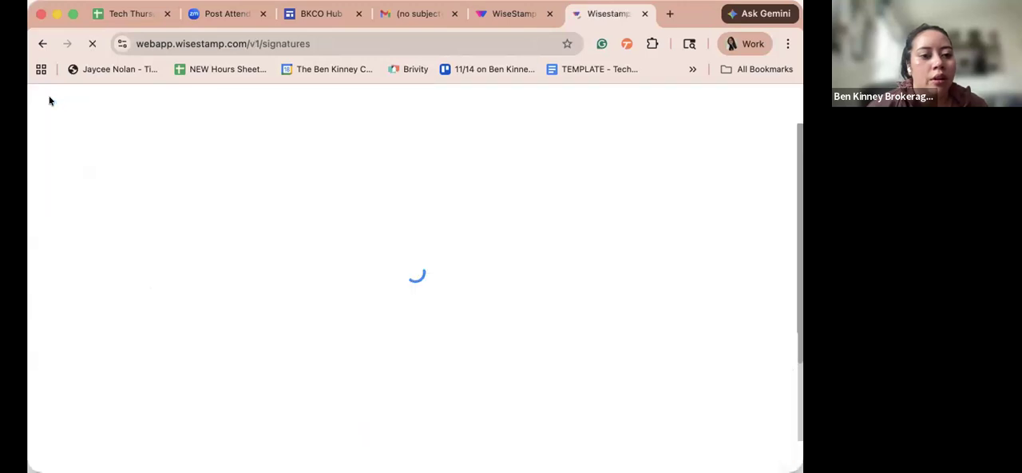
- Open the Employees page, try to add employees, and close the upgrade dialog
{"action": "left_click", "coordinate": [140, 173]}
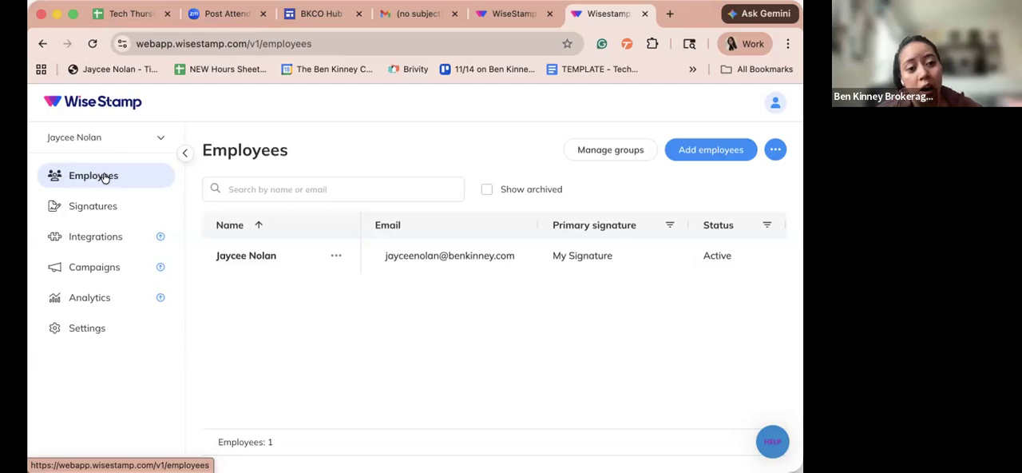
{"action": "left_click", "coordinate": [720, 152]}
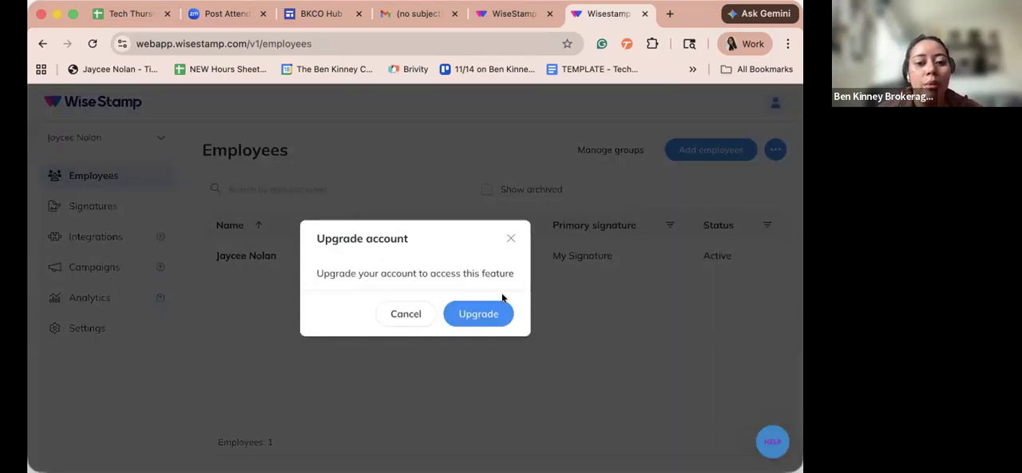
{"action": "left_click", "coordinate": [510, 238]}
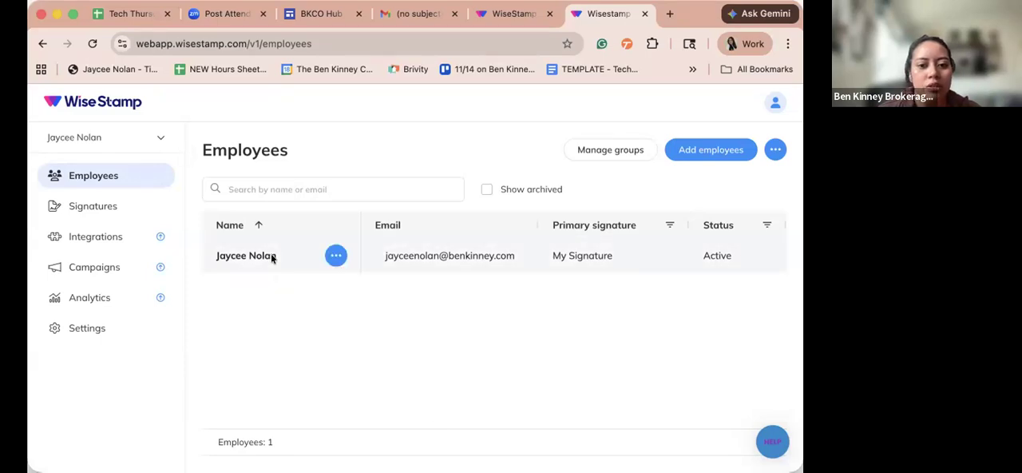
{"action": "left_click_drag", "start_coordinate": [33, 6], "coordinate": [307, 198]}
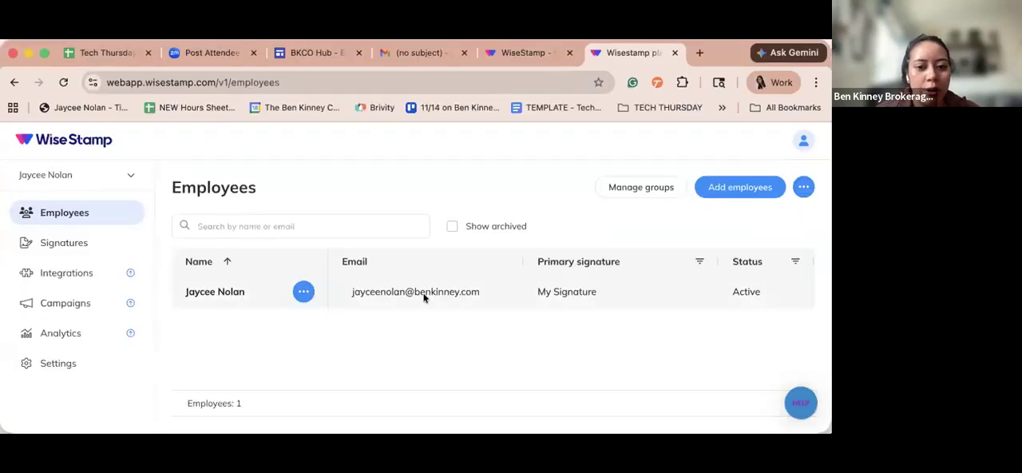
- Check the listed employee's row options, try managing groups and adding employees, and view the page's extra actions
{"action": "left_click", "coordinate": [303, 292]}
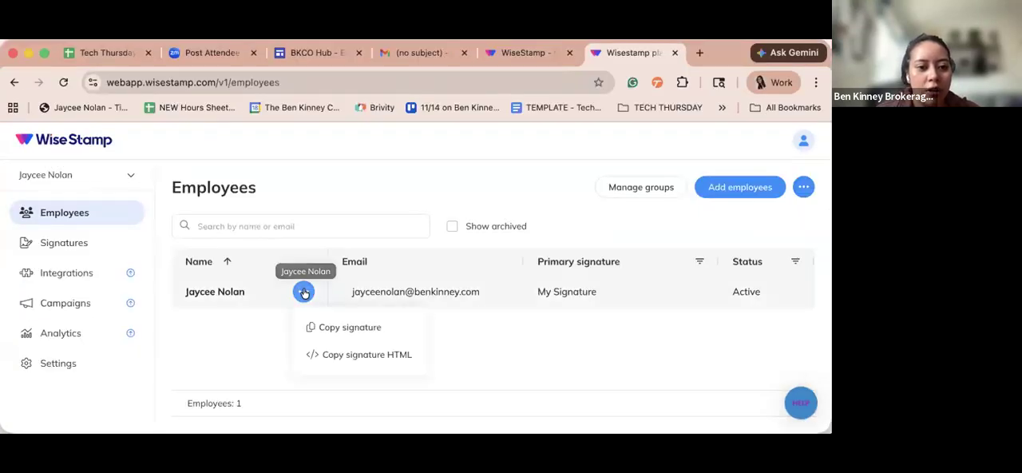
{"action": "left_click", "coordinate": [205, 292]}
{"action": "left_click", "coordinate": [664, 186]}
{"action": "left_click", "coordinate": [506, 240]}
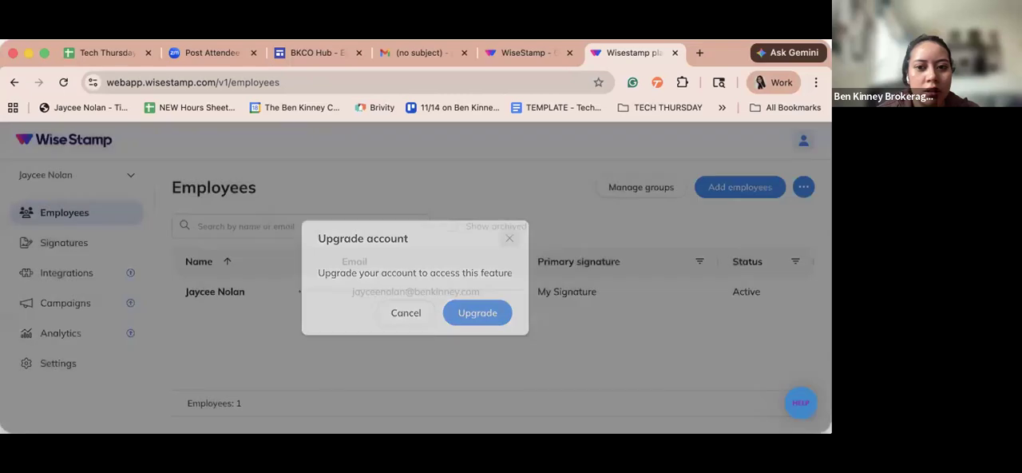
{"action": "left_click", "coordinate": [765, 184]}
{"action": "left_click", "coordinate": [508, 236]}
{"action": "left_click", "coordinate": [802, 186]}
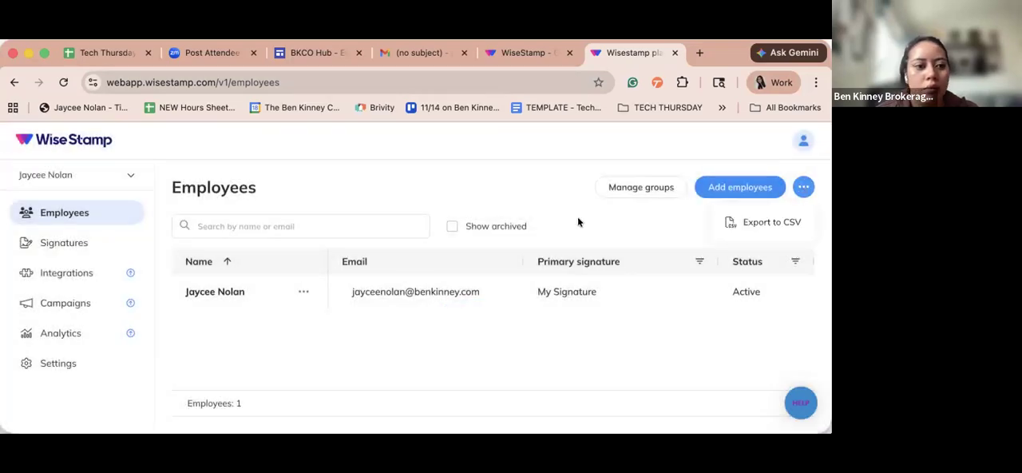
- Open the second My Signature in the signatures list for editing
{"action": "left_click", "coordinate": [71, 241]}
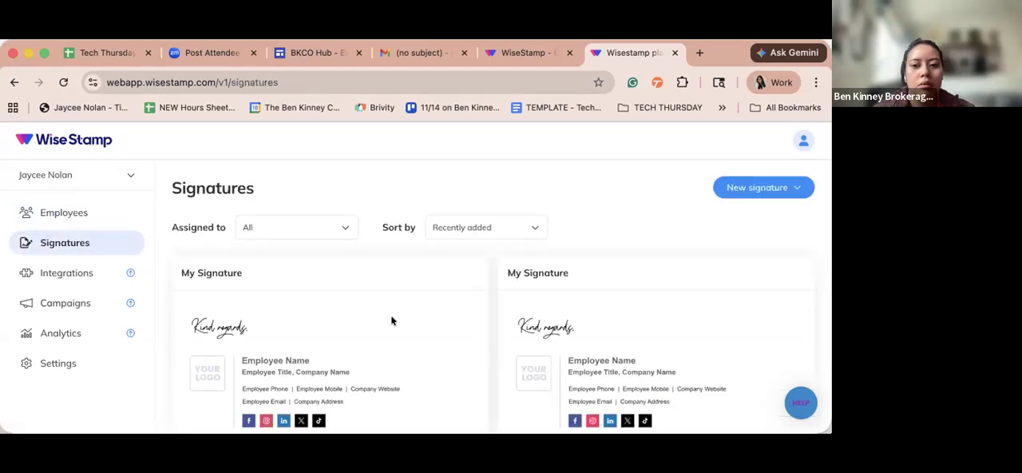
{"action": "scroll", "coordinate": [391, 320], "scroll_direction": "down", "scroll_amount": 2}
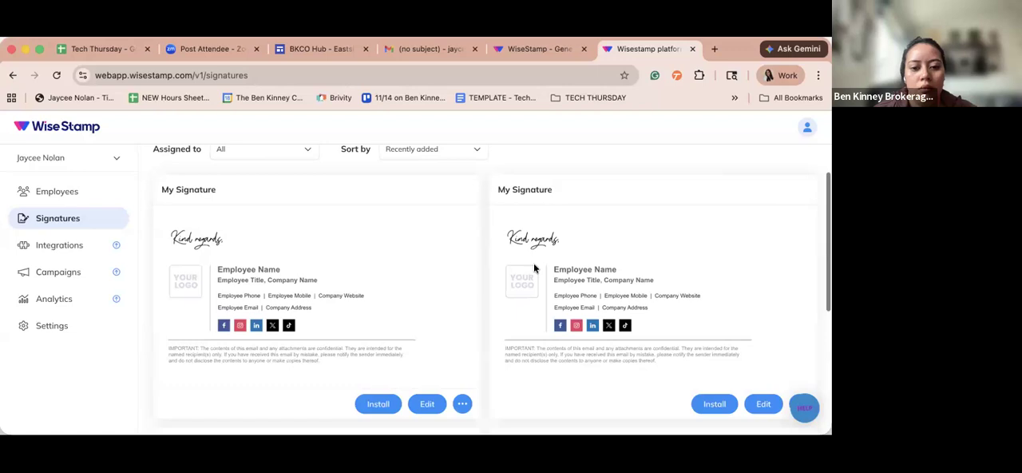
{"action": "left_click", "coordinate": [758, 404]}
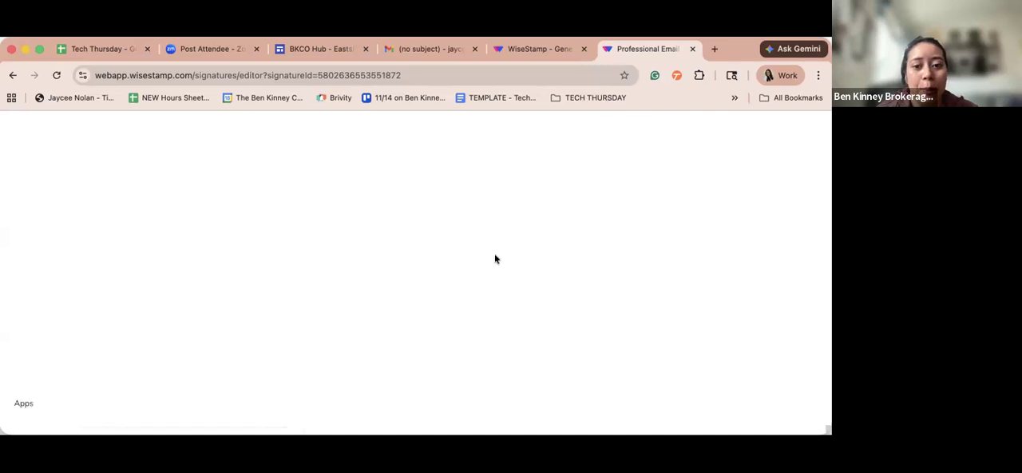
- Examine the value sources offered for the signature's Name field and return to the signatures list
{"action": "left_click", "coordinate": [175, 344]}
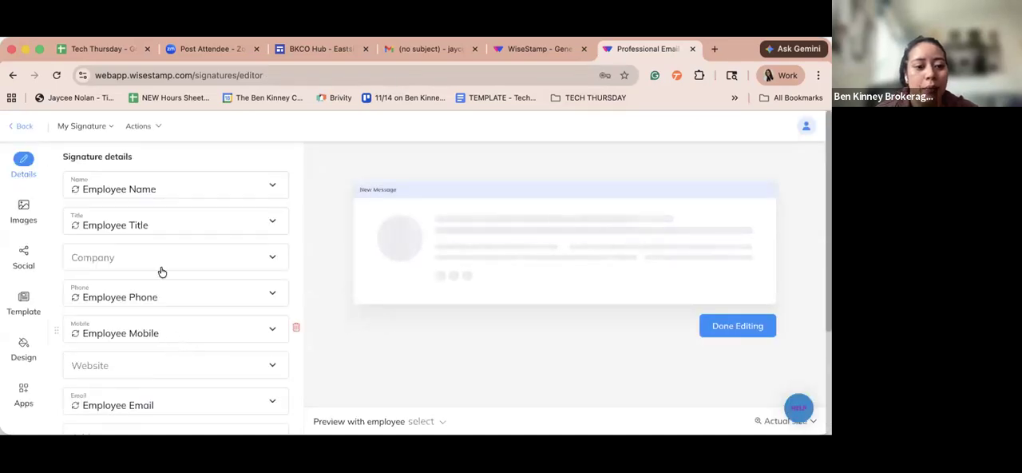
{"action": "left_click", "coordinate": [214, 196]}
{"action": "left_click", "coordinate": [274, 183]}
{"action": "left_click", "coordinate": [274, 191]}
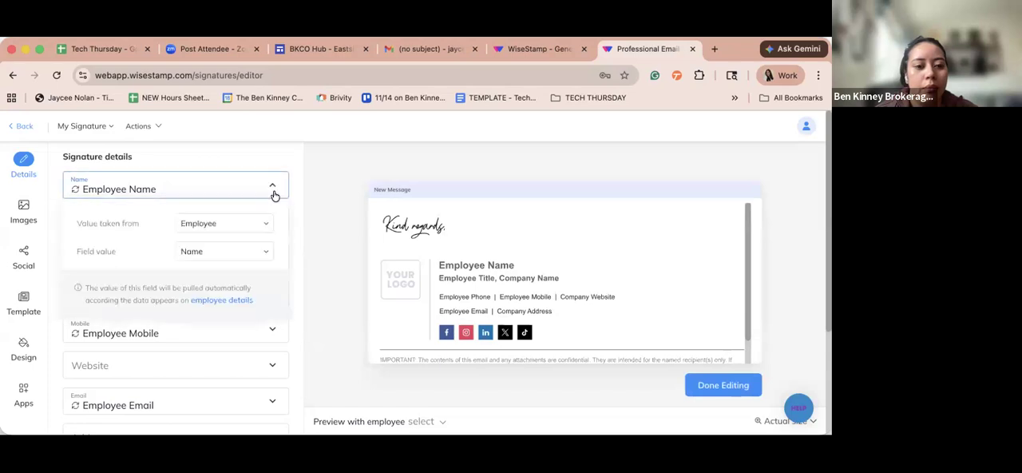
{"action": "left_click", "coordinate": [256, 229]}
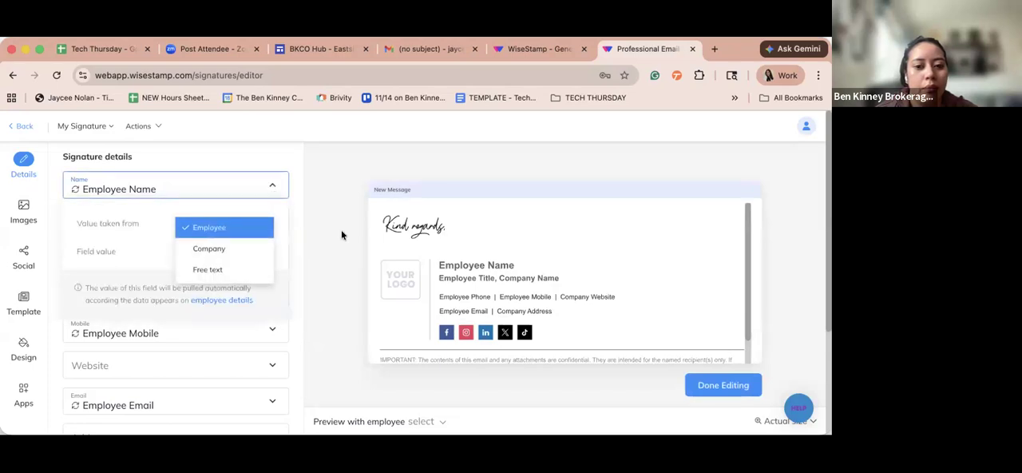
{"action": "left_click", "coordinate": [249, 187]}
{"action": "left_click", "coordinate": [21, 129]}
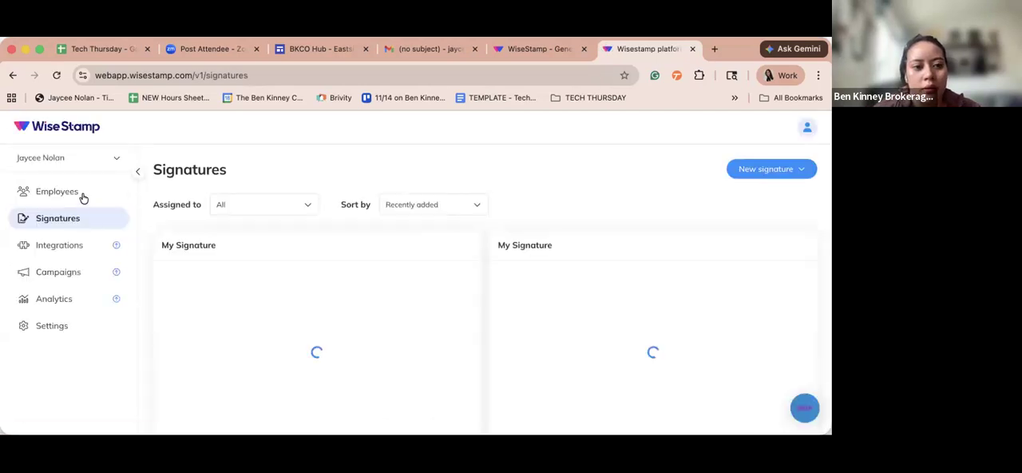
- Assign Main signature as the listed employee's primary signature on the Employees page
{"action": "left_click", "coordinate": [84, 195]}
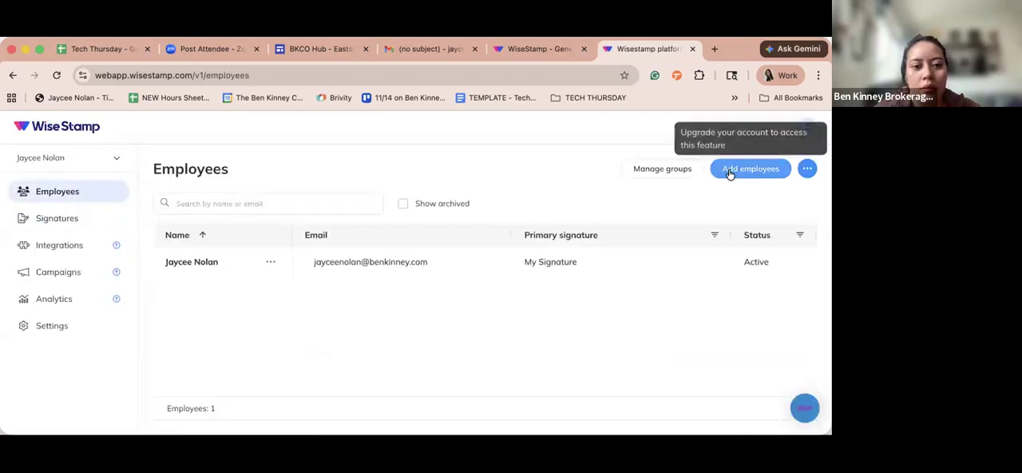
{"action": "left_click", "coordinate": [577, 262]}
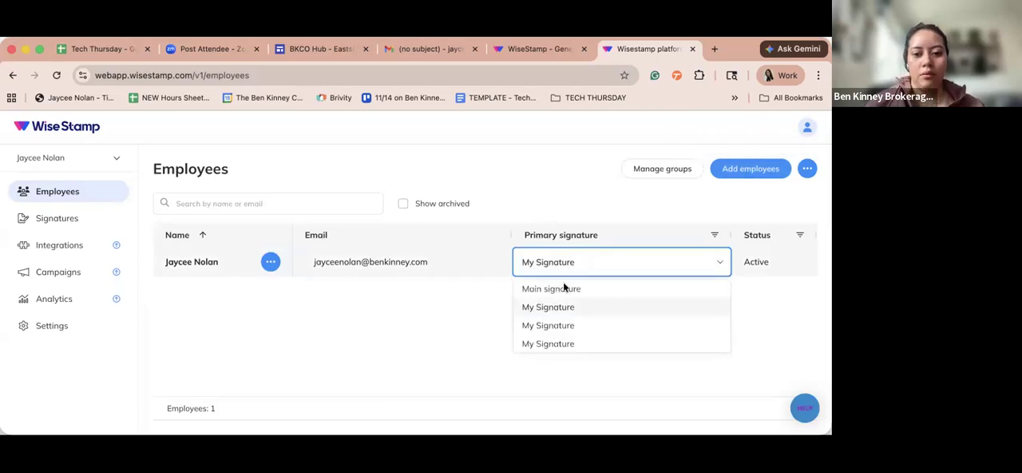
{"action": "left_click", "coordinate": [530, 288]}
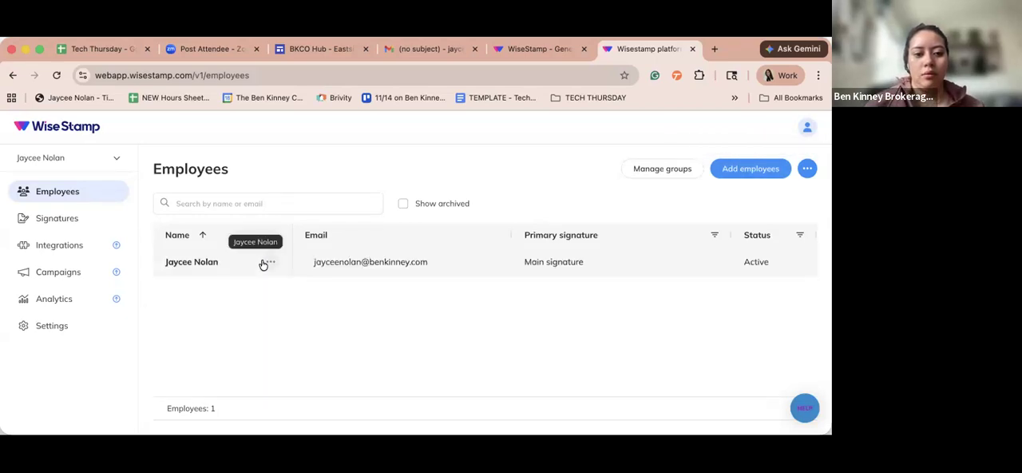
{"action": "left_click", "coordinate": [268, 261]}
{"action": "left_click", "coordinate": [173, 258]}
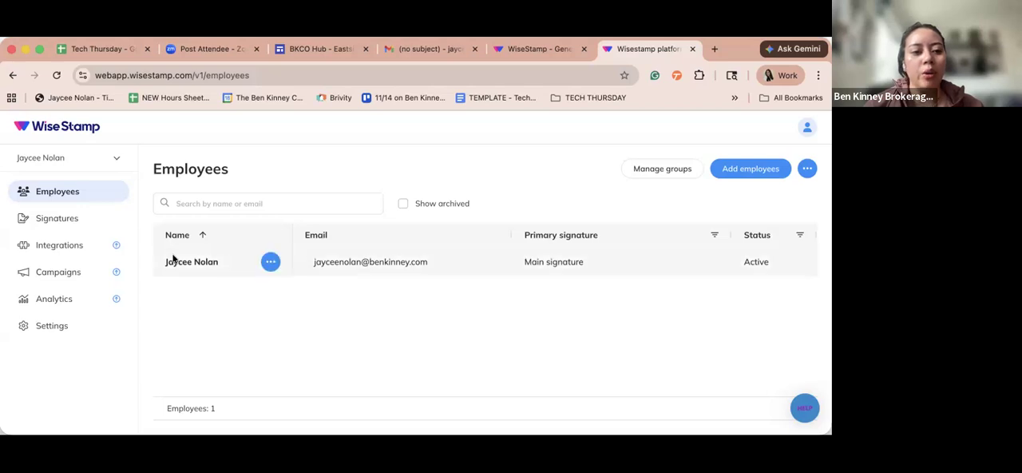
- Try to add employees again, look at the account's Profile page and return to the employee list
{"action": "left_click", "coordinate": [749, 167]}
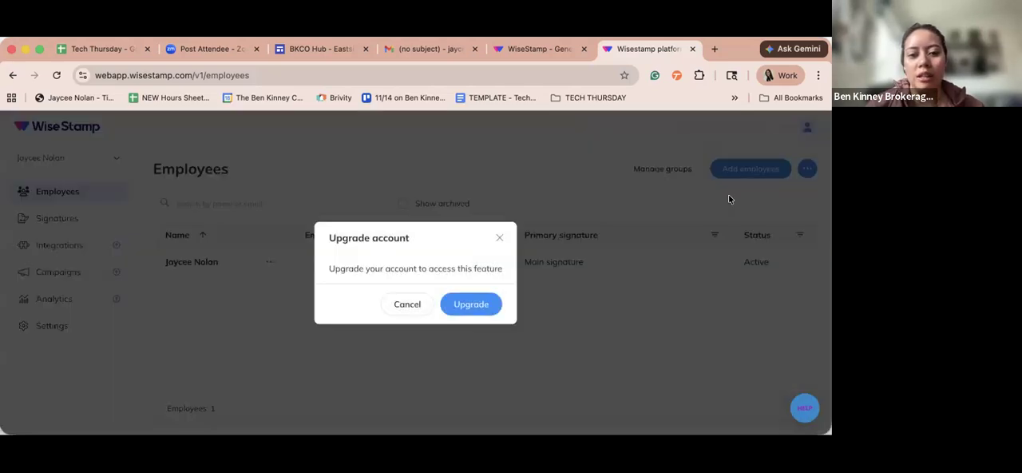
{"action": "left_click", "coordinate": [497, 240]}
{"action": "left_click", "coordinate": [806, 168]}
{"action": "left_click", "coordinate": [808, 128]}
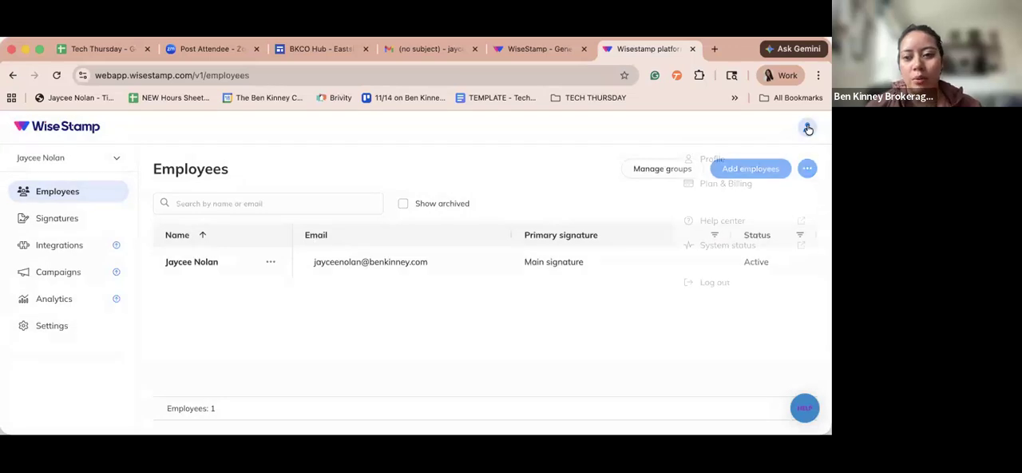
{"action": "left_click", "coordinate": [712, 159]}
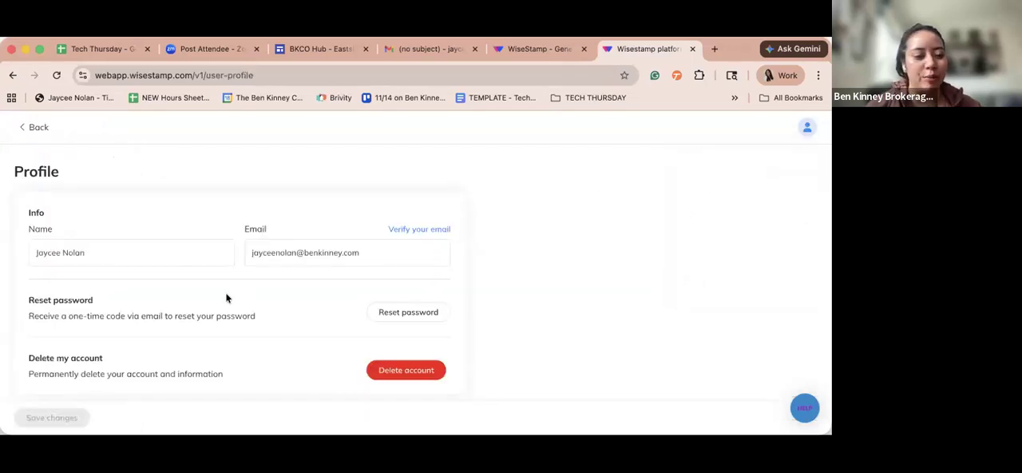
{"action": "left_click", "coordinate": [21, 127]}
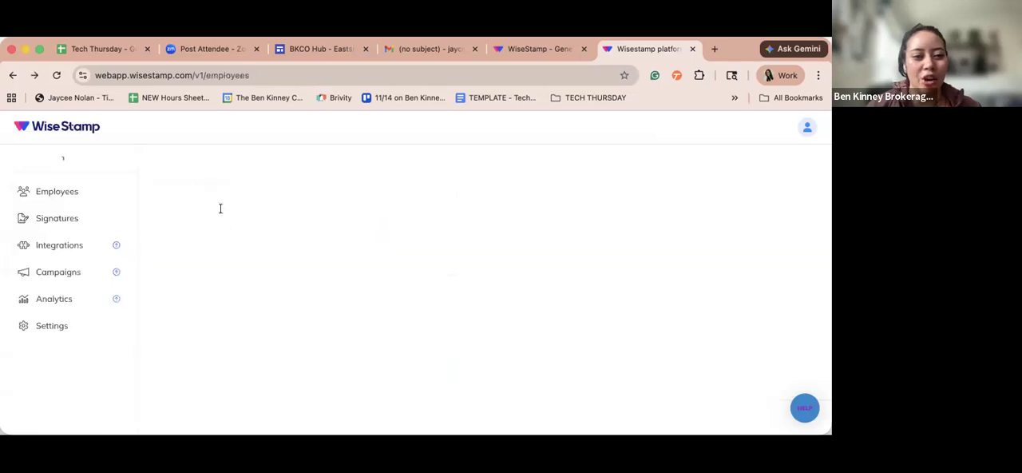
- Look at the Organization settings, try to access Employee data and return to the employee list
{"action": "left_click", "coordinate": [107, 320]}
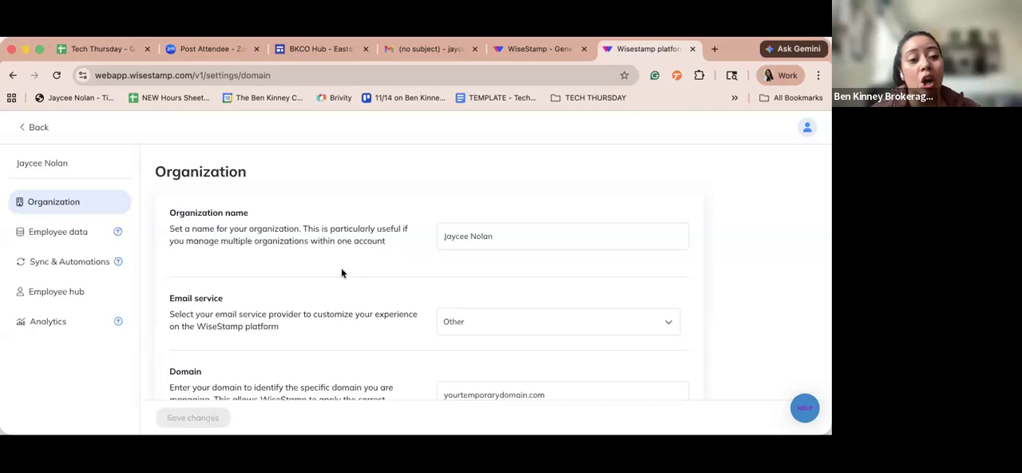
{"action": "left_click", "coordinate": [90, 231]}
{"action": "left_click", "coordinate": [495, 237]}
{"action": "left_click", "coordinate": [26, 128]}
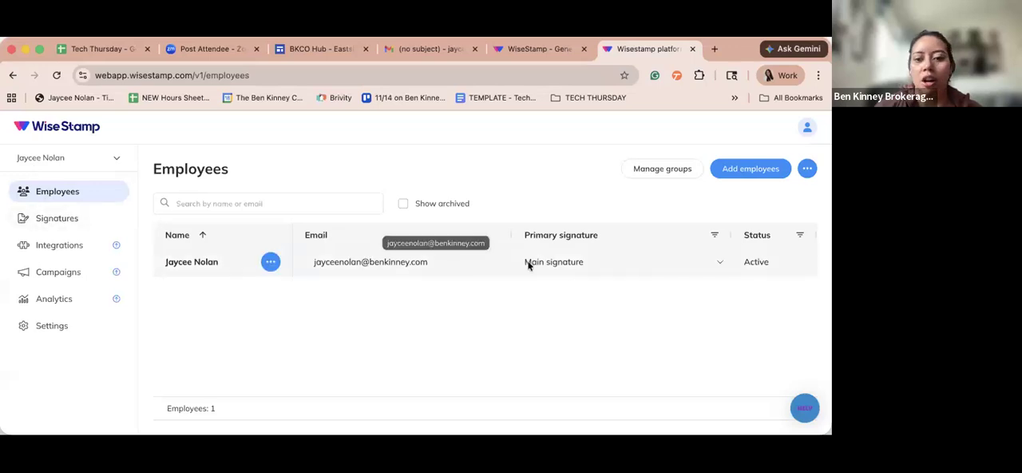
- View the employee's signature copy options and retry adding employees, closing the upgrade dialog
{"action": "left_click", "coordinate": [270, 262]}
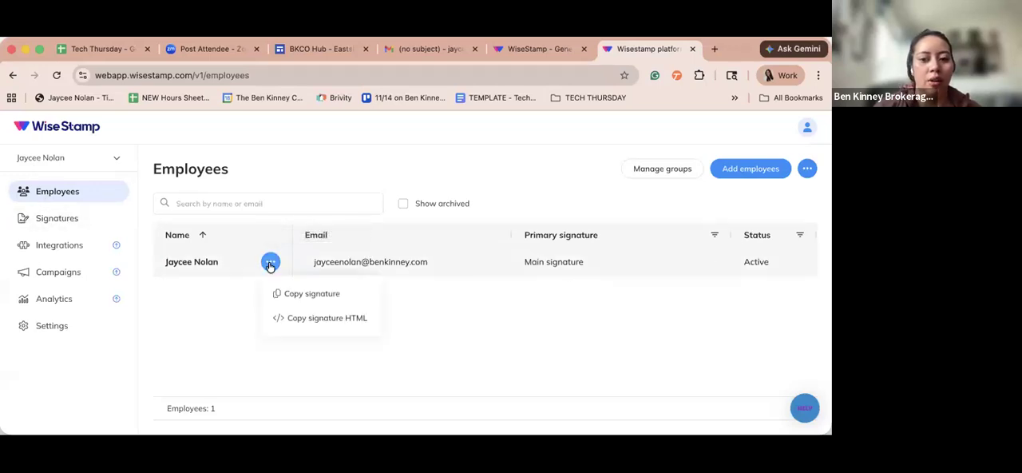
{"action": "left_click", "coordinate": [231, 251]}
{"action": "left_click", "coordinate": [758, 170]}
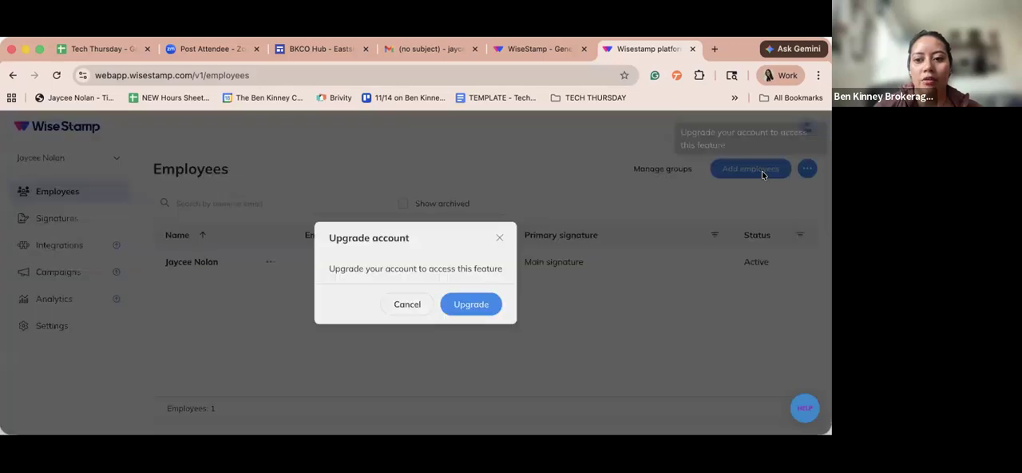
{"action": "left_click", "coordinate": [498, 237]}
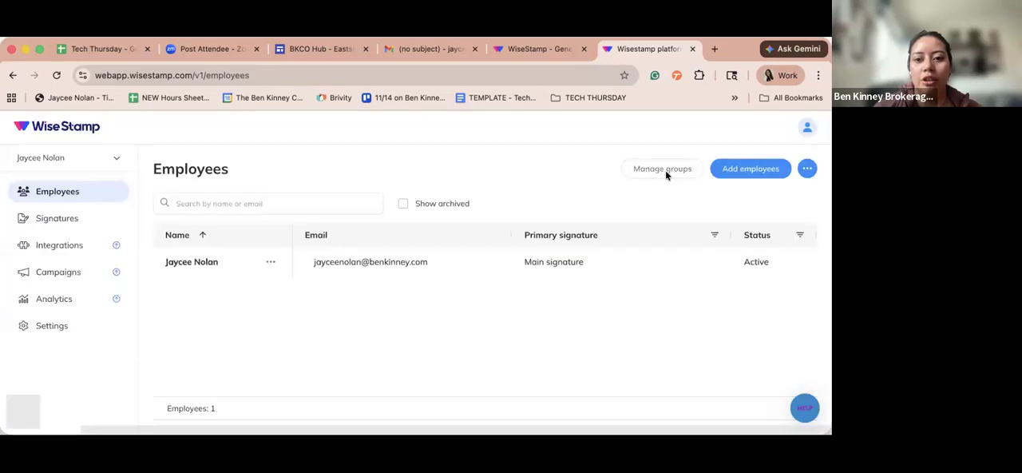
- Try to manage groups, proceed to the upgrade plans page and highlight the notice about the current plan
{"action": "left_click", "coordinate": [666, 172]}
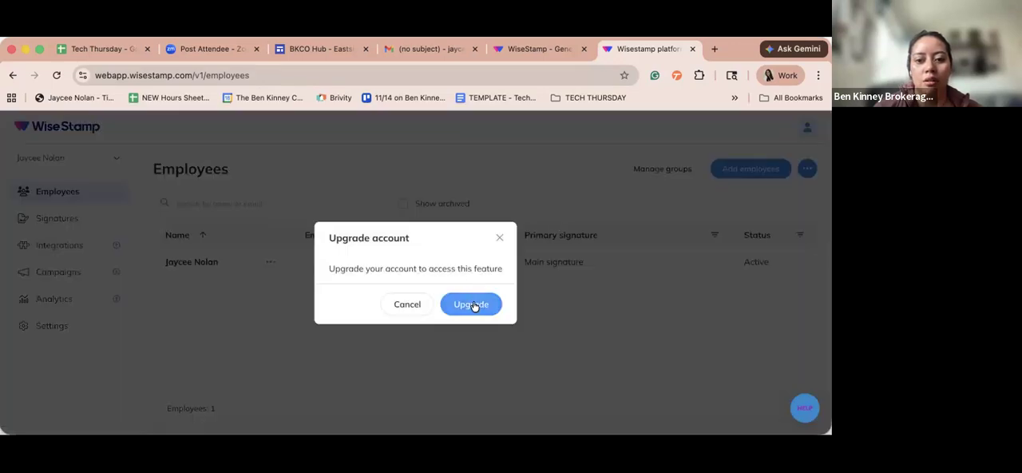
{"action": "left_click", "coordinate": [472, 304]}
{"action": "scroll", "coordinate": [502, 298], "scroll_direction": "down", "scroll_amount": 5}
{"action": "scroll", "coordinate": [502, 301], "scroll_direction": "up", "scroll_amount": 5}
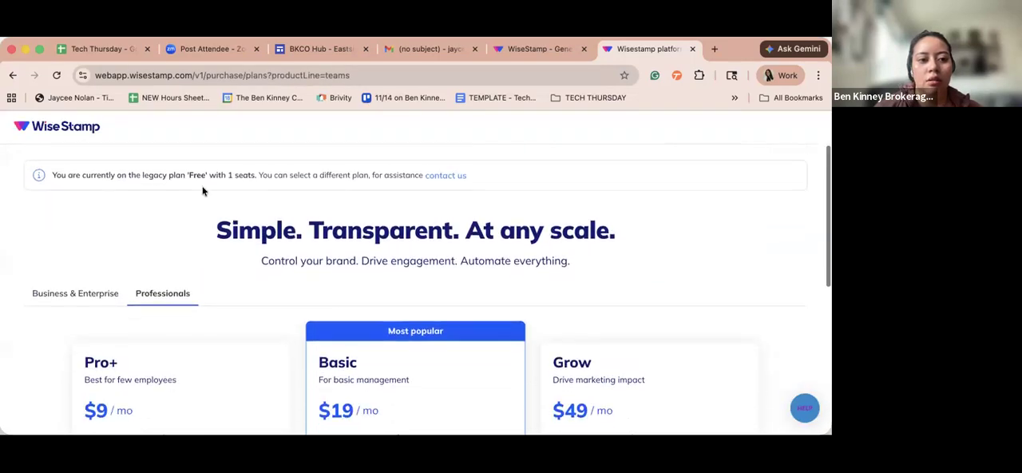
{"action": "left_click_drag", "start_coordinate": [70, 175], "coordinate": [237, 183]}
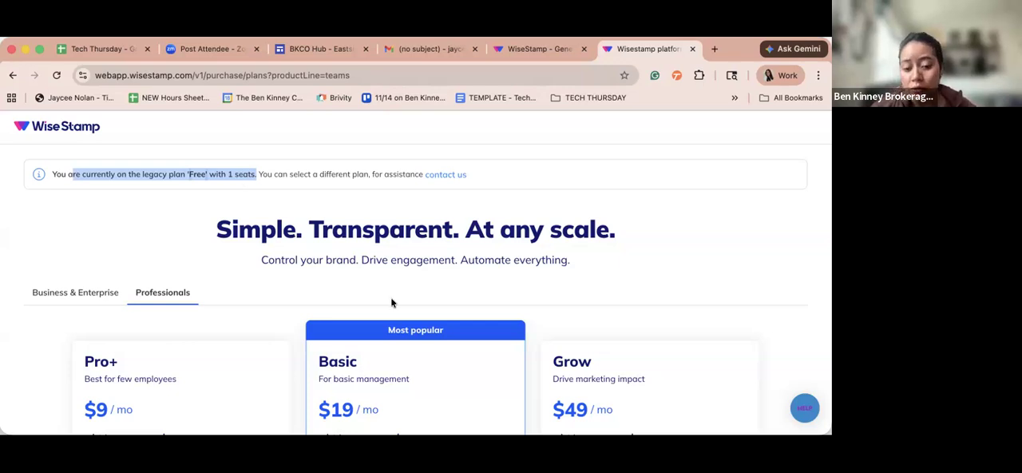
- Leave the plans page, log in to the web app from the WiseStamp website and show the signature list
{"action": "left_click", "coordinate": [508, 257]}
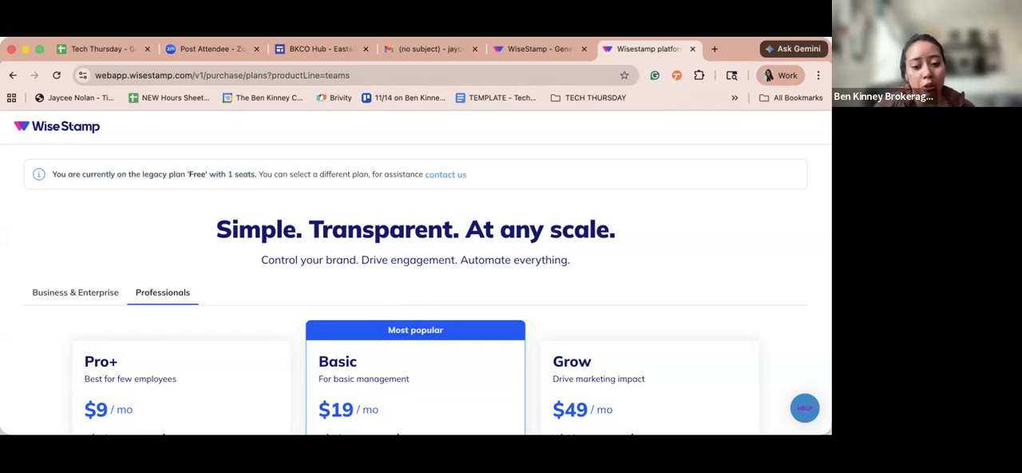
{"action": "left_click", "coordinate": [535, 53]}
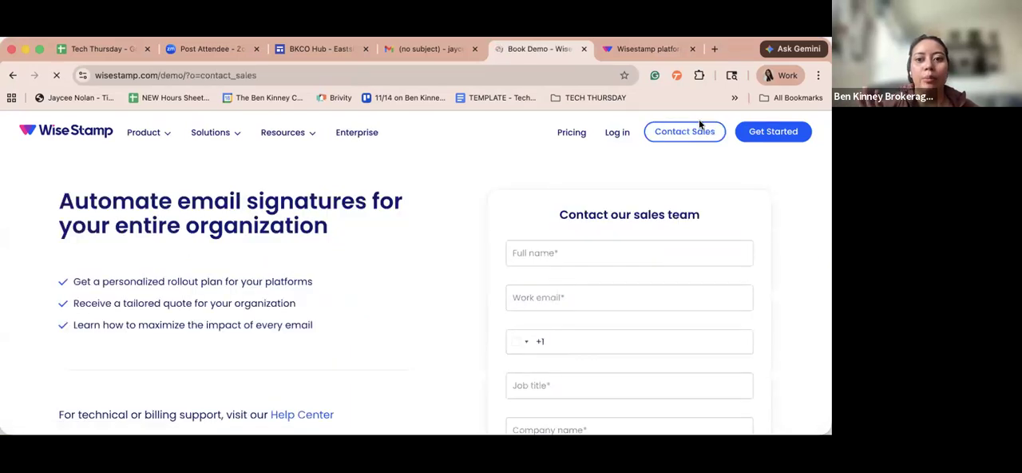
{"action": "left_click", "coordinate": [617, 134]}
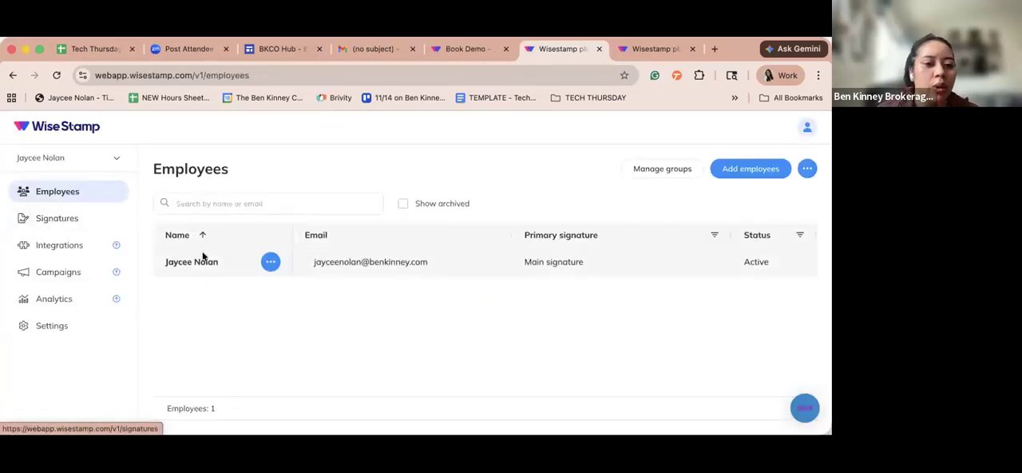
{"action": "left_click", "coordinate": [67, 217]}
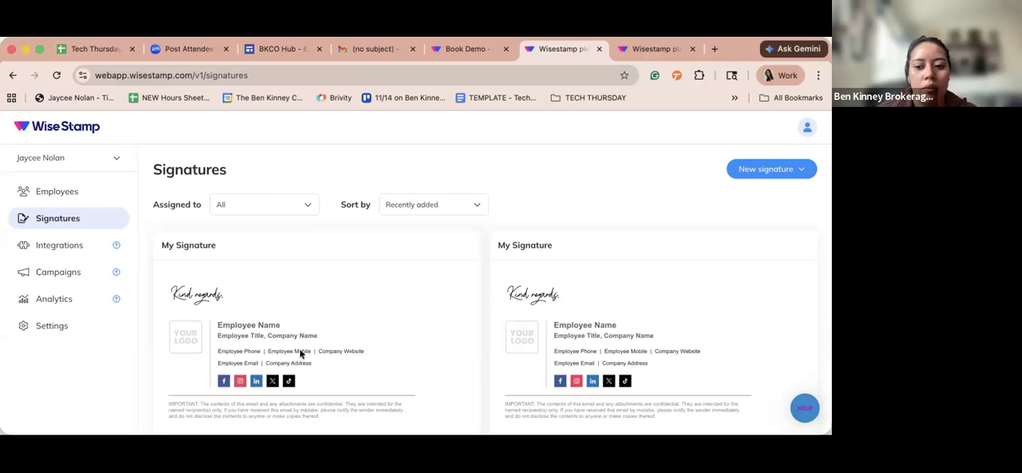
- Open the Main signature from the signature list for editing
{"action": "scroll", "coordinate": [299, 352], "scroll_direction": "down", "scroll_amount": 3}
{"action": "scroll", "coordinate": [344, 205], "scroll_direction": "down", "scroll_amount": 1}
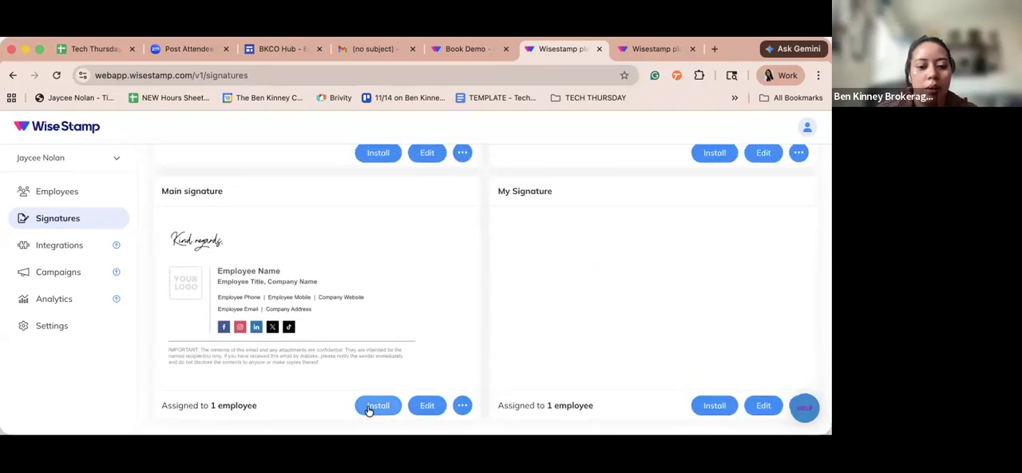
{"action": "left_click", "coordinate": [464, 406]}
{"action": "left_click", "coordinate": [423, 408]}
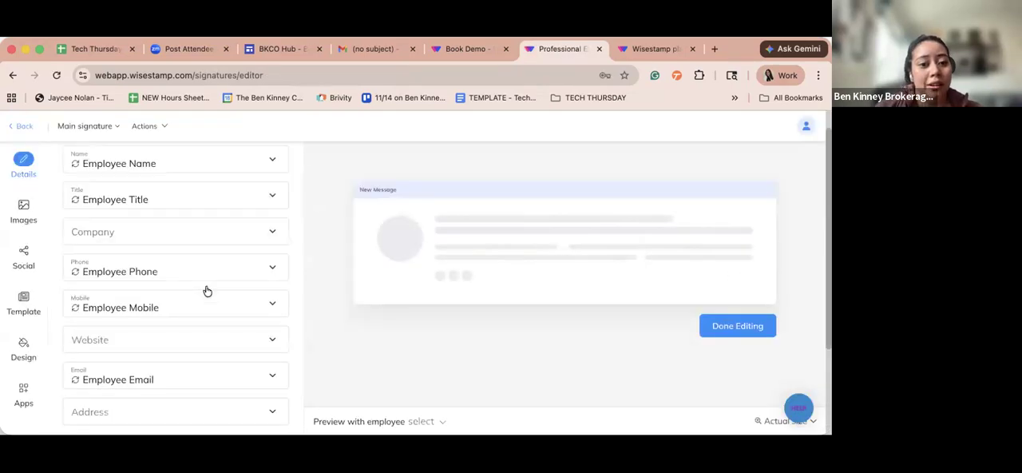
- Link the signature's Name field to the Employee attribute Email
{"action": "left_click", "coordinate": [271, 163]}
{"action": "left_click", "coordinate": [237, 201]}
{"action": "left_click", "coordinate": [175, 229]}
{"action": "left_click", "coordinate": [176, 228]}
{"action": "left_click", "coordinate": [136, 217]}
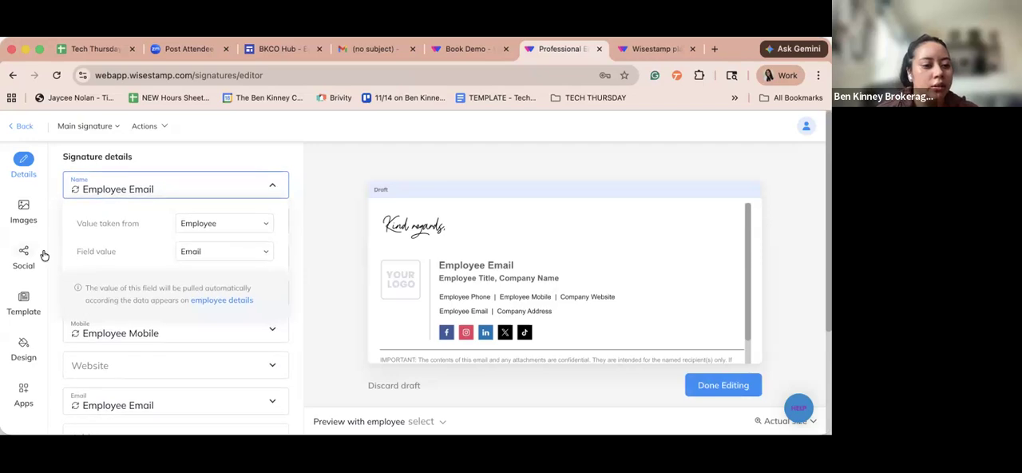
- Open the company data from the signature details, look at the Company profile form and close it
{"action": "scroll", "coordinate": [109, 285], "scroll_direction": "down", "scroll_amount": 3}
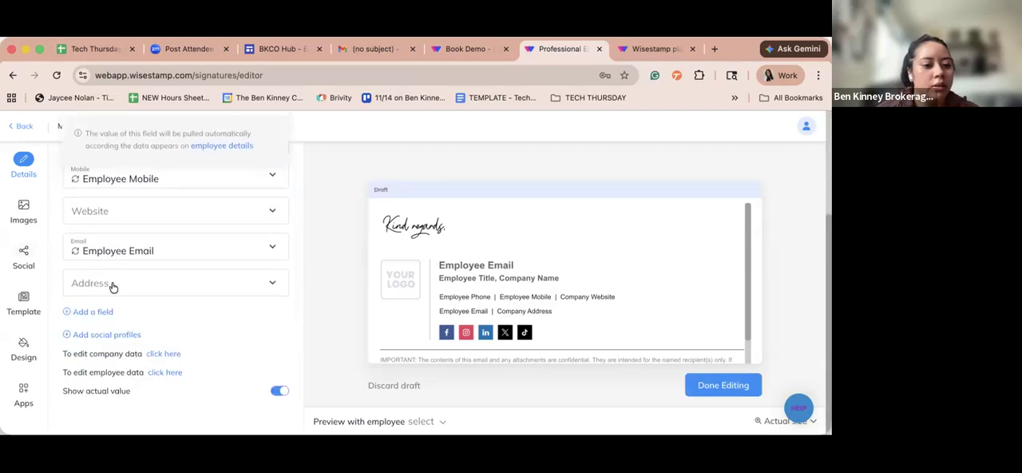
{"action": "left_click", "coordinate": [158, 357]}
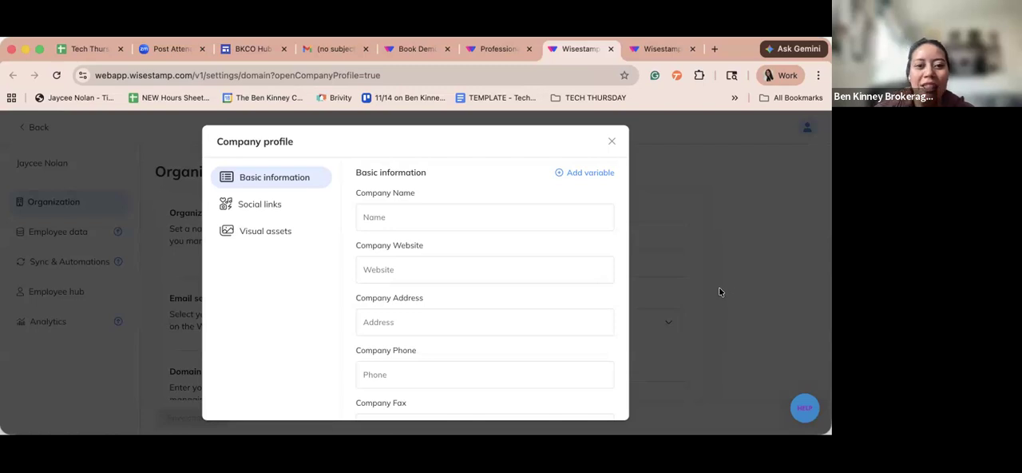
{"action": "left_click", "coordinate": [432, 217]}
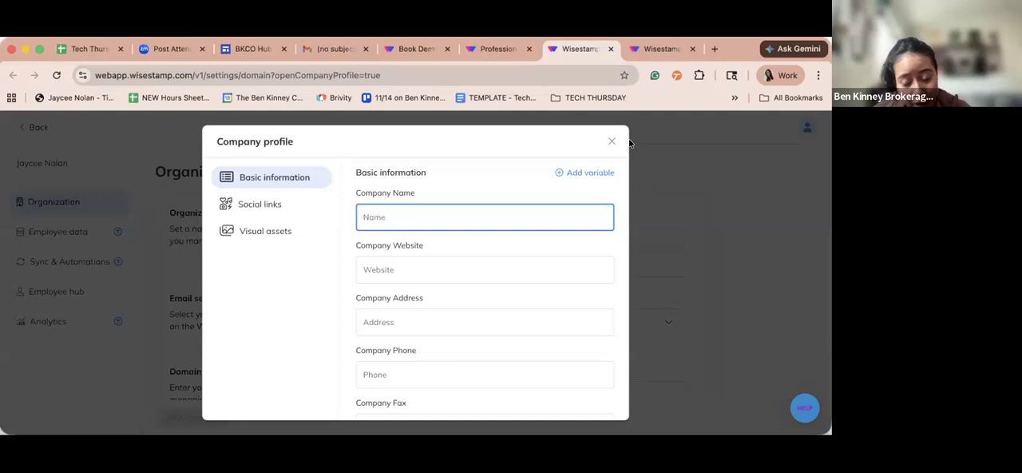
{"action": "left_click", "coordinate": [613, 137]}
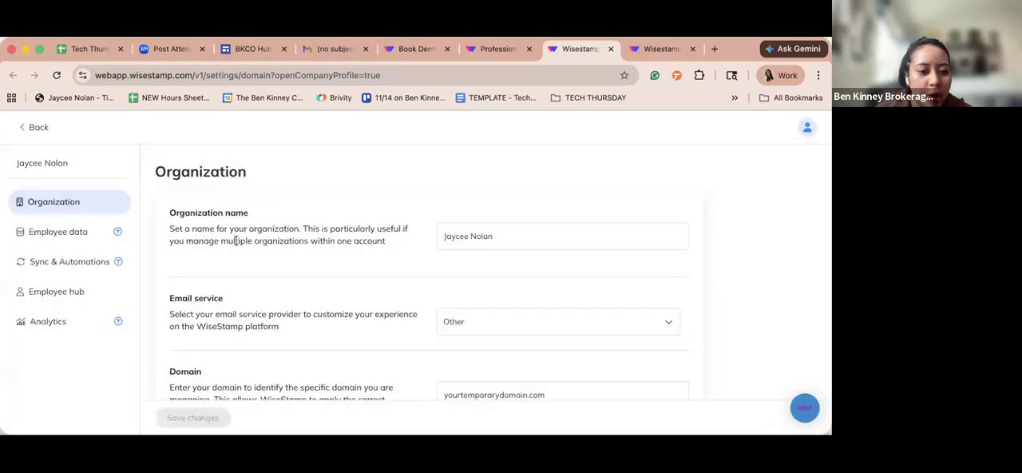
- Leave the Organization settings, return to the signature list and open a My Signature entry for editing
{"action": "left_click", "coordinate": [33, 128]}
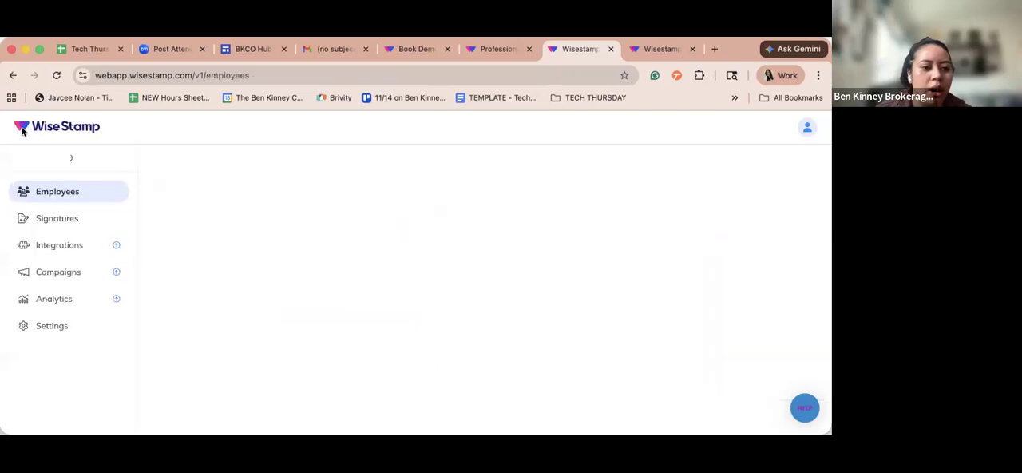
{"action": "left_click", "coordinate": [71, 219]}
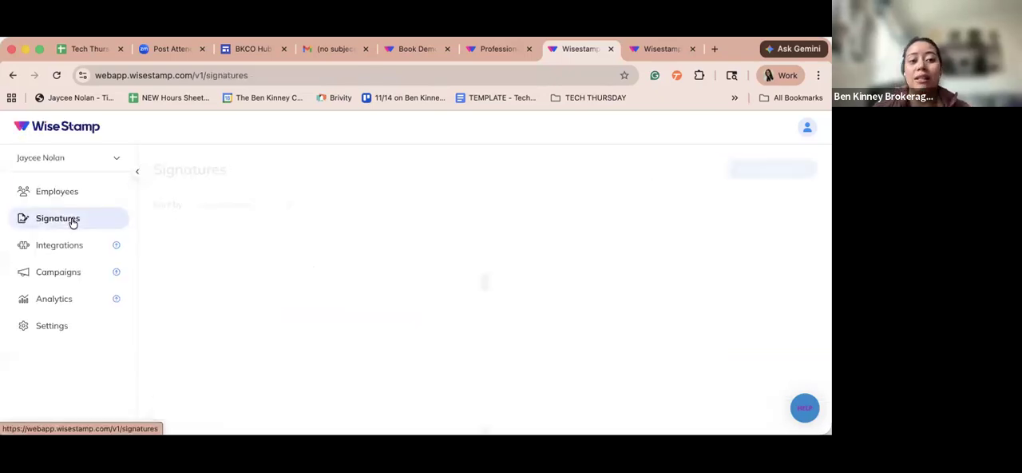
{"action": "scroll", "coordinate": [351, 343], "scroll_direction": "down", "scroll_amount": 2}
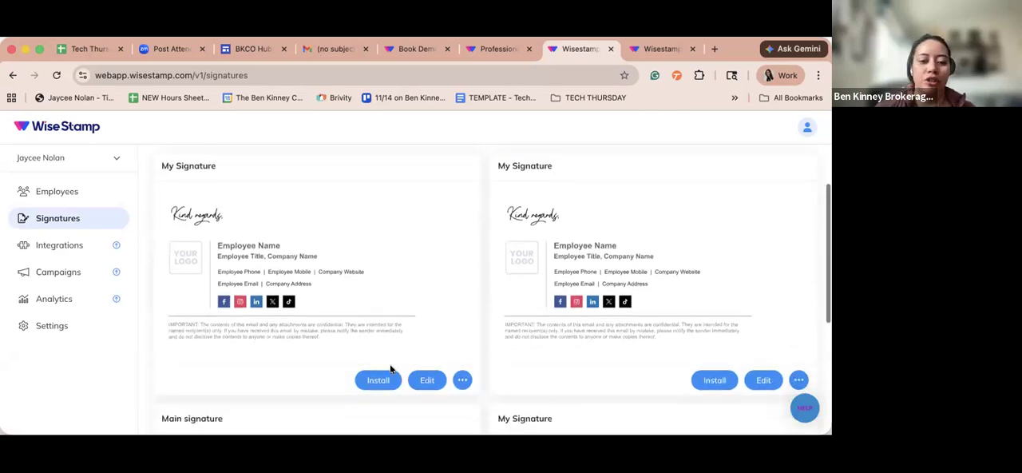
{"action": "left_click", "coordinate": [428, 380]}
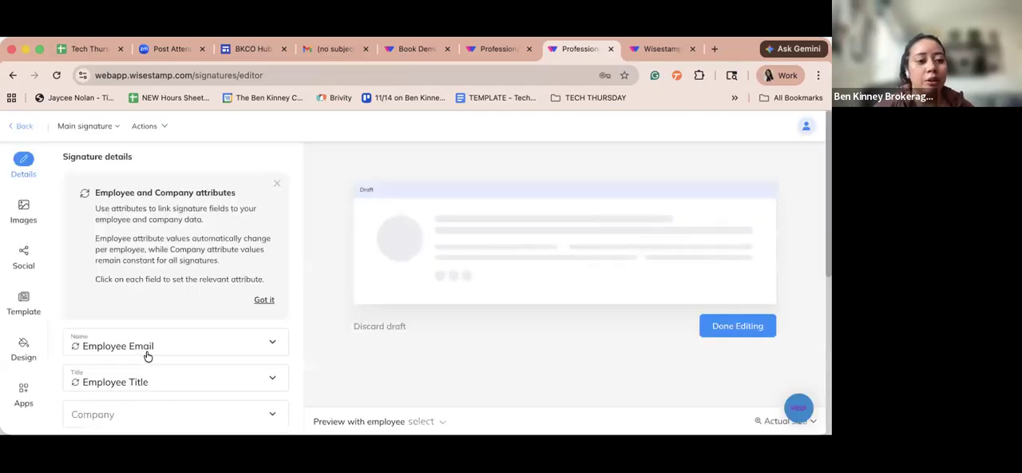
- Highlight the company and employee data edit links in the signature details, open the Employee data page and close it
{"action": "scroll", "coordinate": [75, 303], "scroll_direction": "down", "scroll_amount": 6}
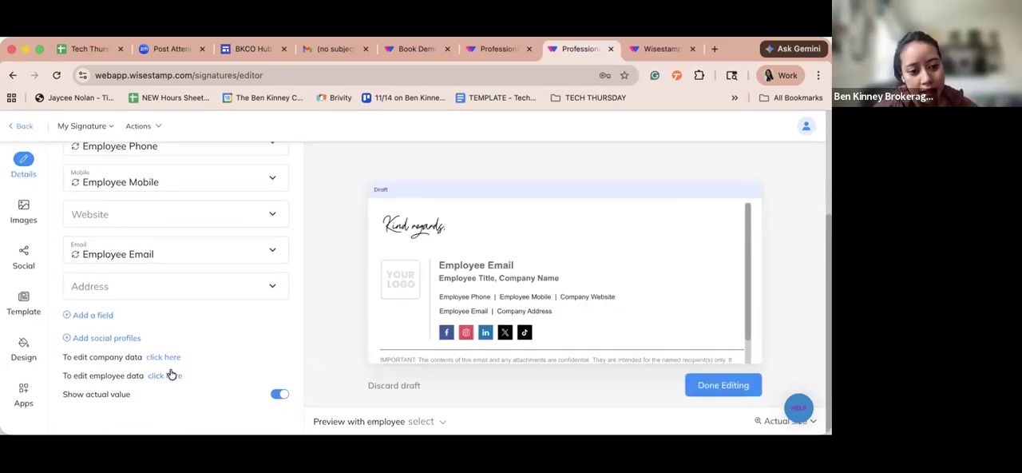
{"action": "left_click_drag", "start_coordinate": [125, 374], "coordinate": [193, 374]}
{"action": "left_click_drag", "start_coordinate": [124, 356], "coordinate": [193, 359]}
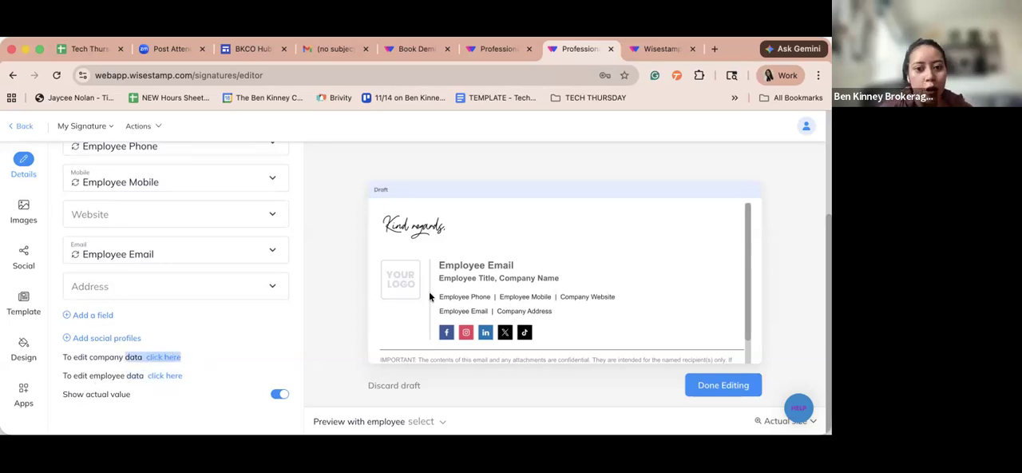
{"action": "left_click", "coordinate": [155, 375]}
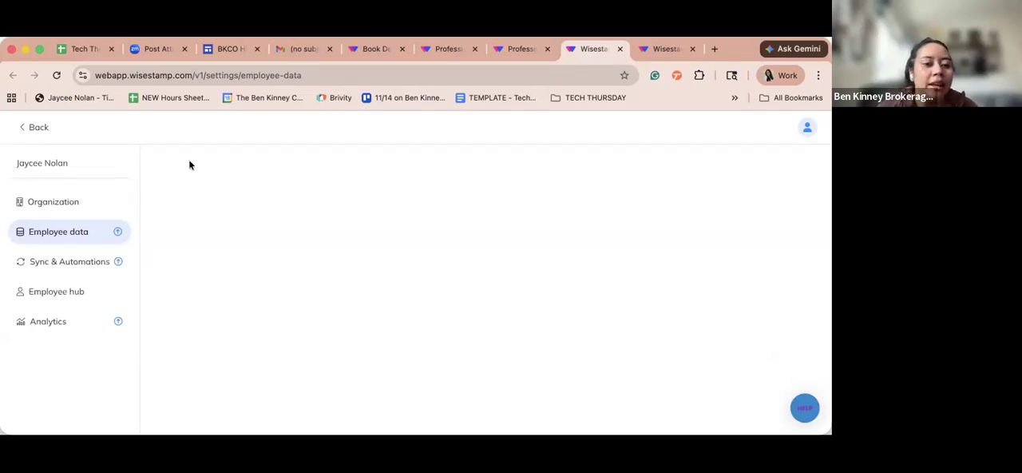
{"action": "left_click", "coordinate": [619, 49]}
{"action": "left_click", "coordinate": [620, 48]}
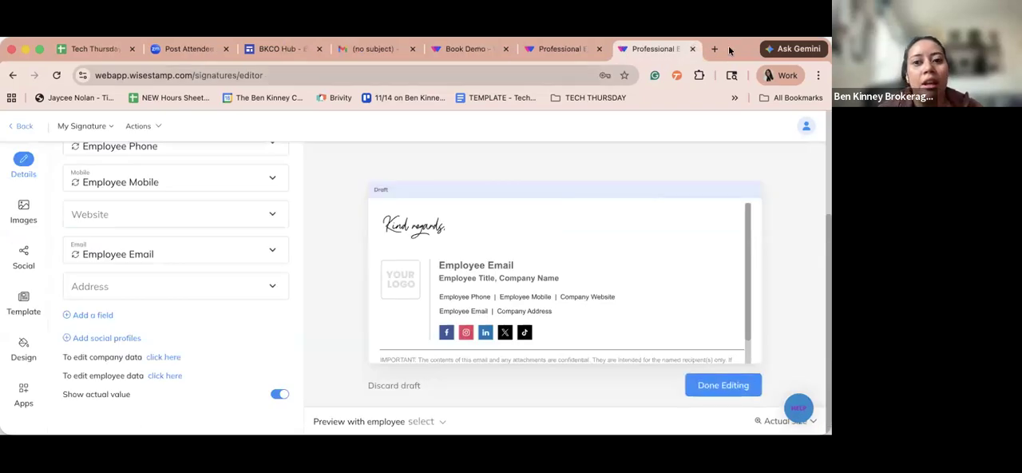
- Reopen the recently closed upgrade plans page and highlight the descriptions of the Pro+ and Basic plans
{"action": "left_click", "coordinate": [818, 75]}
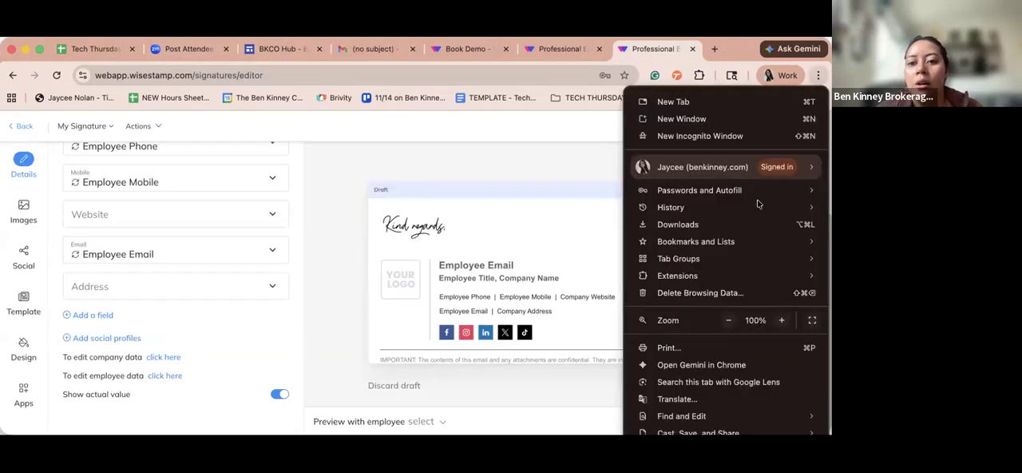
{"action": "mouse_move", "coordinate": [759, 207]}
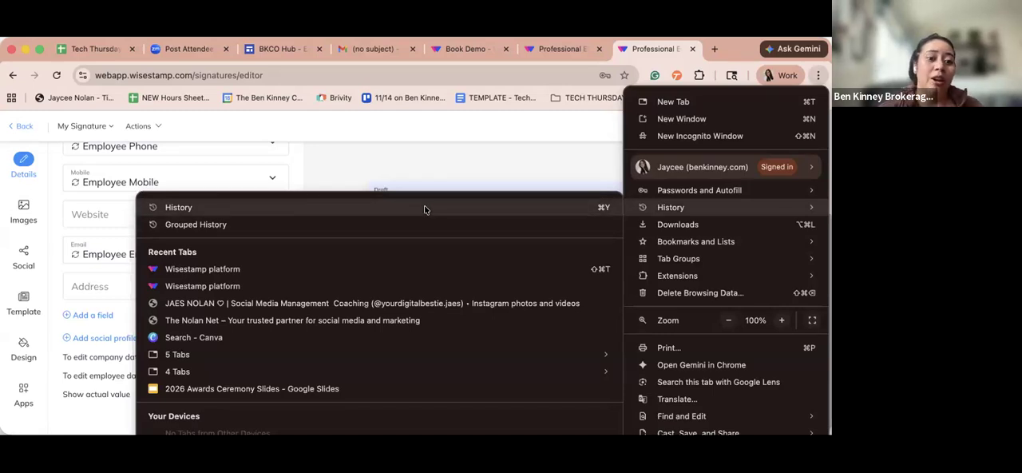
{"action": "left_click", "coordinate": [410, 269]}
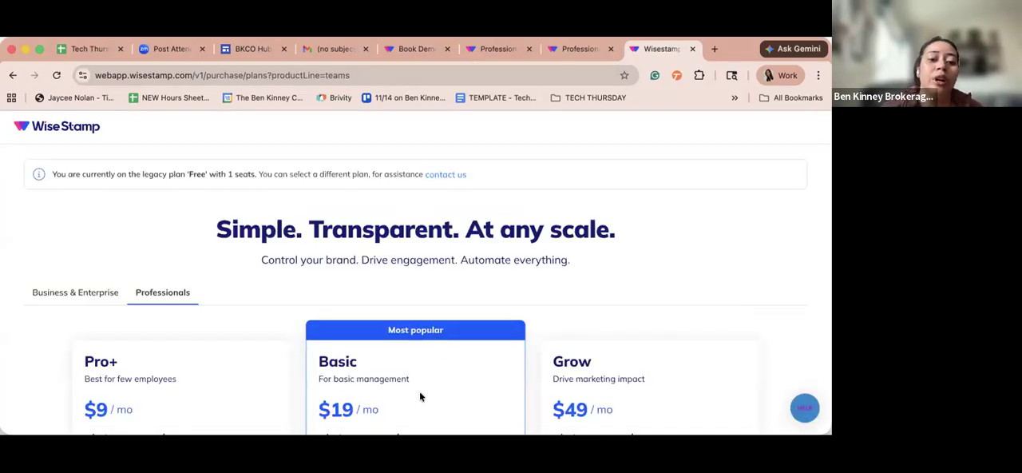
{"action": "scroll", "coordinate": [419, 390], "scroll_direction": "down", "scroll_amount": 3}
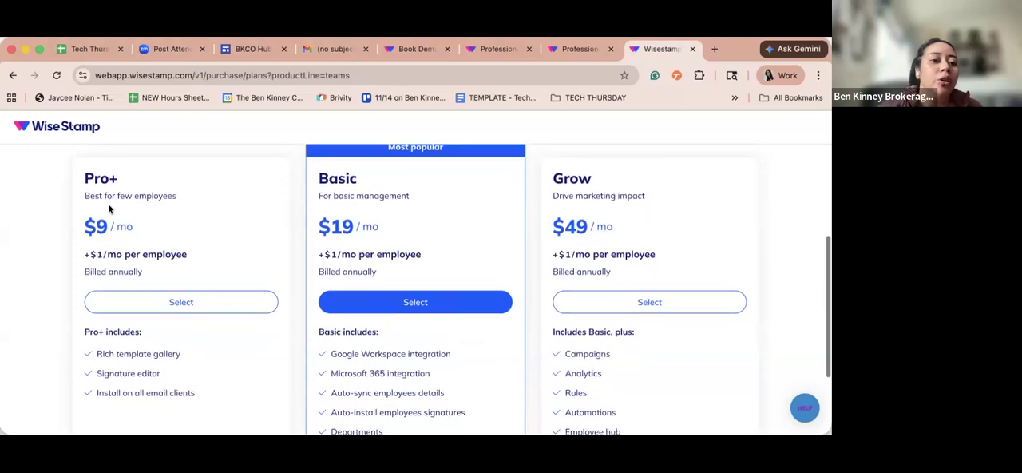
{"action": "left_click_drag", "start_coordinate": [102, 197], "coordinate": [213, 202]}
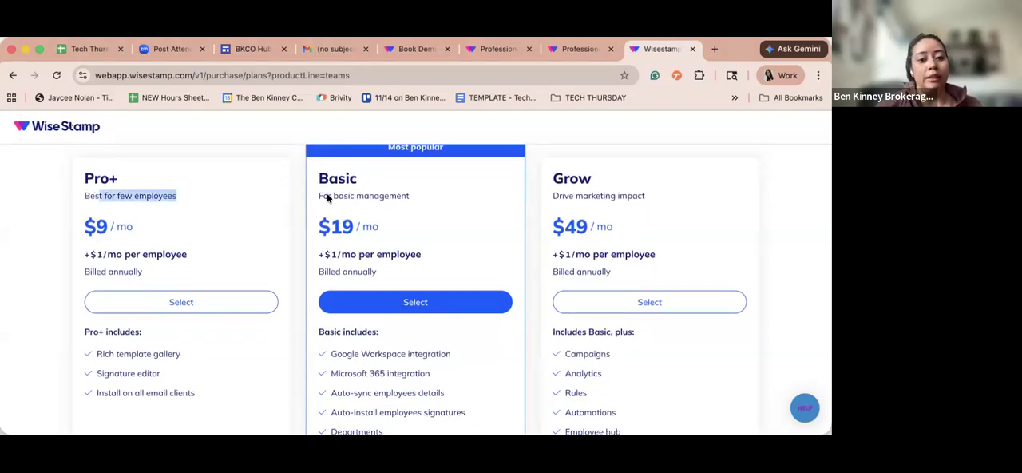
{"action": "scroll", "coordinate": [321, 190], "scroll_direction": "down", "scroll_amount": 1}
{"action": "left_click_drag", "start_coordinate": [321, 191], "coordinate": [492, 180]}
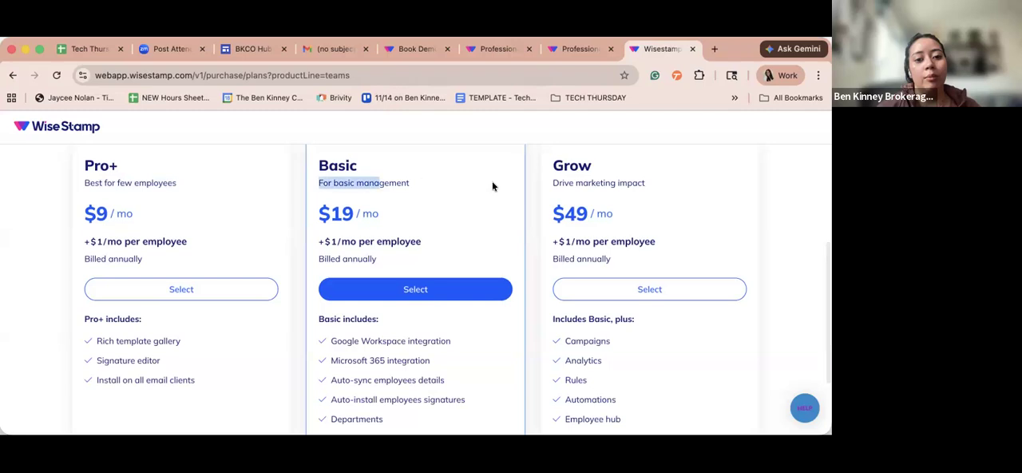
- Highlight the Grow plan's description and its admin, organization and template limits, and close the plans page
{"action": "scroll", "coordinate": [492, 181], "scroll_direction": "down", "scroll_amount": 3}
{"action": "scroll", "coordinate": [499, 192], "scroll_direction": "up", "scroll_amount": 5}
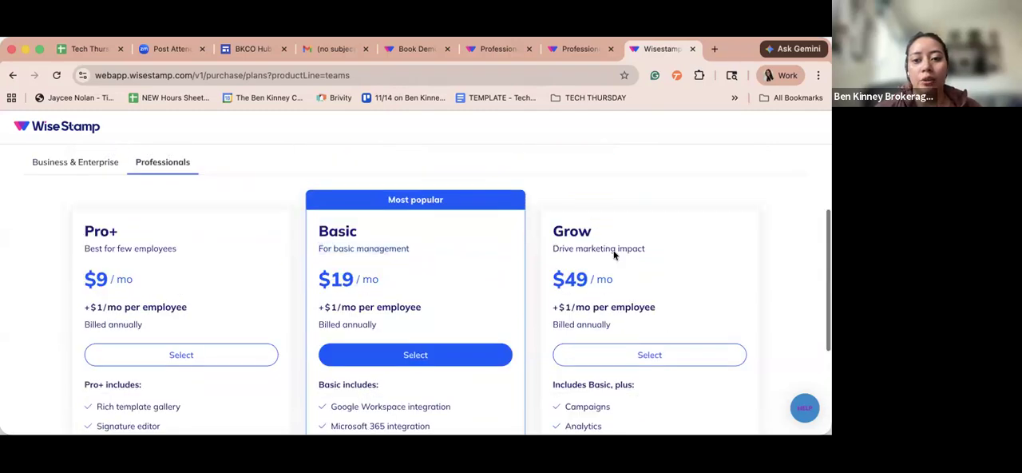
{"action": "left_click_drag", "start_coordinate": [612, 255], "coordinate": [574, 253]}
{"action": "scroll", "coordinate": [645, 183], "scroll_direction": "down", "scroll_amount": 1}
{"action": "scroll", "coordinate": [645, 182], "scroll_direction": "down", "scroll_amount": 4}
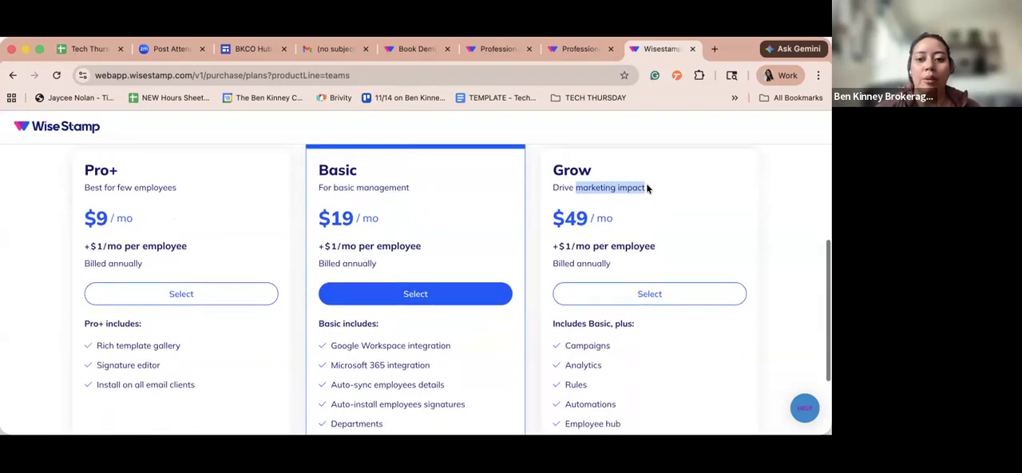
{"action": "scroll", "coordinate": [644, 192], "scroll_direction": "up", "scroll_amount": 1}
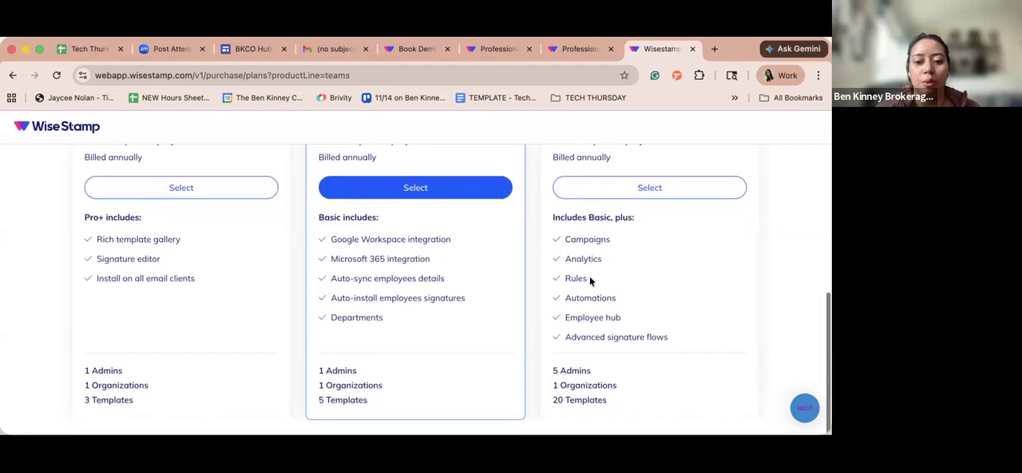
{"action": "left_click_drag", "start_coordinate": [552, 369], "coordinate": [616, 402]}
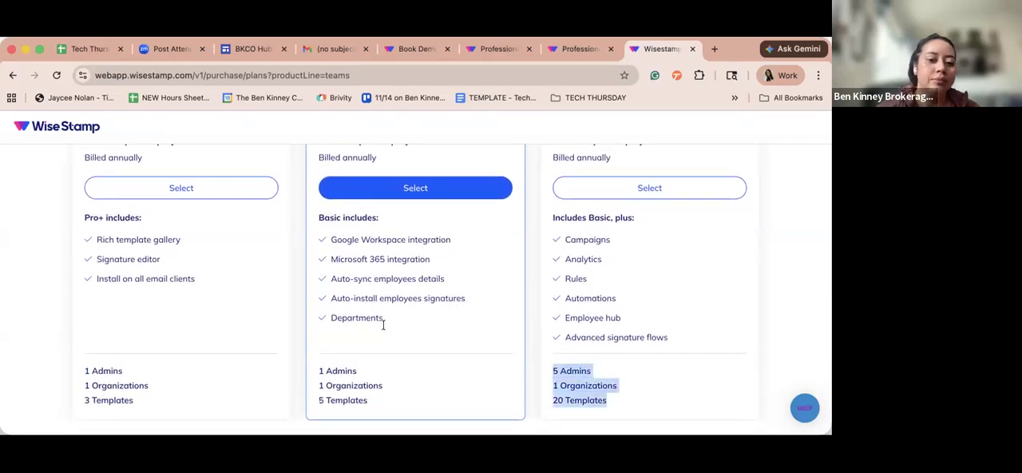
{"action": "scroll", "coordinate": [384, 322], "scroll_direction": "up", "scroll_amount": 5}
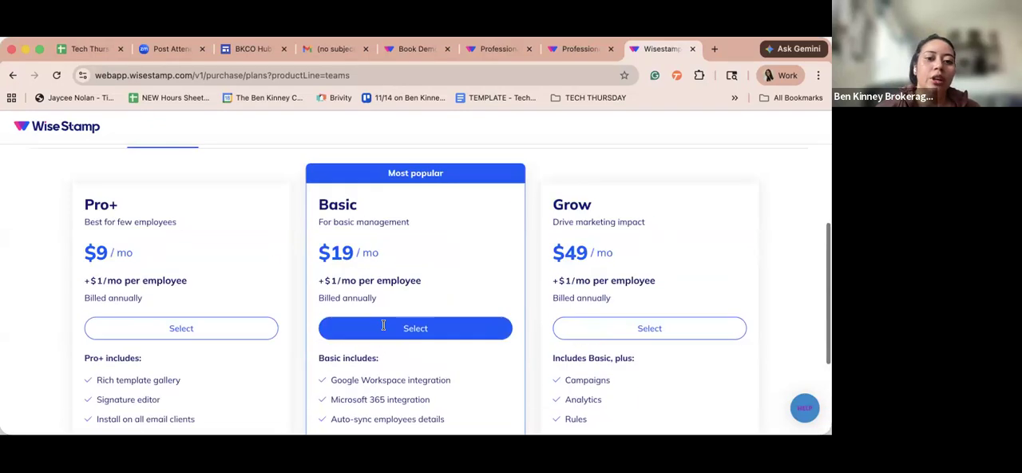
{"action": "left_click", "coordinate": [692, 49]}
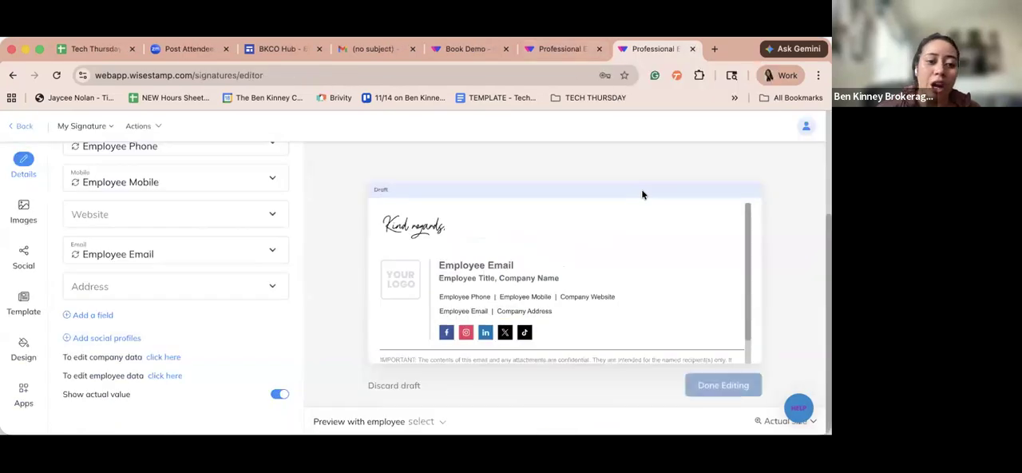
- Open the company profile from the signature's company data link and enter the person's full name as company name and the website address
{"action": "left_click", "coordinate": [164, 359]}
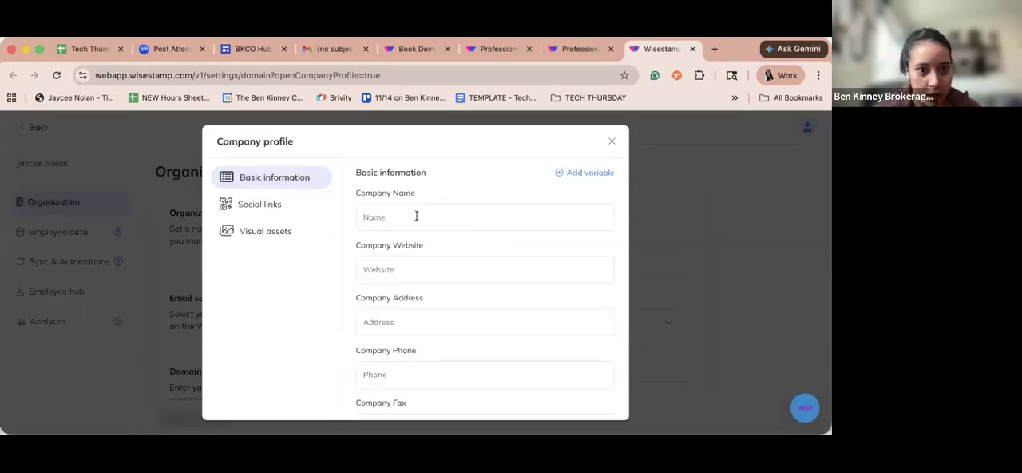
{"action": "left_click", "coordinate": [416, 215]}
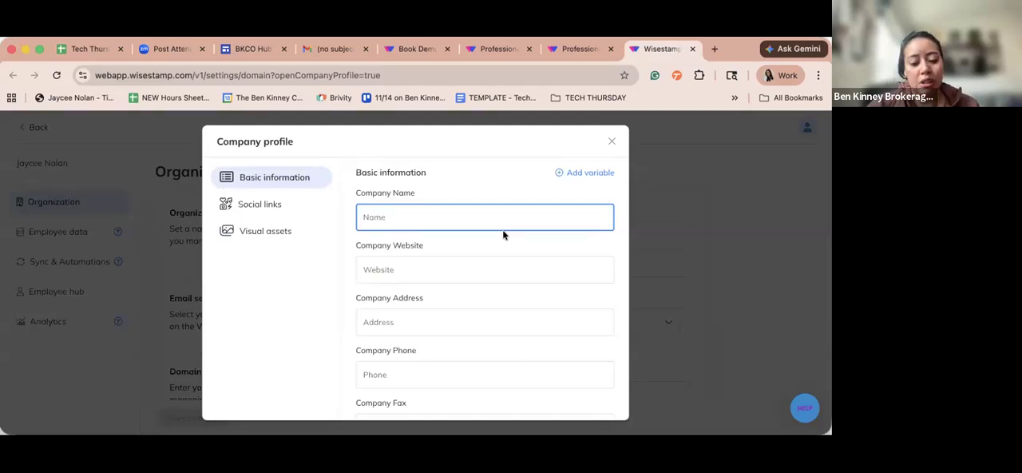
{"action": "left_click", "coordinate": [514, 271]}
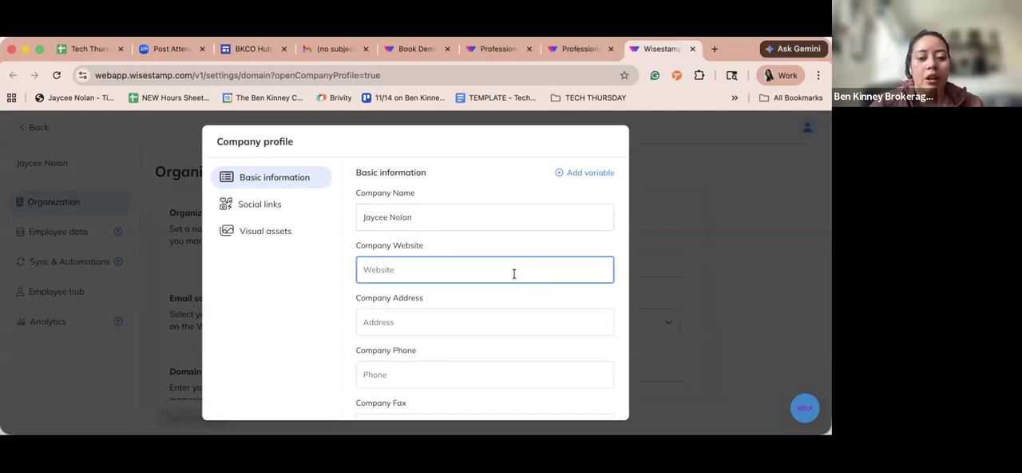
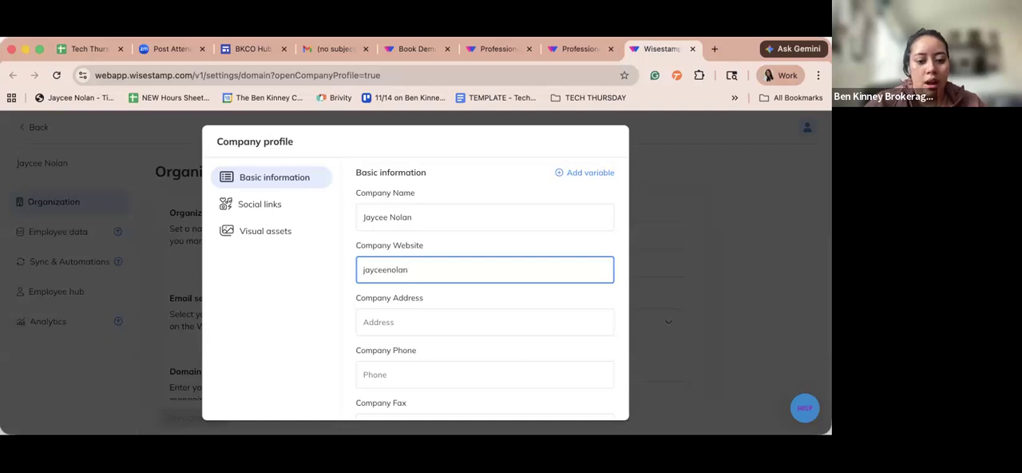
{"action": "type", "text": ".kw.com"}
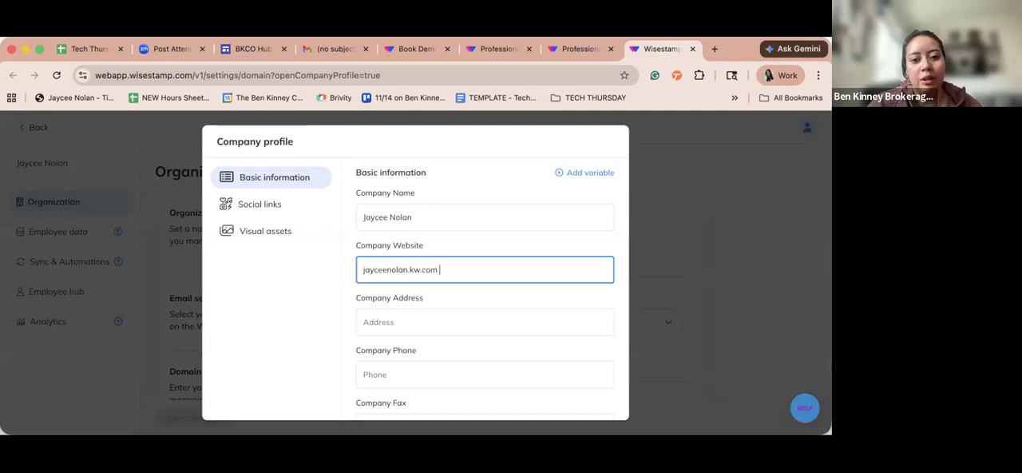
- Fill in the company address with the office's street, city, state and ZIP code
{"action": "left_click", "coordinate": [498, 313]}
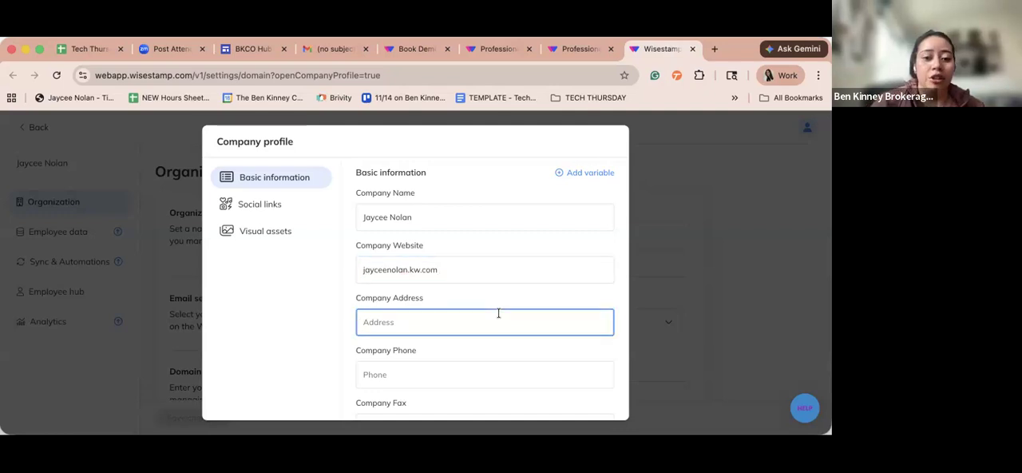
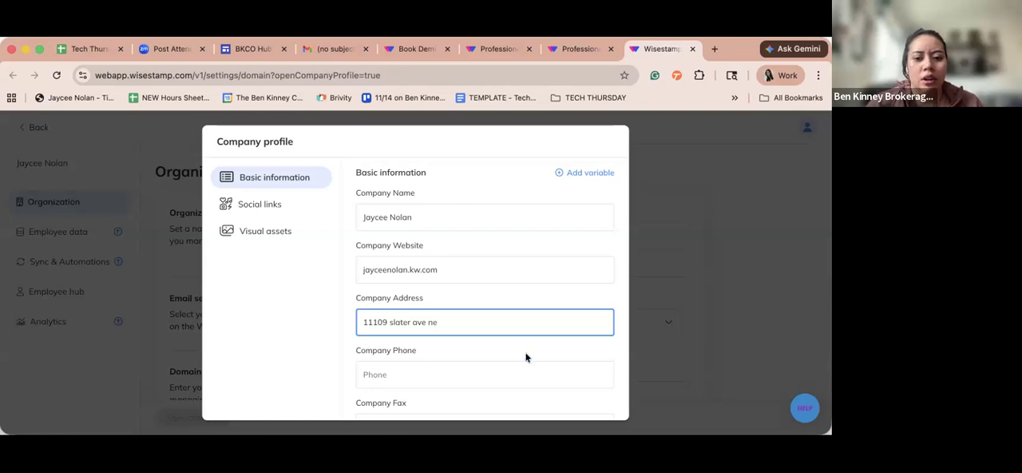
{"action": "scroll", "coordinate": [522, 354], "scroll_direction": "down", "scroll_amount": 1}
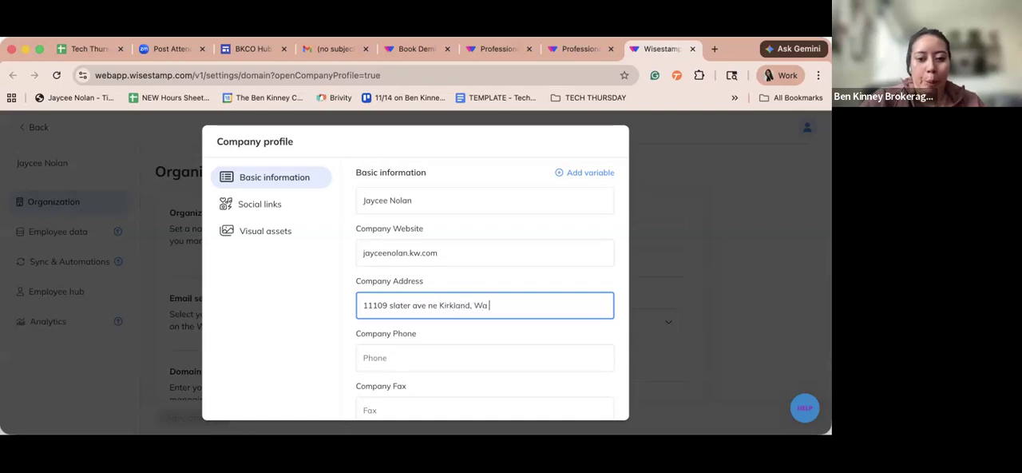
{"action": "type", "text": "33"}
- Enter the company phone number, save the company profile and apply the changes across all signatures
{"action": "left_click", "coordinate": [477, 345]}
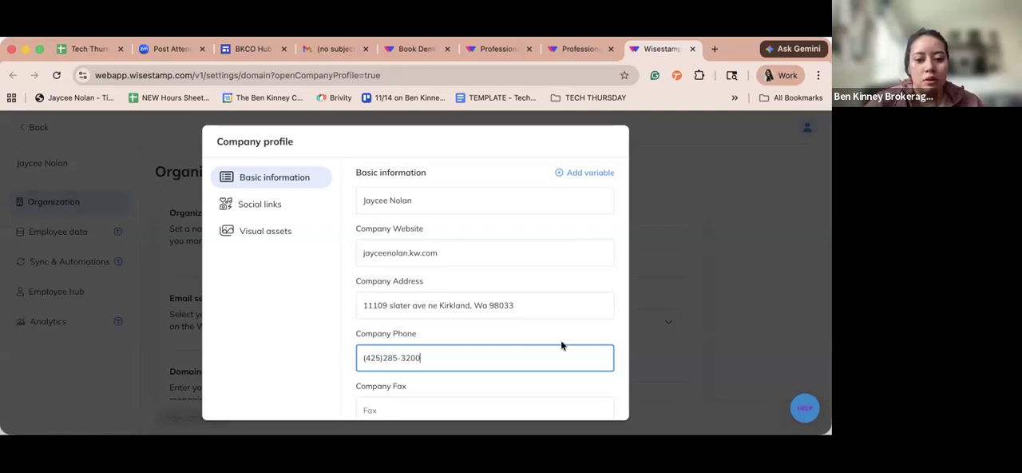
{"action": "scroll", "coordinate": [560, 344], "scroll_direction": "down", "scroll_amount": 2}
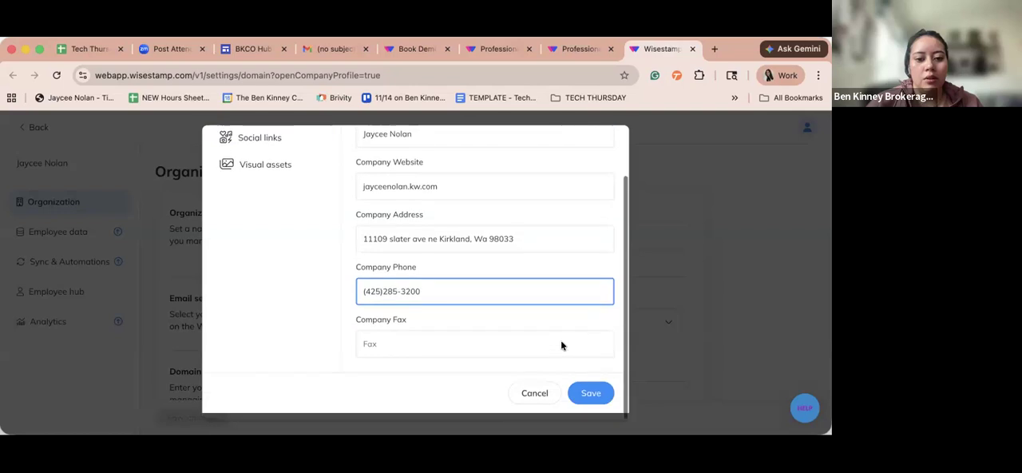
{"action": "left_click", "coordinate": [589, 397]}
{"action": "left_click", "coordinate": [496, 303]}
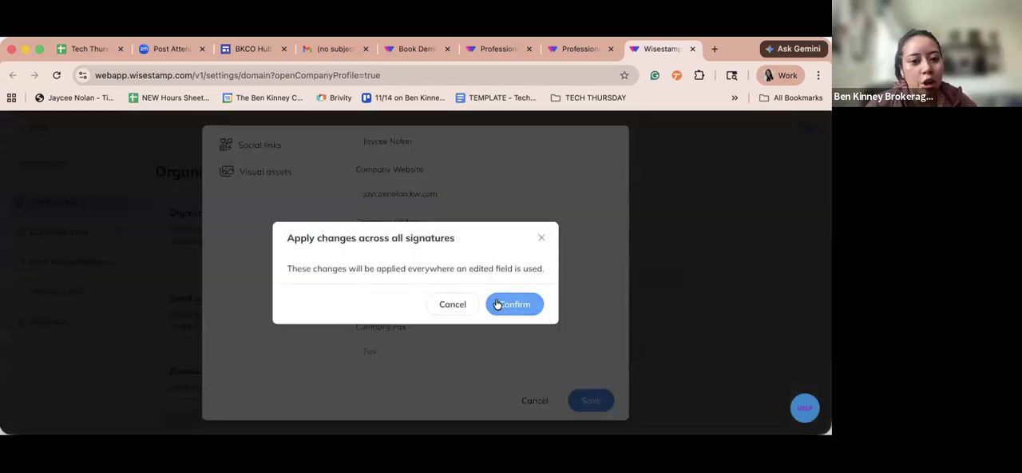
- Set the organization's email service to Google Workspace and look over the domain and time zone settings
{"action": "scroll", "coordinate": [495, 302], "scroll_direction": "down", "scroll_amount": 1}
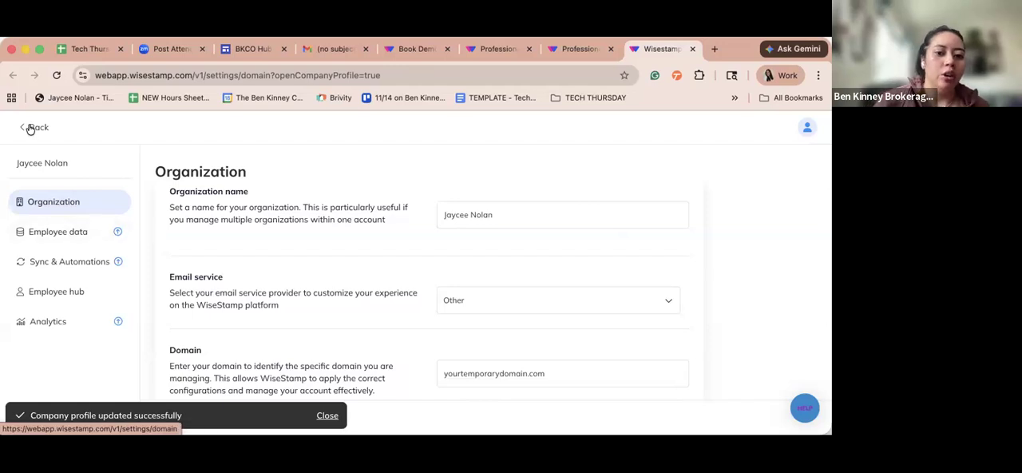
{"action": "scroll", "coordinate": [321, 268], "scroll_direction": "down", "scroll_amount": 1}
{"action": "left_click", "coordinate": [463, 276]}
{"action": "left_click", "coordinate": [385, 285]}
{"action": "left_click", "coordinate": [449, 279]}
{"action": "left_click", "coordinate": [487, 312]}
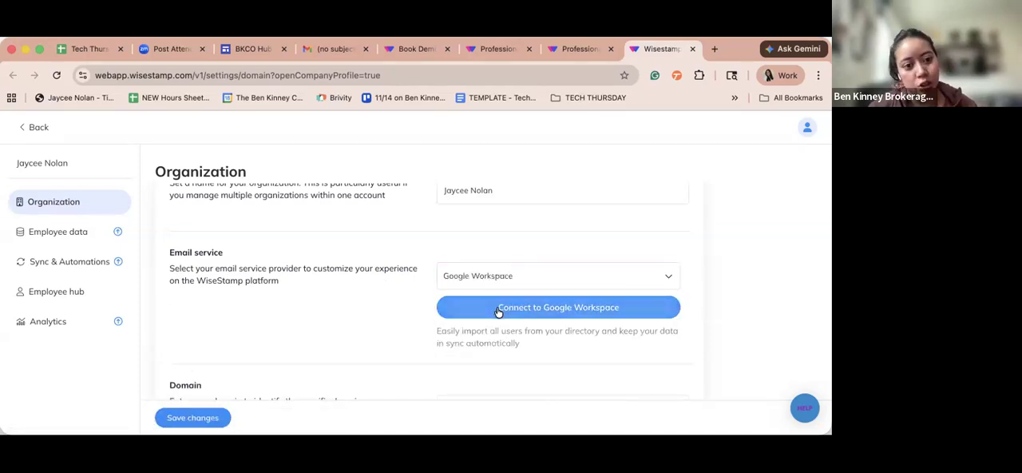
{"action": "scroll", "coordinate": [498, 310], "scroll_direction": "down", "scroll_amount": 1}
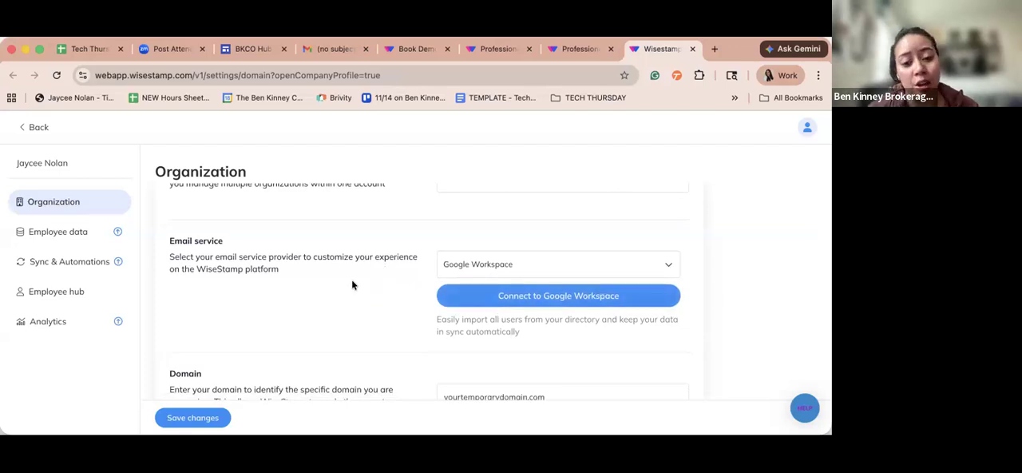
{"action": "scroll", "coordinate": [352, 285], "scroll_direction": "down", "scroll_amount": 4}
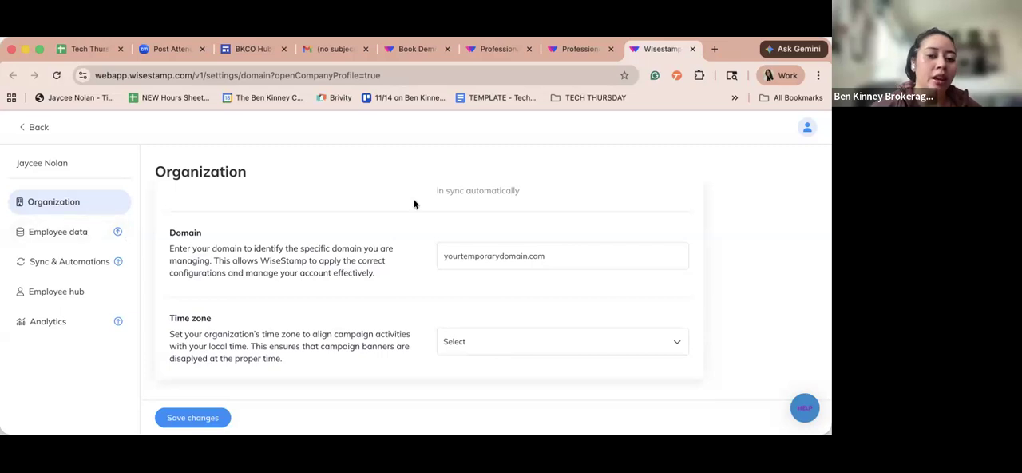
{"action": "scroll", "coordinate": [508, 224], "scroll_direction": "up", "scroll_amount": 4}
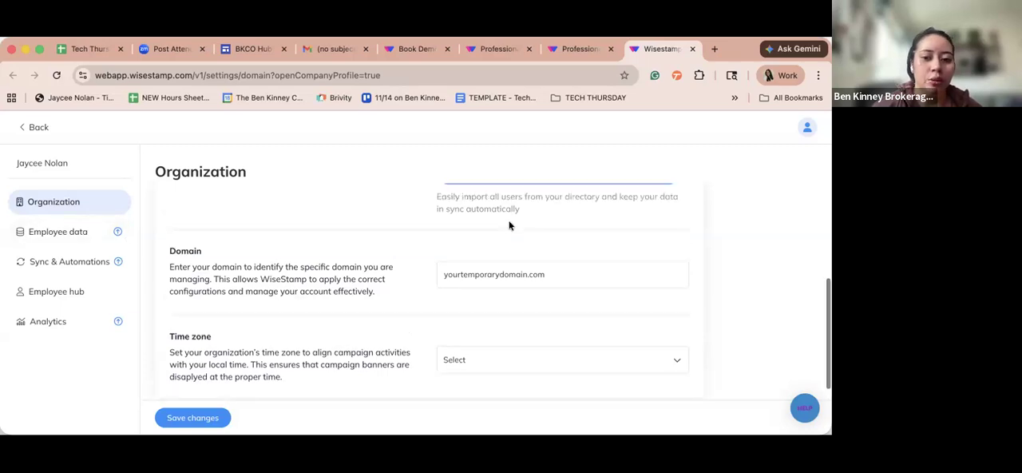
- Try to open the Employee data settings, and save the Organization changes
{"action": "left_click", "coordinate": [64, 231]}
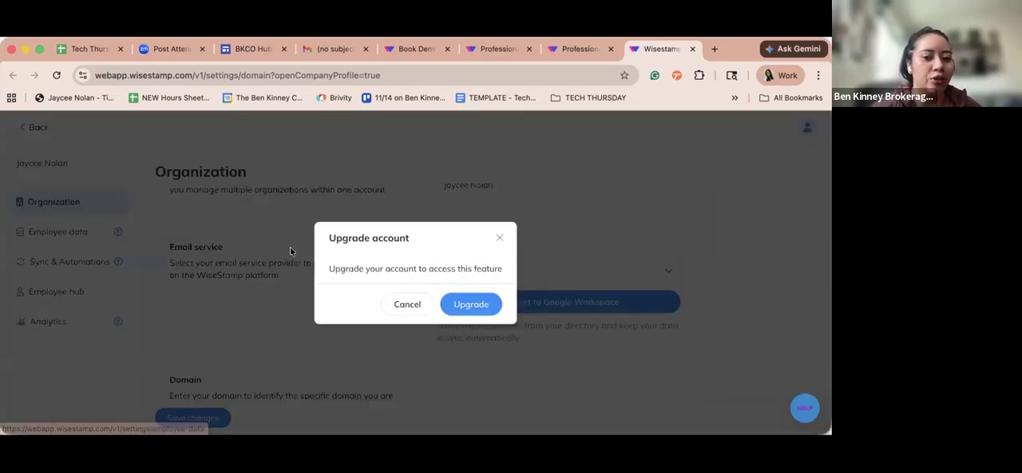
{"action": "left_click", "coordinate": [147, 236]}
{"action": "left_click", "coordinate": [200, 415]}
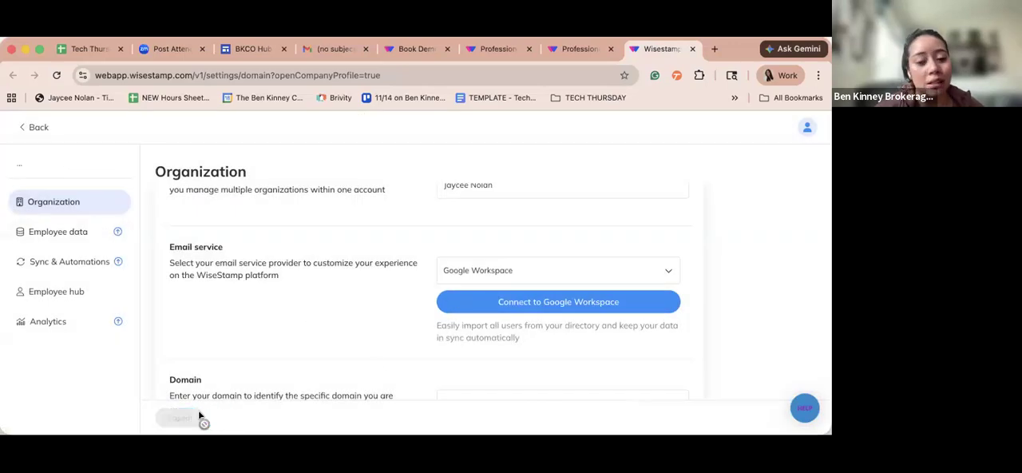
- Leave the Organization settings, go to the signatures list and open the first My Signature for editing
{"action": "left_click", "coordinate": [33, 127]}
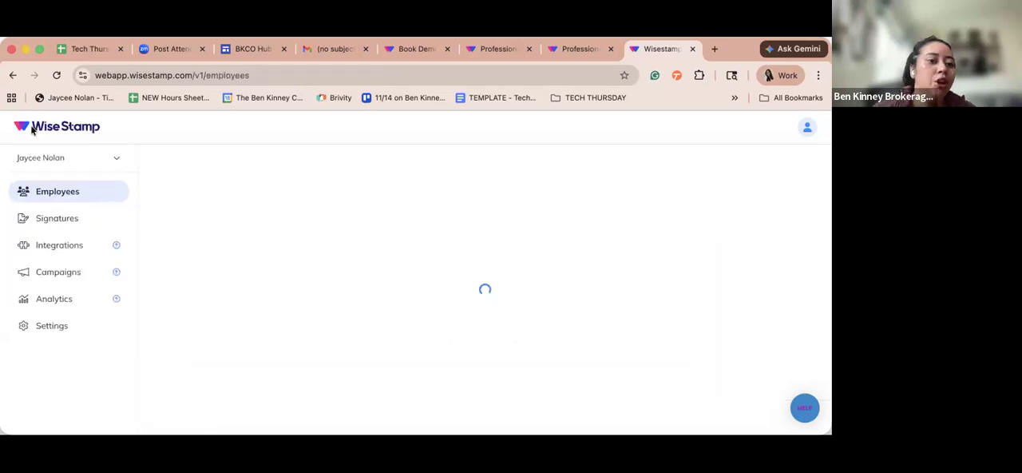
{"action": "left_click", "coordinate": [71, 218]}
{"action": "scroll", "coordinate": [319, 277], "scroll_direction": "down", "scroll_amount": 1}
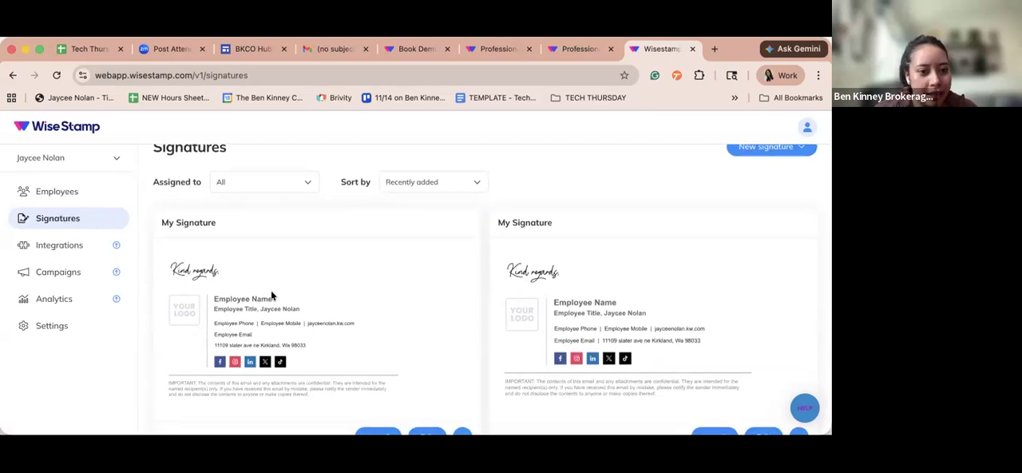
{"action": "scroll", "coordinate": [270, 293], "scroll_direction": "down", "scroll_amount": 2}
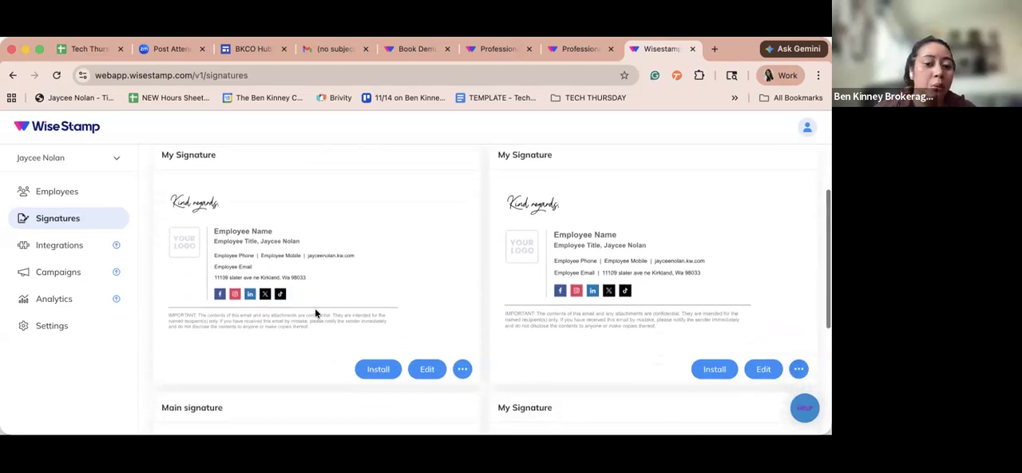
{"action": "left_click", "coordinate": [433, 367]}
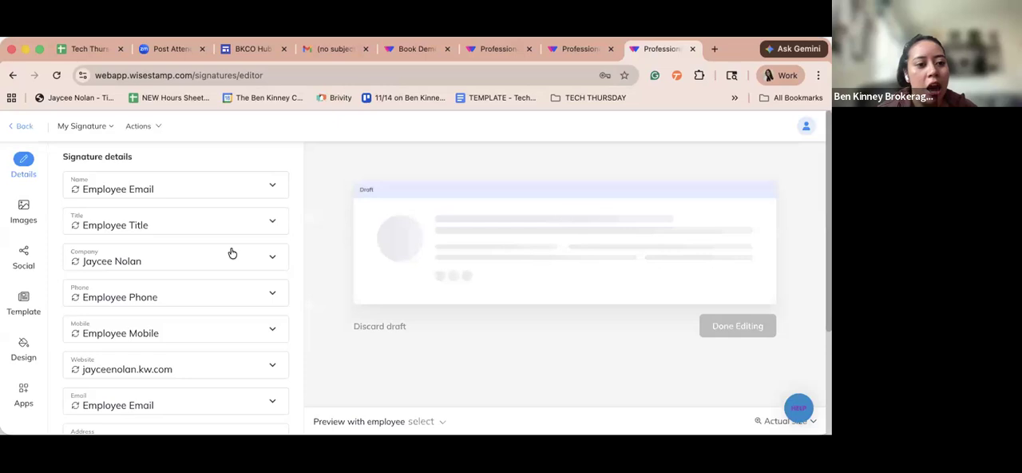
- Review the company values filled into the signature details and expand the Company field's value source
{"action": "scroll", "coordinate": [231, 253], "scroll_direction": "down", "scroll_amount": 3}
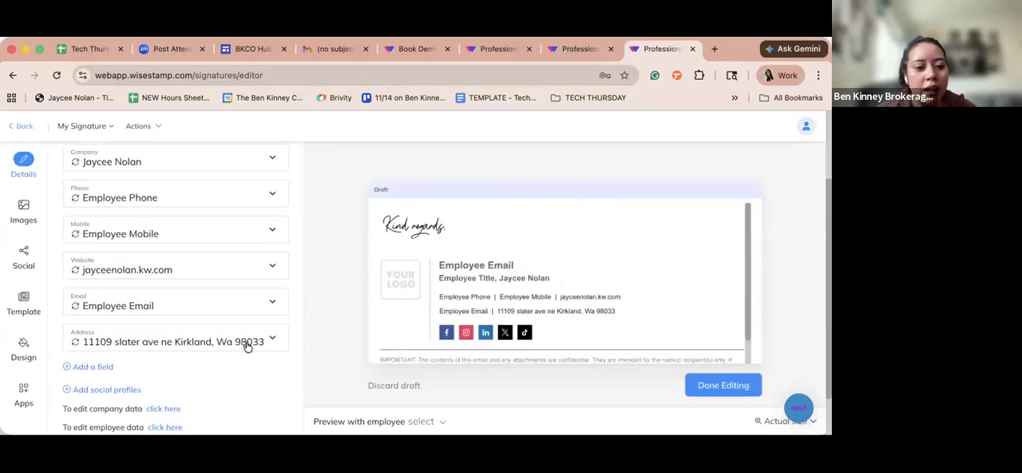
{"action": "scroll", "coordinate": [247, 289], "scroll_direction": "up", "scroll_amount": 3}
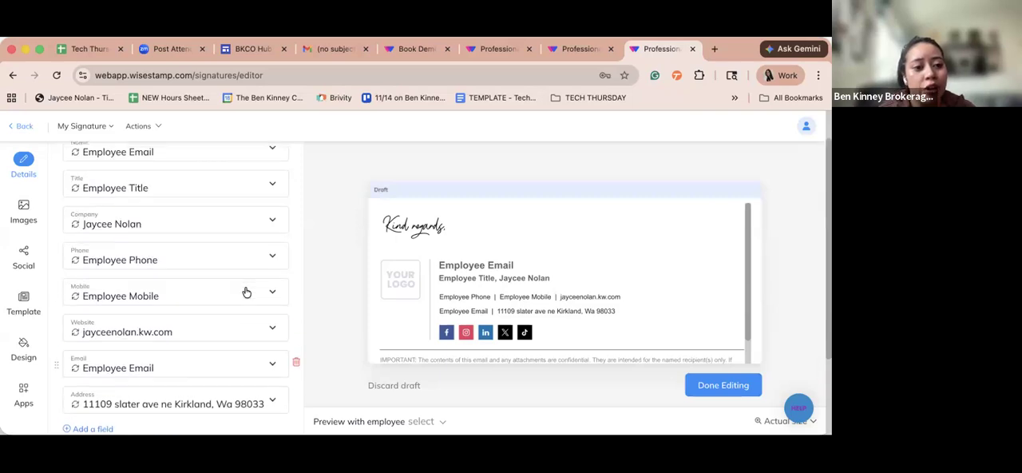
{"action": "left_click", "coordinate": [179, 261]}
{"action": "left_click", "coordinate": [178, 261]}
{"action": "left_click", "coordinate": [150, 256]}
{"action": "scroll", "coordinate": [151, 256], "scroll_direction": "down", "scroll_amount": 4}
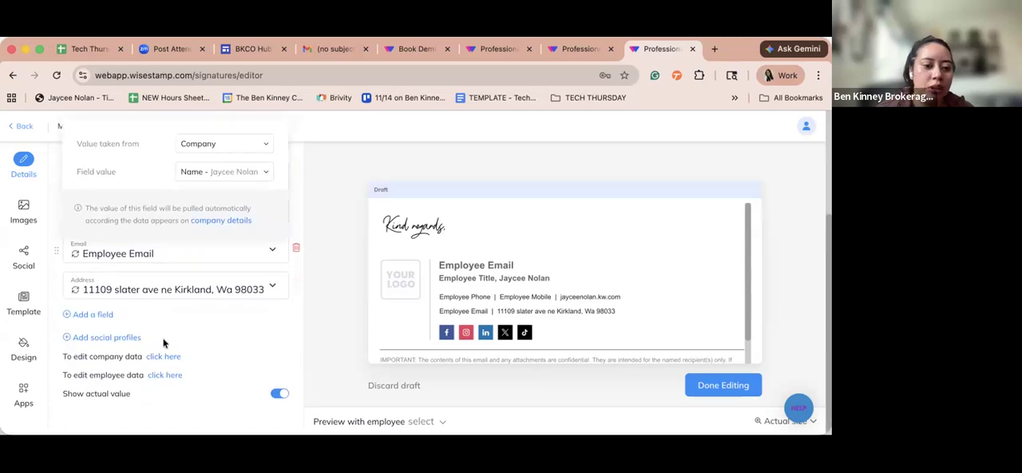
- Reopen the company profile from the signature details and change the company name to KW Eastside
{"action": "left_click", "coordinate": [163, 357]}
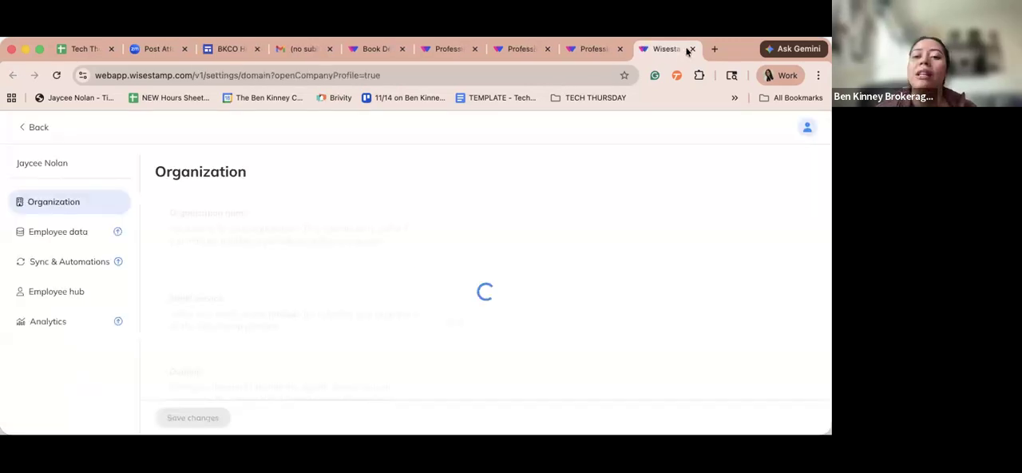
{"action": "left_click", "coordinate": [504, 196]}
{"action": "key", "text": "alt+shift+Left"}
{"action": "key", "text": "alt+shift+Left"}
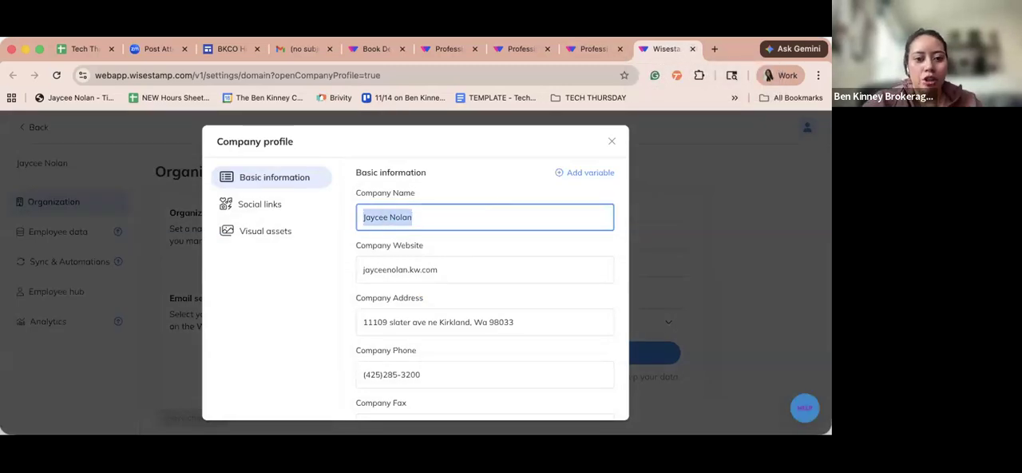
{"action": "type", "text": "KW Eastside"}
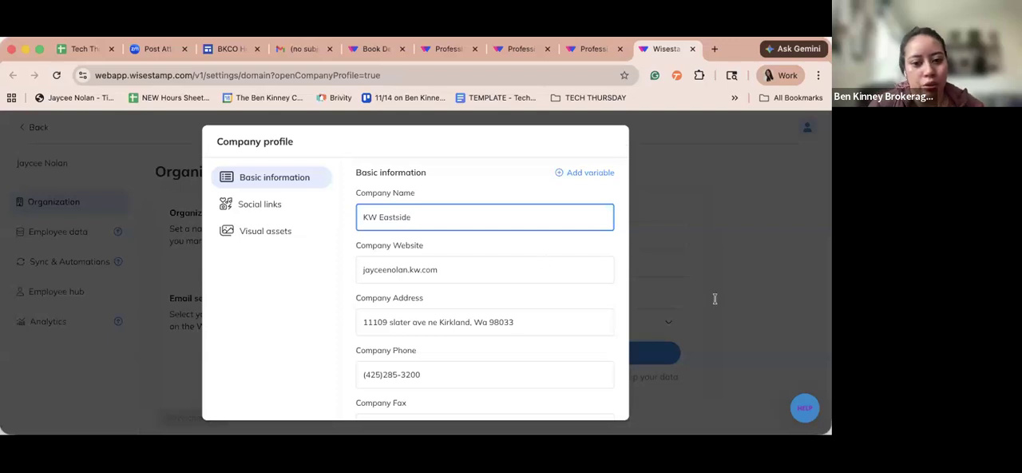
- Save the edited company profile and confirm applying the changes across all signatures
{"action": "scroll", "coordinate": [514, 317], "scroll_direction": "down", "scroll_amount": 1}
{"action": "left_click", "coordinate": [429, 349]}
{"action": "left_click", "coordinate": [310, 387]}
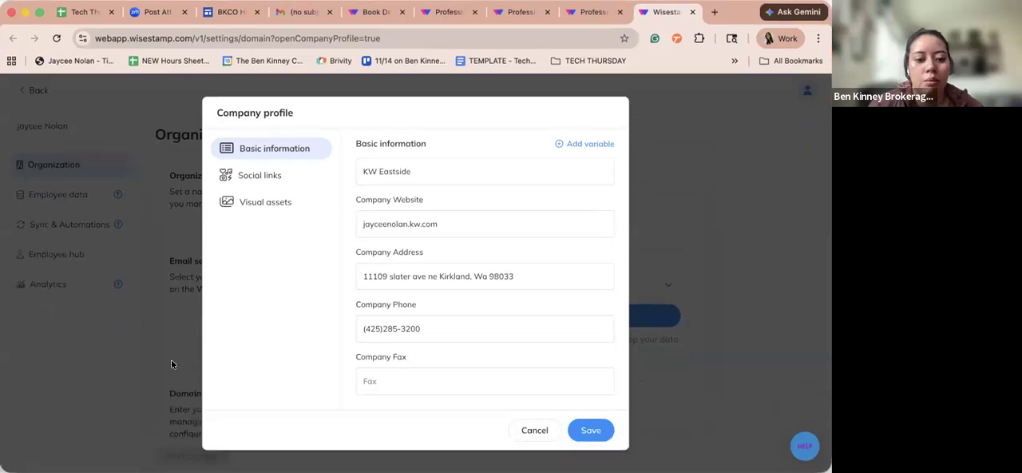
{"action": "left_click", "coordinate": [582, 435]}
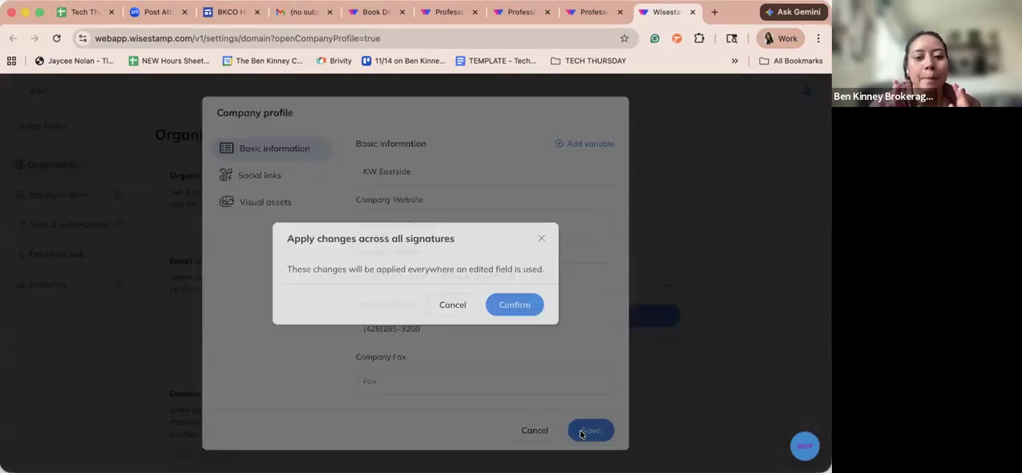
{"action": "left_click", "coordinate": [518, 304]}
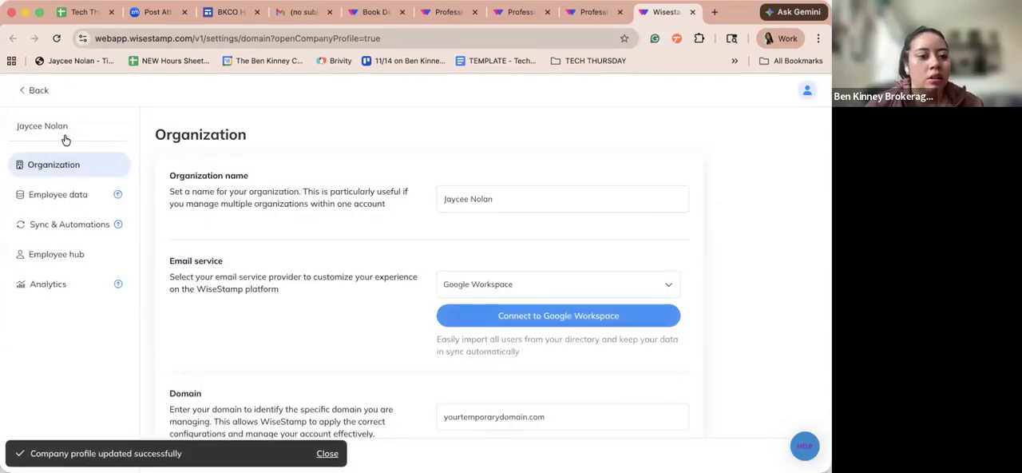
- Return to the signatures list from the Organization settings and reopen the first My Signature in the editor
{"action": "left_click", "coordinate": [29, 90]}
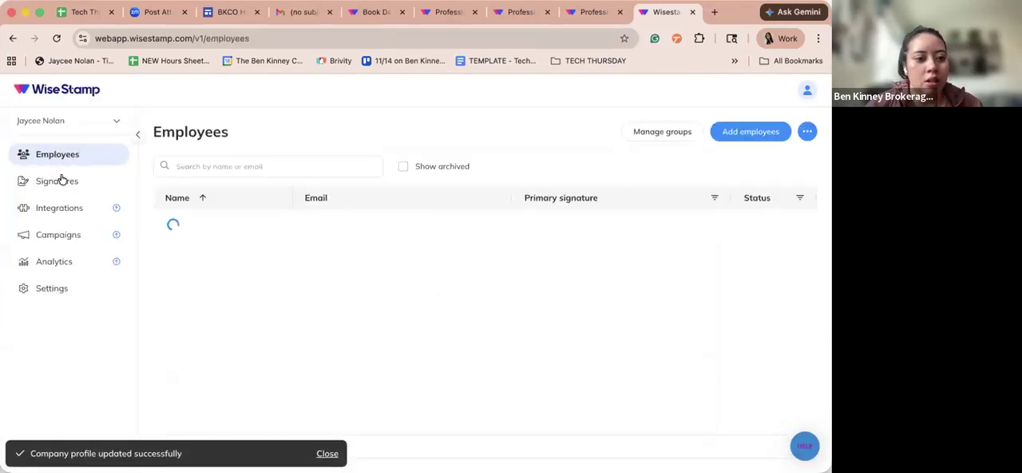
{"action": "left_click", "coordinate": [44, 182]}
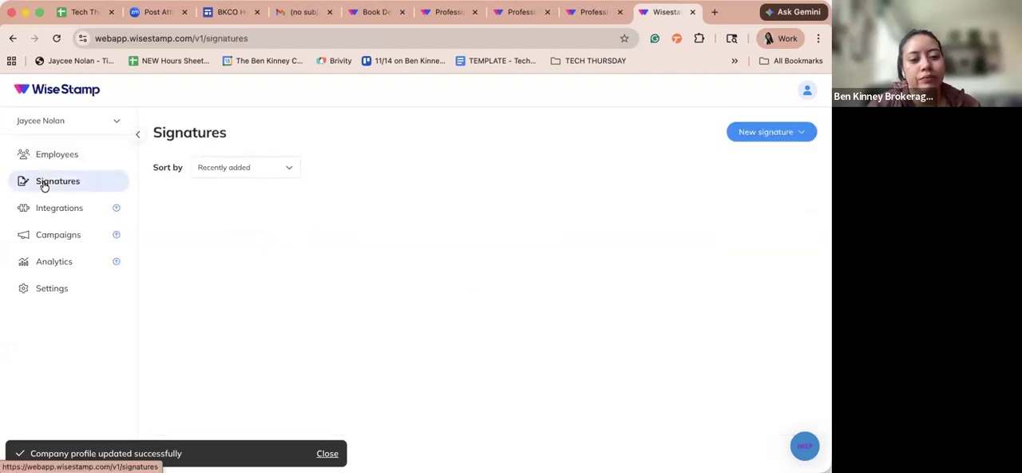
{"action": "left_click", "coordinate": [430, 421]}
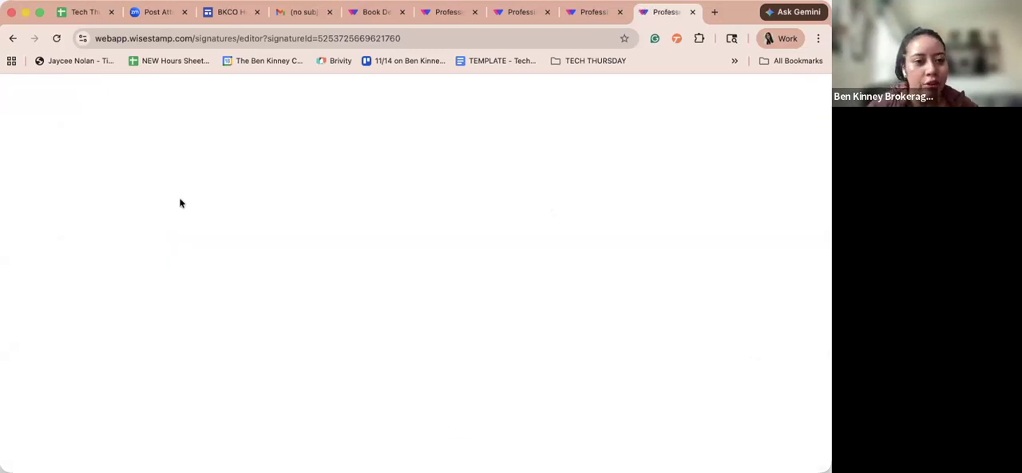
- Review the fields in the signature details, including the Mobile field's value source
{"action": "scroll", "coordinate": [171, 336], "scroll_direction": "down", "scroll_amount": 5}
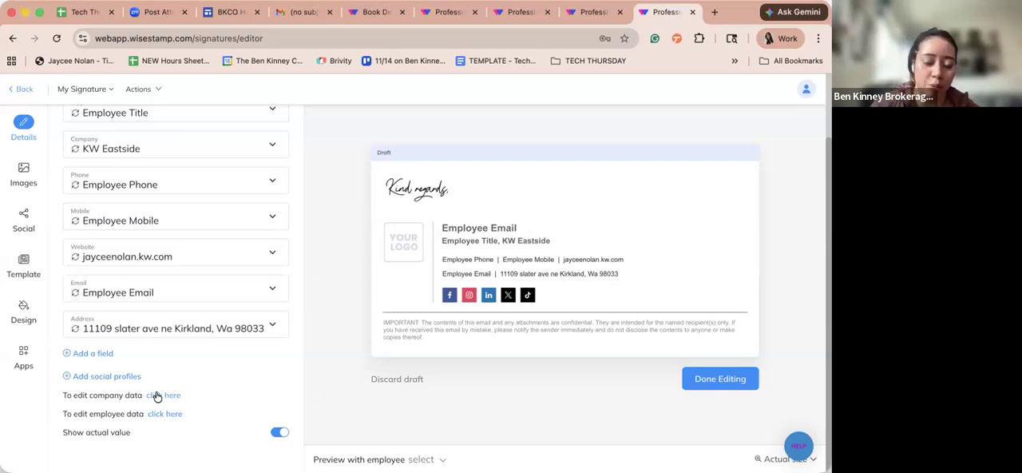
{"action": "left_click_drag", "start_coordinate": [156, 399], "coordinate": [22, 258]}
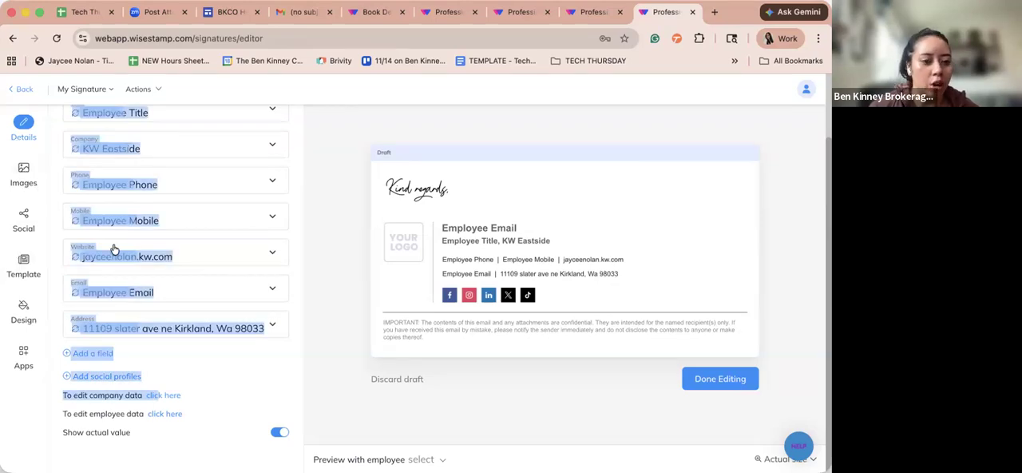
{"action": "left_click", "coordinate": [149, 262]}
{"action": "left_click", "coordinate": [183, 221]}
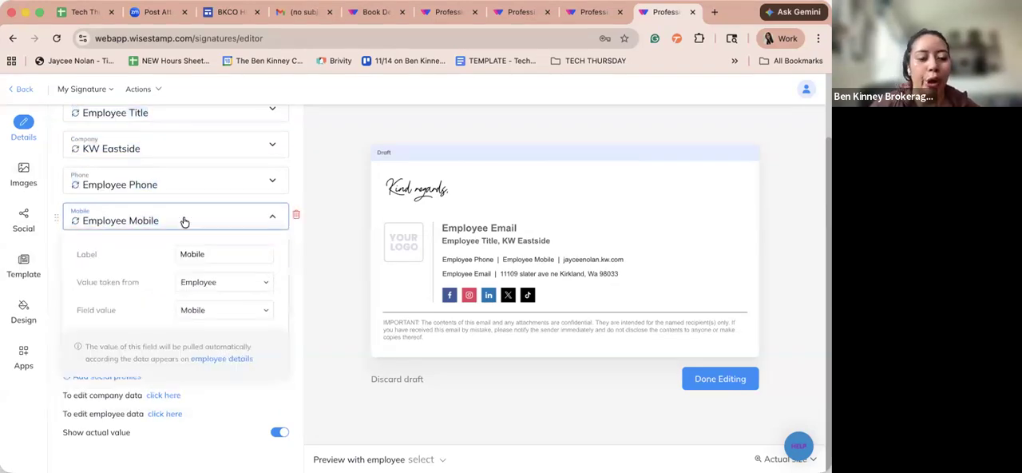
{"action": "left_click", "coordinate": [286, 183]}
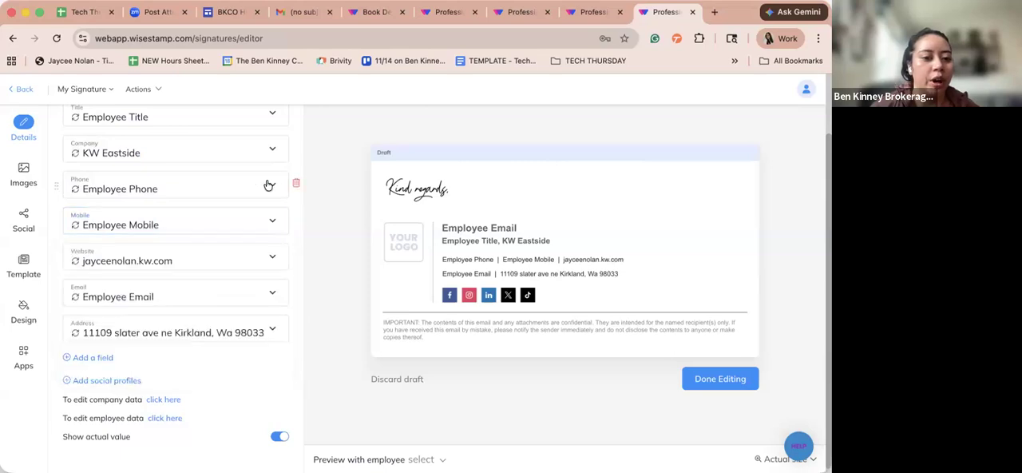
{"action": "scroll", "coordinate": [163, 327], "scroll_direction": "up", "scroll_amount": 1}
{"action": "scroll", "coordinate": [142, 404], "scroll_direction": "up", "scroll_amount": 1}
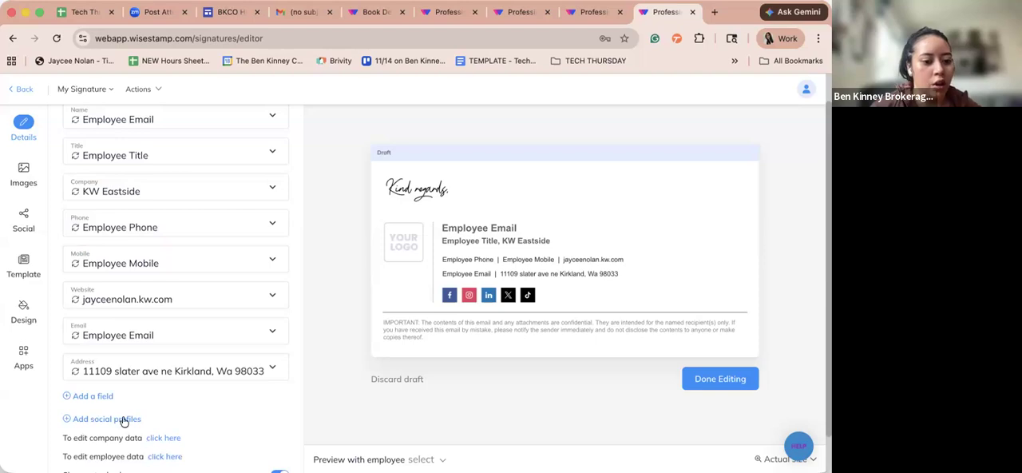
{"action": "scroll", "coordinate": [123, 421], "scroll_direction": "up", "scroll_amount": 2}
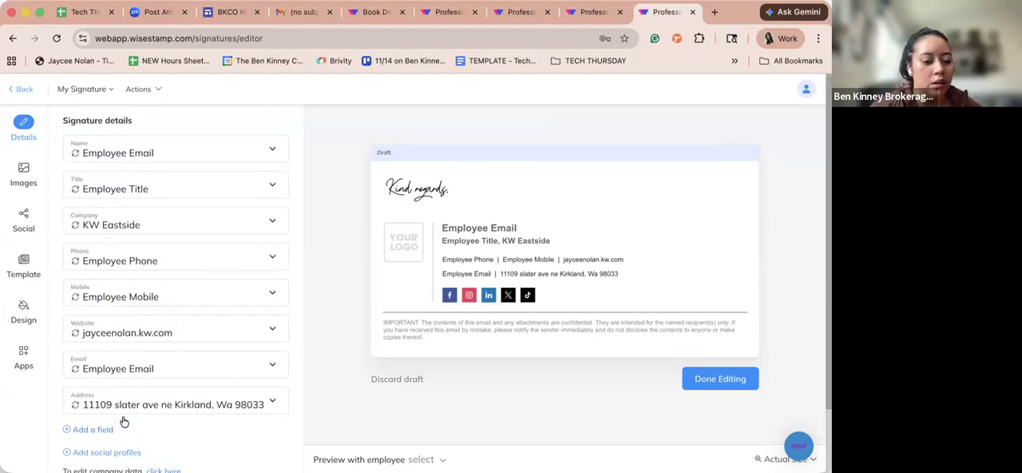
{"action": "scroll", "coordinate": [128, 414], "scroll_direction": "down", "scroll_amount": 2}
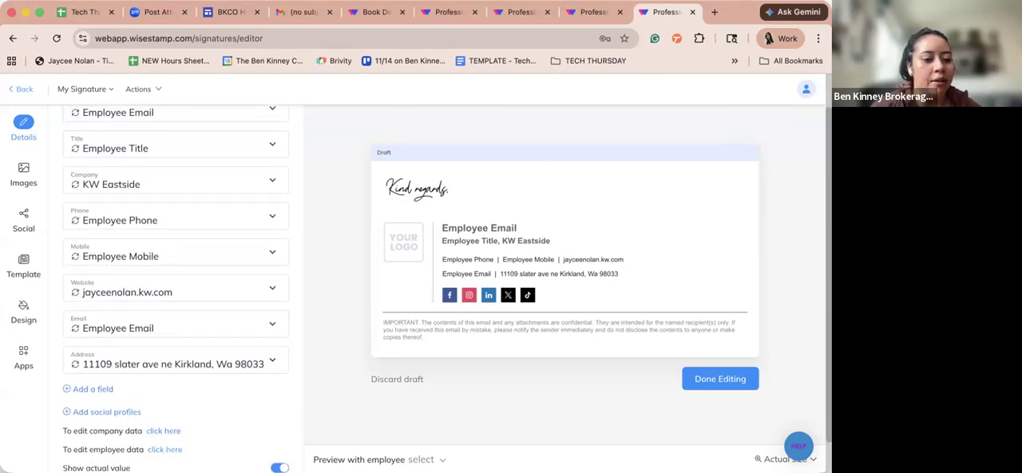
- Check the employee data settings linked from the signature details, and close that page
{"action": "left_click", "coordinate": [165, 449]}
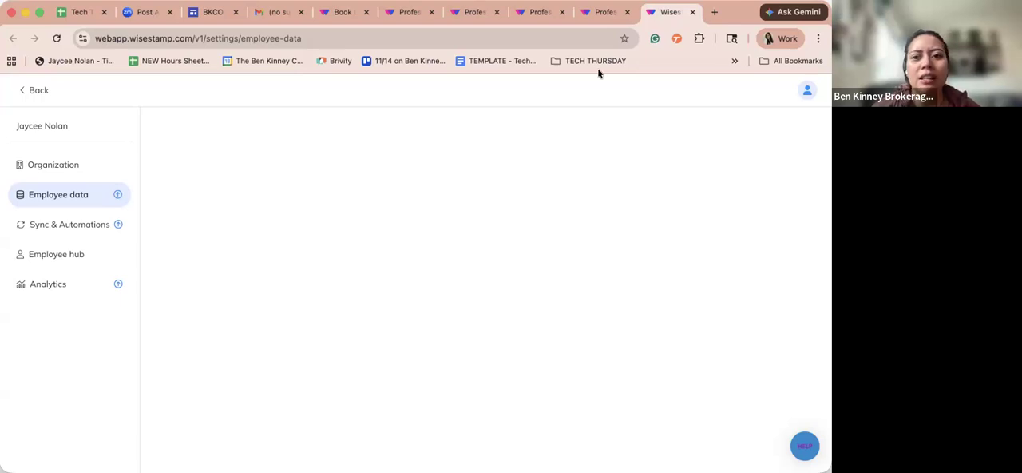
{"action": "left_click", "coordinate": [600, 11]}
{"action": "left_click", "coordinate": [671, 13]}
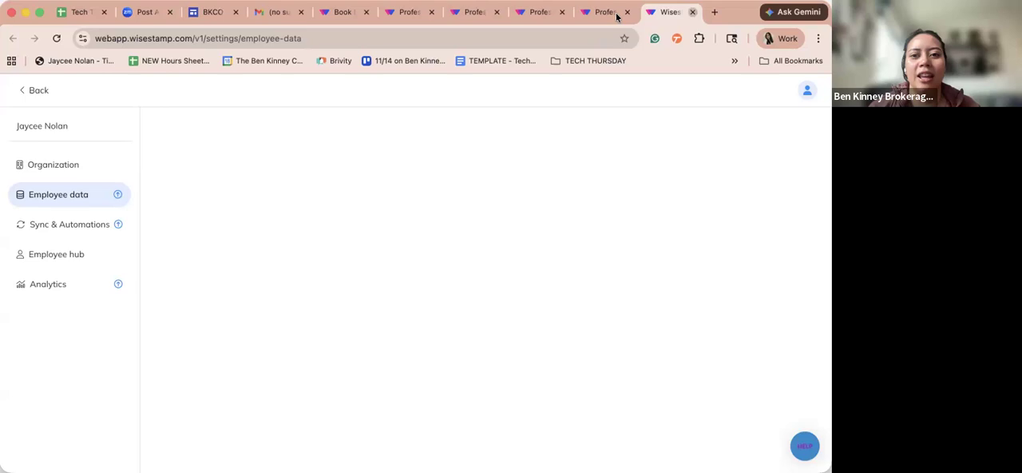
{"action": "key", "text": "super+w"}
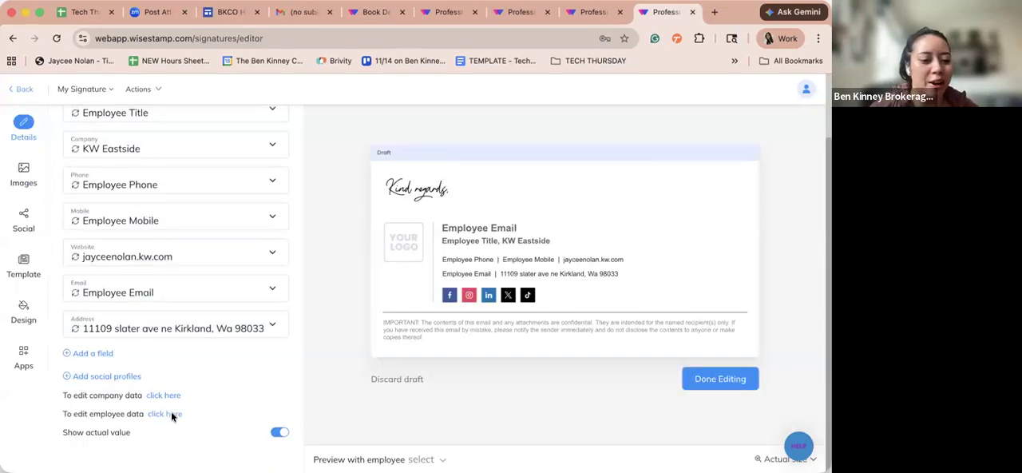
- Reopen the employee data settings, go back to the signatures list and edit the first My Signature
{"action": "left_click", "coordinate": [171, 413]}
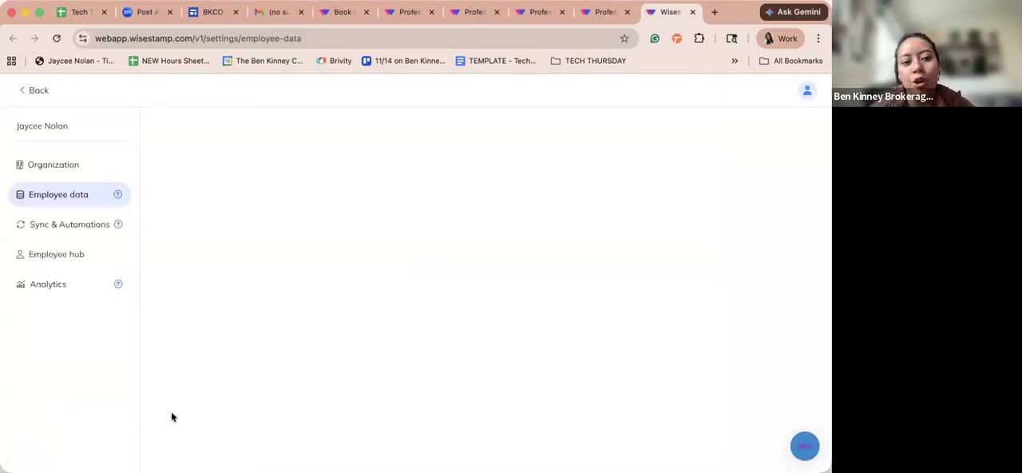
{"action": "left_click", "coordinate": [30, 89]}
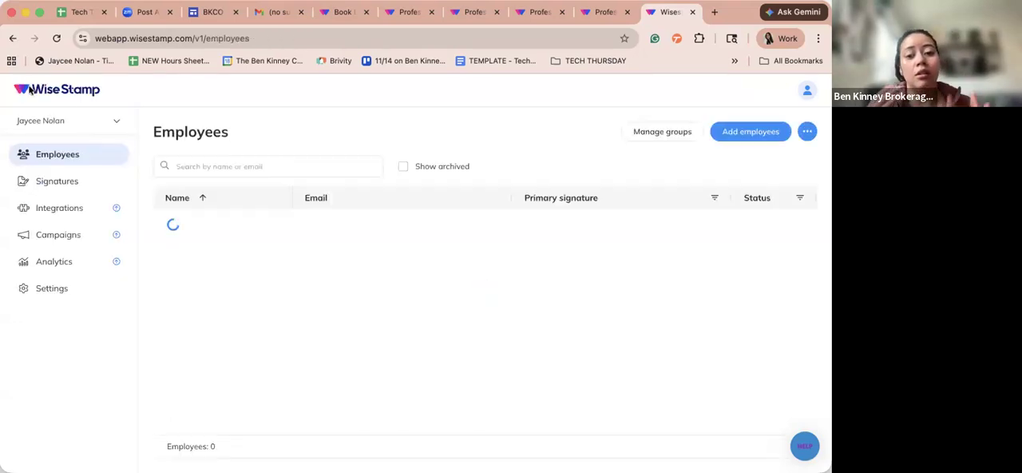
{"action": "left_click", "coordinate": [49, 190]}
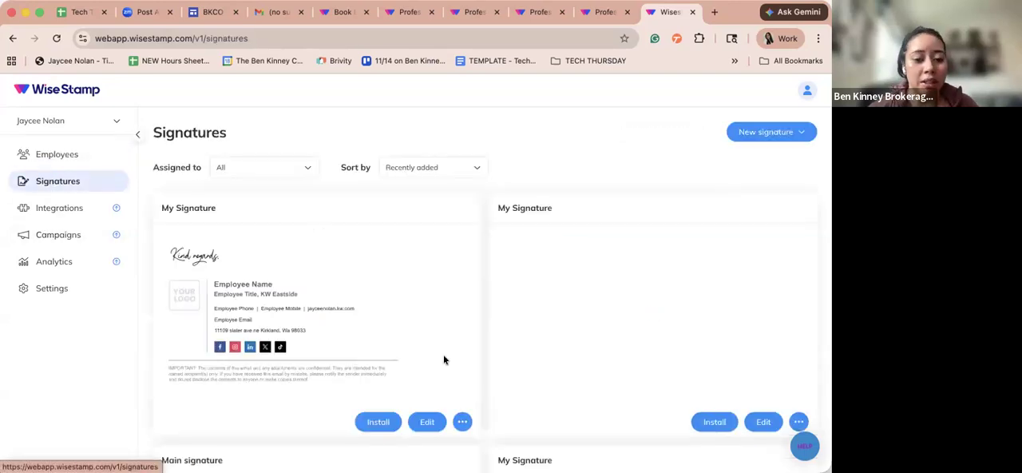
{"action": "left_click", "coordinate": [437, 421]}
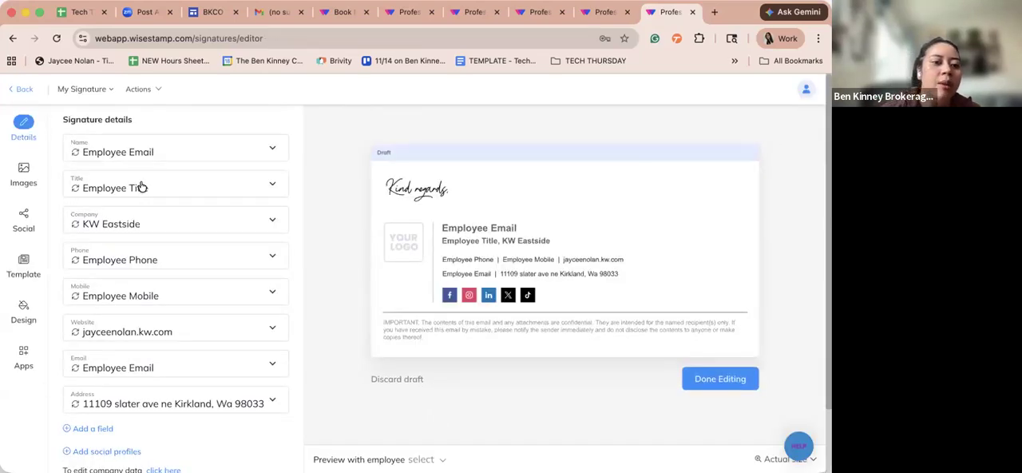
- Switch the Name field's value source to Free text and enter the employee's full name
{"action": "left_click", "coordinate": [134, 153]}
{"action": "left_click", "coordinate": [184, 186]}
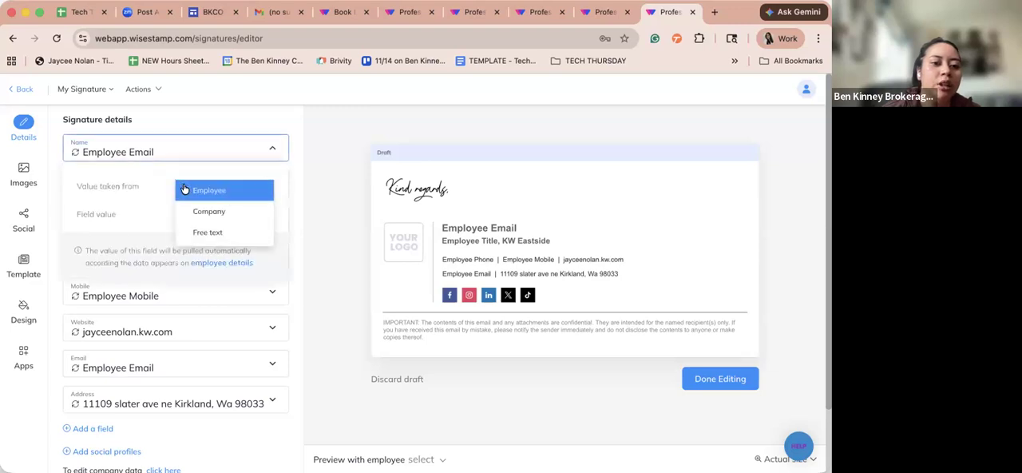
{"action": "left_click", "coordinate": [211, 234]}
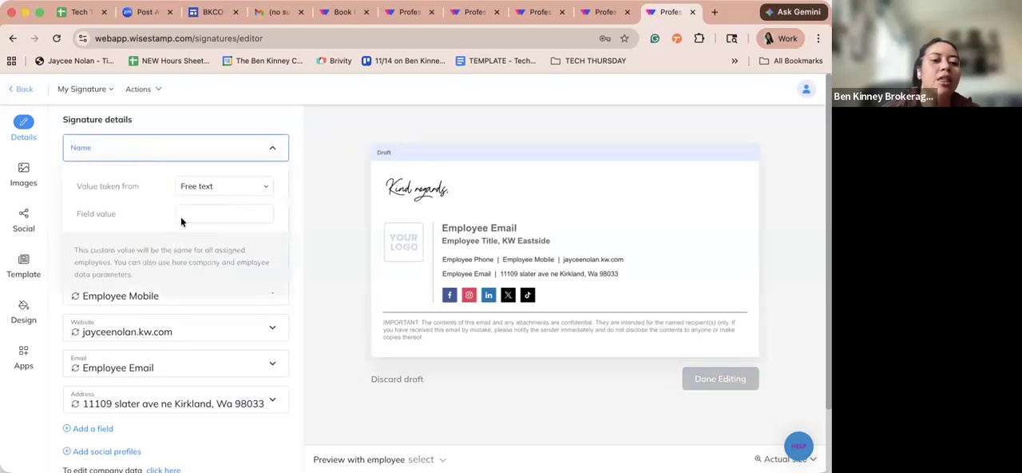
{"action": "left_click", "coordinate": [217, 221]}
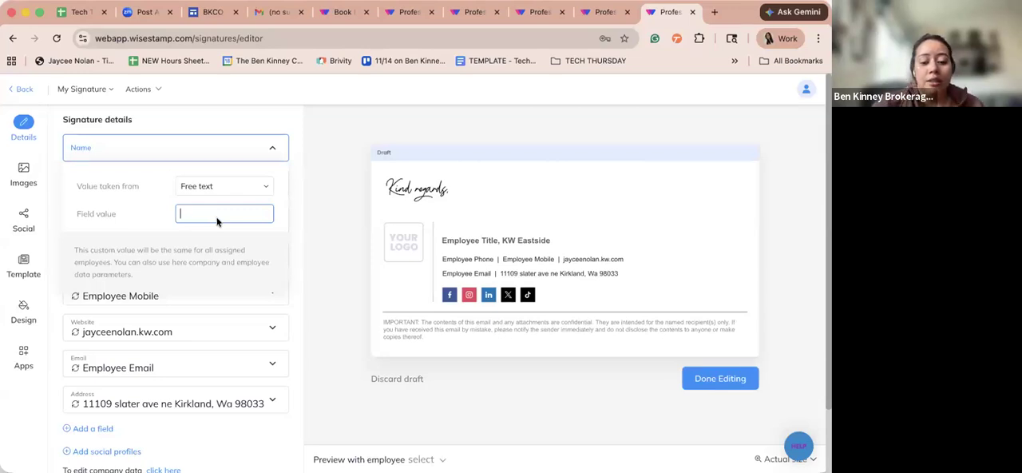
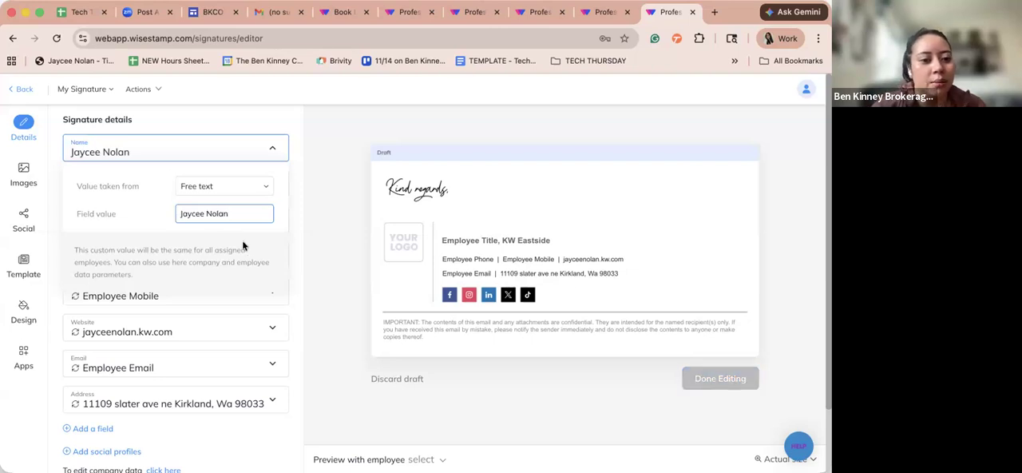
{"action": "left_click", "coordinate": [279, 231]}
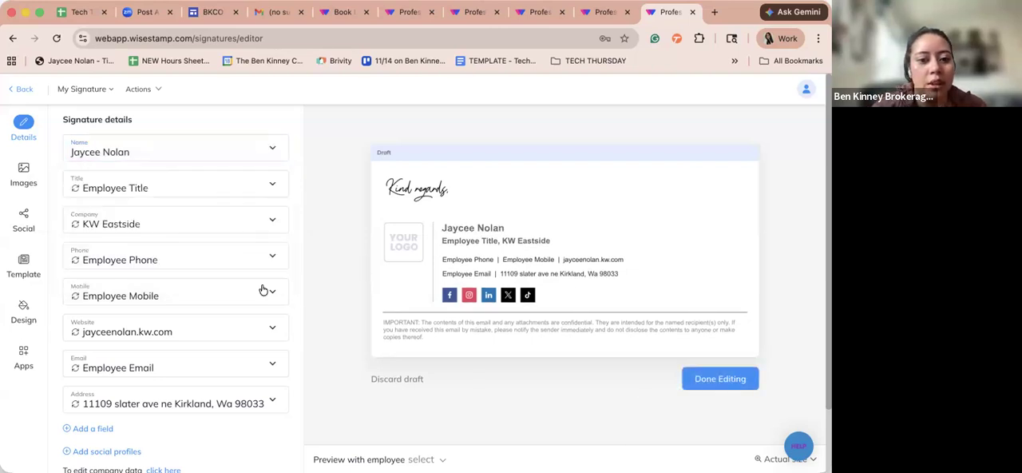
- Look through the Title field's value sources and the employee data values it can pull from
{"action": "left_click", "coordinate": [194, 184]}
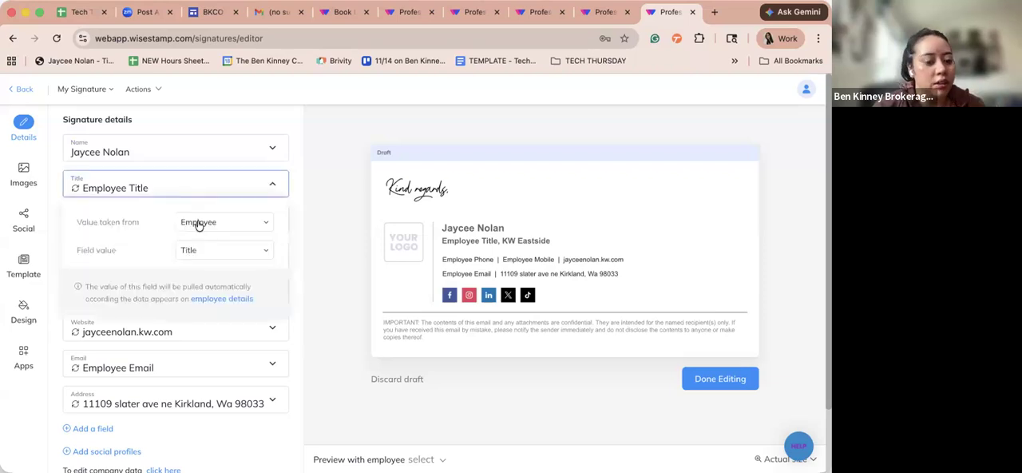
{"action": "left_click", "coordinate": [201, 221]}
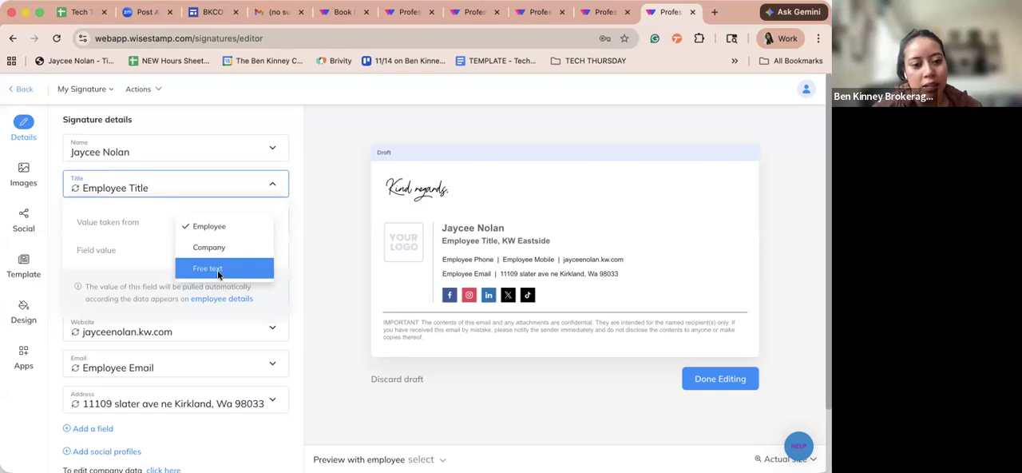
{"action": "left_click", "coordinate": [218, 230]}
{"action": "left_click", "coordinate": [217, 250]}
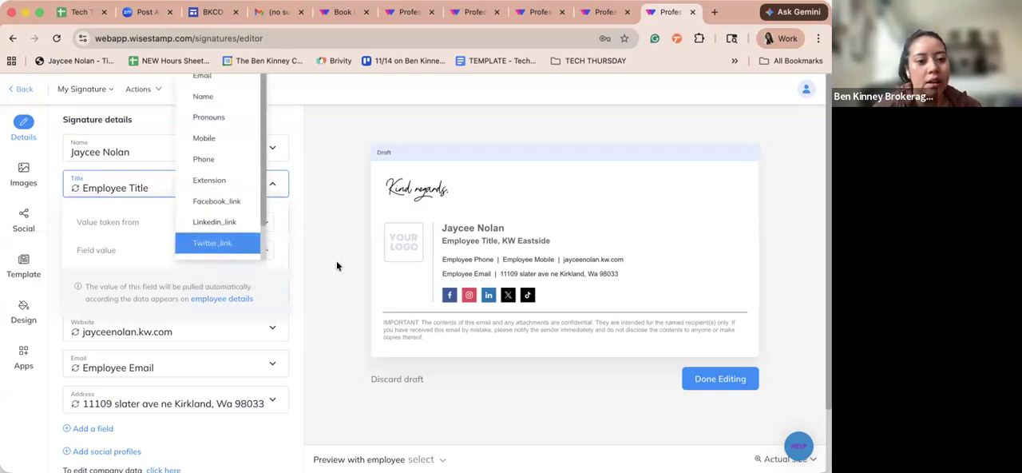
{"action": "left_click", "coordinate": [325, 251]}
{"action": "left_click", "coordinate": [201, 190]}
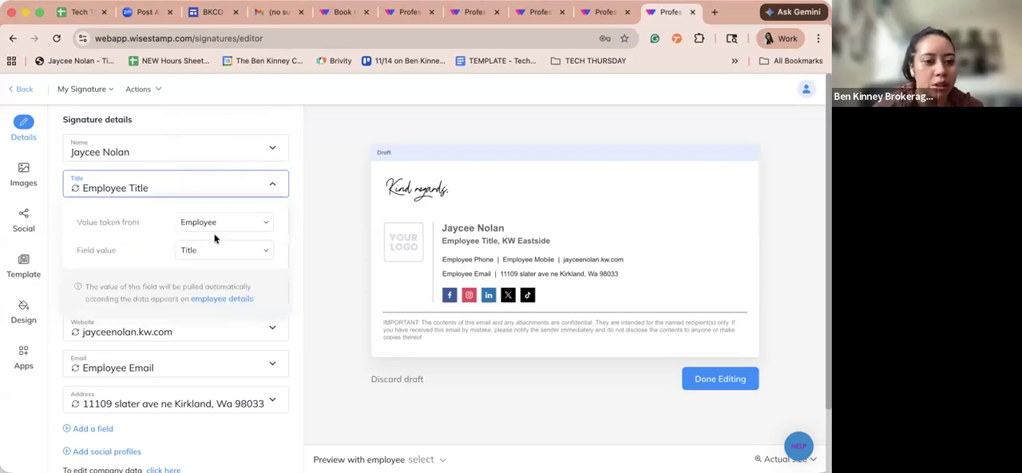
- Switch the Title field's value source to Free text and set its value to MCTT
{"action": "left_click", "coordinate": [205, 222]}
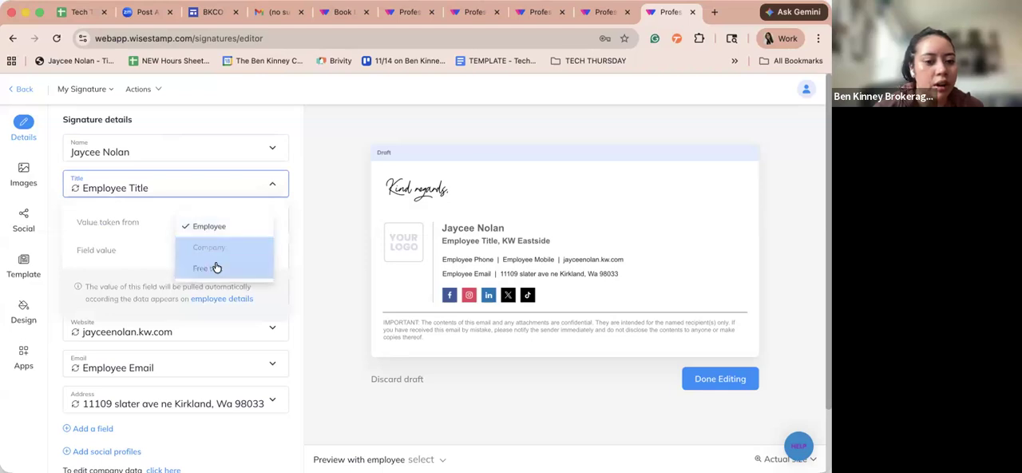
{"action": "left_click", "coordinate": [209, 267]}
{"action": "left_click", "coordinate": [230, 250]}
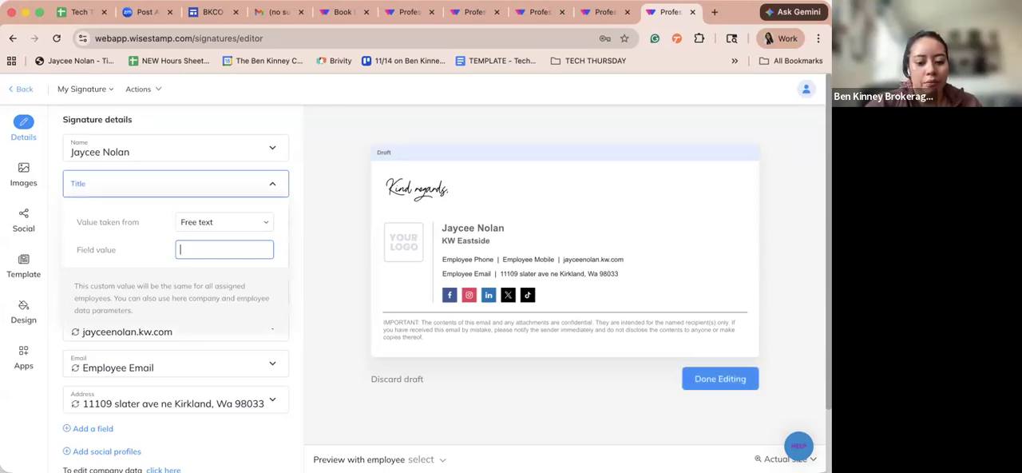
{"action": "type", "text": "MCTT"}
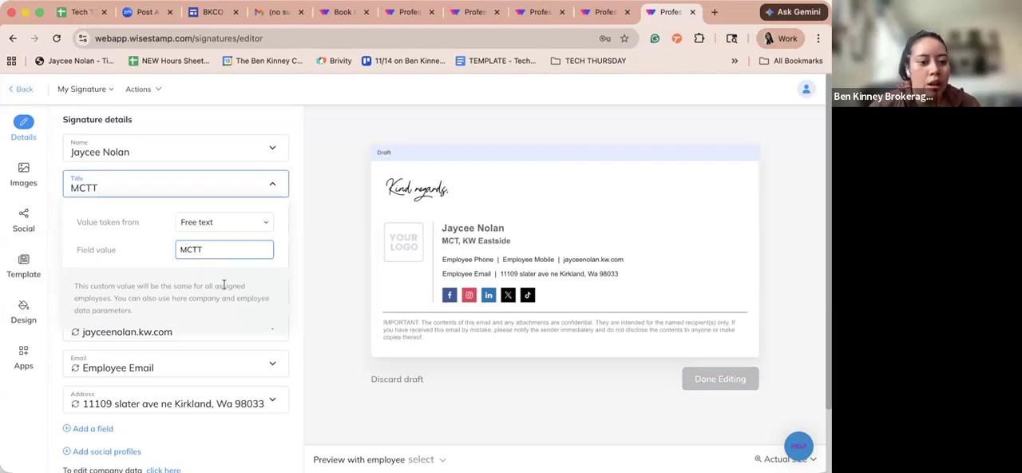
- Switch the Email field's value source to Free text and enter the employee's e-mail address
{"action": "left_click", "coordinate": [274, 361]}
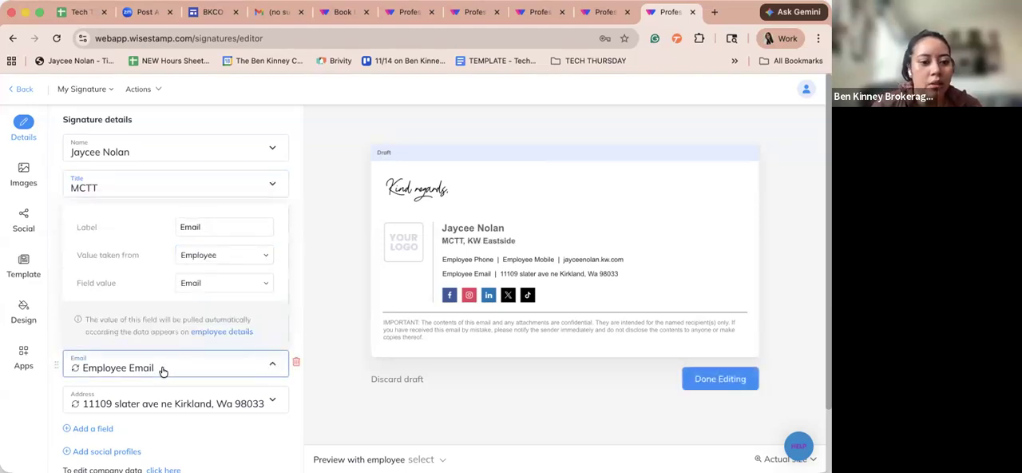
{"action": "left_click", "coordinate": [197, 227]}
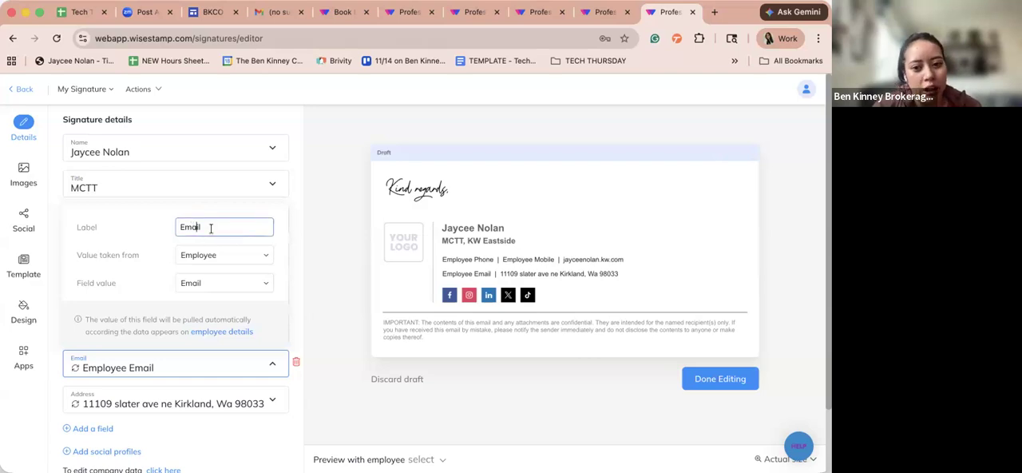
{"action": "left_click", "coordinate": [212, 252]}
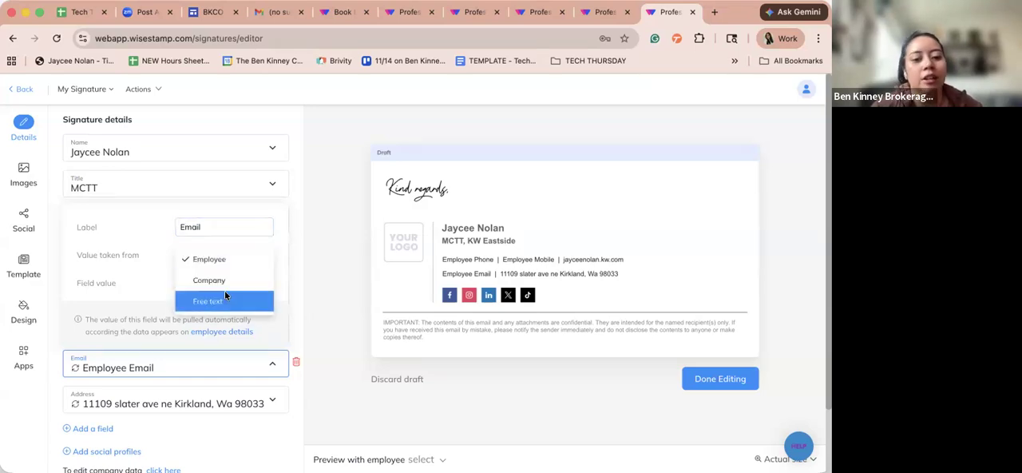
{"action": "left_click", "coordinate": [226, 297]}
{"action": "left_click", "coordinate": [222, 272]}
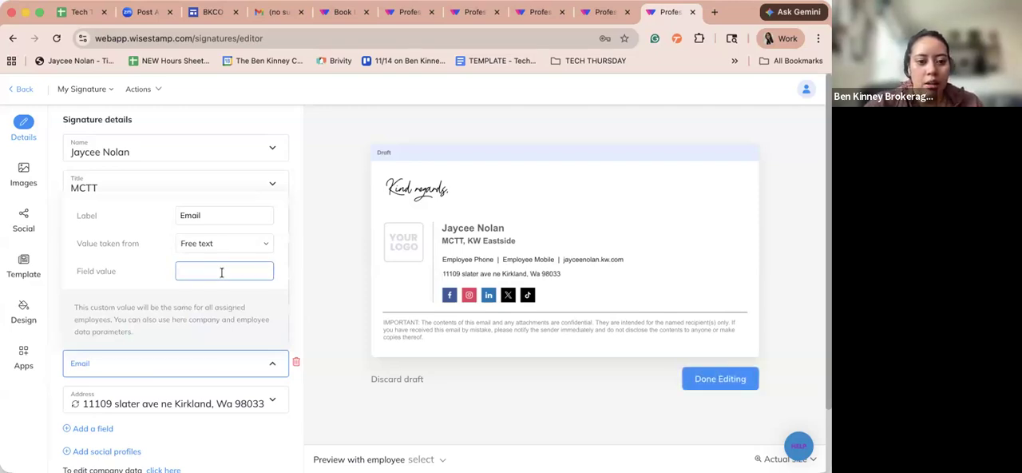
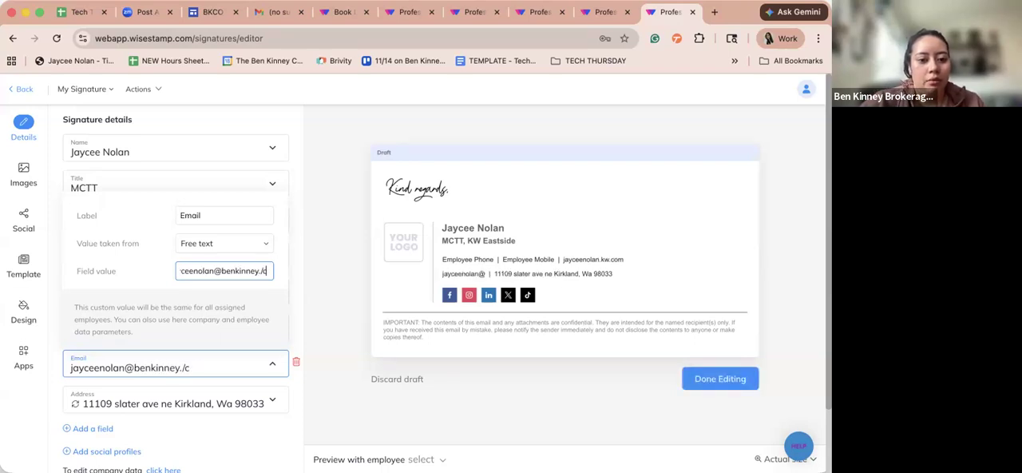
{"action": "left_click", "coordinate": [319, 298]}
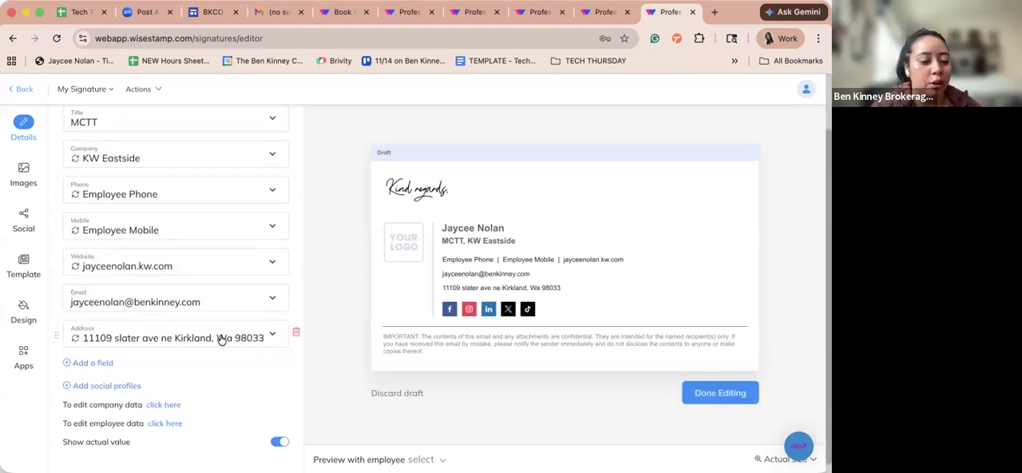
- Look over the signature's social profile fields and remaining details, and open its image settings
{"action": "scroll", "coordinate": [222, 339], "scroll_direction": "down", "scroll_amount": 1}
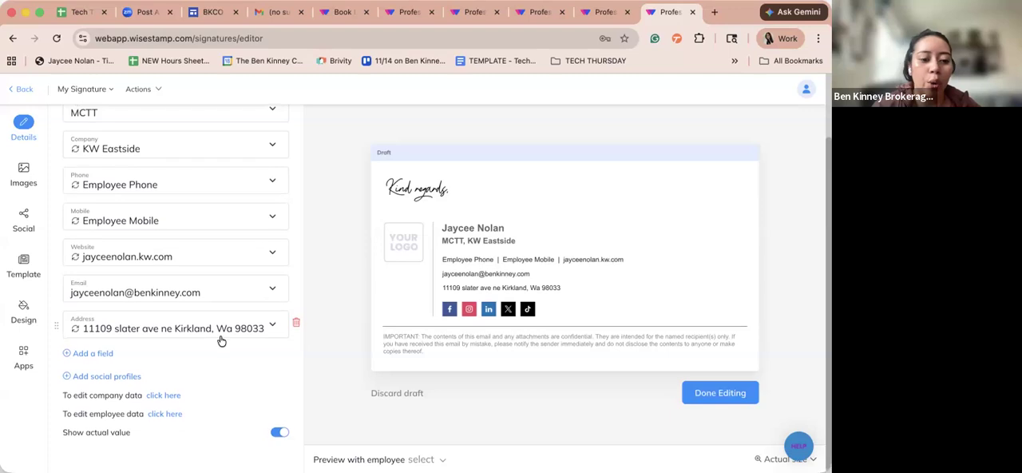
{"action": "left_click", "coordinate": [131, 376]}
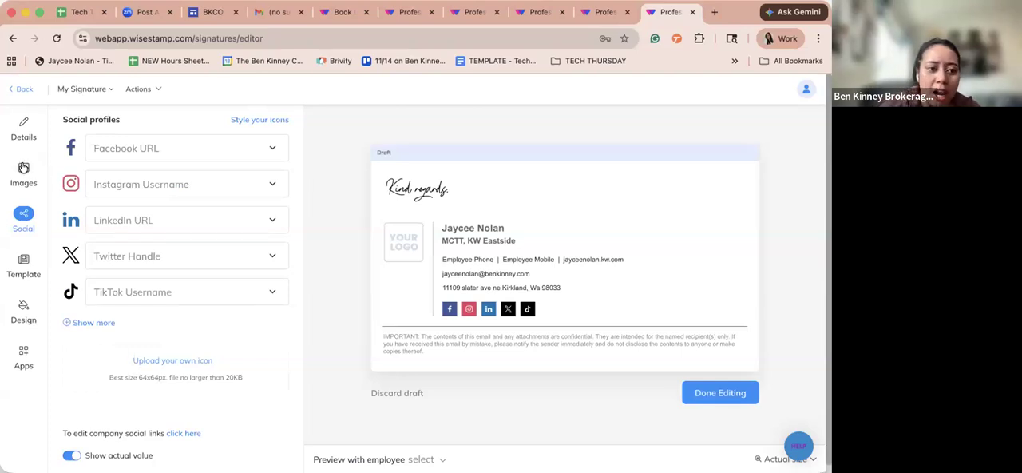
{"action": "left_click", "coordinate": [24, 132]}
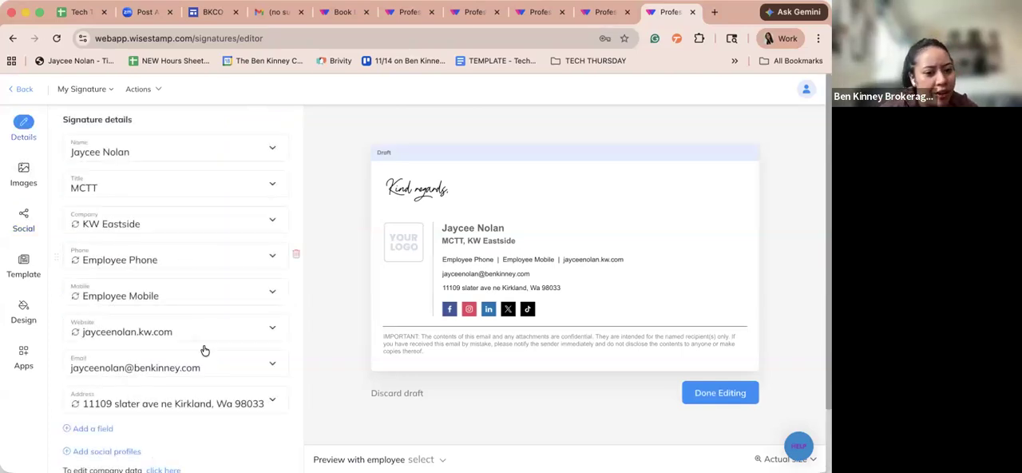
{"action": "scroll", "coordinate": [122, 351], "scroll_direction": "down", "scroll_amount": 2}
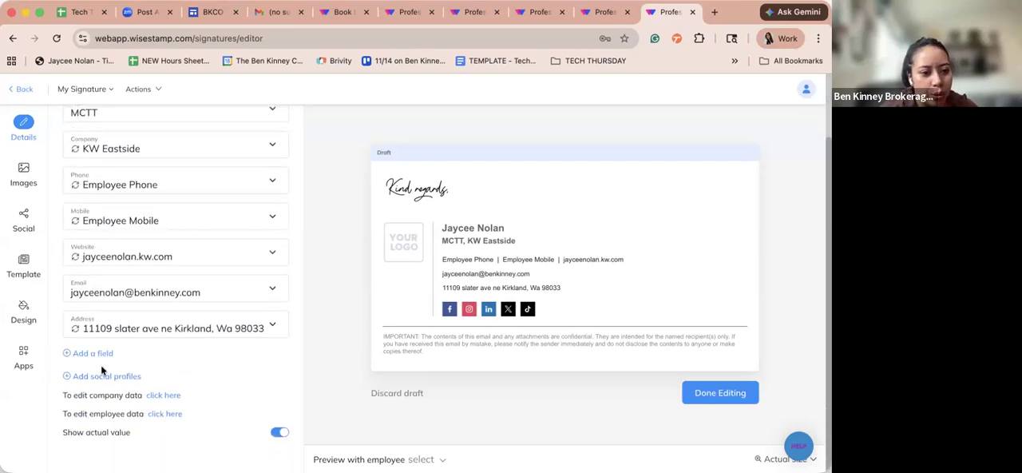
{"action": "left_click", "coordinate": [21, 172]}
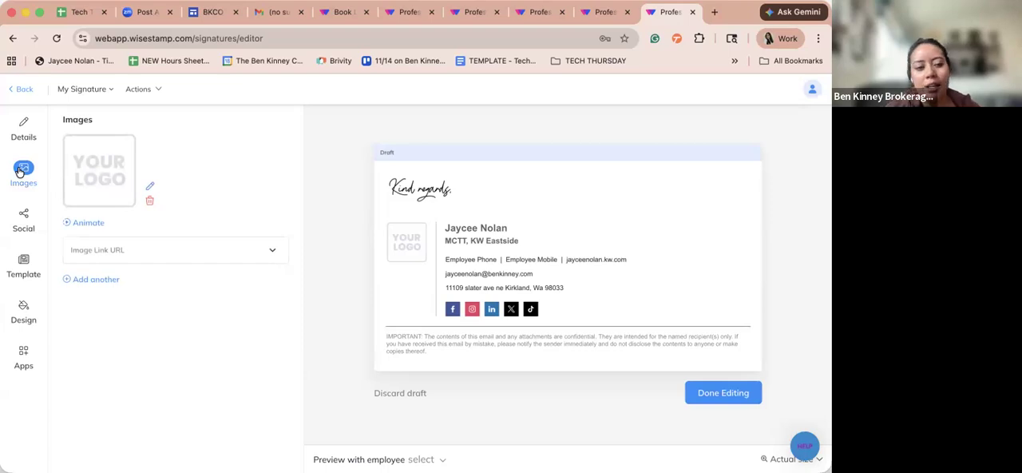
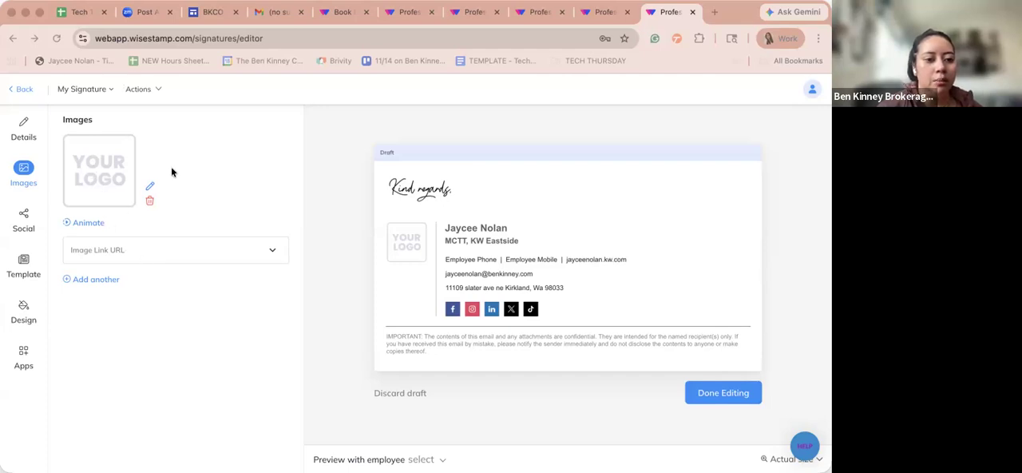
- Open the signature's logo placeholder for editing and switch its value source to Upload custom
{"action": "left_click", "coordinate": [149, 186]}
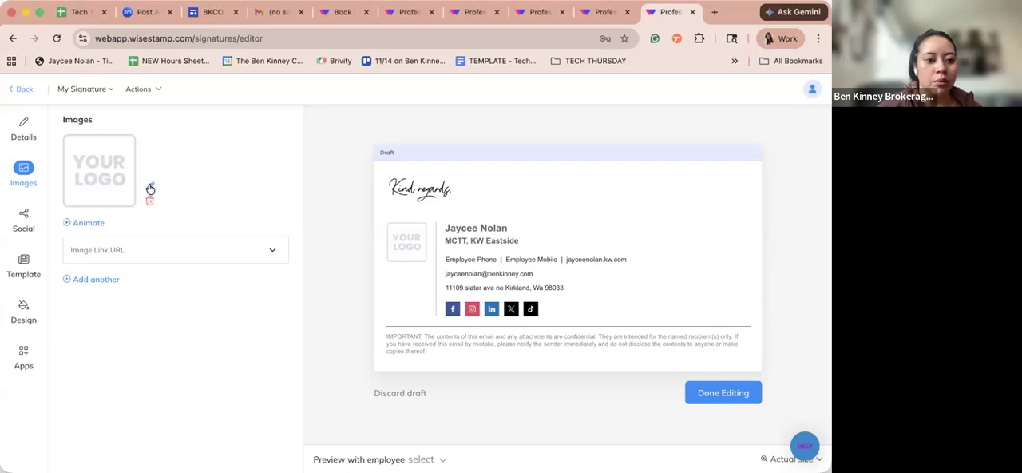
{"action": "left_click", "coordinate": [150, 186]}
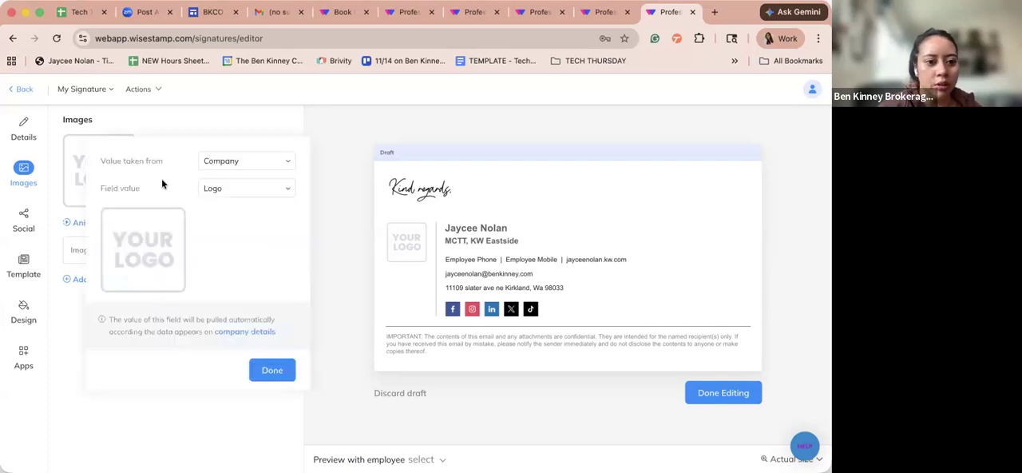
{"action": "left_click", "coordinate": [222, 190]}
{"action": "left_click", "coordinate": [215, 164]}
{"action": "left_click", "coordinate": [222, 202]}
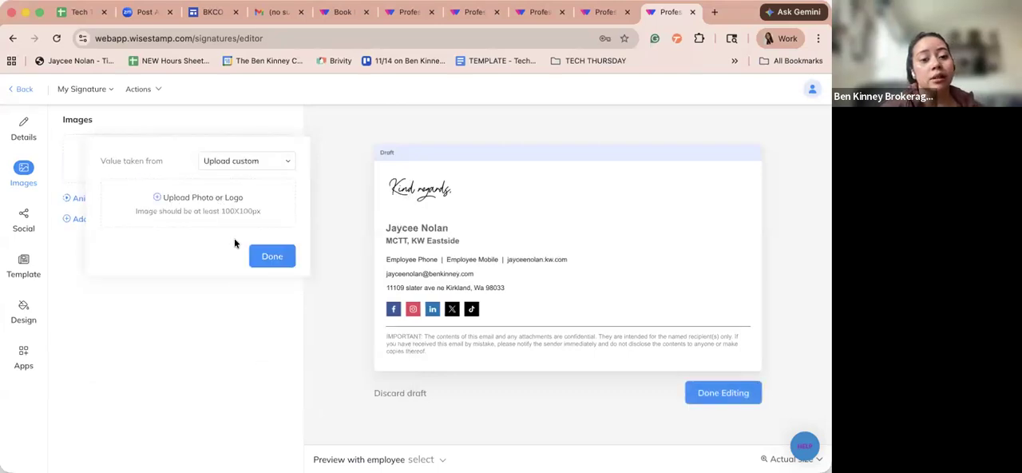
{"action": "left_click", "coordinate": [272, 257]}
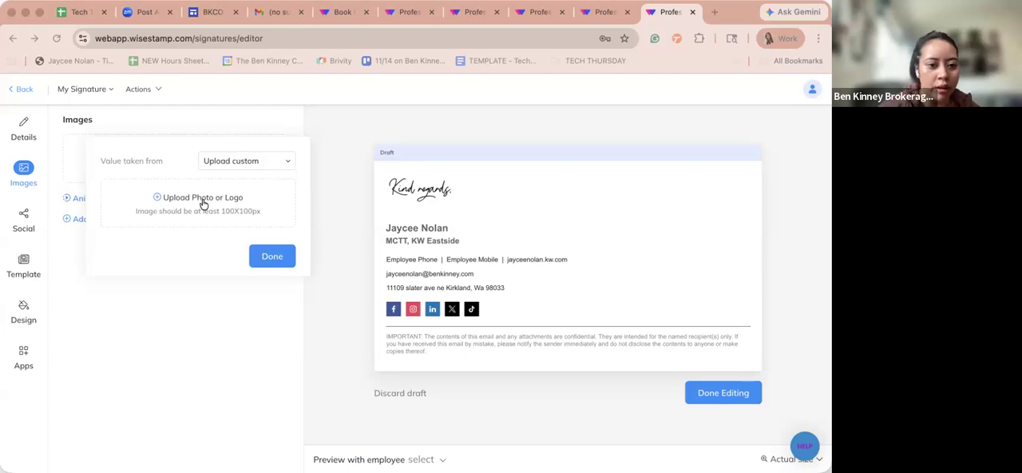
- Upload the employee's headshot from the local files as the signature image
{"action": "left_click", "coordinate": [165, 198]}
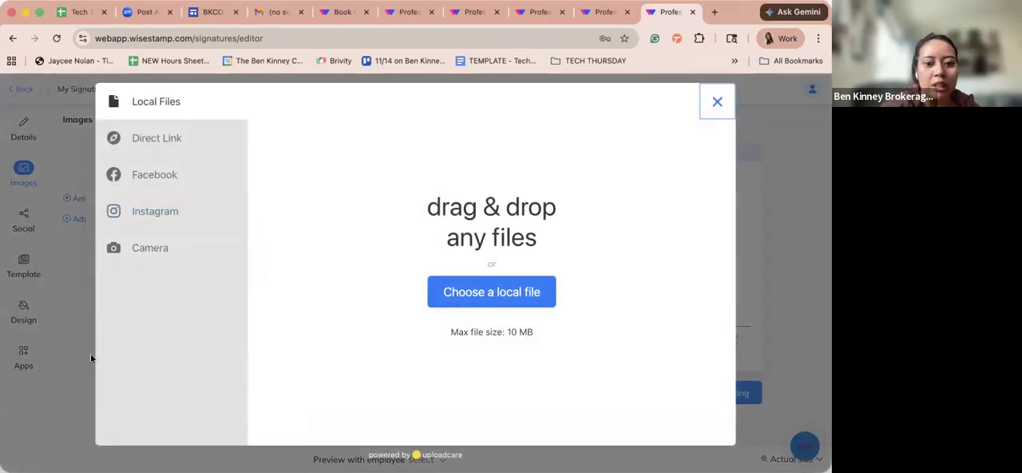
{"action": "left_click", "coordinate": [436, 302]}
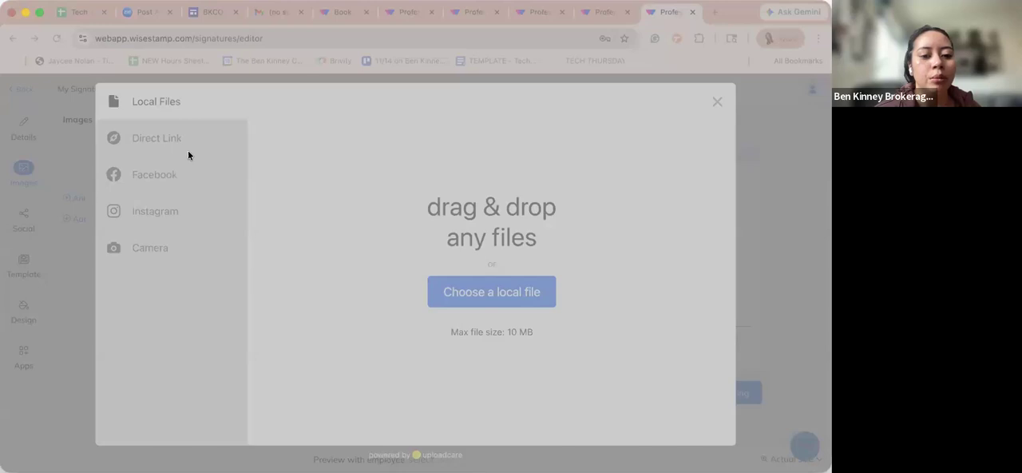
{"action": "double_click", "coordinate": [321, 190]}
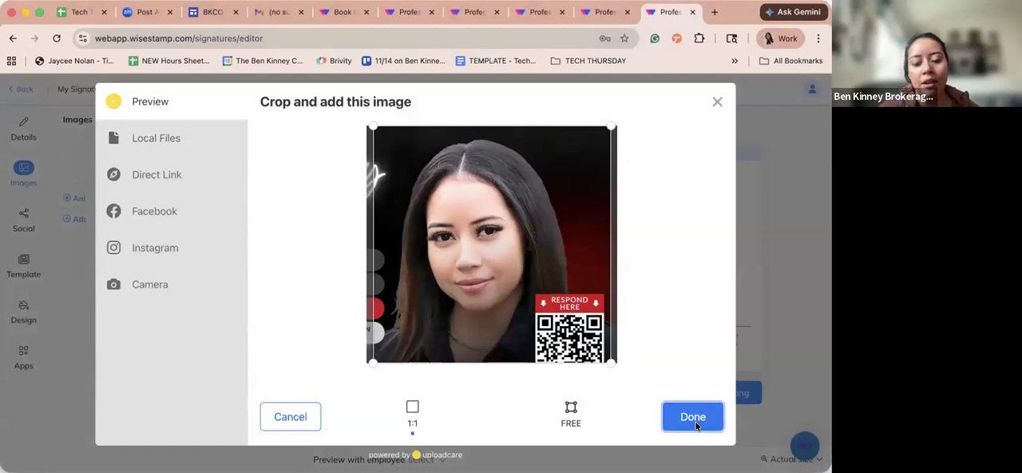
- Crop the headshot freely to a tighter frame around the face and add it to the signature
{"action": "left_click", "coordinate": [570, 409]}
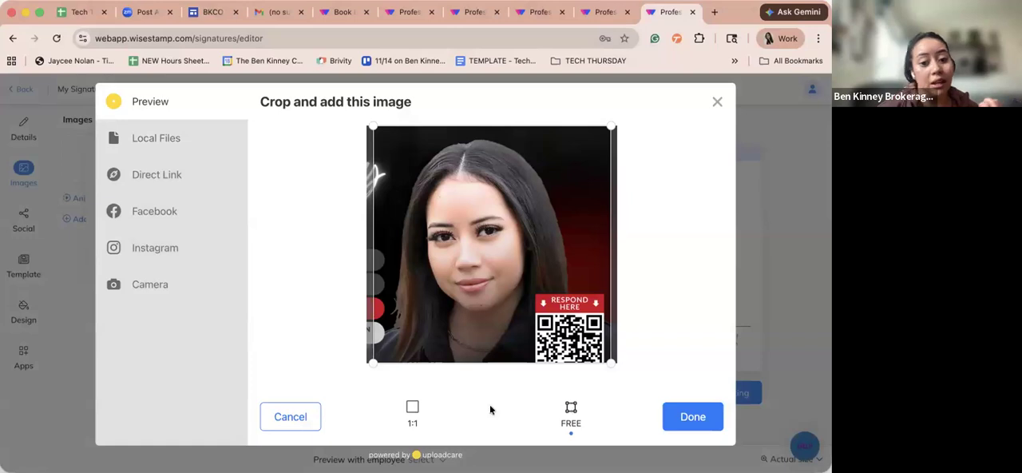
{"action": "left_click_drag", "start_coordinate": [611, 360], "coordinate": [566, 316]}
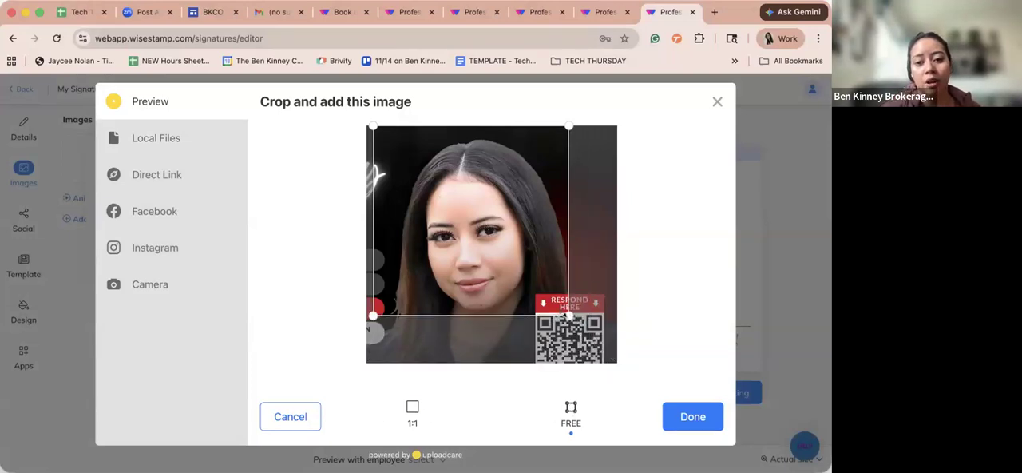
{"action": "left_click_drag", "start_coordinate": [379, 134], "coordinate": [395, 149]}
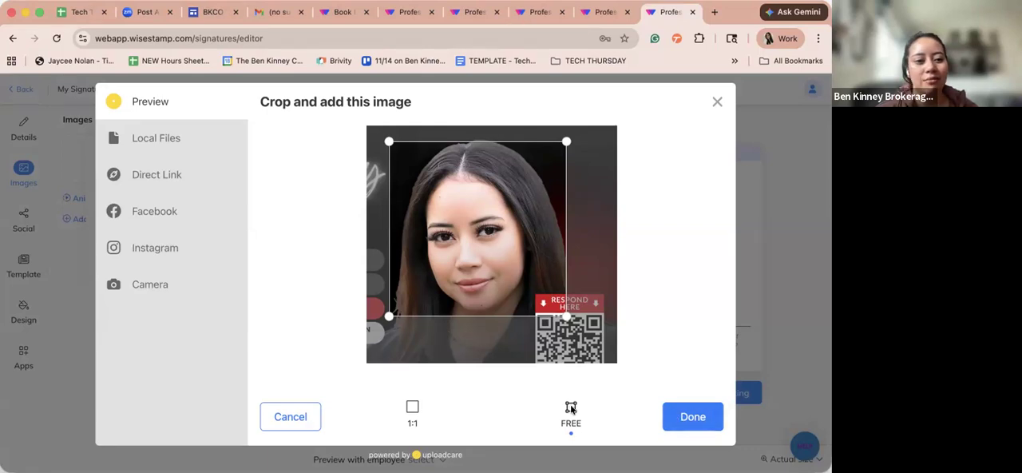
{"action": "left_click", "coordinate": [684, 415]}
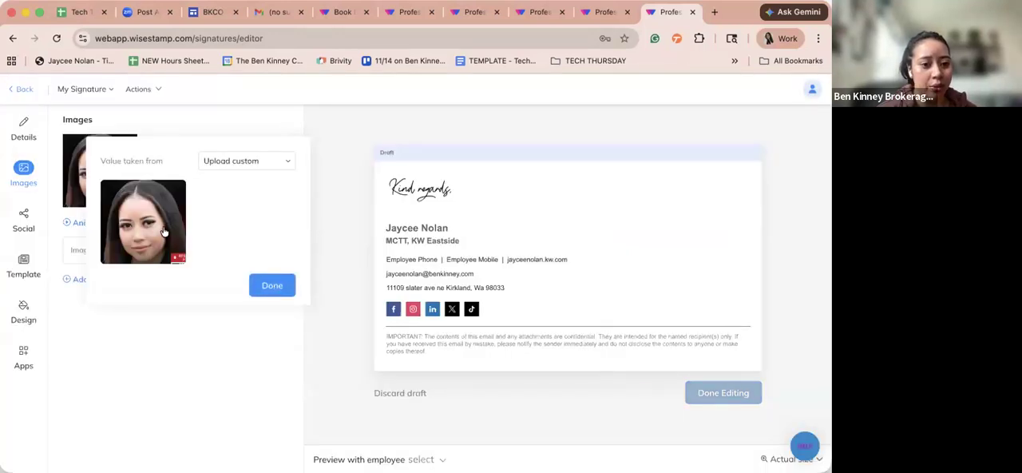
{"action": "left_click", "coordinate": [163, 232]}
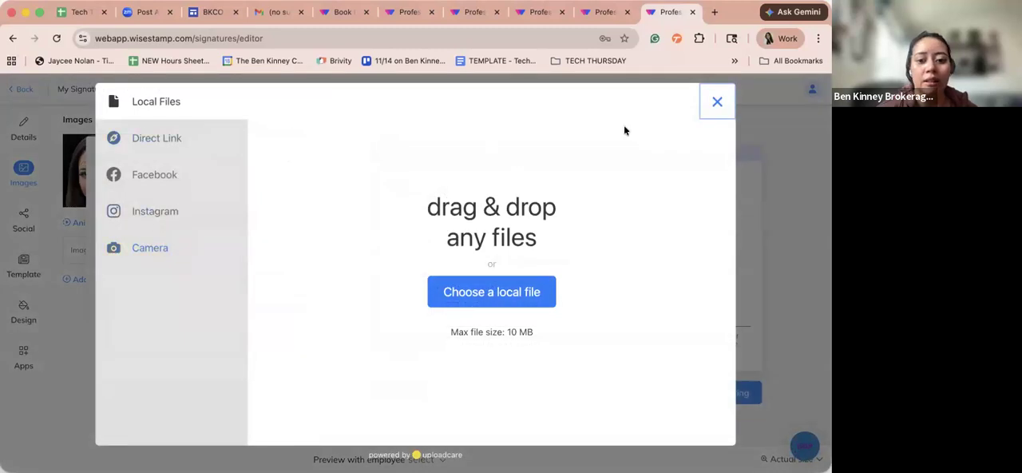
{"action": "left_click", "coordinate": [712, 101]}
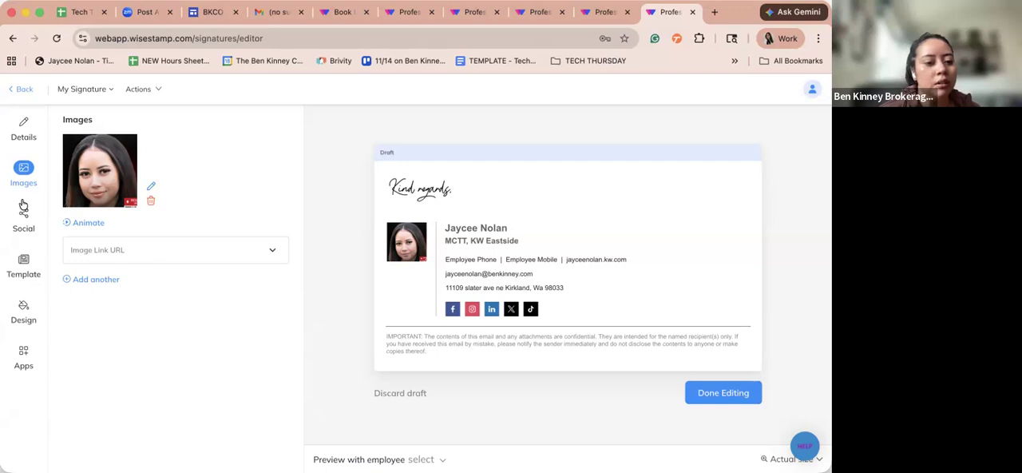
- Add a second custom image slot to the signature, and open the Eastside logo folder from the BKCO Hub site
{"action": "left_click", "coordinate": [81, 281]}
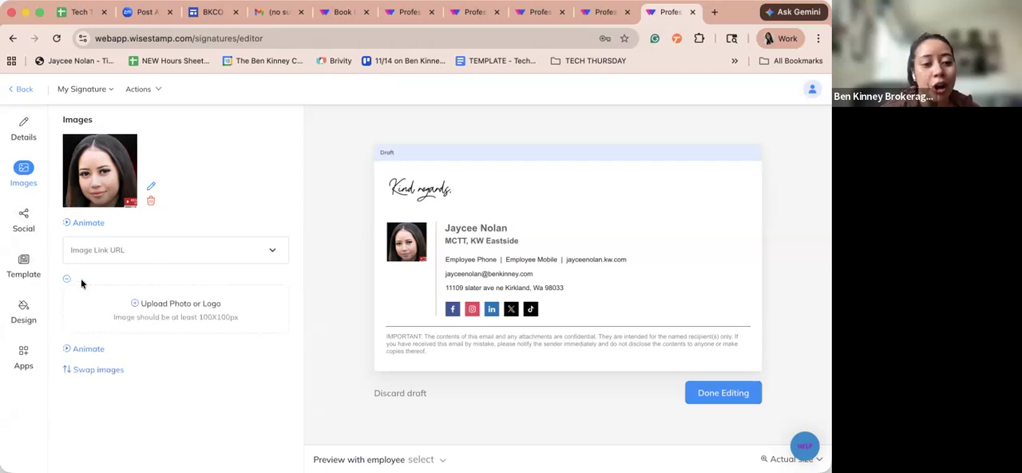
{"action": "left_click", "coordinate": [135, 305]}
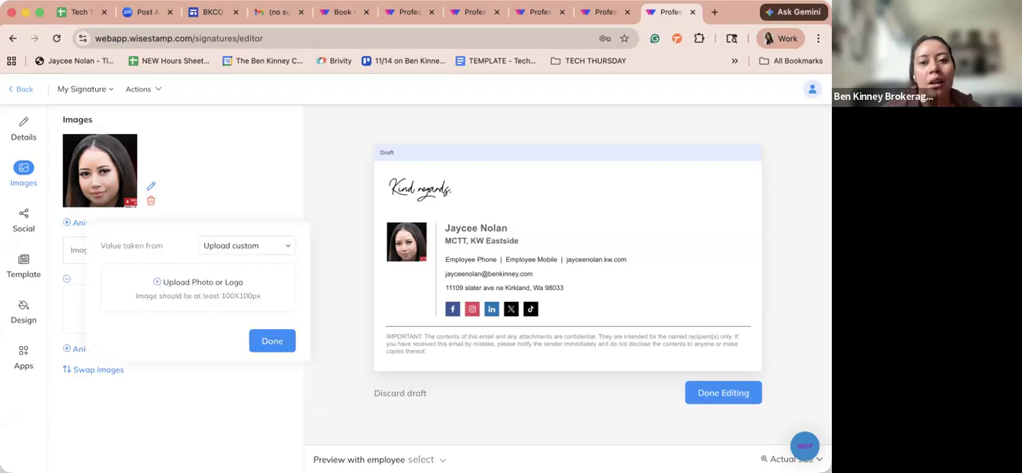
{"action": "left_click", "coordinate": [214, 13]}
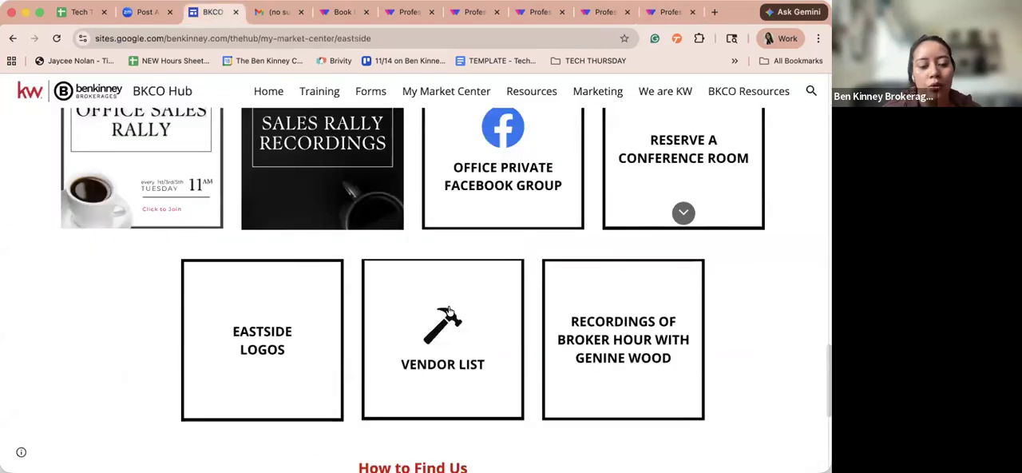
{"action": "left_click", "coordinate": [254, 324]}
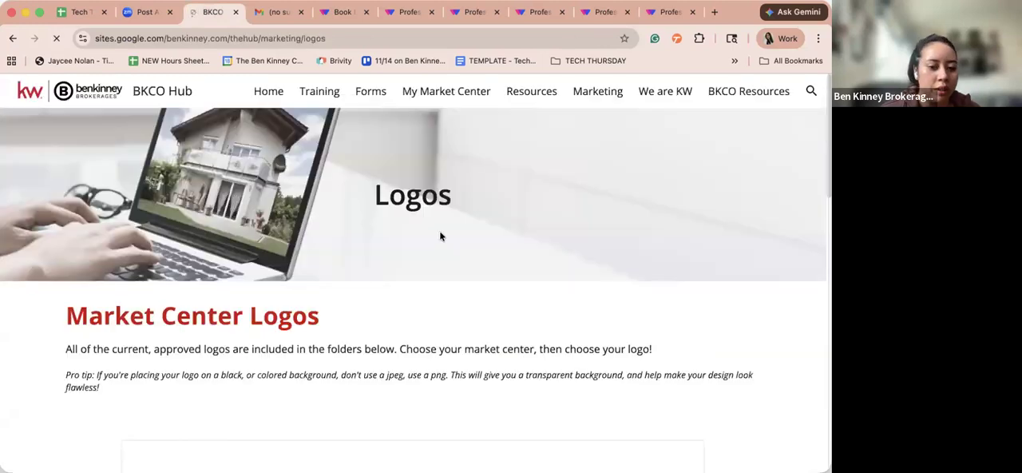
{"action": "scroll", "coordinate": [440, 232], "scroll_direction": "down", "scroll_amount": 4}
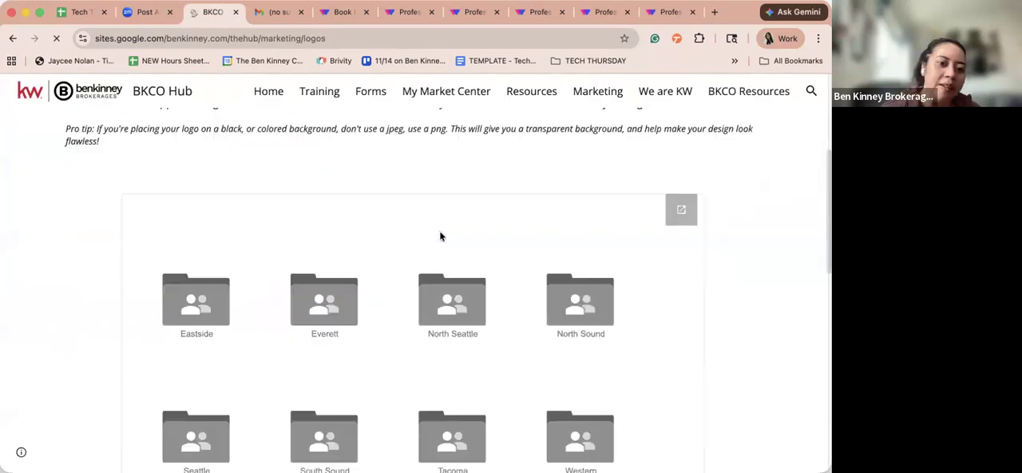
{"action": "left_click", "coordinate": [207, 296]}
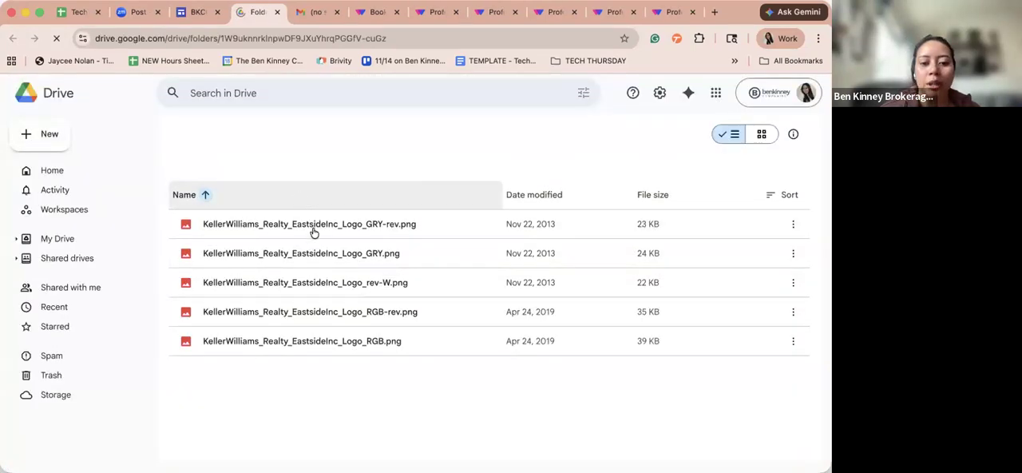
- Preview the Eastside logo files in Google Drive and download KellerWilliams_Realty_EastsideInc_Logo_GRY.png
{"action": "left_click", "coordinate": [315, 237]}
{"action": "left_click", "coordinate": [324, 263]}
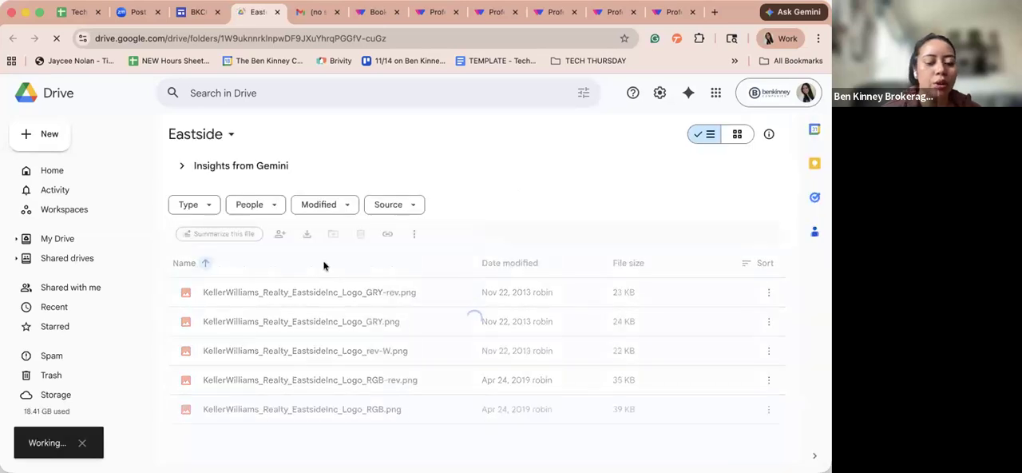
{"action": "double_click", "coordinate": [324, 265]}
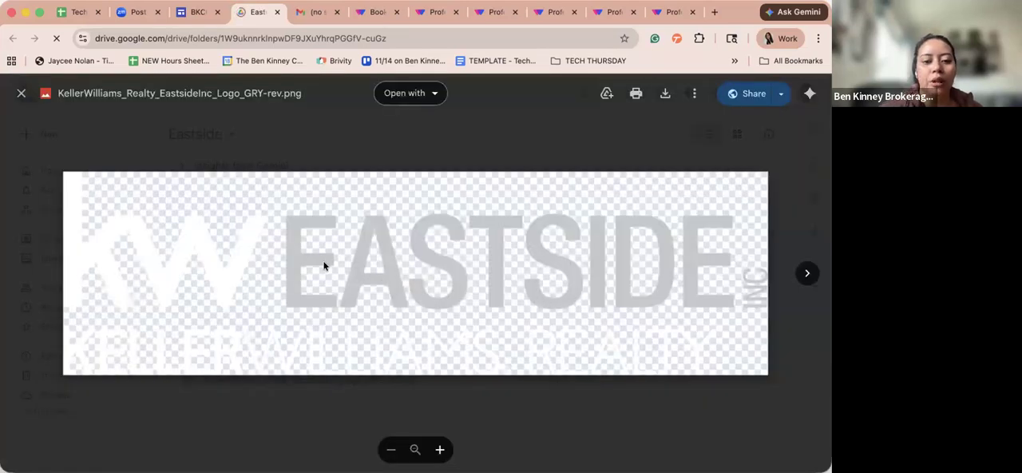
{"action": "key", "text": "Right"}
{"action": "key", "text": "Right"}
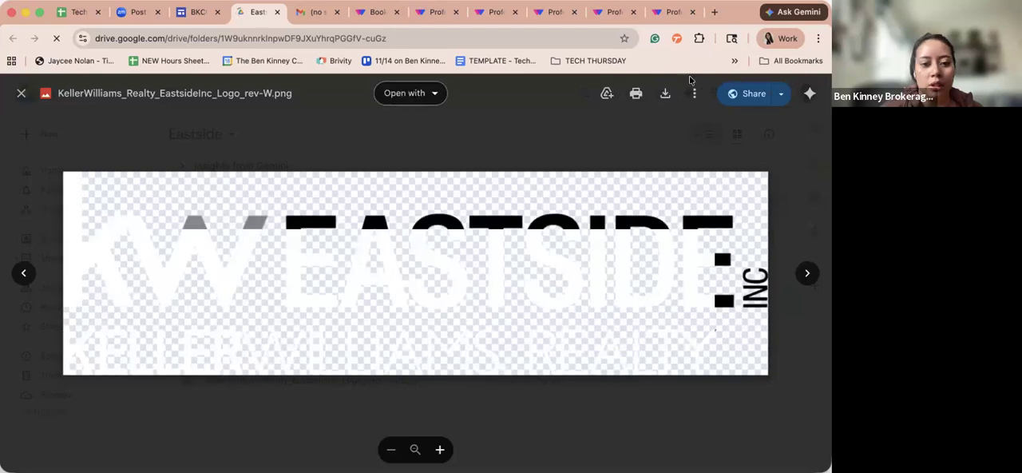
{"action": "key", "text": "Right"}
{"action": "left_click", "coordinate": [665, 94]}
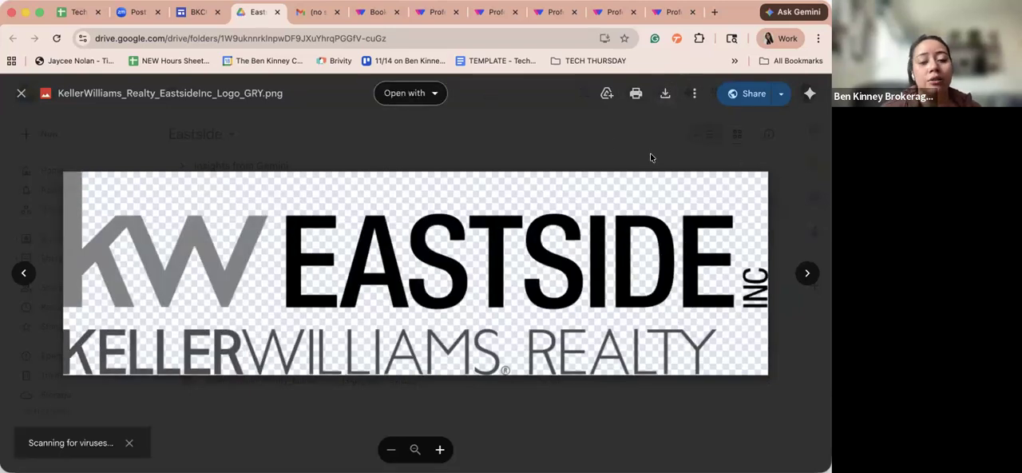
{"action": "key", "text": "Escape"}
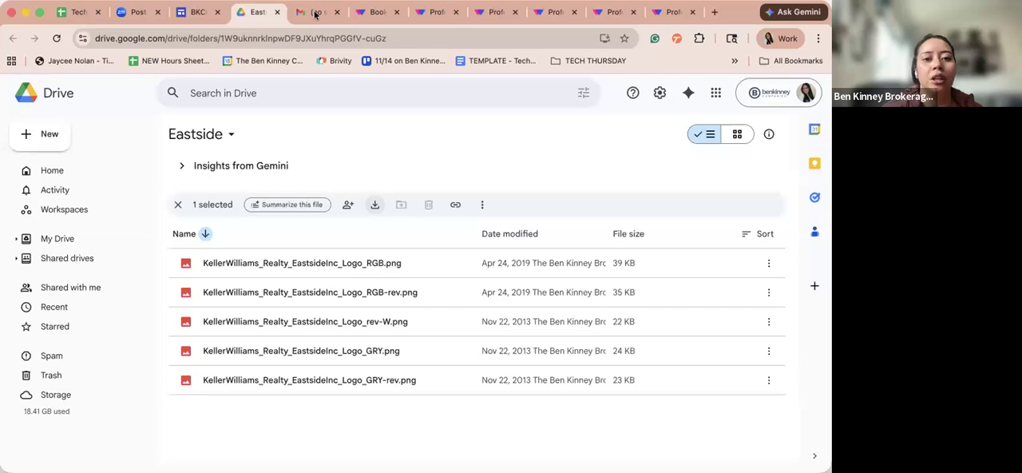
- Return to the WiseStamp signature editor and upload the downloaded KW Eastside logo as the second image
{"action": "left_click", "coordinate": [375, 12]}
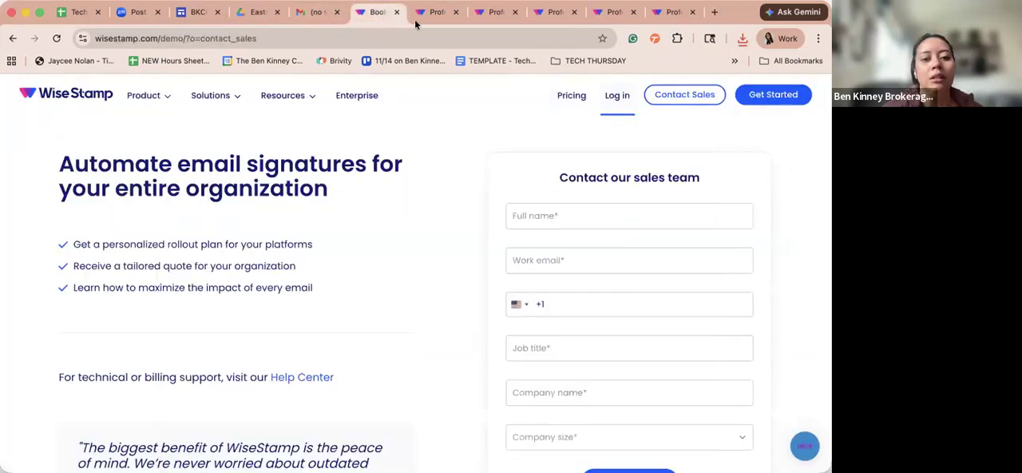
{"action": "left_click", "coordinate": [669, 16]}
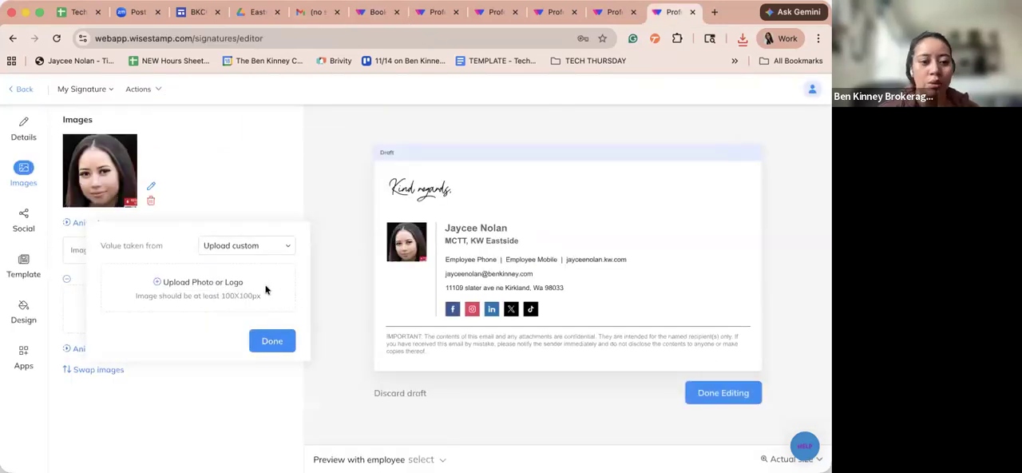
{"action": "left_click", "coordinate": [189, 283]}
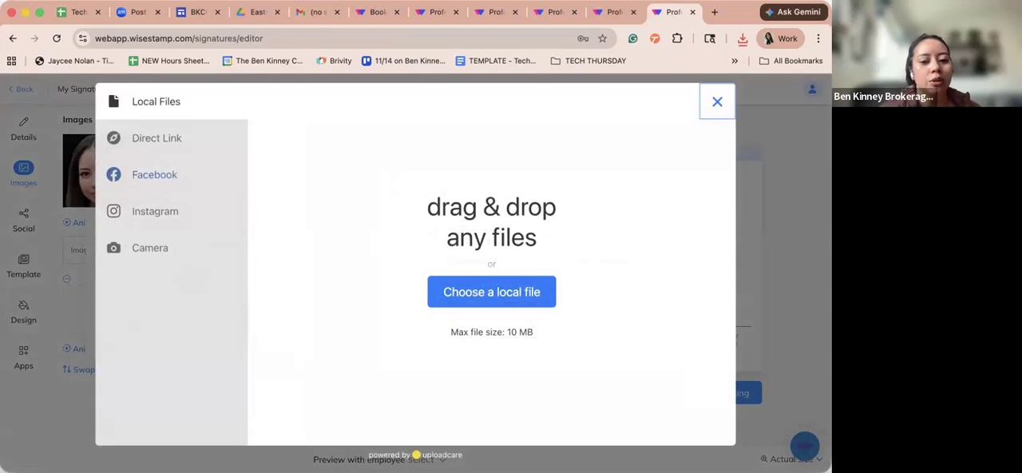
{"action": "left_click", "coordinate": [480, 283]}
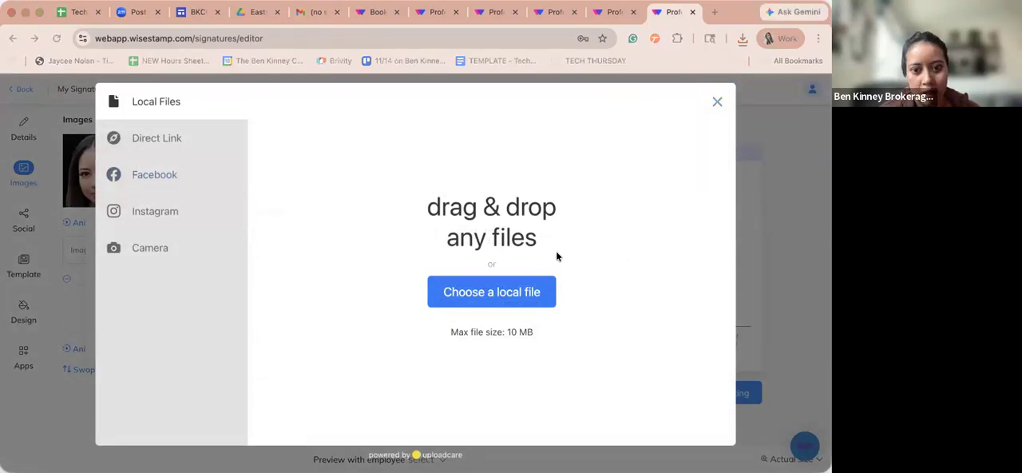
{"action": "double_click", "coordinate": [356, 162]}
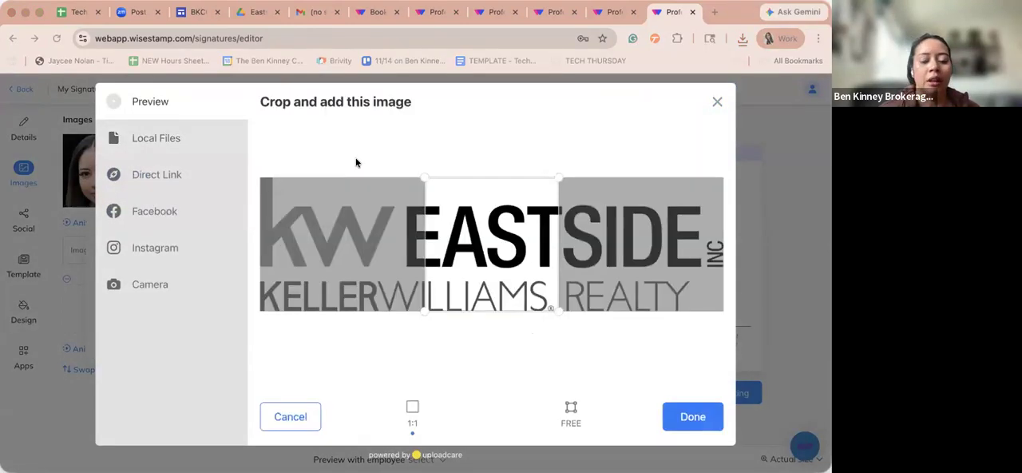
- Expand the logo's crop freely to cover the whole KW Eastside logo and add it to the signature
{"action": "left_click", "coordinate": [571, 407]}
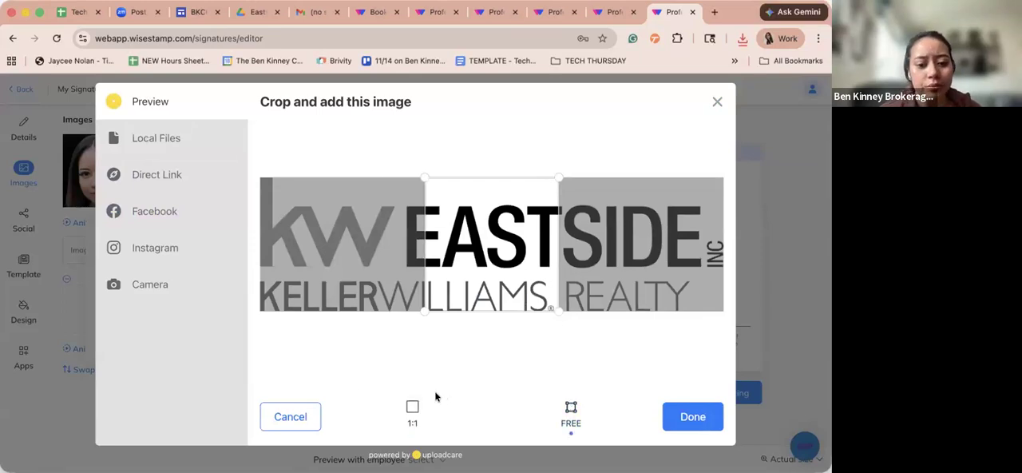
{"action": "left_click_drag", "start_coordinate": [551, 307], "coordinate": [734, 340]}
{"action": "left_click_drag", "start_coordinate": [424, 312], "coordinate": [246, 310]}
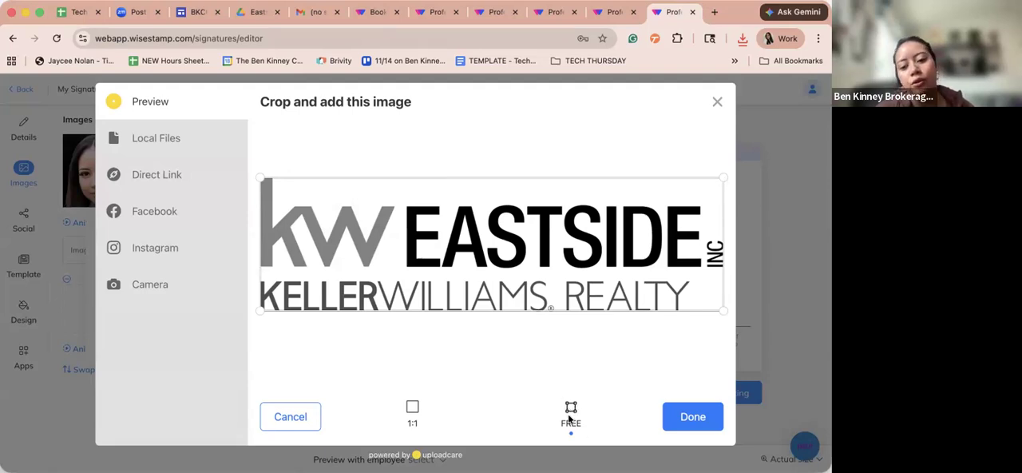
{"action": "left_click", "coordinate": [710, 423]}
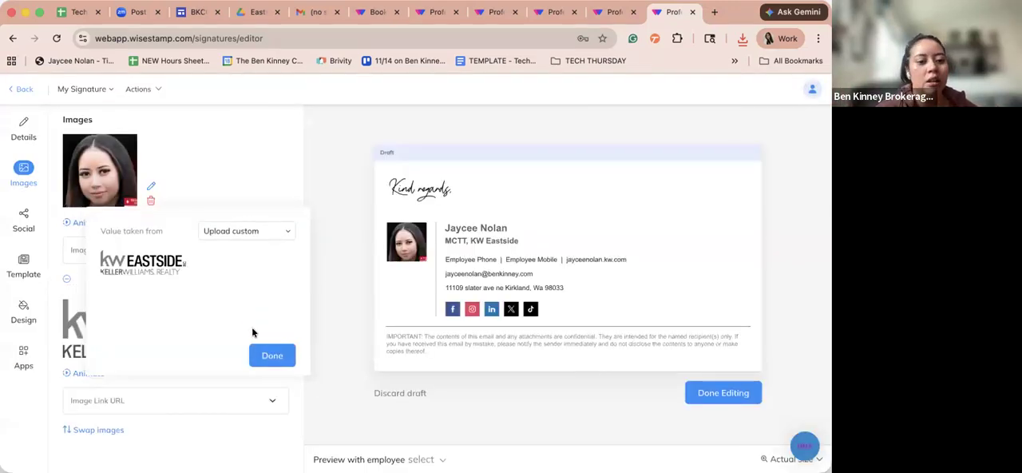
{"action": "left_click", "coordinate": [274, 355]}
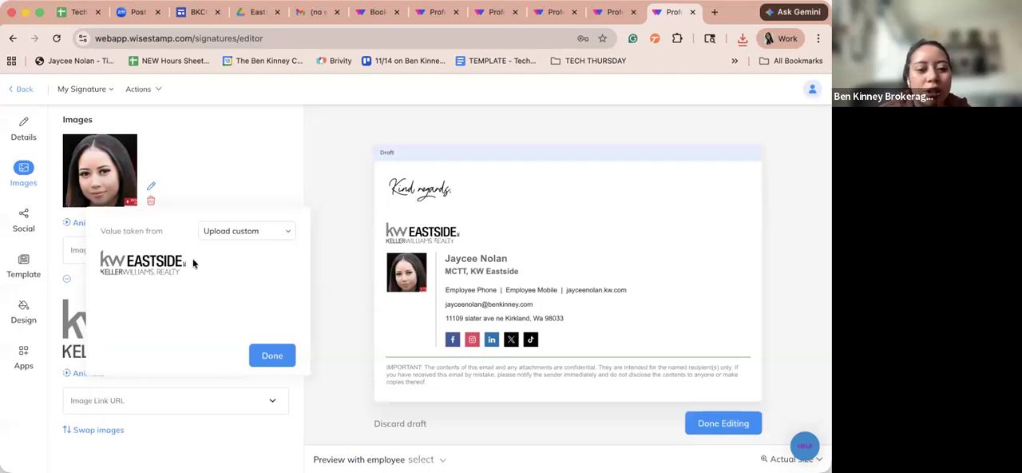
{"action": "left_click", "coordinate": [278, 355]}
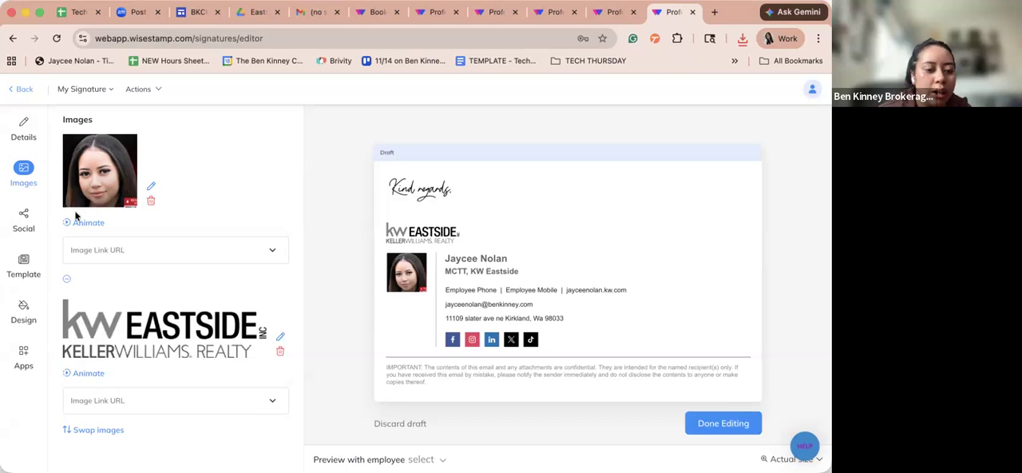
- Swap the positions of the headshot and the KW Eastside logo in the signature
{"action": "left_click", "coordinate": [87, 432]}
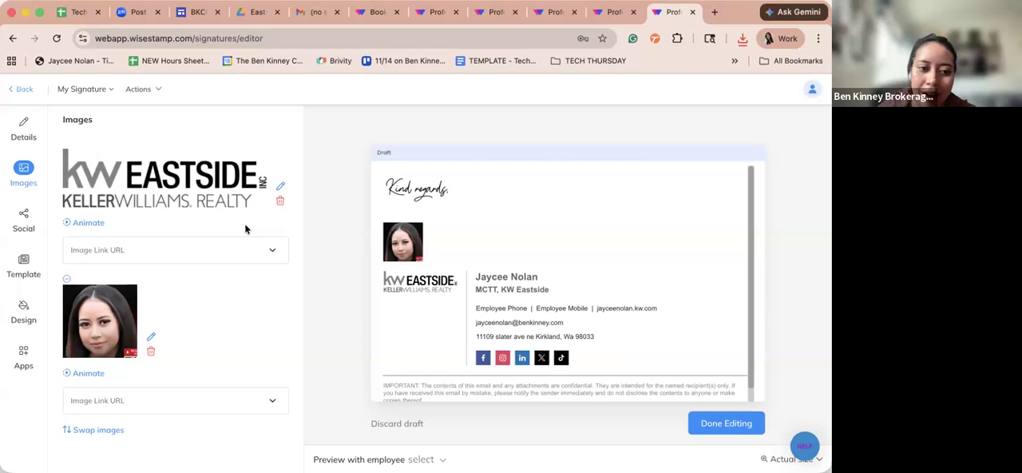
- Remove the KW Eastside logo from the signature's images and show the signature's social profiles
{"action": "left_click", "coordinate": [280, 200]}
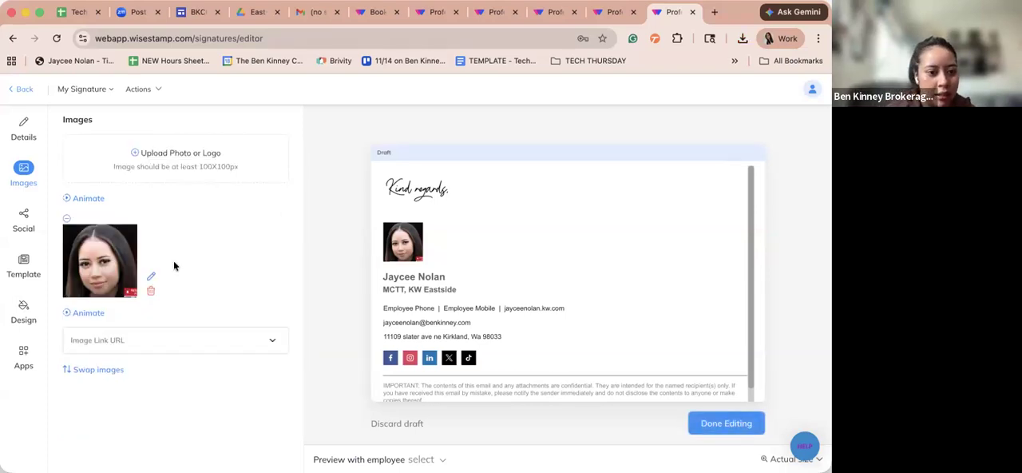
{"action": "left_click", "coordinate": [24, 230]}
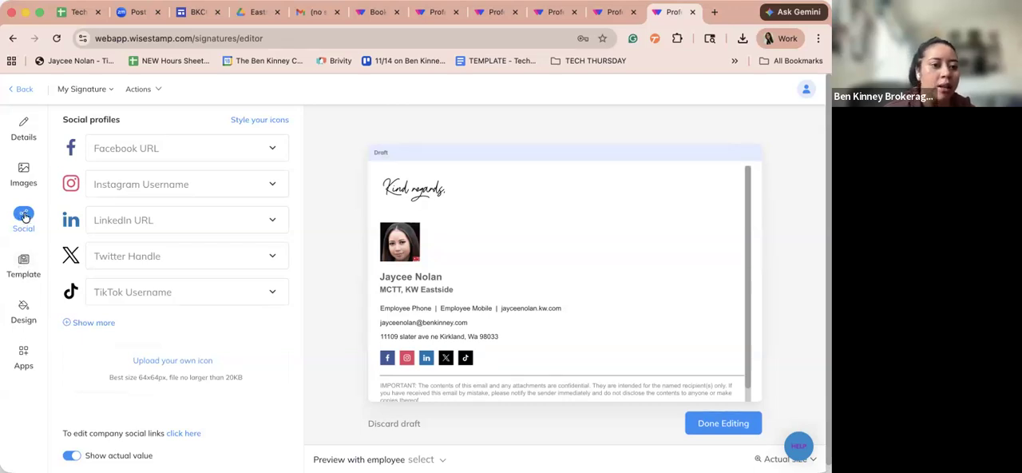
{"action": "mouse_move", "coordinate": [142, 147]}
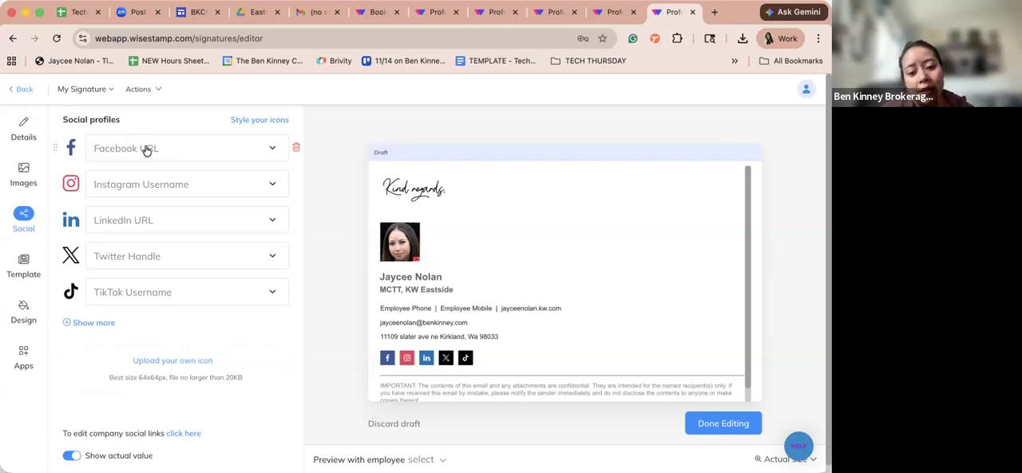
- Examine the additional social network icons available for the signature, such as Twitter, Zillow and Threads
{"action": "left_click", "coordinate": [114, 322]}
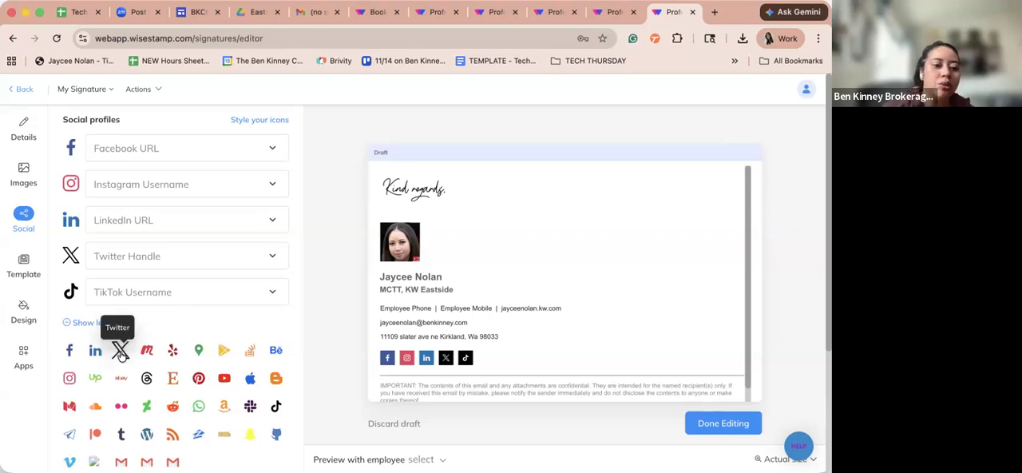
{"action": "left_click", "coordinate": [77, 323]}
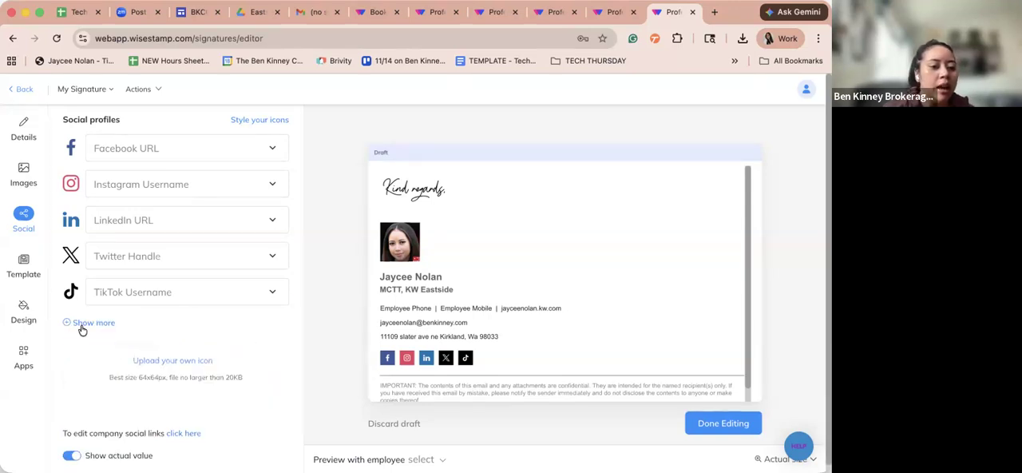
{"action": "left_click", "coordinate": [77, 322]}
{"action": "scroll", "coordinate": [159, 399], "scroll_direction": "down", "scroll_amount": 2}
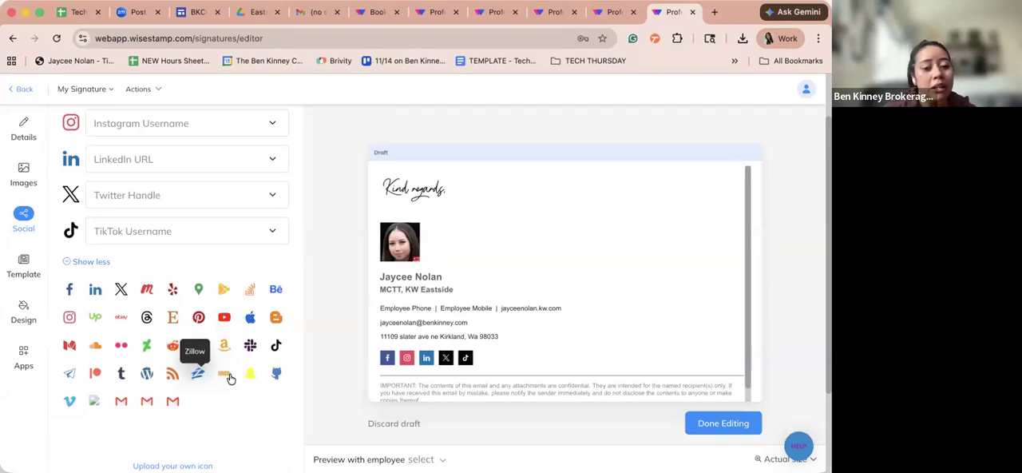
{"action": "scroll", "coordinate": [200, 376], "scroll_direction": "up", "scroll_amount": 1}
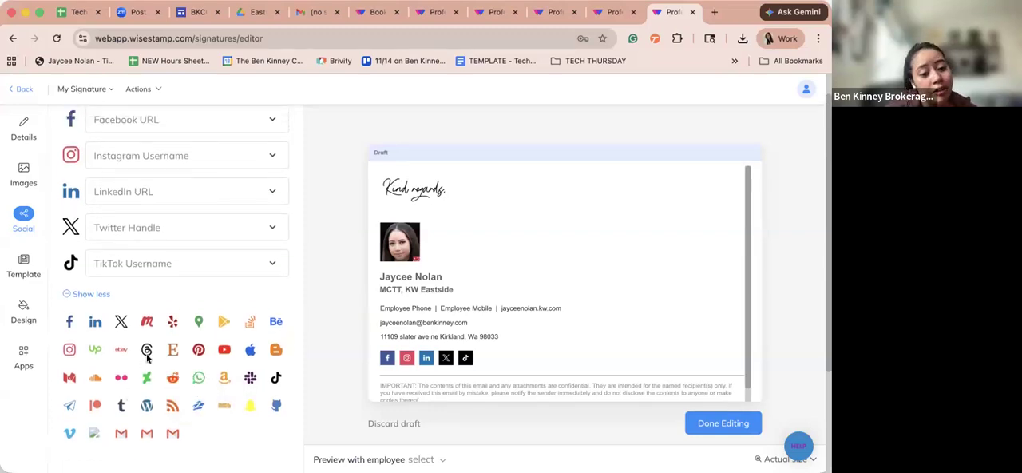
{"action": "scroll", "coordinate": [146, 353], "scroll_direction": "up", "scroll_amount": 1}
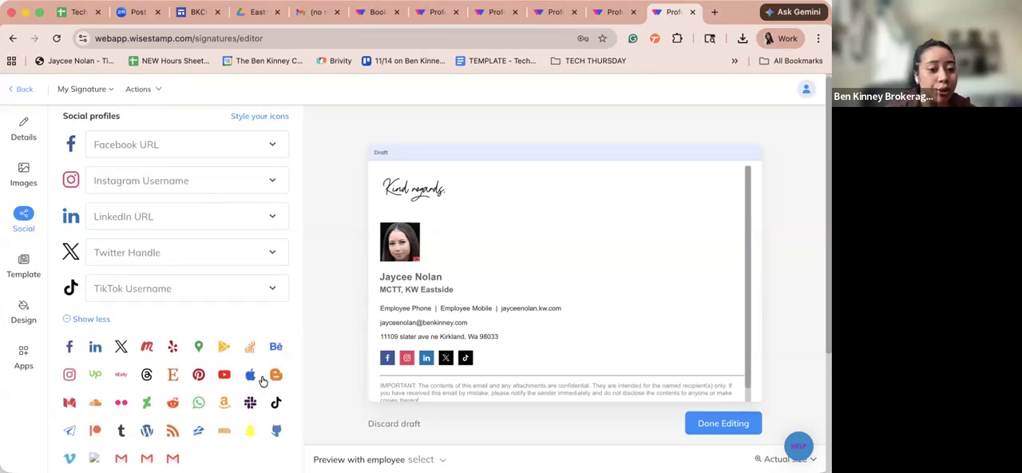
{"action": "left_click", "coordinate": [71, 320]}
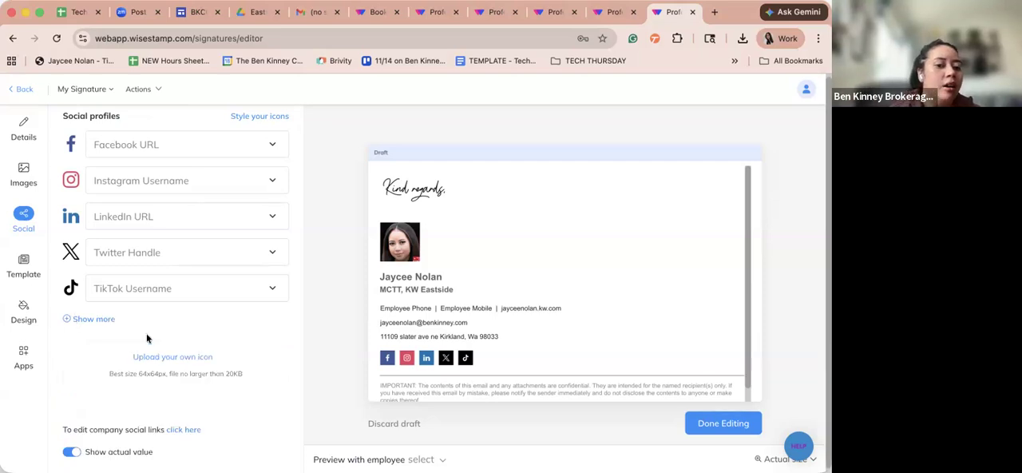
{"action": "scroll", "coordinate": [146, 333], "scroll_direction": "down", "scroll_amount": 1}
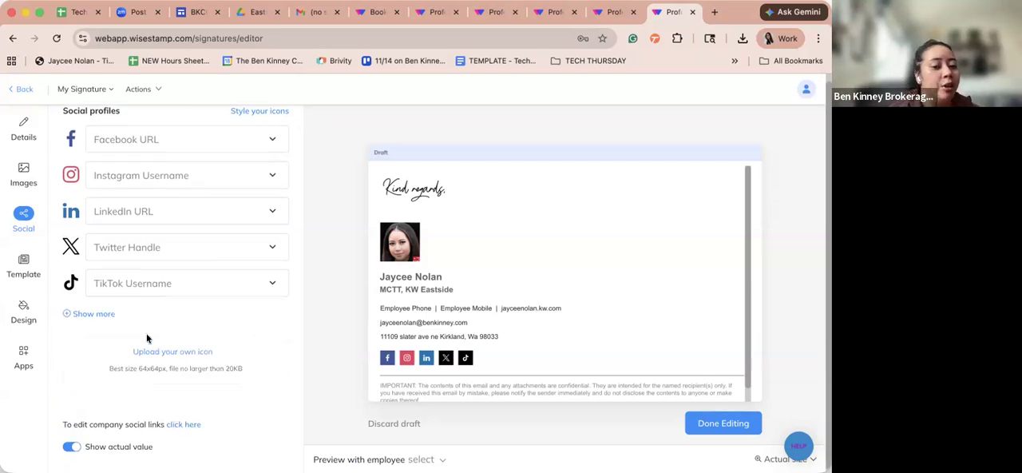
{"action": "left_click", "coordinate": [86, 314]}
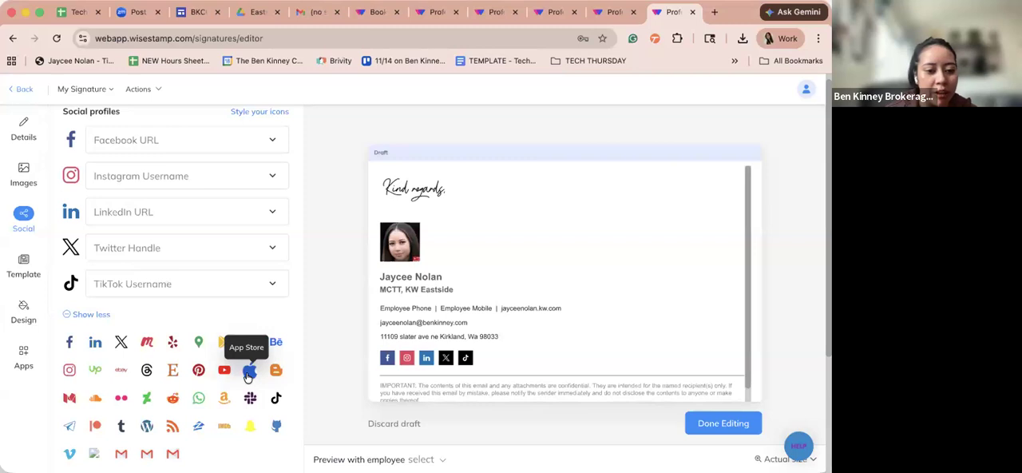
{"action": "left_click", "coordinate": [88, 314]}
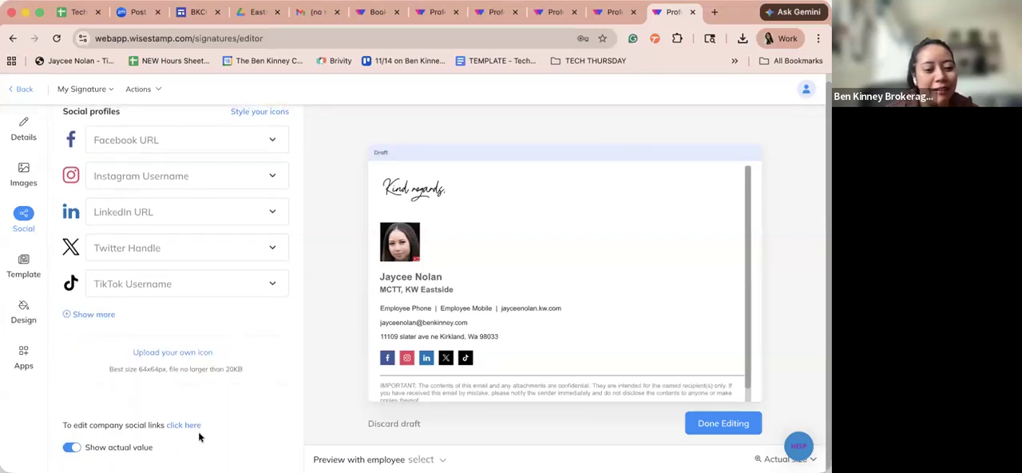
- Open the company profile's social links and look over the link fields from Facebook to TikTok
{"action": "left_click", "coordinate": [183, 425]}
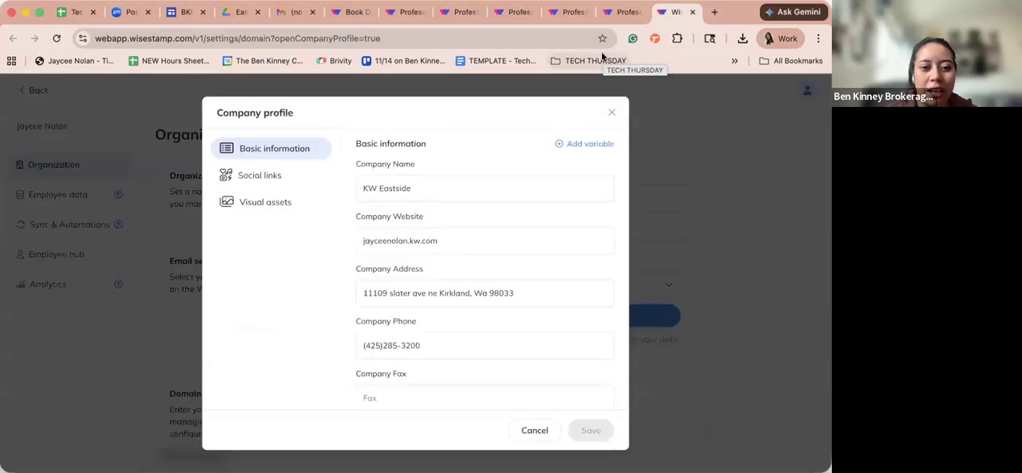
{"action": "left_click", "coordinate": [252, 175]}
{"action": "left_click", "coordinate": [415, 174]}
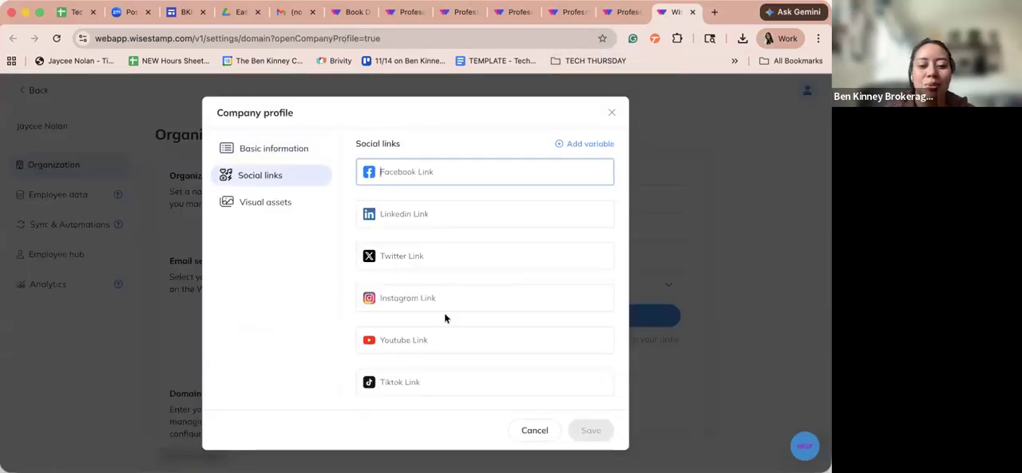
{"action": "left_click", "coordinate": [413, 217]}
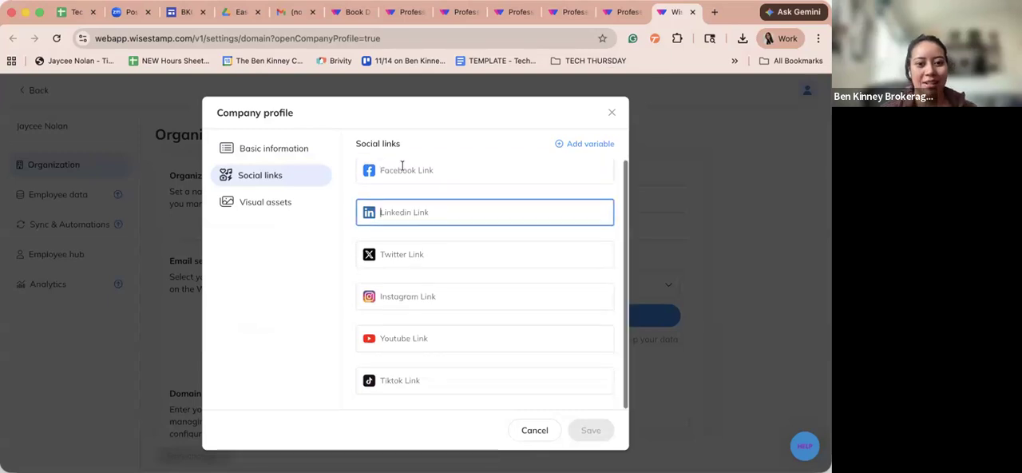
{"action": "left_click", "coordinate": [569, 164]}
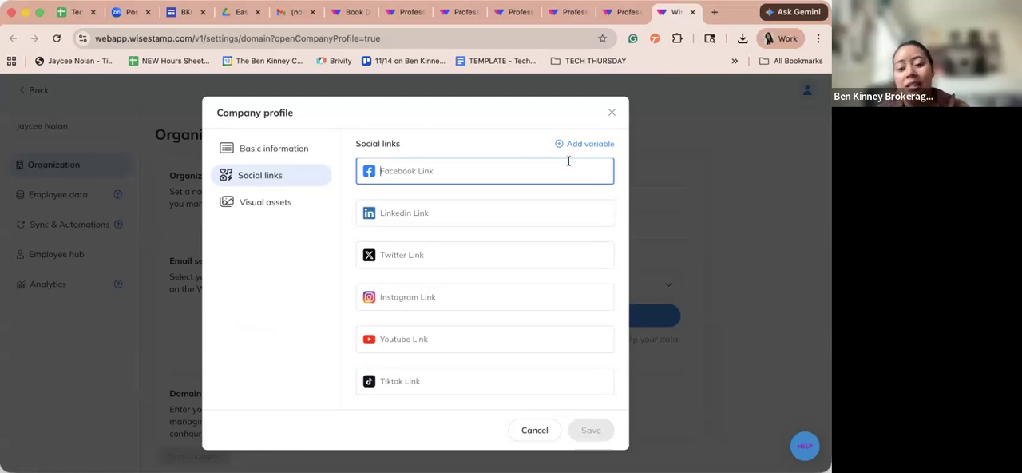
{"action": "type", "text": "s"}
{"action": "key", "text": "BackSpace"}
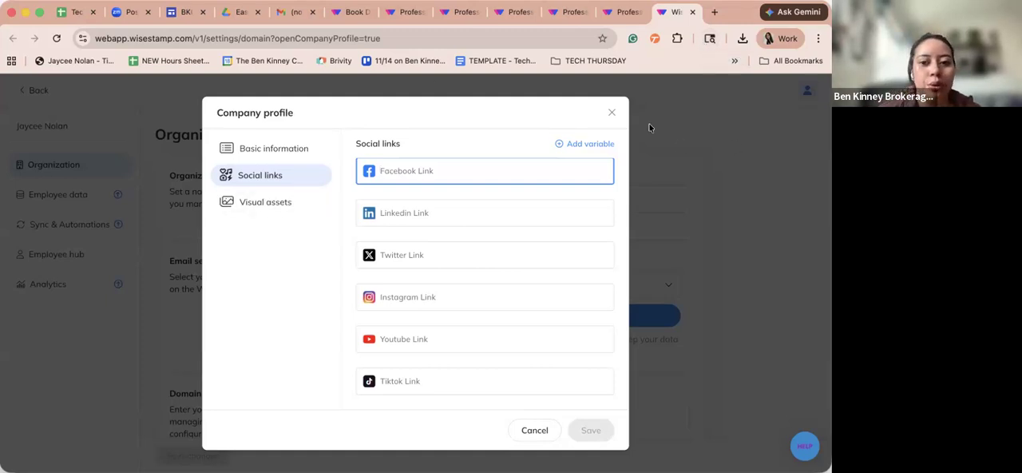
- Upload the KW Eastside logo as the company logo and save the company profile changes across all signatures
{"action": "left_click", "coordinate": [253, 209]}
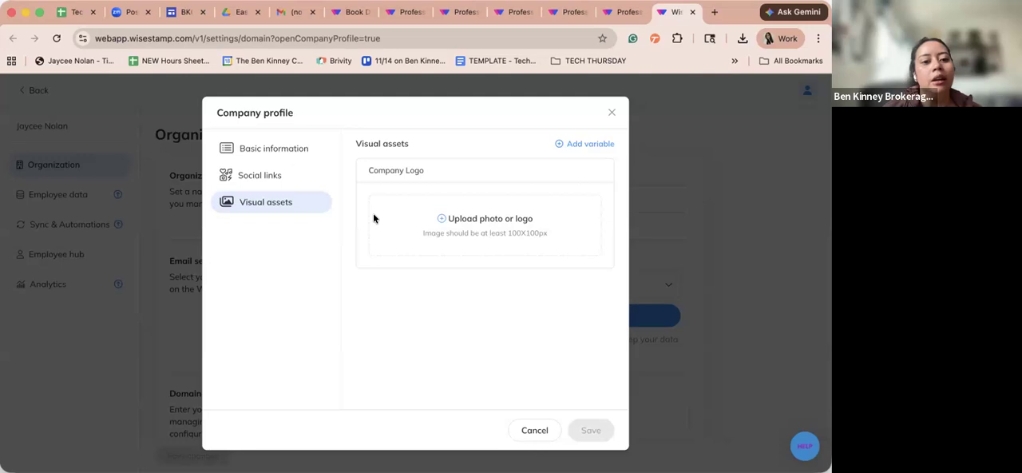
{"action": "left_click", "coordinate": [480, 219]}
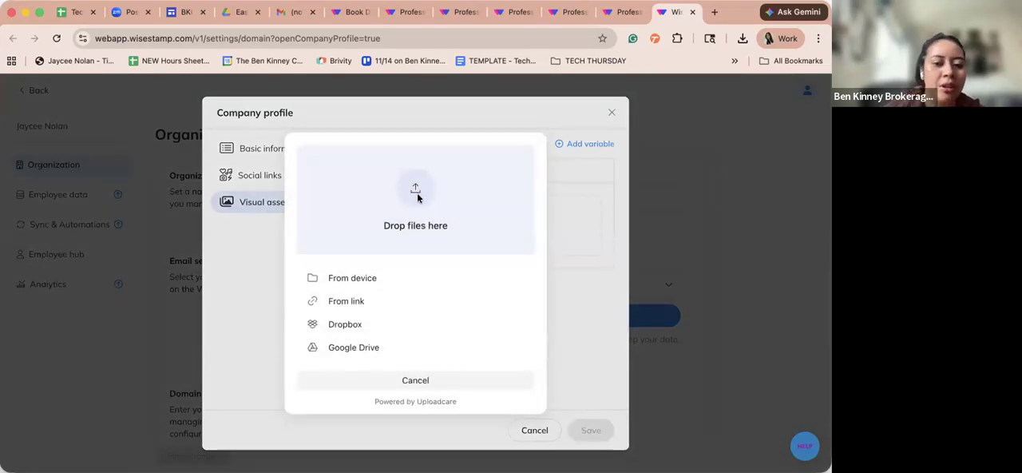
{"action": "left_click", "coordinate": [417, 194]}
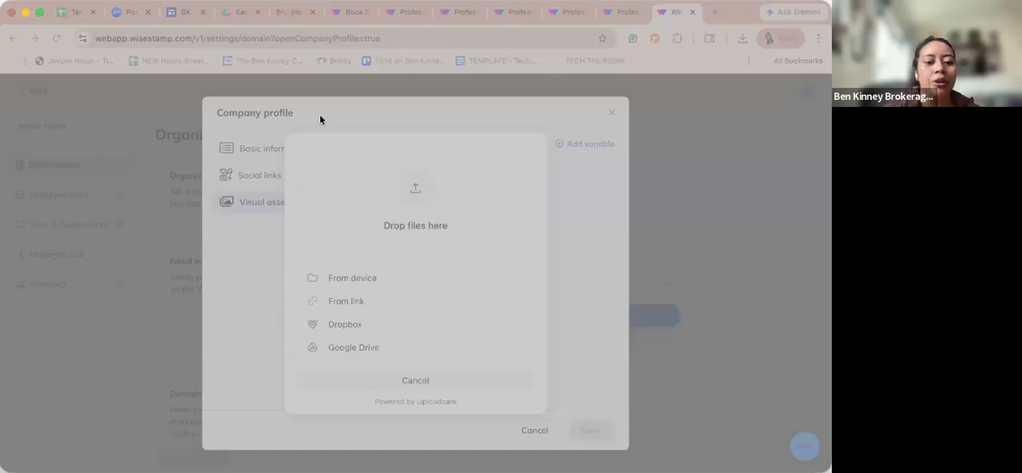
{"action": "double_click", "coordinate": [495, 244]}
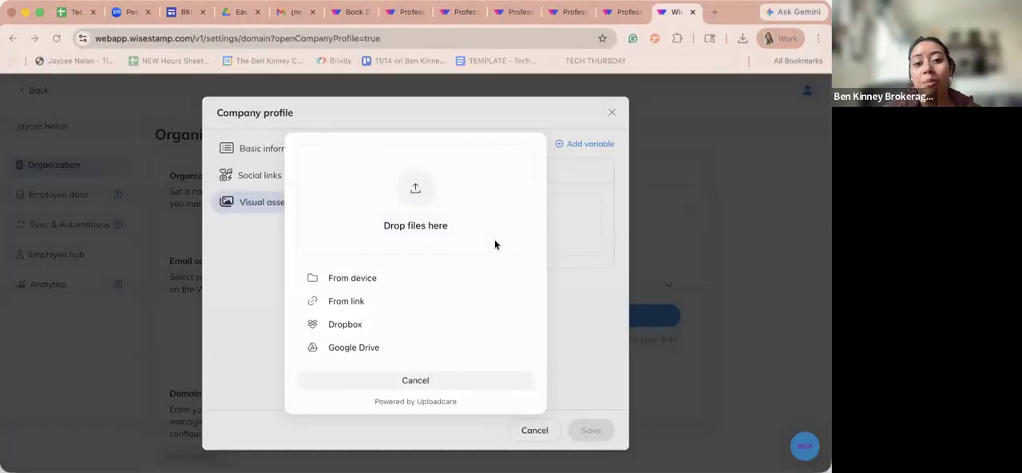
{"action": "left_click", "coordinate": [520, 307]}
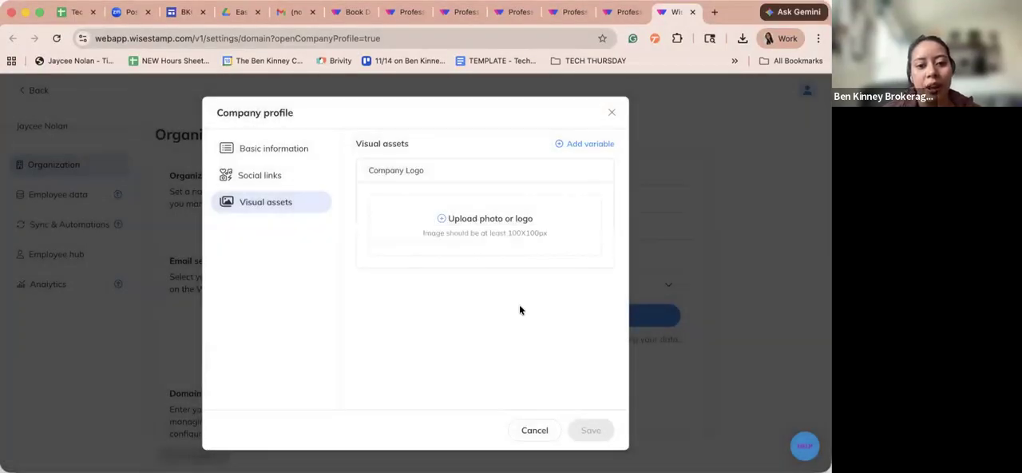
{"action": "left_click", "coordinate": [595, 432]}
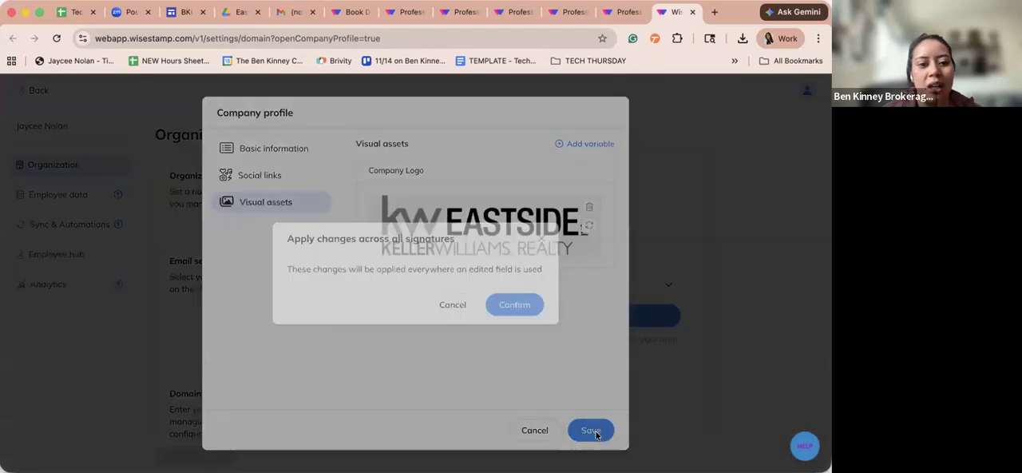
{"action": "left_click", "coordinate": [528, 309]}
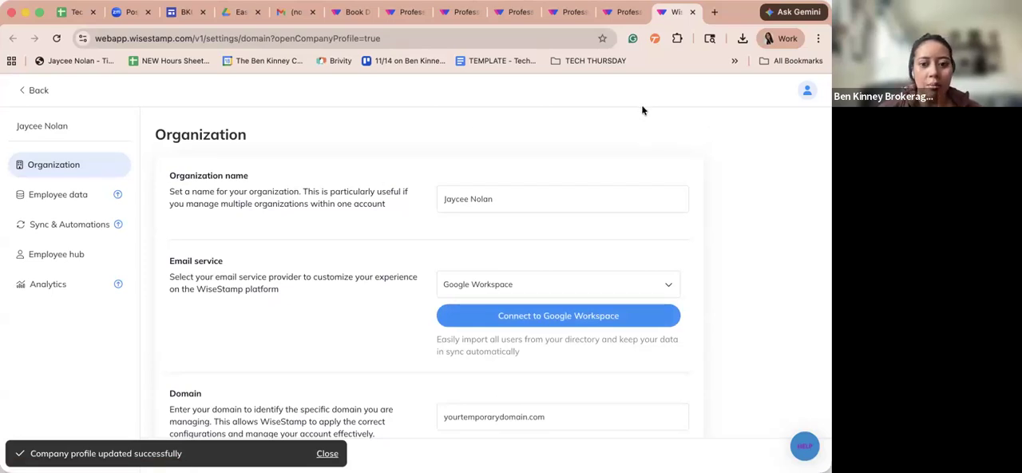
- Look through the organization settings, try to open Analytics, and close the settings page to return to the signature editor
{"action": "scroll", "coordinate": [639, 111], "scroll_direction": "down", "scroll_amount": 3}
{"action": "left_click", "coordinate": [618, 12]}
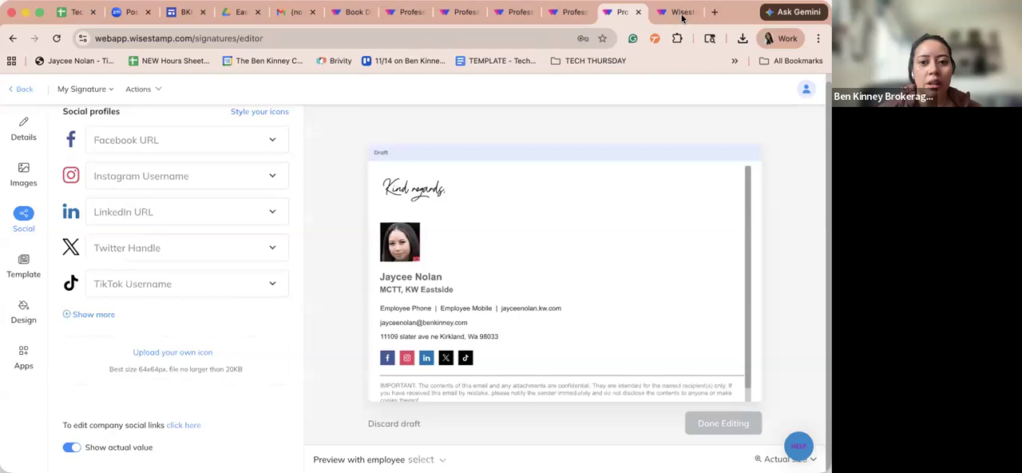
{"action": "left_click", "coordinate": [676, 12]}
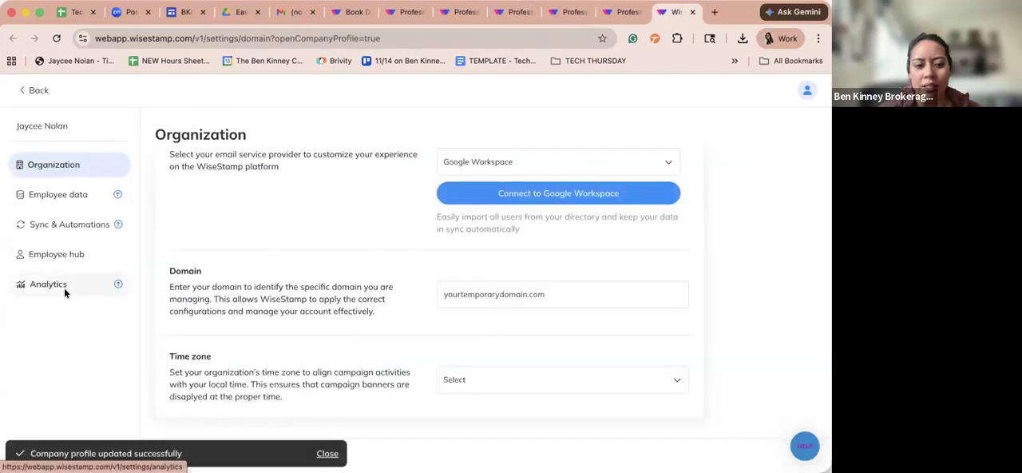
{"action": "left_click", "coordinate": [64, 288]}
{"action": "left_click_drag", "start_coordinate": [479, 269], "coordinate": [348, 269]}
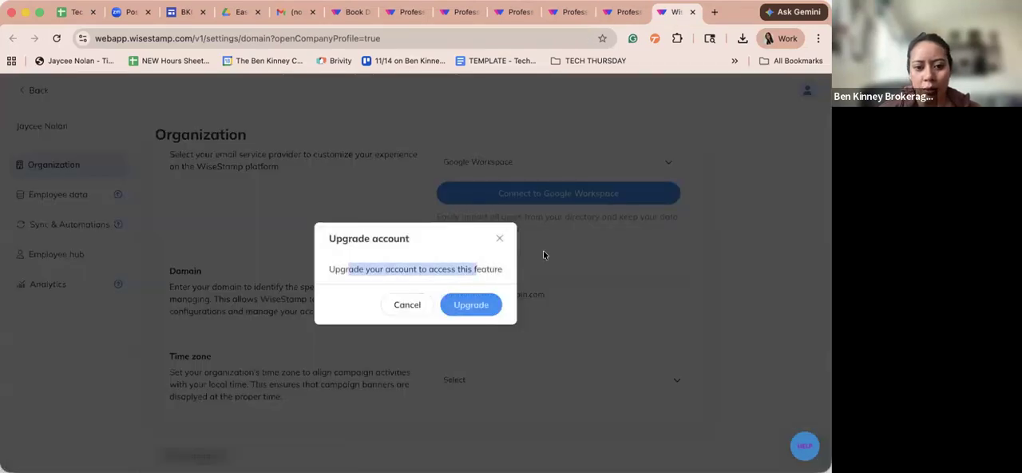
{"action": "left_click", "coordinate": [500, 238]}
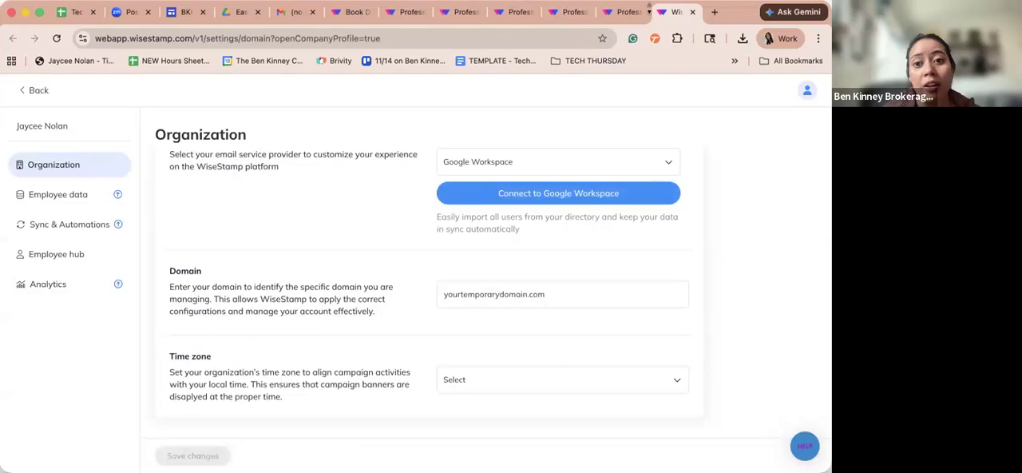
{"action": "left_click", "coordinate": [690, 13]}
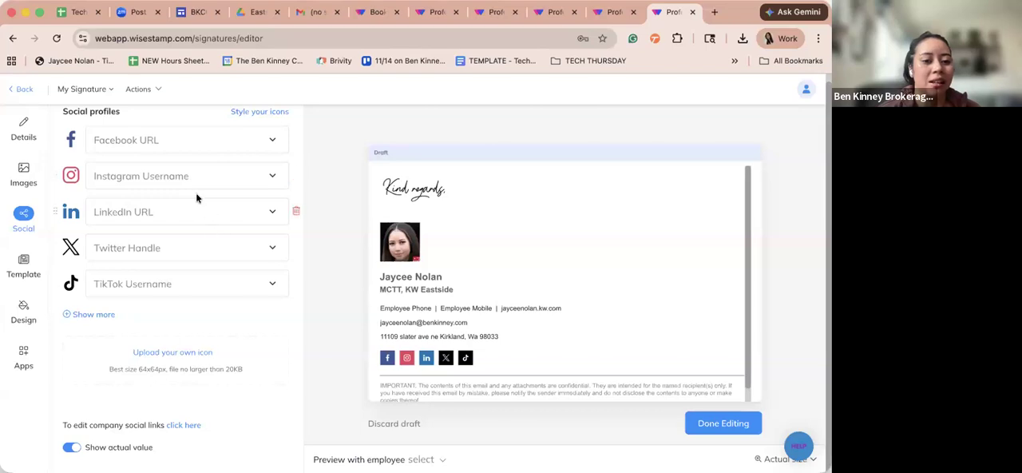
- Add Threads to the signature's social profiles
{"action": "left_click", "coordinate": [88, 314]}
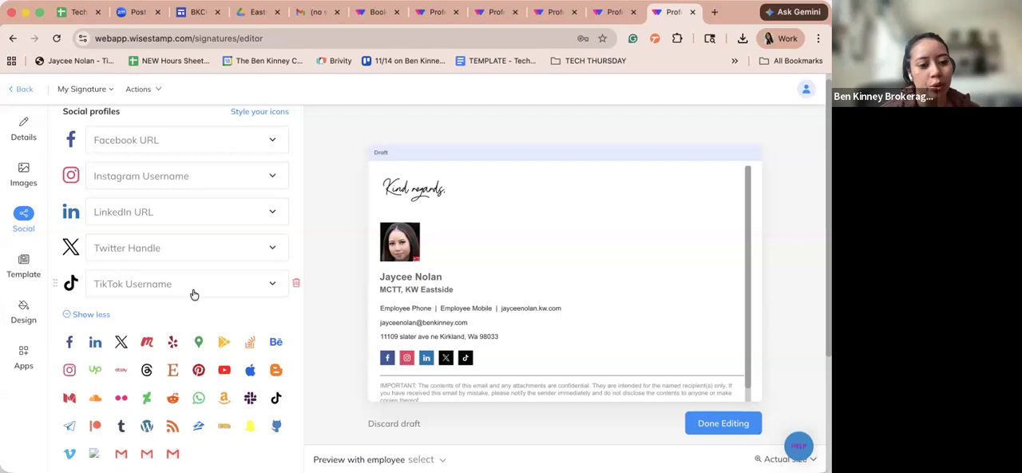
{"action": "left_click", "coordinate": [146, 369]}
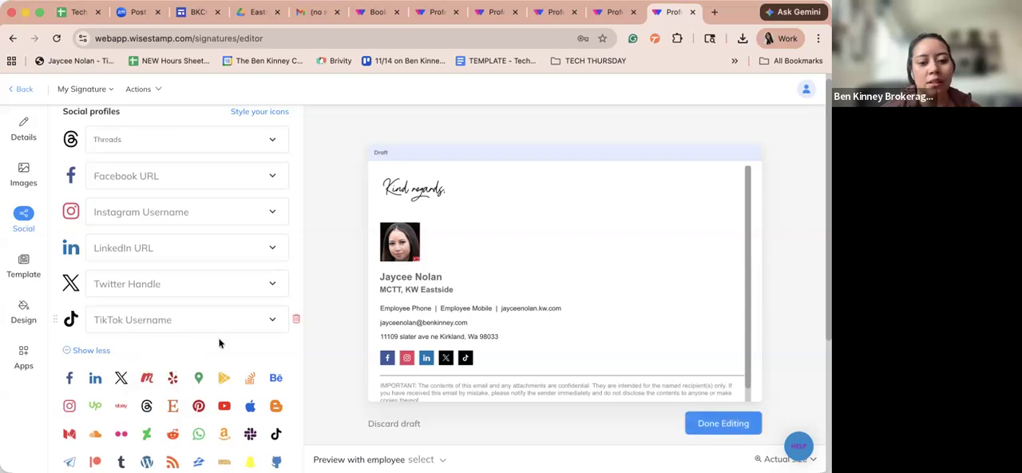
{"action": "scroll", "coordinate": [224, 349], "scroll_direction": "down", "scroll_amount": 3}
{"action": "scroll", "coordinate": [231, 359], "scroll_direction": "down", "scroll_amount": 1}
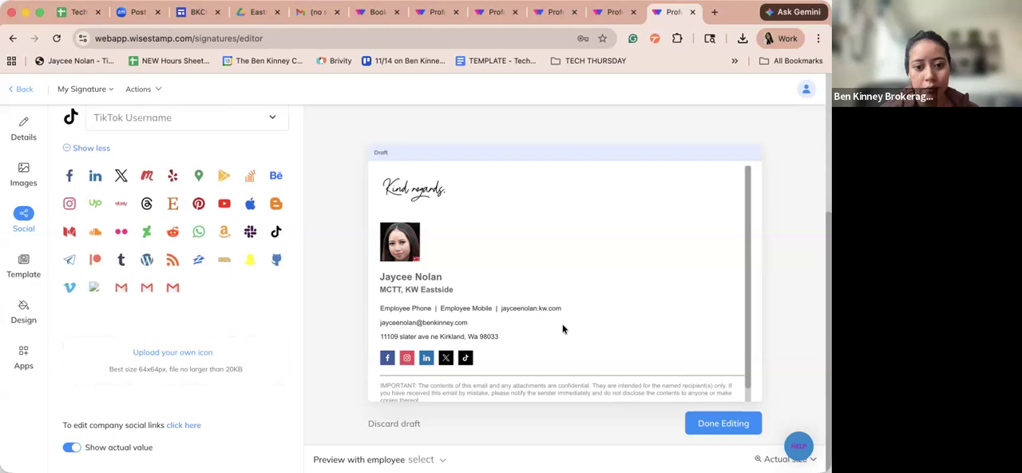
{"action": "scroll", "coordinate": [254, 302], "scroll_direction": "up", "scroll_amount": 5}
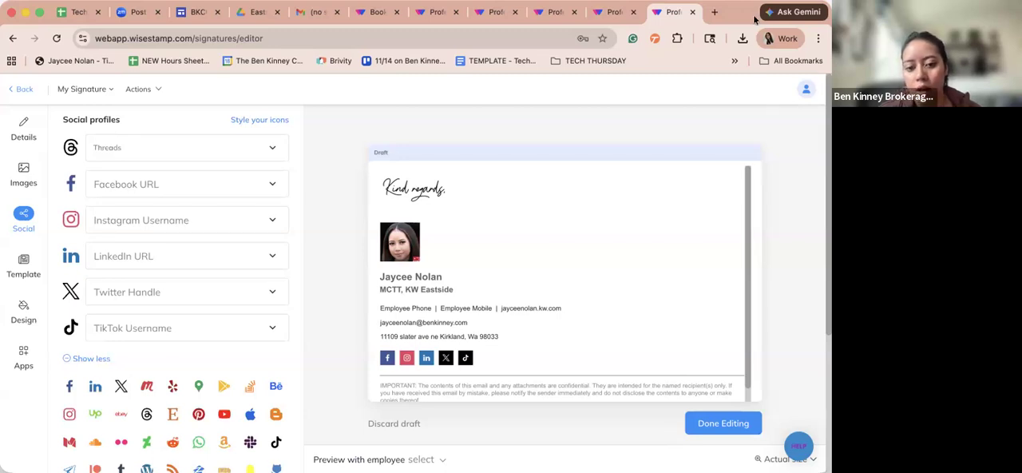
- Check which value sources the Threads profile field offers, leaving its value empty
{"action": "scroll", "coordinate": [491, 433], "scroll_direction": "down", "scroll_amount": 1}
{"action": "scroll", "coordinate": [203, 313], "scroll_direction": "up", "scroll_amount": 1}
{"action": "left_click", "coordinate": [271, 142]}
{"action": "left_click", "coordinate": [271, 142]}
{"action": "left_click", "coordinate": [271, 145]}
{"action": "left_click", "coordinate": [266, 182]}
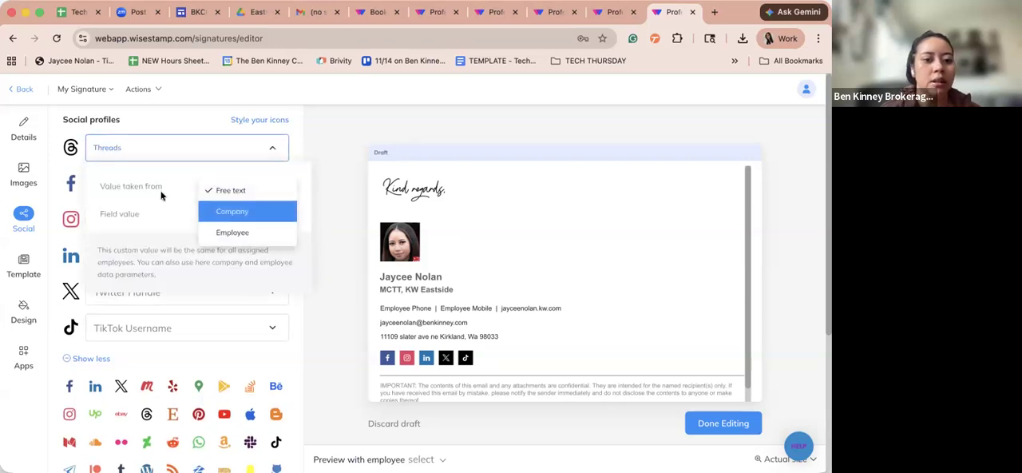
{"action": "left_click", "coordinate": [345, 284]}
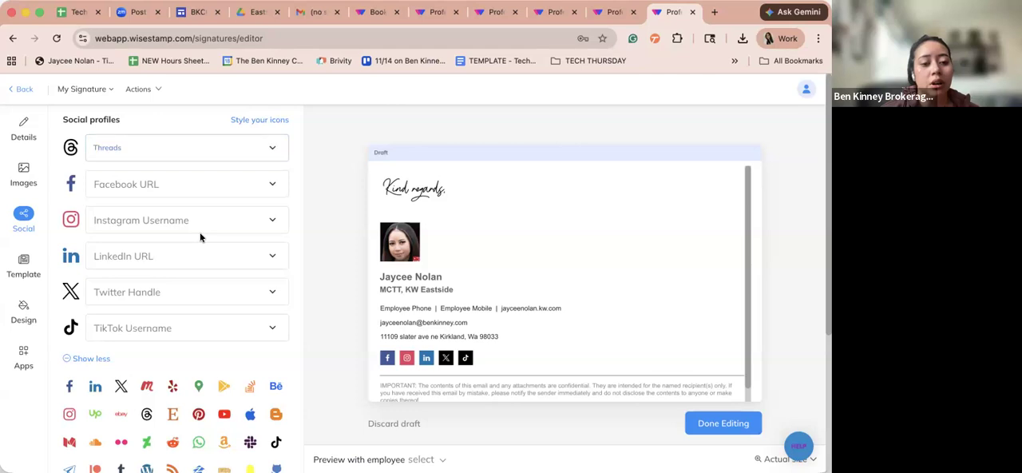
- Review the Threads profile's free text, company and employee value options, and look through the other available social icons
{"action": "left_click", "coordinate": [226, 154]}
{"action": "left_click", "coordinate": [250, 212]}
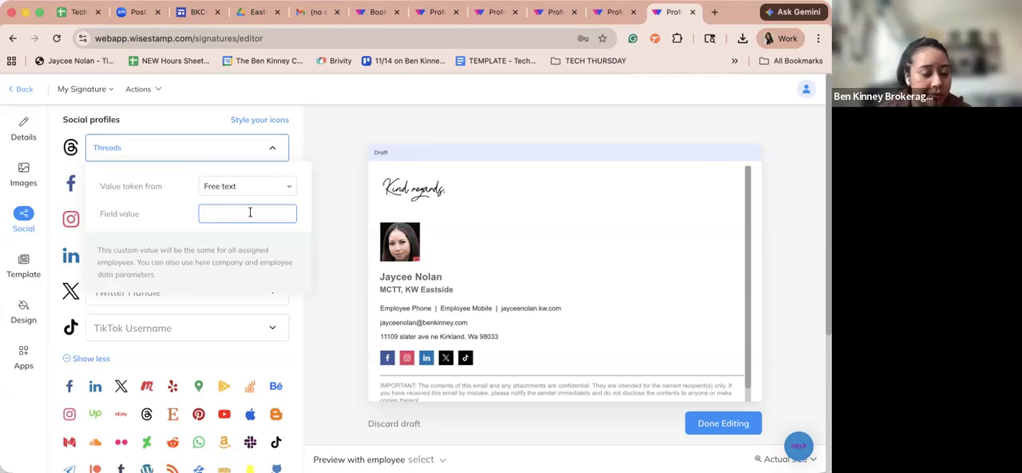
{"action": "left_click", "coordinate": [306, 164]}
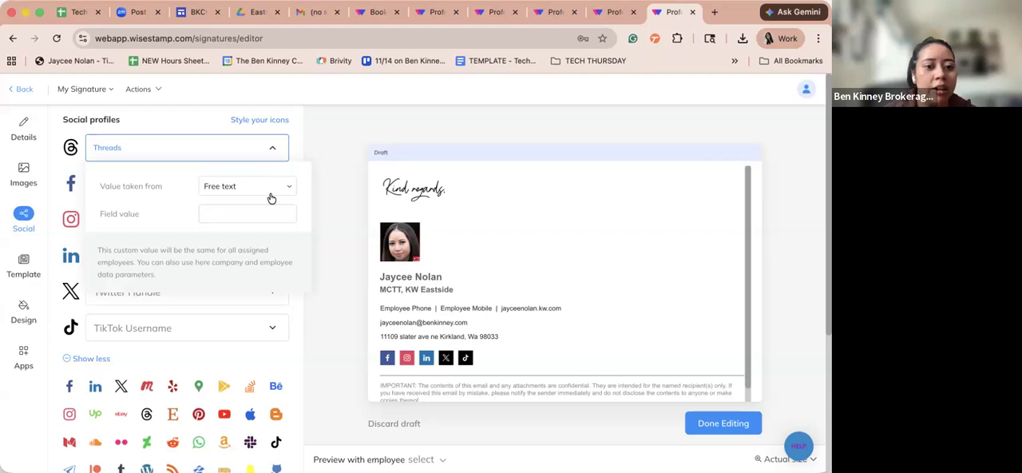
{"action": "left_click", "coordinate": [256, 199]}
{"action": "left_click", "coordinate": [232, 194]}
{"action": "left_click", "coordinate": [232, 194]}
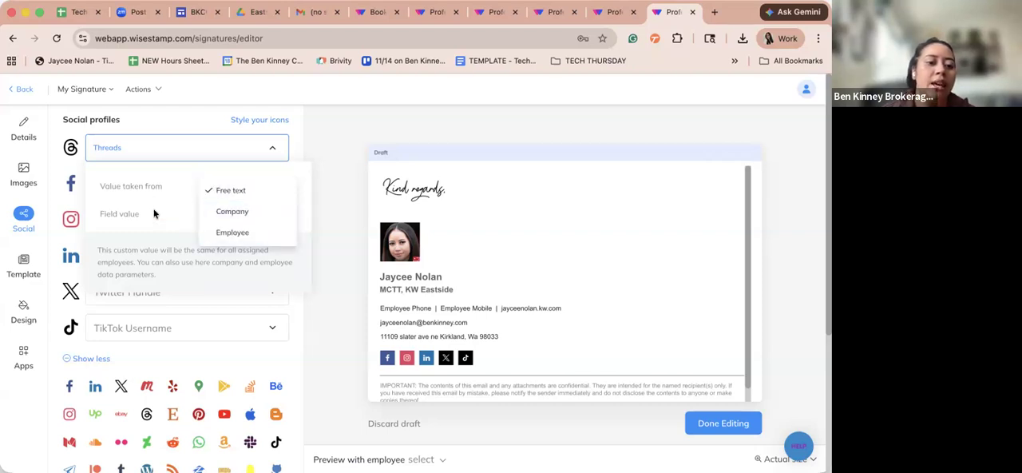
{"action": "left_click", "coordinate": [229, 147]}
{"action": "left_click", "coordinate": [228, 147]}
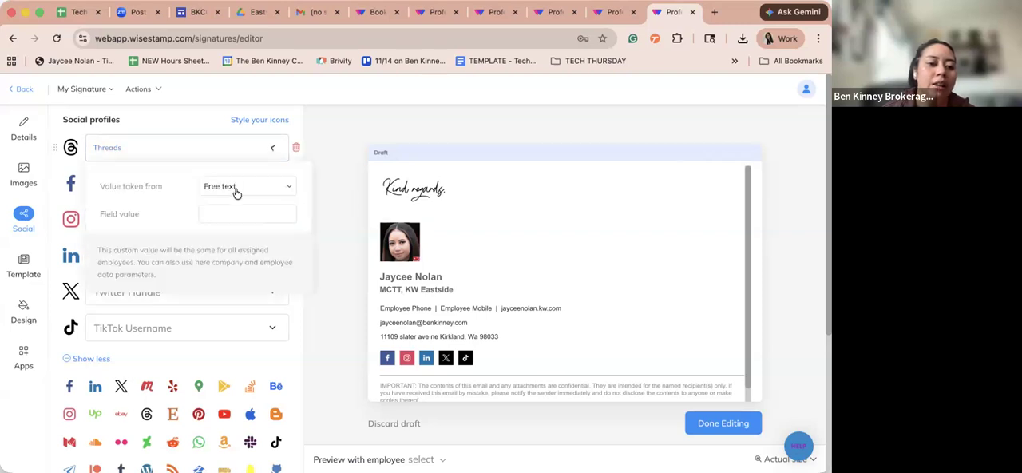
{"action": "left_click", "coordinate": [231, 214]}
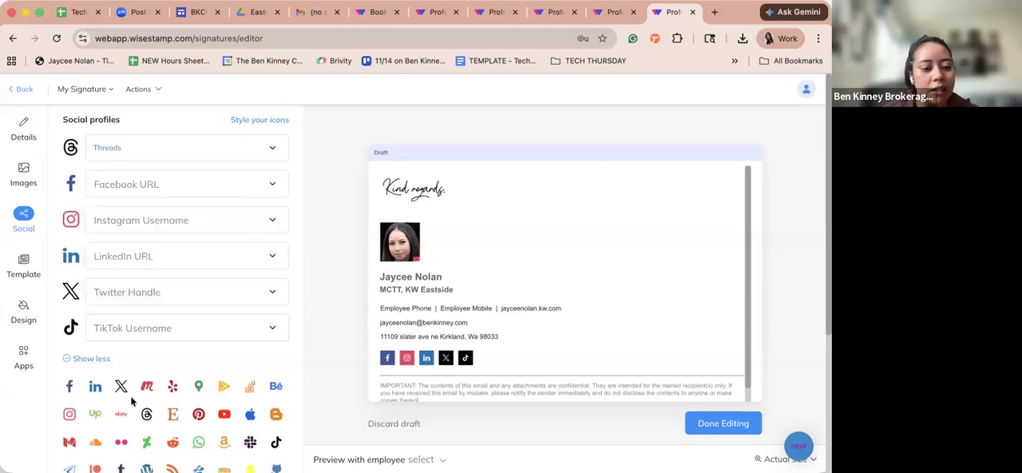
{"action": "scroll", "coordinate": [130, 400], "scroll_direction": "down", "scroll_amount": 1}
{"action": "scroll", "coordinate": [130, 399], "scroll_direction": "down", "scroll_amount": 2}
- Try the Horizontal and Strip templates on the signature and browse the remaining template layouts
{"action": "left_click", "coordinate": [23, 266]}
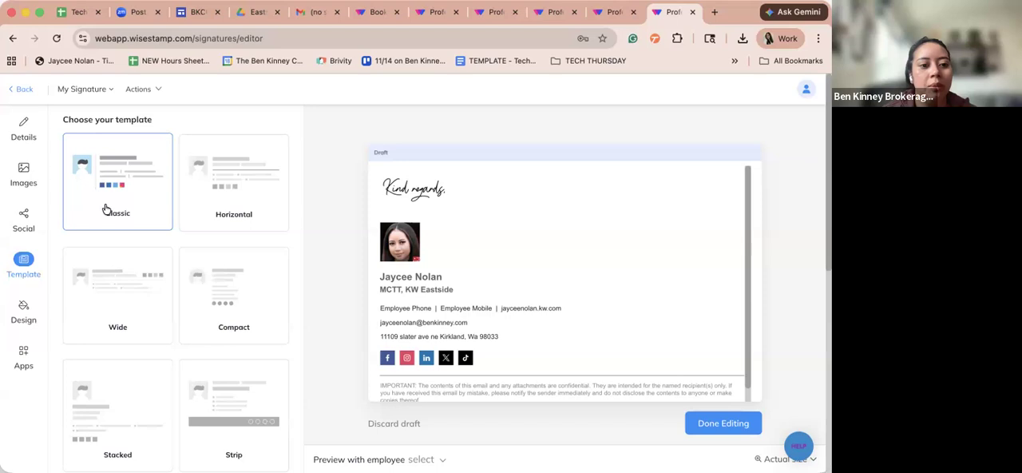
{"action": "left_click", "coordinate": [245, 196]}
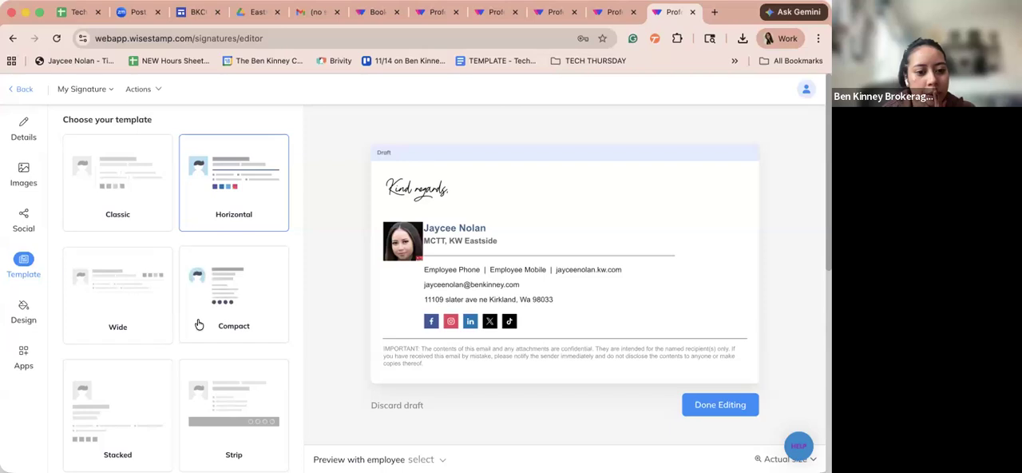
{"action": "scroll", "coordinate": [198, 324], "scroll_direction": "down", "scroll_amount": 1}
{"action": "left_click", "coordinate": [210, 386]}
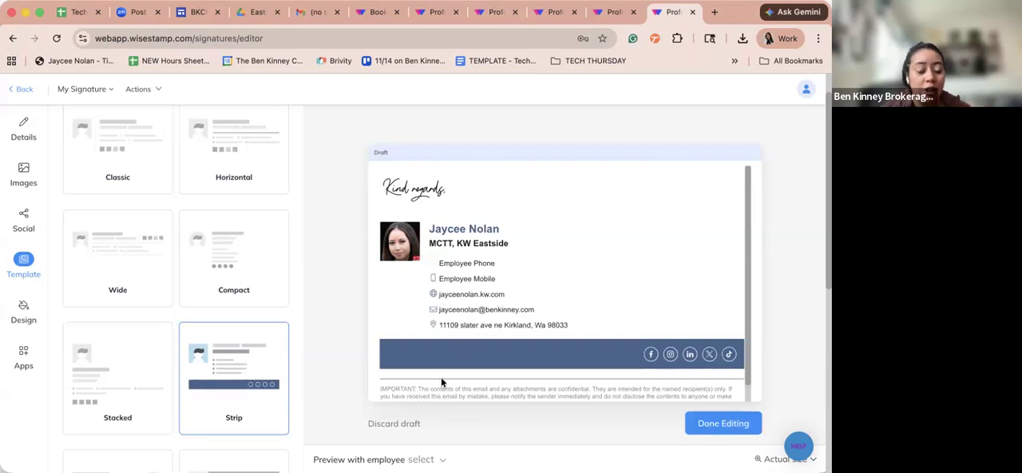
{"action": "scroll", "coordinate": [244, 336], "scroll_direction": "down", "scroll_amount": 5}
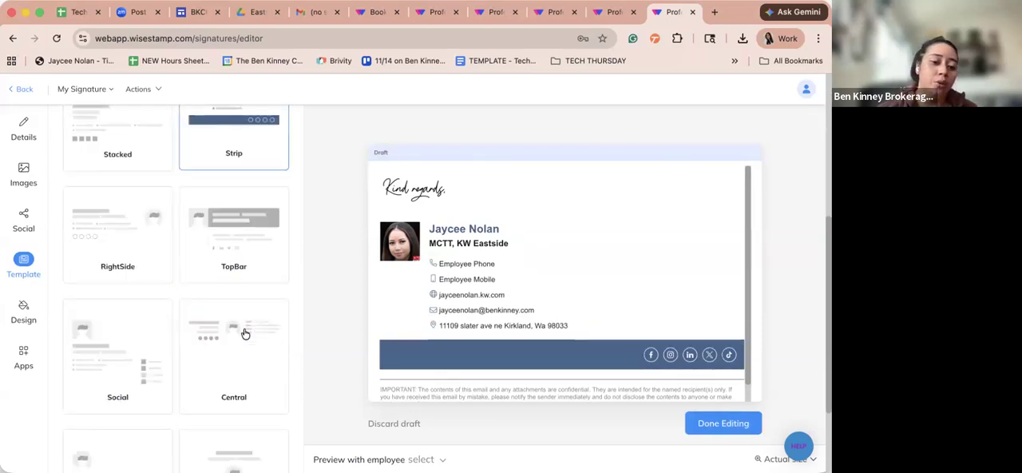
{"action": "scroll", "coordinate": [245, 333], "scroll_direction": "up", "scroll_amount": 3}
{"action": "scroll", "coordinate": [245, 333], "scroll_direction": "down", "scroll_amount": 2}
{"action": "scroll", "coordinate": [245, 333], "scroll_direction": "down", "scroll_amount": 1}
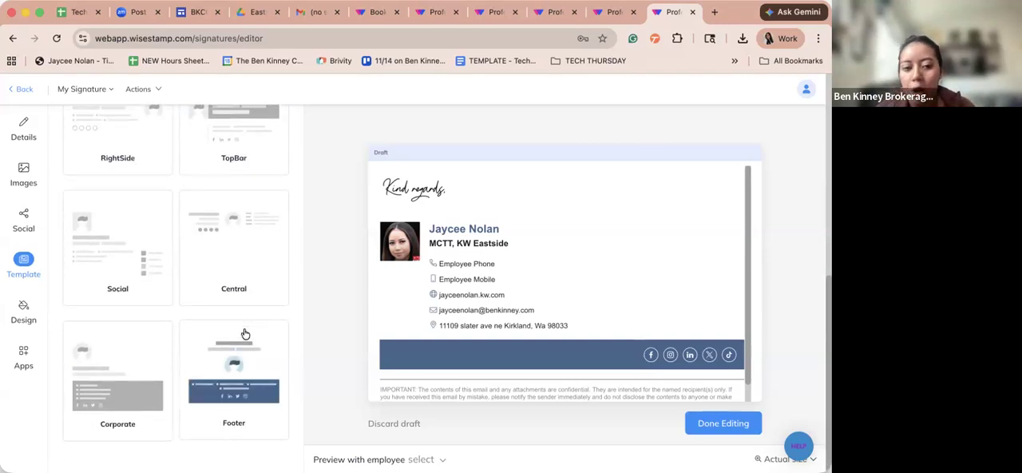
{"action": "scroll", "coordinate": [245, 334], "scroll_direction": "up", "scroll_amount": 3}
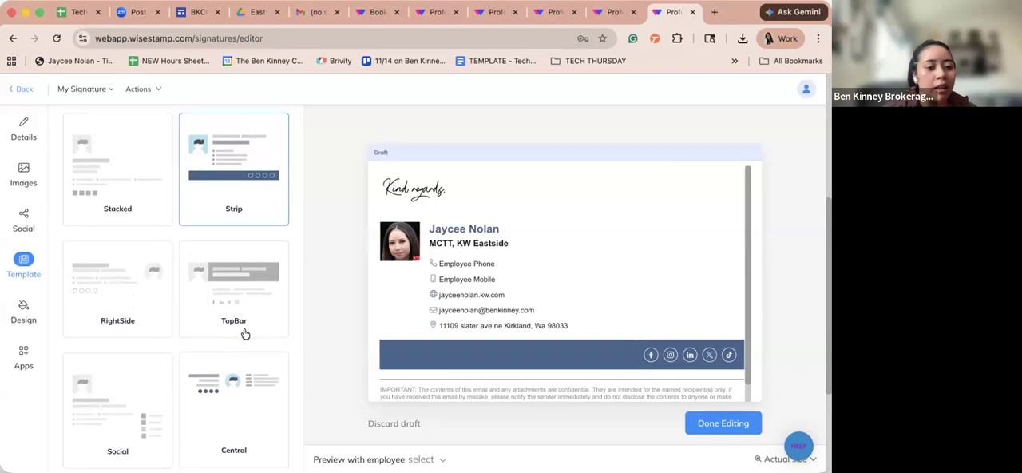
{"action": "scroll", "coordinate": [245, 334], "scroll_direction": "up", "scroll_amount": 1}
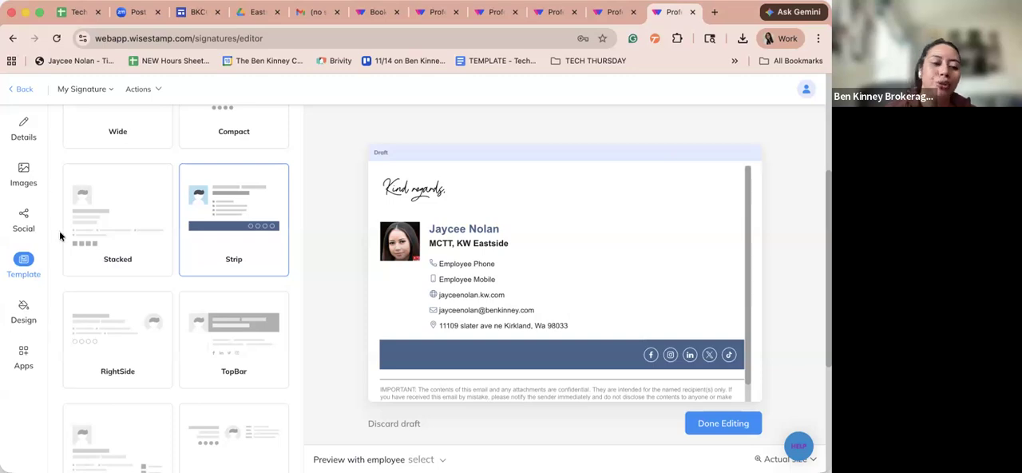
- Try the RightSide and Central templates on the signature and open the design settings
{"action": "scroll", "coordinate": [88, 280], "scroll_direction": "down", "scroll_amount": 1}
{"action": "left_click", "coordinate": [114, 296]}
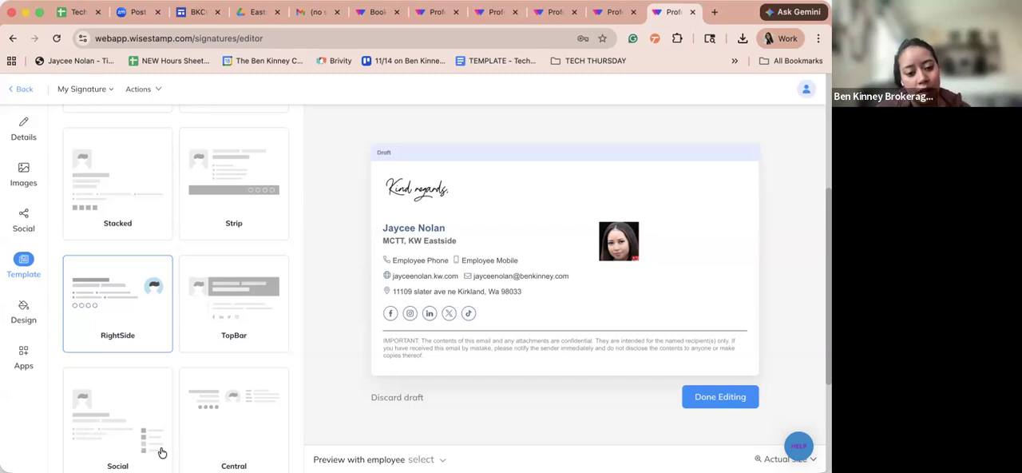
{"action": "left_click", "coordinate": [232, 406]}
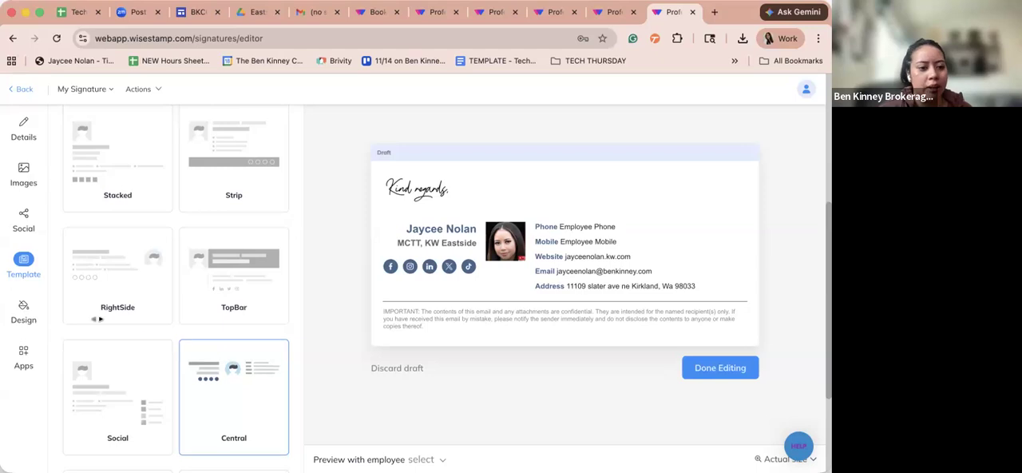
{"action": "left_click", "coordinate": [24, 310]}
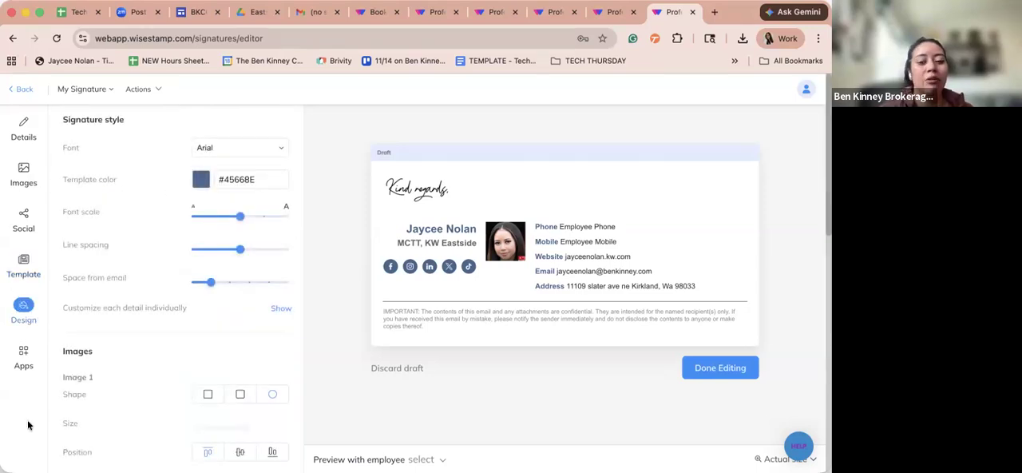
- Compare the Wide, Classic and Horizontal templates on the signature and settle on Horizontal
{"action": "left_click", "coordinate": [24, 267]}
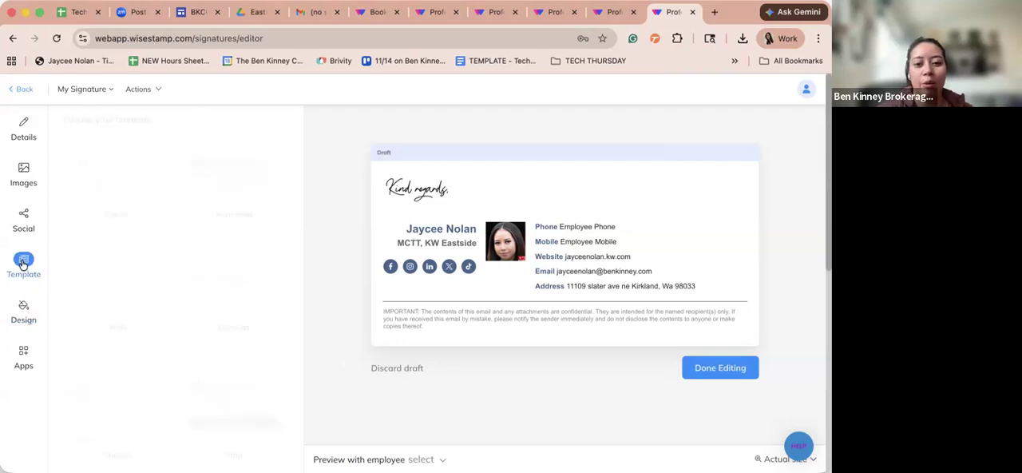
{"action": "left_click", "coordinate": [131, 283]}
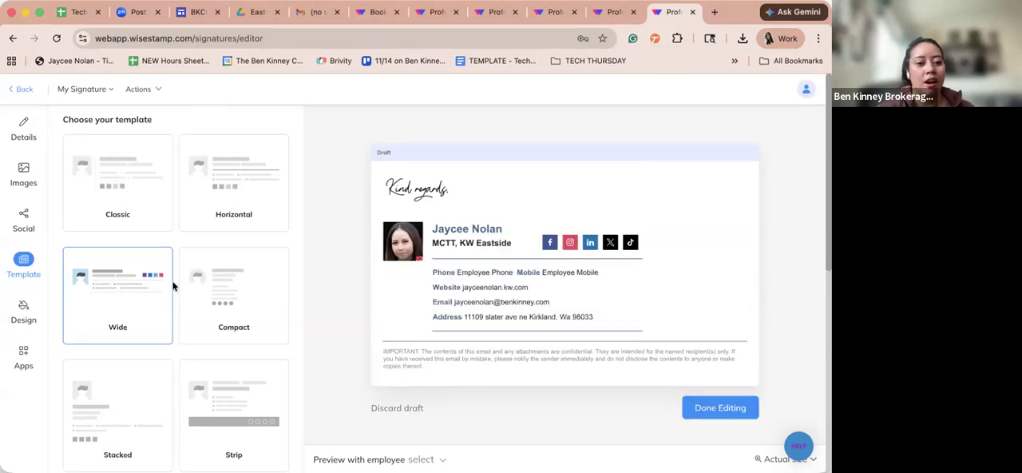
{"action": "left_click", "coordinate": [100, 193]}
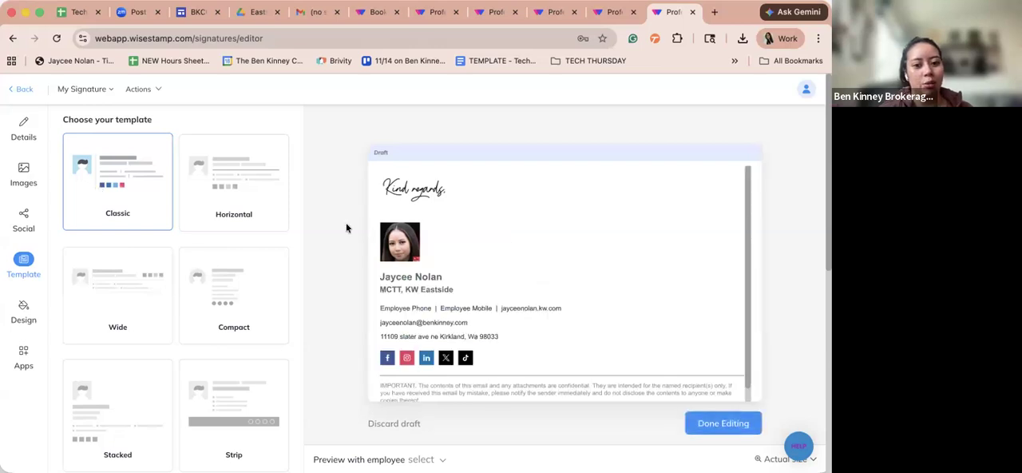
{"action": "left_click", "coordinate": [206, 187]}
{"action": "left_click", "coordinate": [125, 196]}
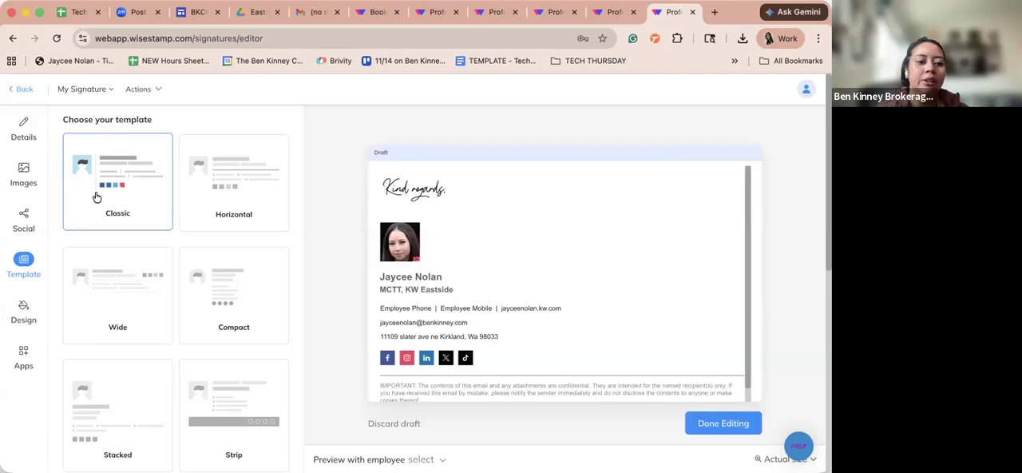
{"action": "left_click", "coordinate": [121, 310]}
{"action": "left_click", "coordinate": [204, 209]}
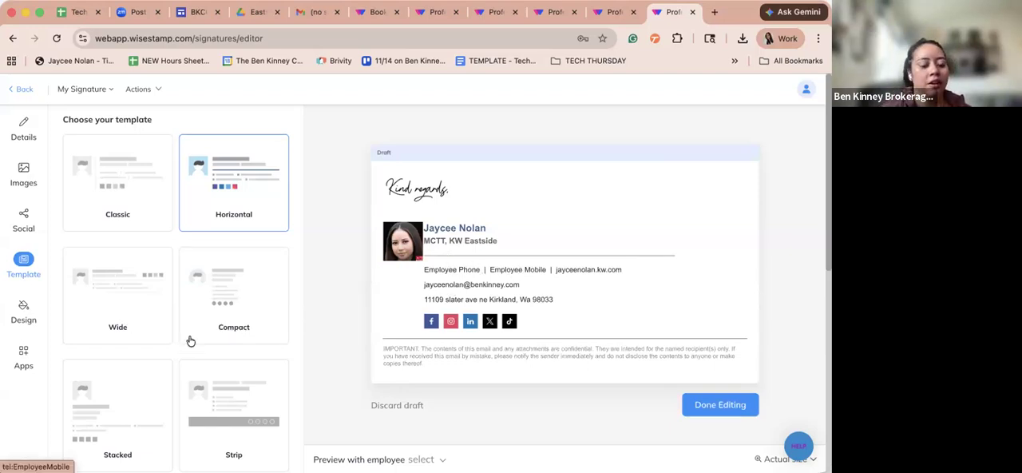
{"action": "scroll", "coordinate": [190, 323], "scroll_direction": "down", "scroll_amount": 2}
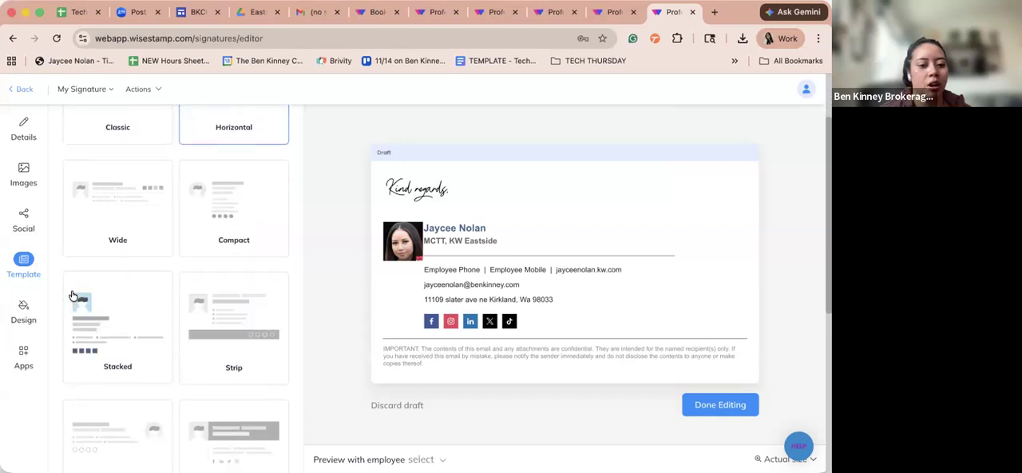
- Check which fonts the signature style offers, keeping Arial selected
{"action": "left_click", "coordinate": [23, 310]}
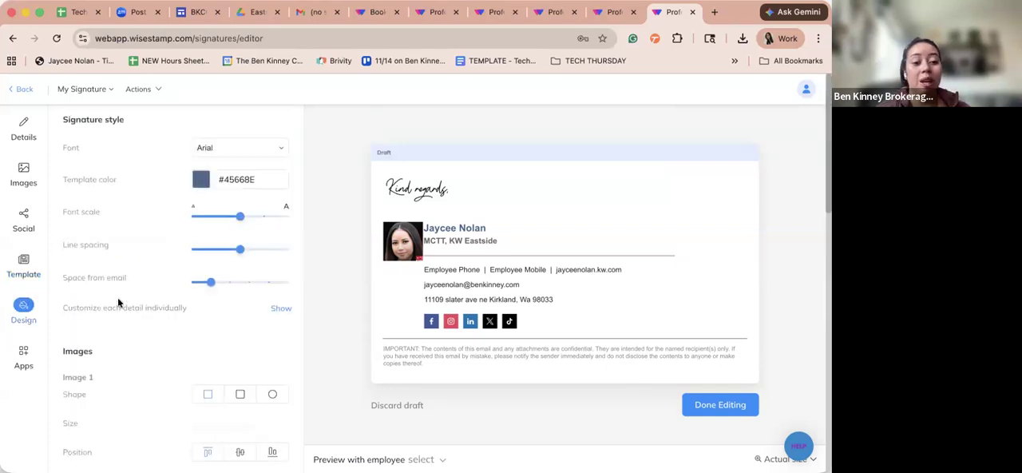
{"action": "left_click", "coordinate": [233, 152]}
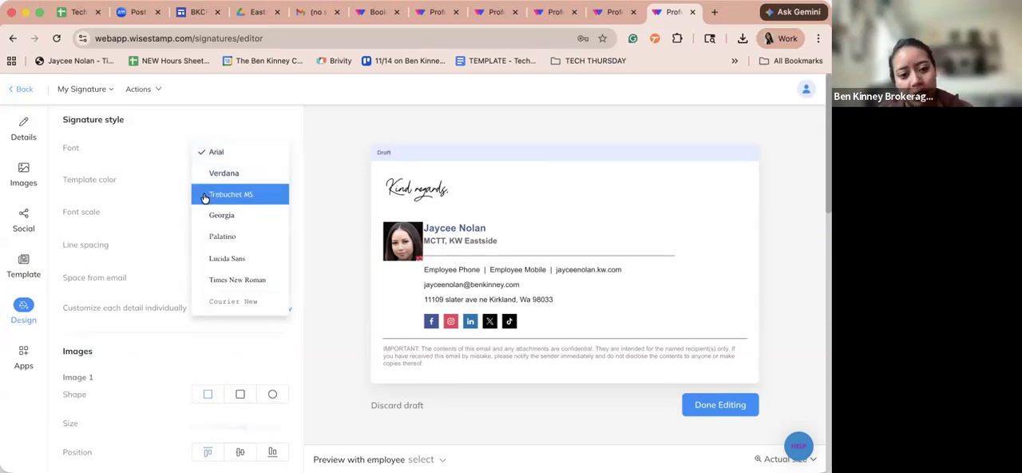
{"action": "scroll", "coordinate": [205, 199], "scroll_direction": "down", "scroll_amount": 5}
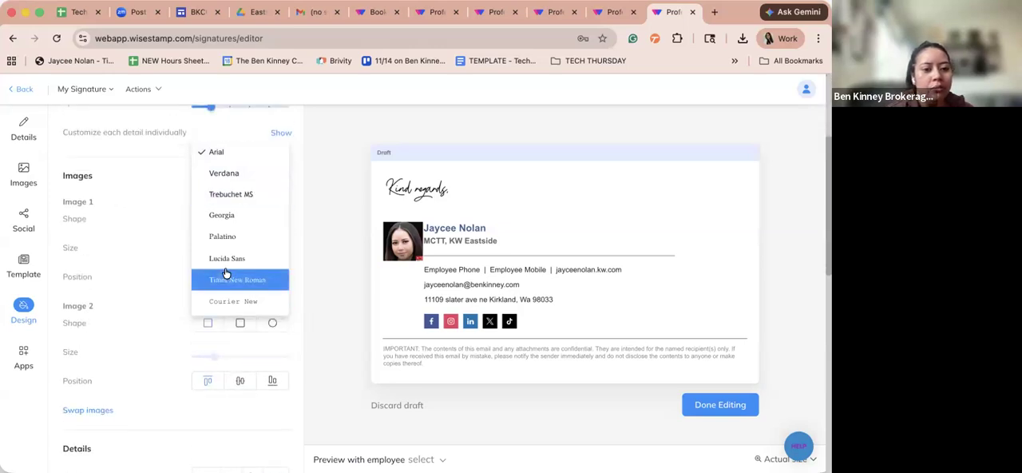
{"action": "scroll", "coordinate": [130, 237], "scroll_direction": "up", "scroll_amount": 5}
{"action": "left_click", "coordinate": [169, 174]}
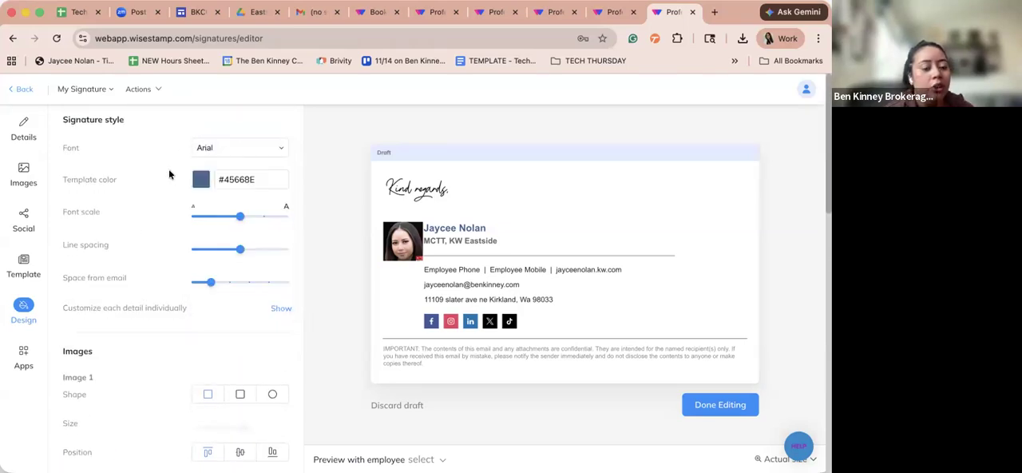
- Set a custom template color for the signature, trying olive, yellow and dark brown shades and settling on magenta #DE2FED
{"action": "left_click", "coordinate": [204, 180]}
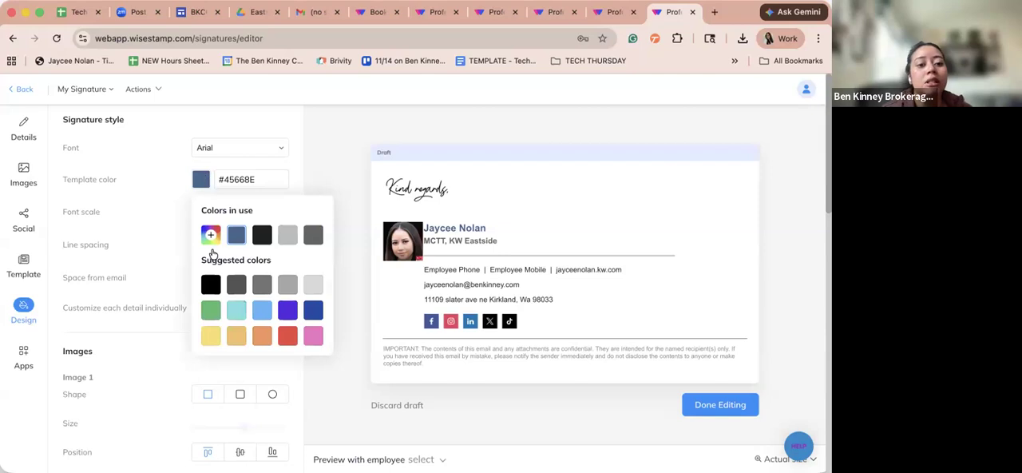
{"action": "left_click", "coordinate": [252, 179]}
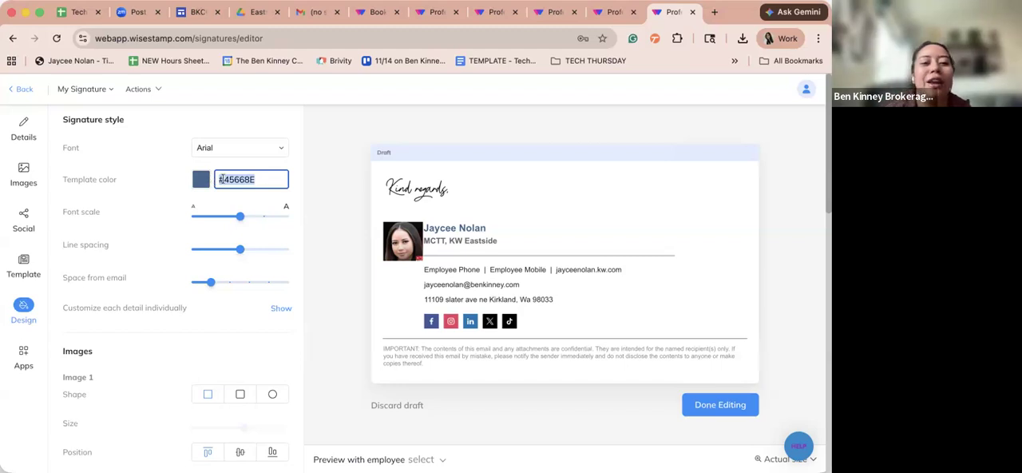
{"action": "left_click", "coordinate": [202, 180]}
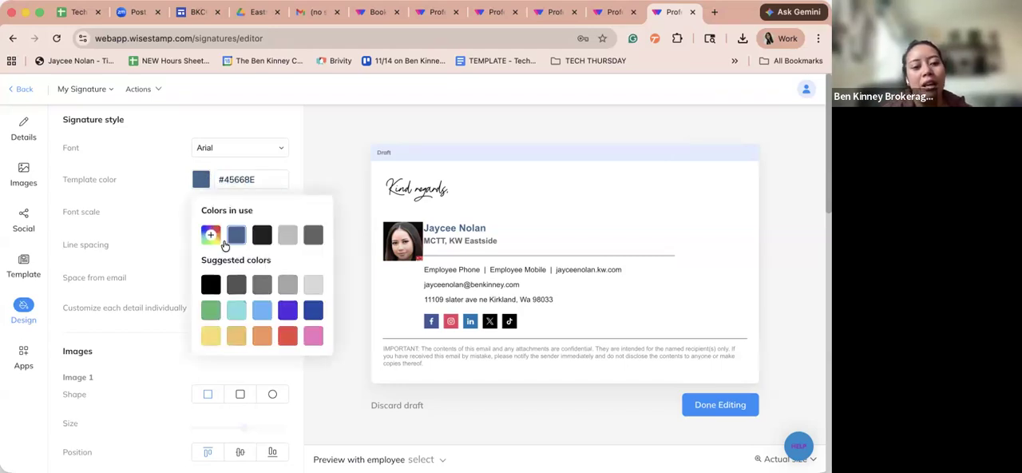
{"action": "left_click", "coordinate": [210, 235]}
{"action": "left_click", "coordinate": [222, 285]}
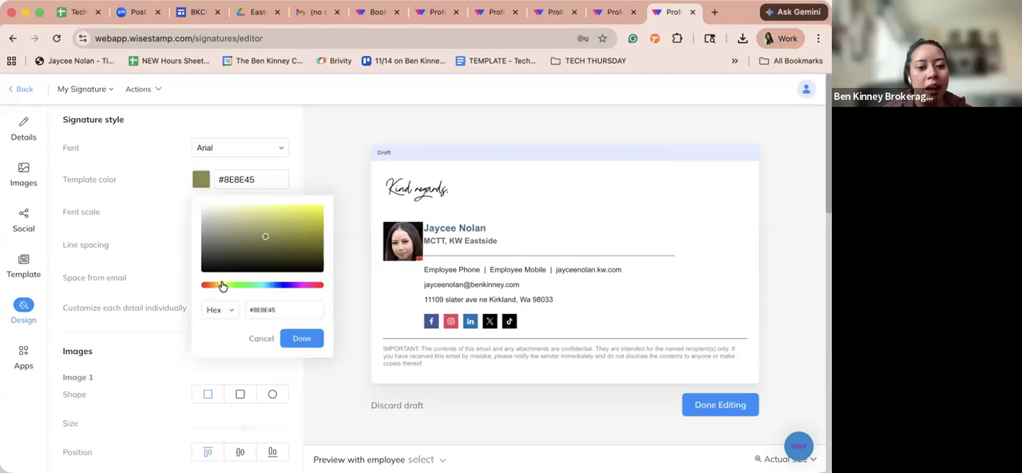
{"action": "left_click", "coordinate": [220, 286]}
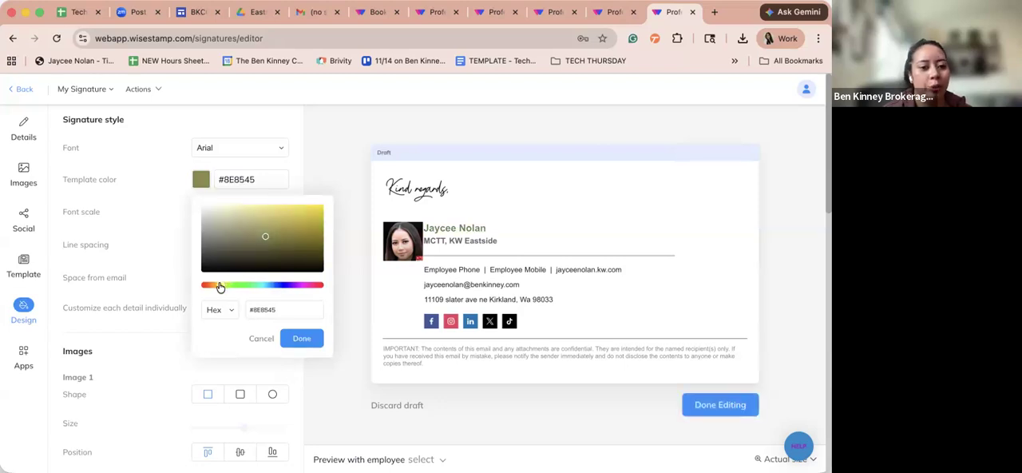
{"action": "left_click_drag", "start_coordinate": [266, 237], "coordinate": [317, 243]}
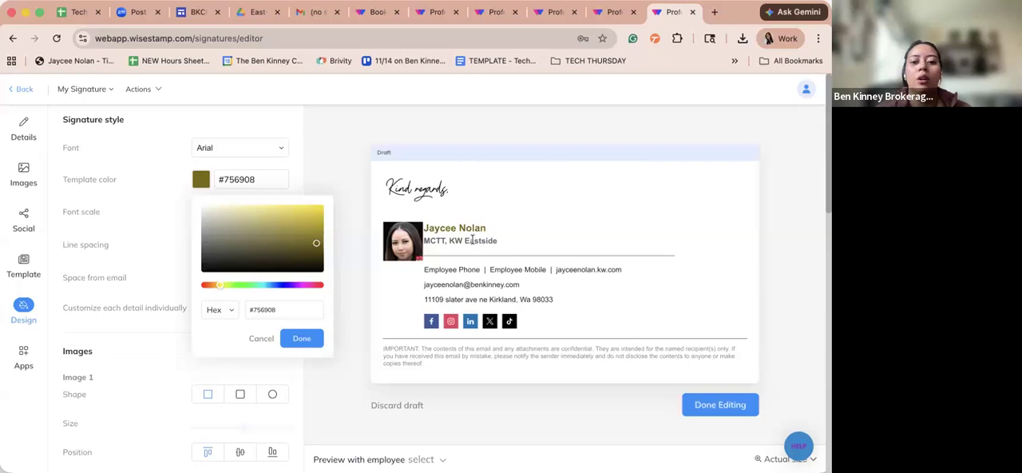
{"action": "left_click_drag", "start_coordinate": [316, 242], "coordinate": [304, 216]}
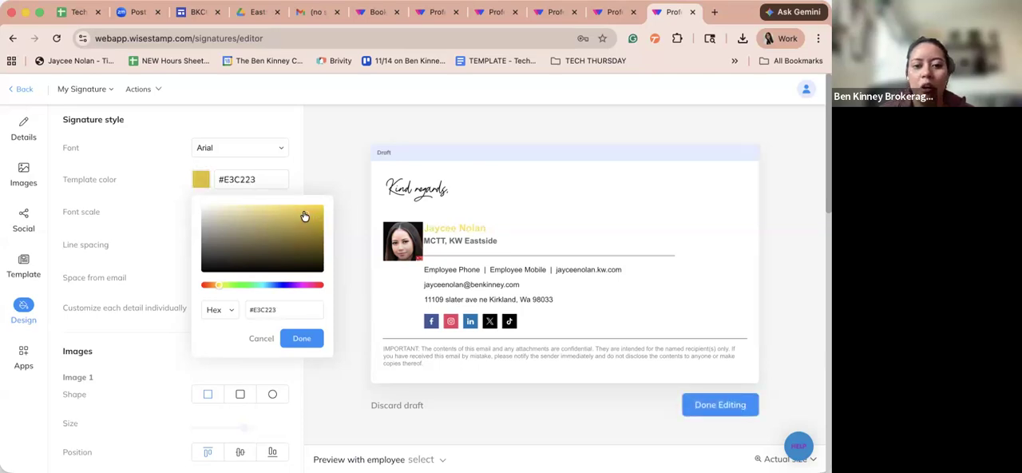
{"action": "left_click_drag", "start_coordinate": [310, 255], "coordinate": [314, 262]}
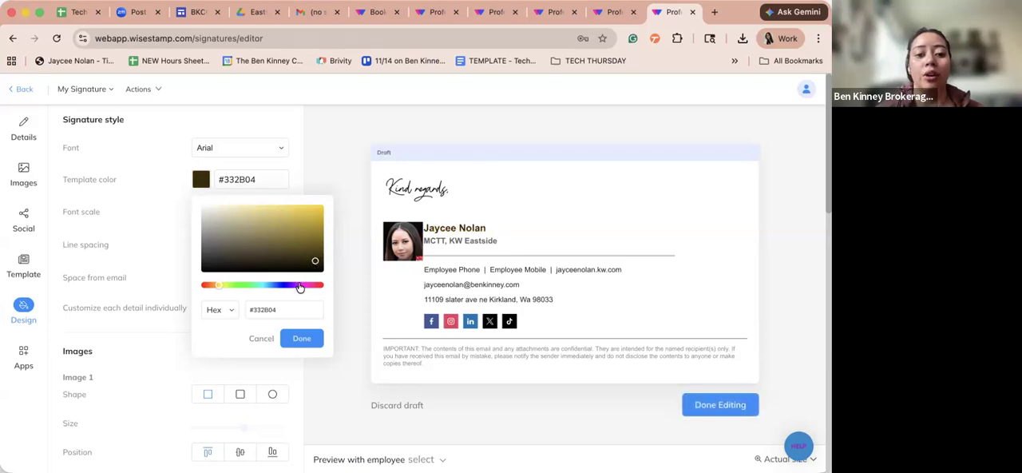
{"action": "left_click", "coordinate": [300, 285]}
{"action": "left_click_drag", "start_coordinate": [300, 232], "coordinate": [300, 210]}
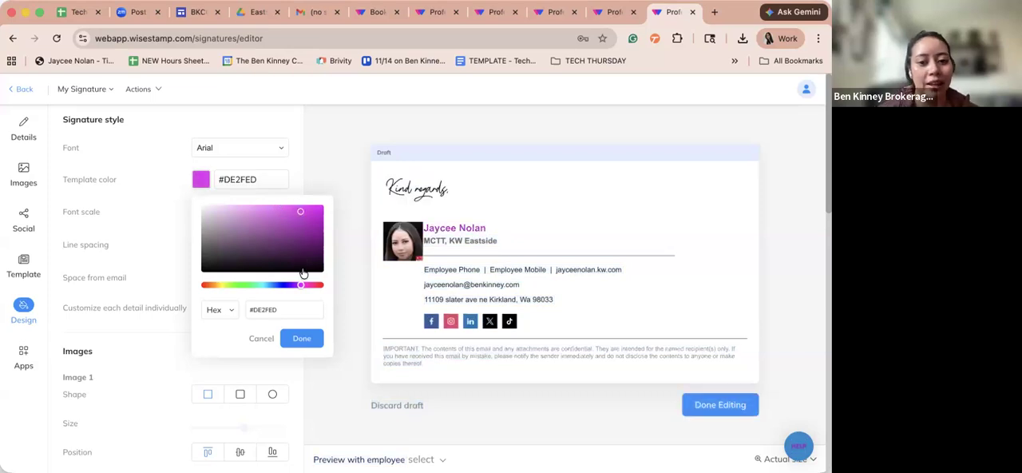
{"action": "left_click", "coordinate": [154, 190]}
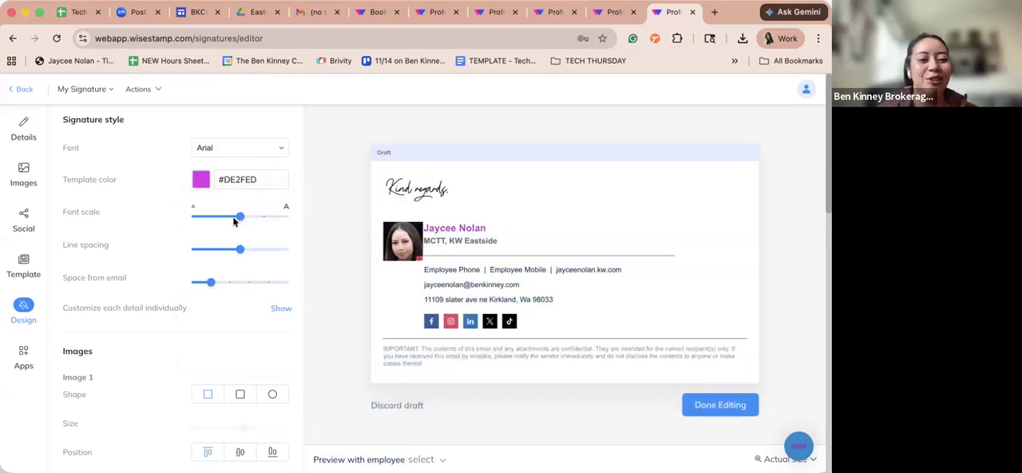
- Increase the signature's font scale by one notch and its space from the email by one notch
{"action": "left_click_drag", "start_coordinate": [239, 216], "coordinate": [243, 217]}
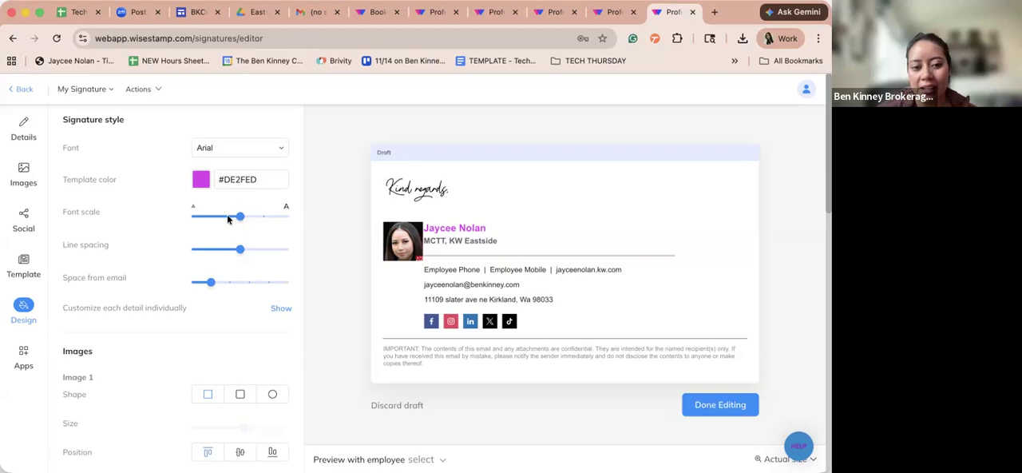
{"action": "left_click", "coordinate": [264, 216]}
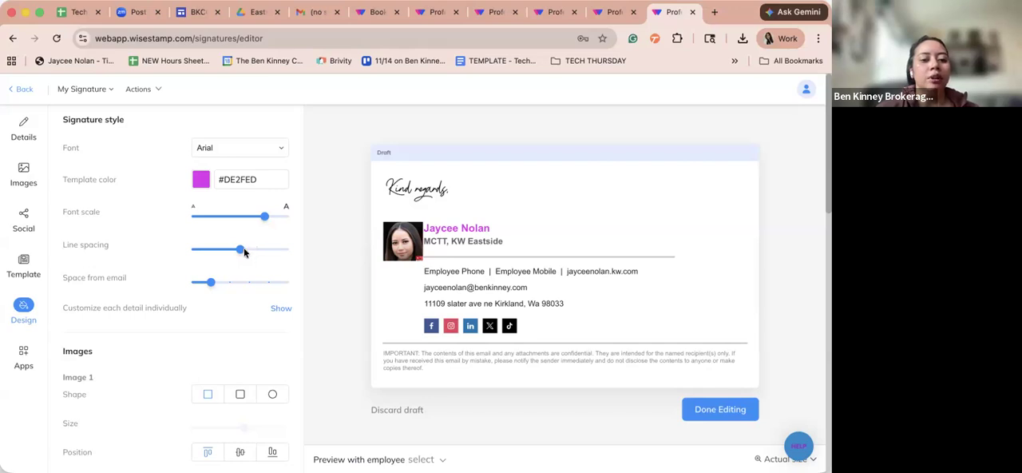
{"action": "left_click_drag", "start_coordinate": [211, 283], "coordinate": [230, 285]}
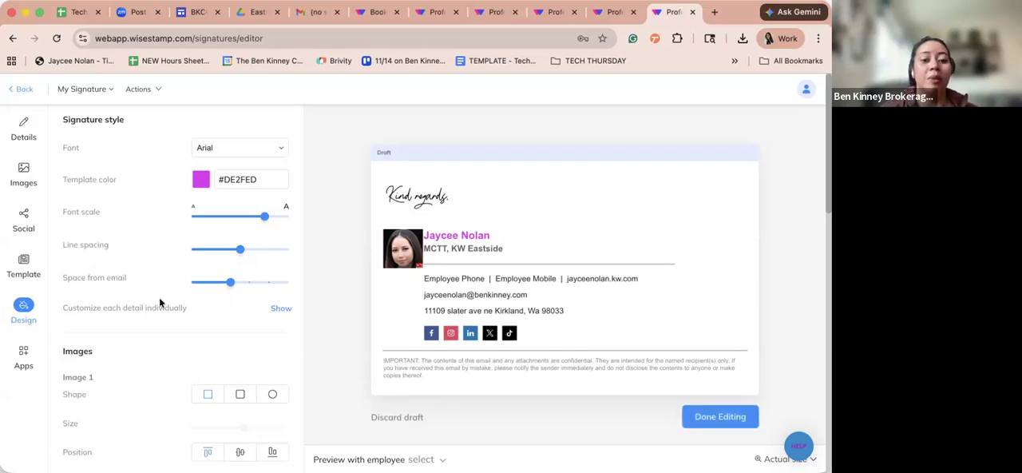
- Show the individual detail customization and review the field styles for Title, Company and Details
{"action": "scroll", "coordinate": [192, 319], "scroll_direction": "down", "scroll_amount": 2}
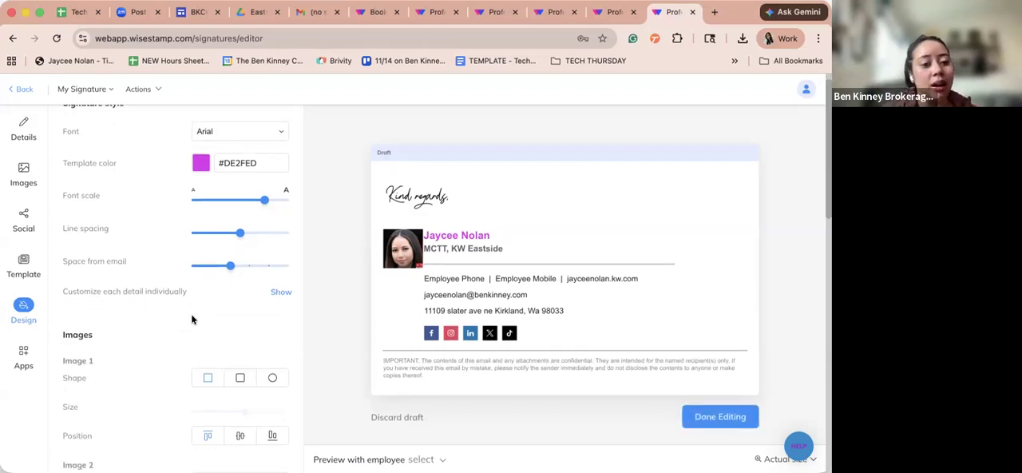
{"action": "left_click", "coordinate": [280, 264]}
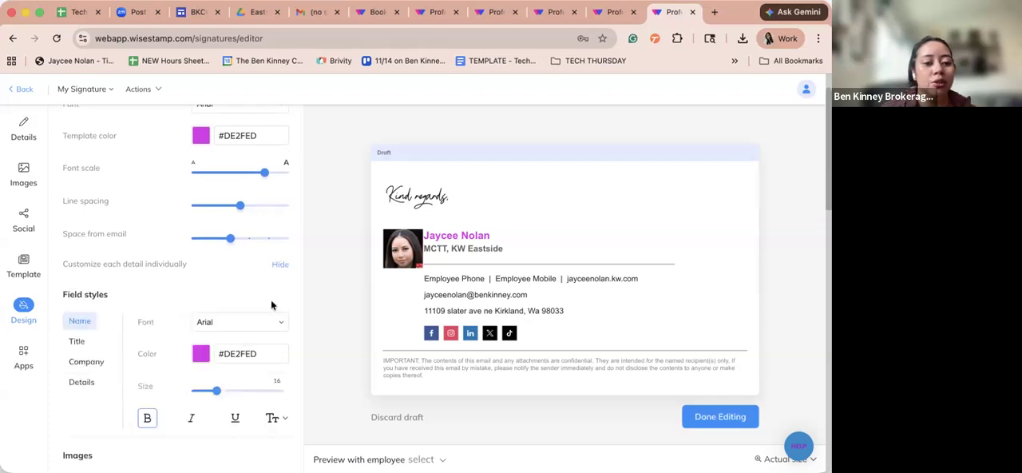
{"action": "scroll", "coordinate": [271, 299], "scroll_direction": "down", "scroll_amount": 1}
{"action": "scroll", "coordinate": [270, 300], "scroll_direction": "down", "scroll_amount": 3}
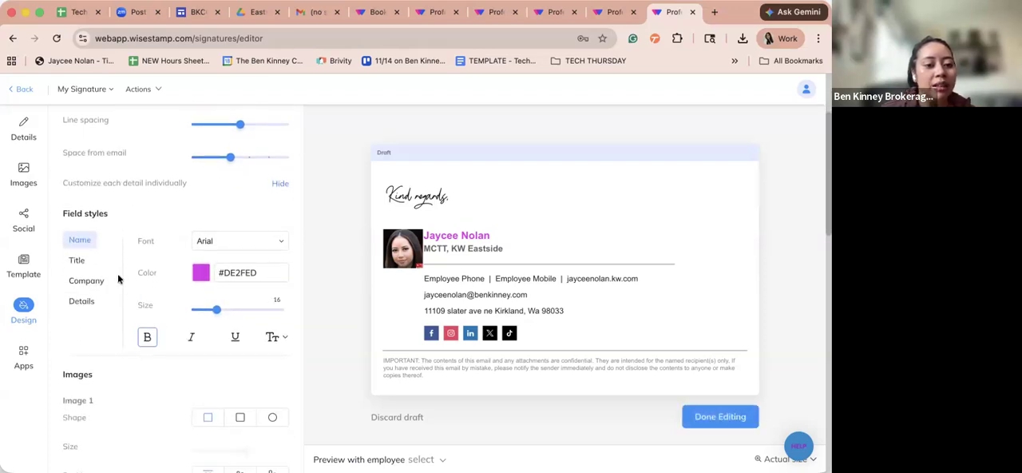
{"action": "left_click", "coordinate": [74, 258]}
{"action": "left_click", "coordinate": [84, 280]}
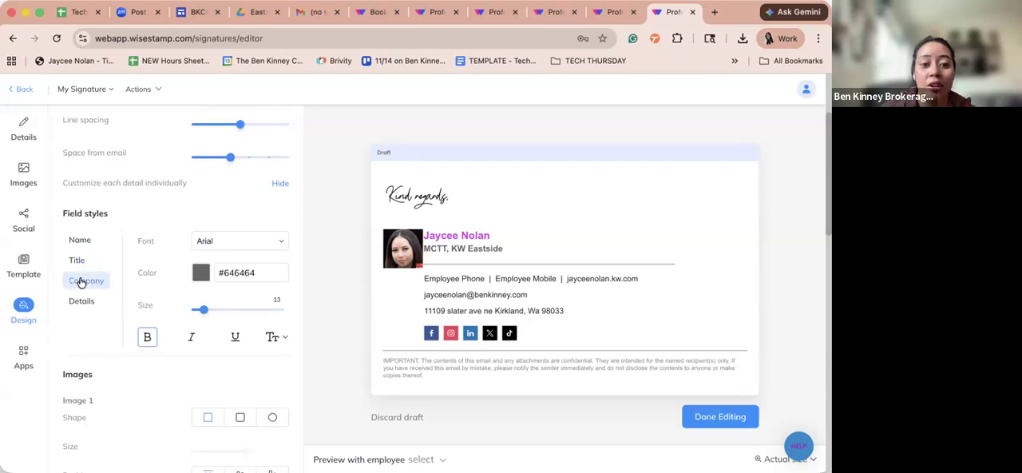
{"action": "left_click", "coordinate": [83, 300]}
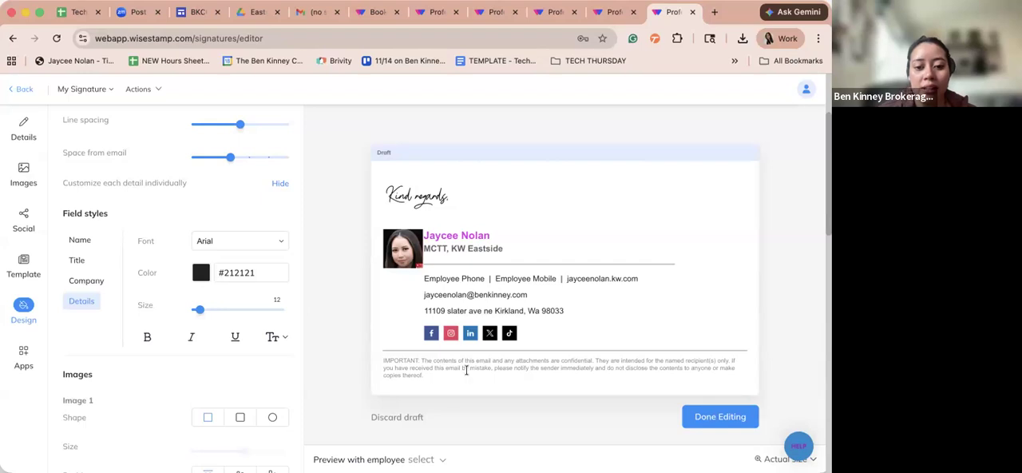
- Highlight the entire signature in the preview, from the disclaimer up to the greeting
{"action": "left_click_drag", "start_coordinate": [467, 376], "coordinate": [415, 240]}
{"action": "left_click", "coordinate": [405, 214]}
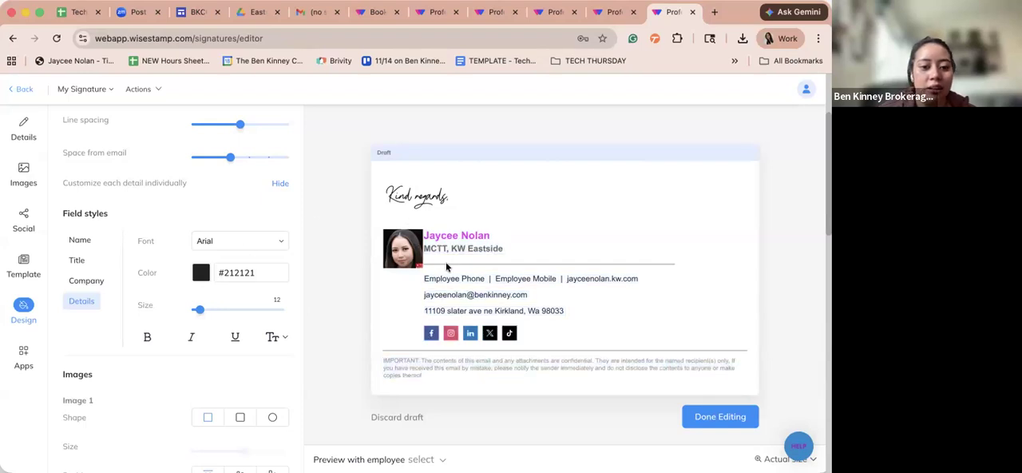
{"action": "left_click_drag", "start_coordinate": [444, 382], "coordinate": [386, 192]}
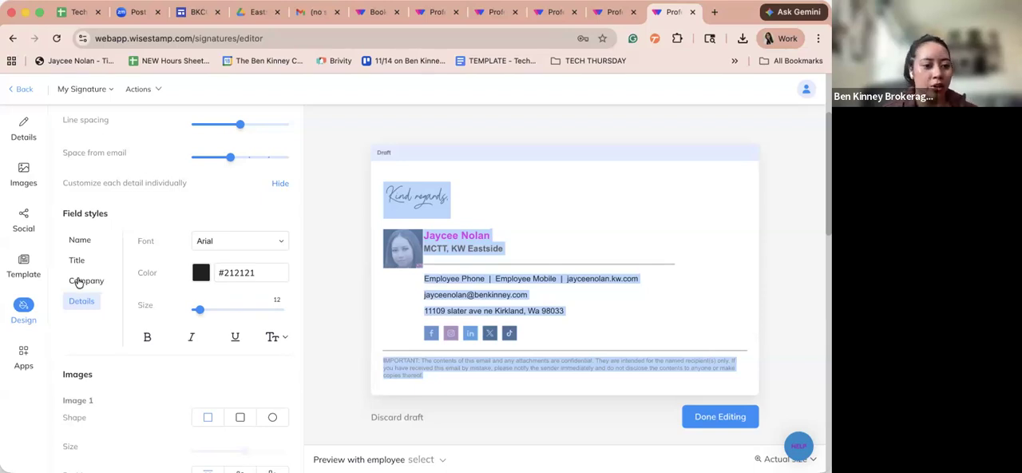
- Set the shape of both Image 1 and Image 2 to circle in the signature design
{"action": "scroll", "coordinate": [79, 281], "scroll_direction": "down", "scroll_amount": 3}
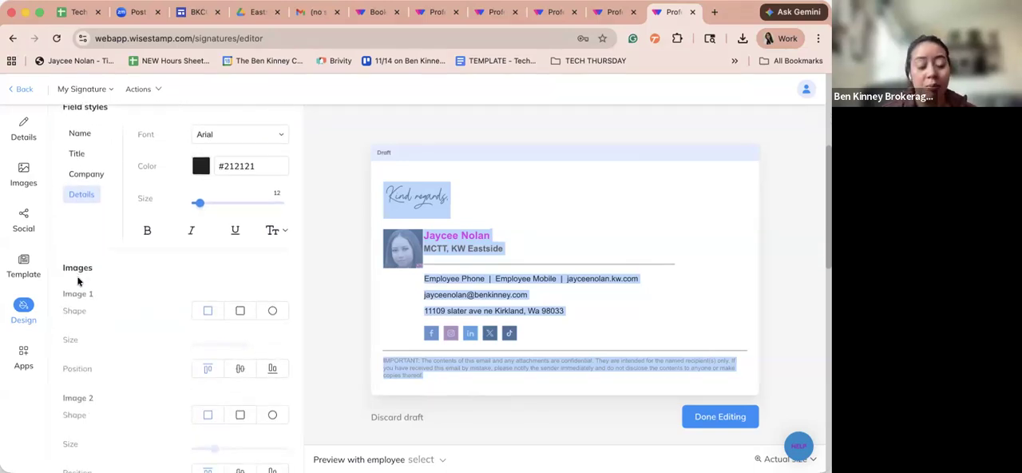
{"action": "scroll", "coordinate": [78, 279], "scroll_direction": "down", "scroll_amount": 1}
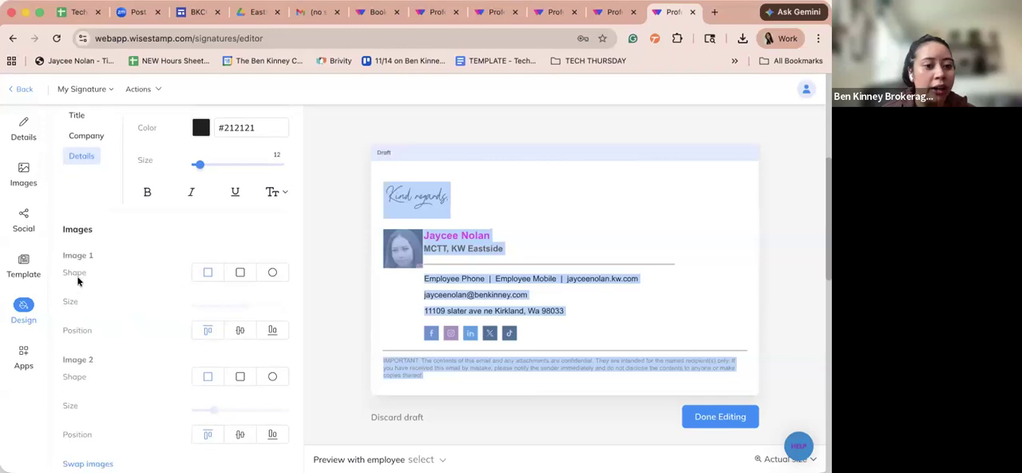
{"action": "left_click", "coordinate": [272, 268]}
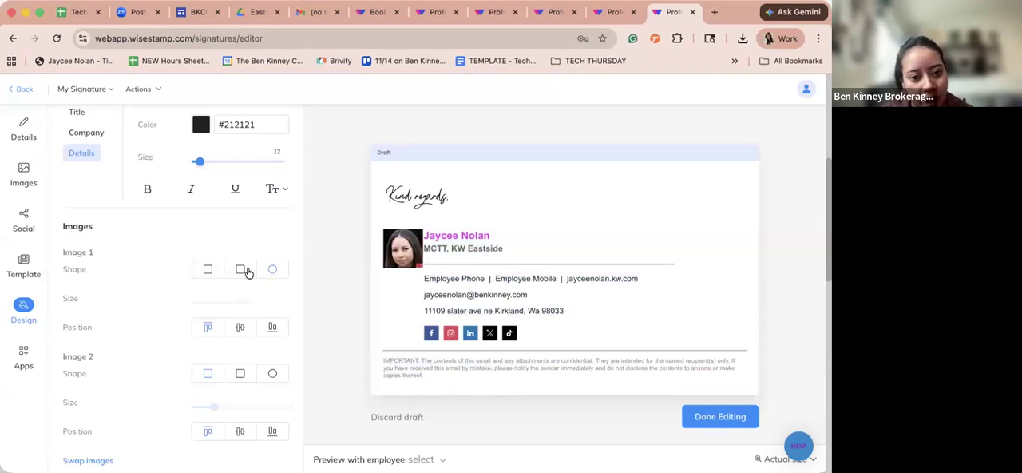
{"action": "left_click", "coordinate": [208, 269]}
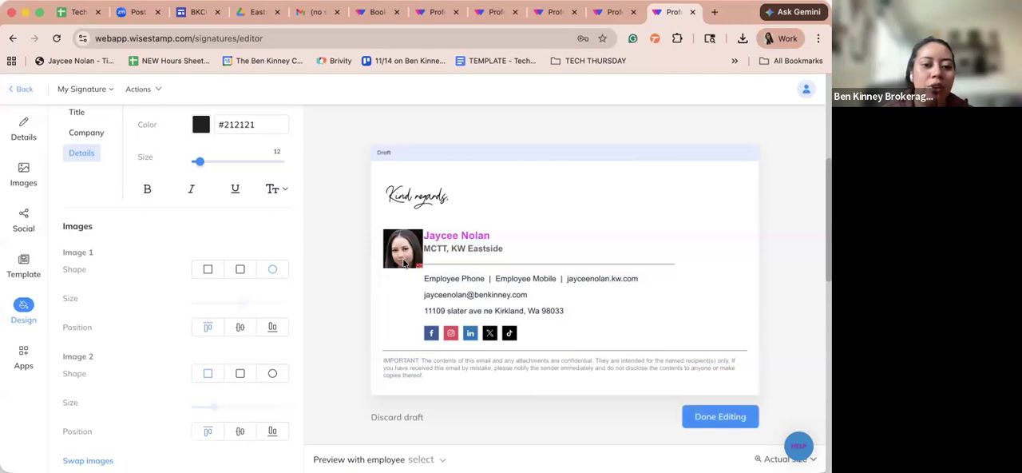
{"action": "left_click", "coordinate": [273, 269]}
{"action": "scroll", "coordinate": [262, 300], "scroll_direction": "down", "scroll_amount": 4}
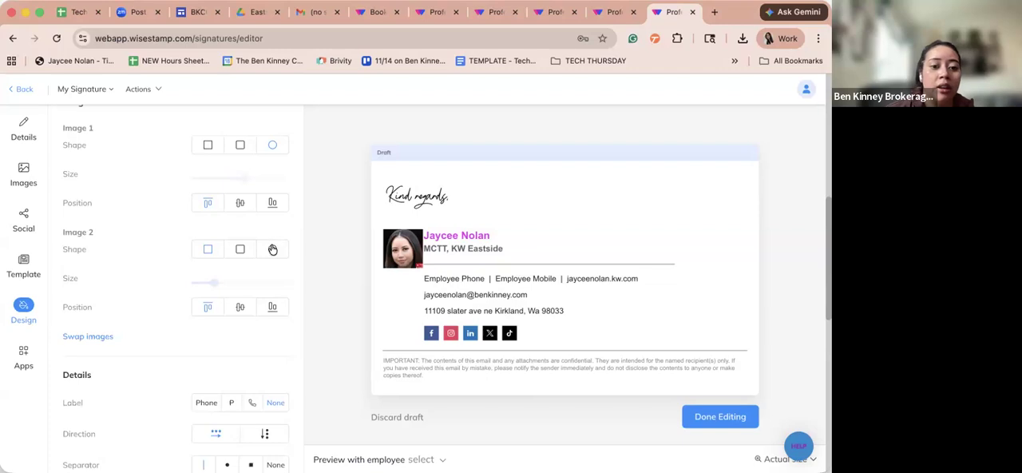
{"action": "left_click", "coordinate": [272, 249]}
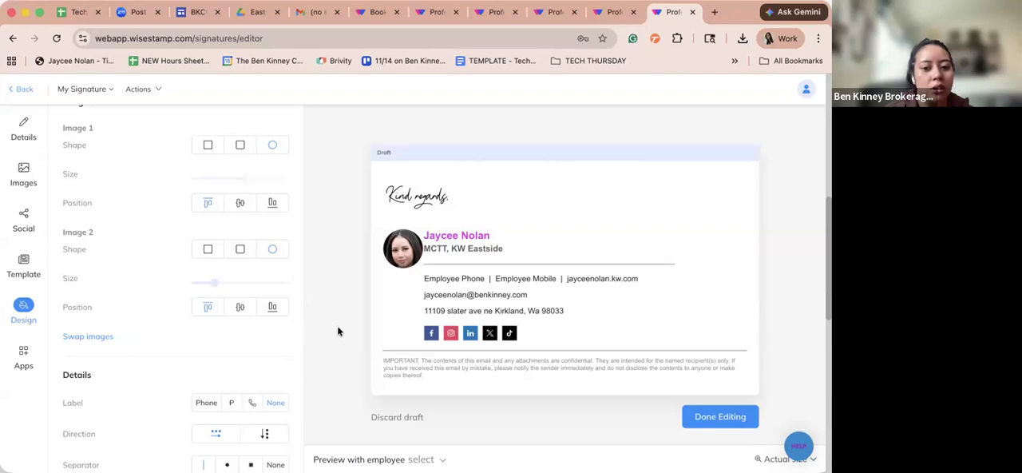
- Align Image 2 to the middle position and enlarge the headshot in the signature
{"action": "scroll", "coordinate": [138, 312], "scroll_direction": "down", "scroll_amount": 5}
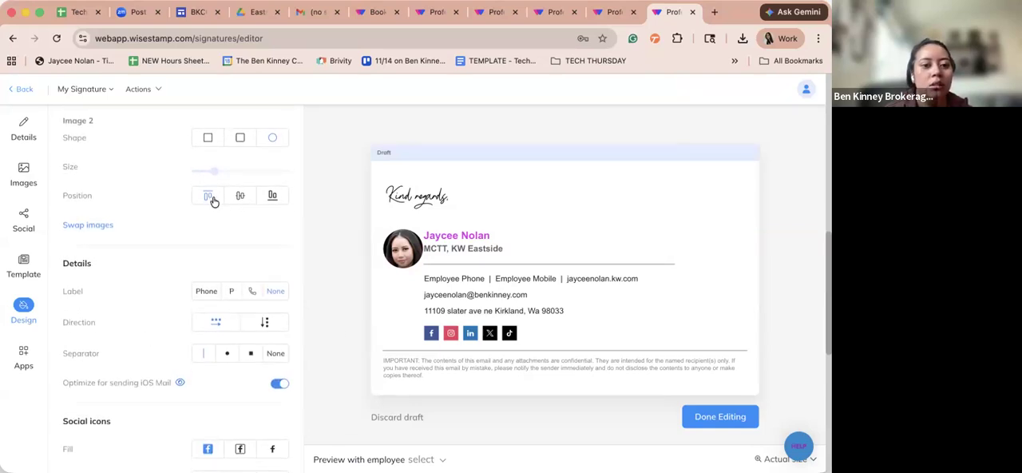
{"action": "scroll", "coordinate": [238, 203], "scroll_direction": "up", "scroll_amount": 1}
{"action": "left_click", "coordinate": [239, 211]}
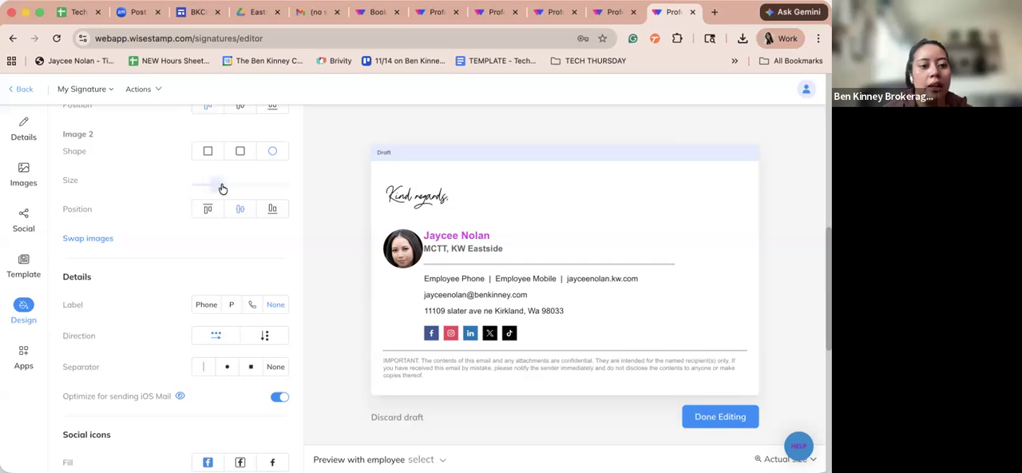
{"action": "left_click", "coordinate": [227, 190]}
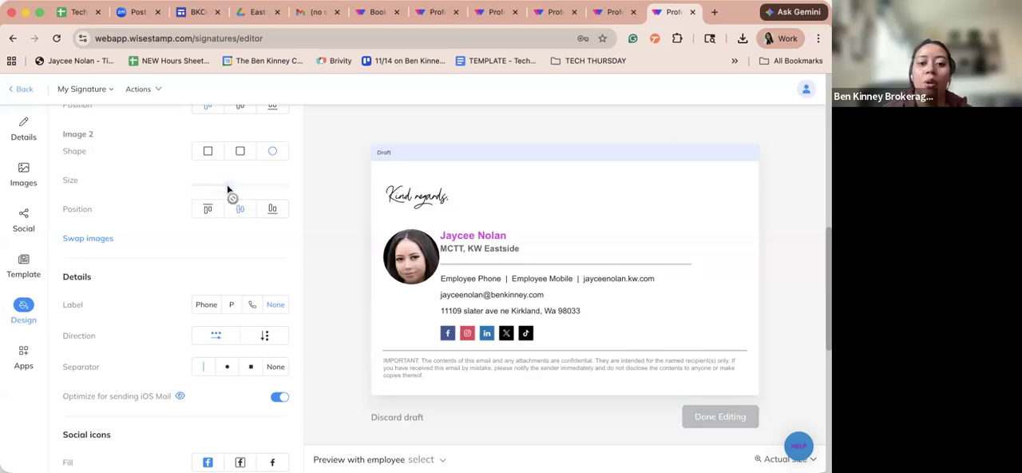
{"action": "left_click", "coordinate": [230, 184]}
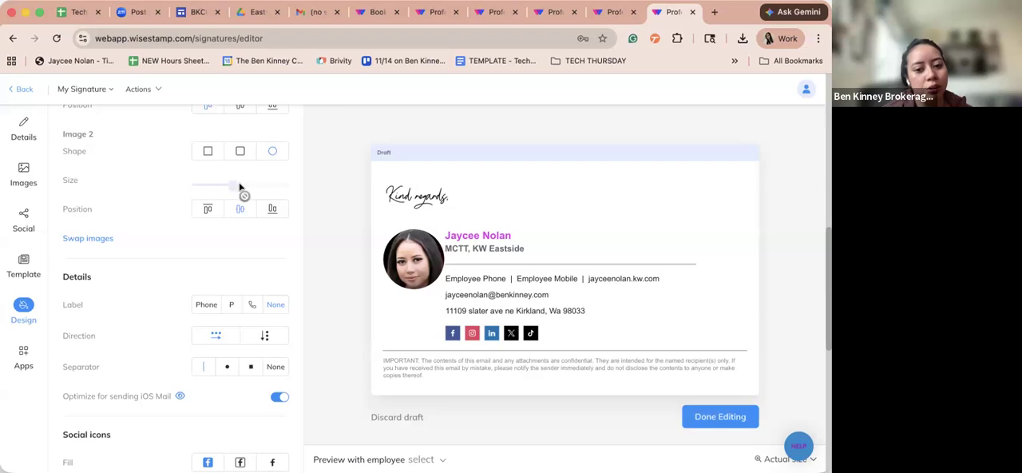
{"action": "left_click", "coordinate": [234, 187]}
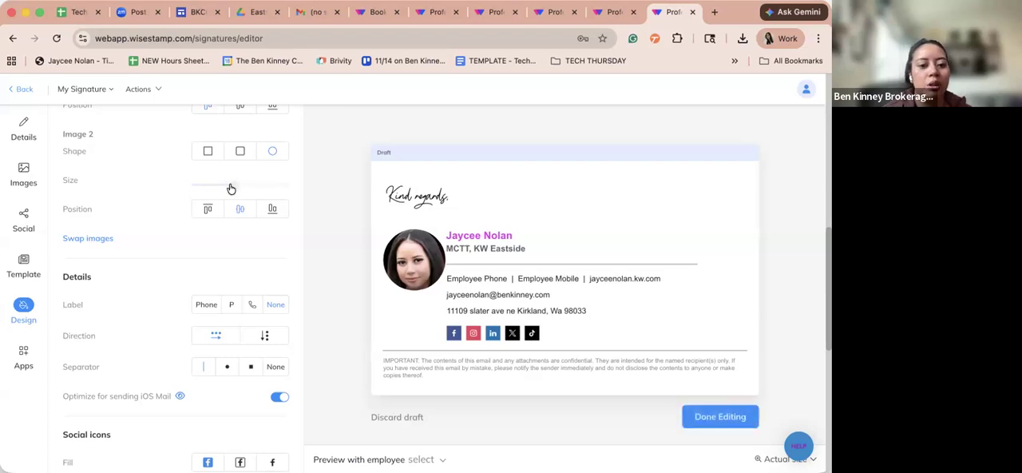
- Try the full-word and single-letter labels for the contact details and settle on icon labels
{"action": "scroll", "coordinate": [262, 250], "scroll_direction": "down", "scroll_amount": 1}
{"action": "scroll", "coordinate": [271, 267], "scroll_direction": "down", "scroll_amount": 1}
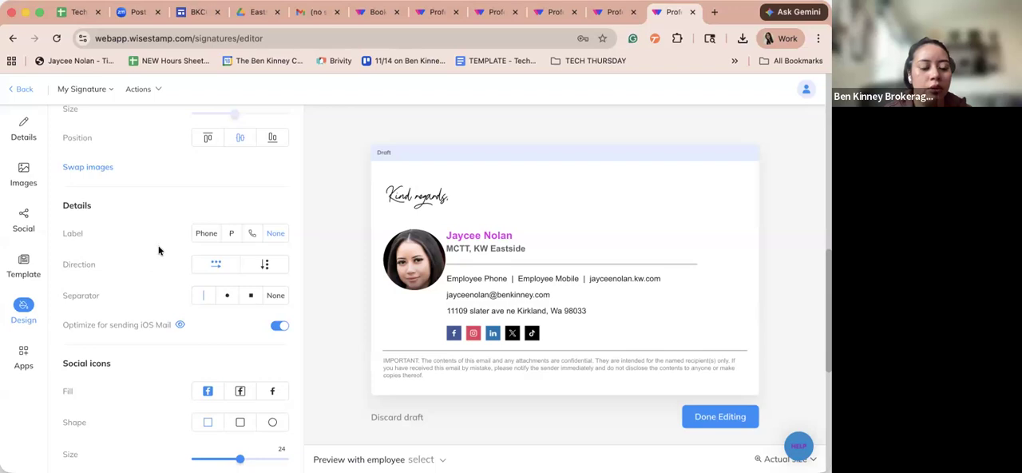
{"action": "scroll", "coordinate": [158, 249], "scroll_direction": "down", "scroll_amount": 1}
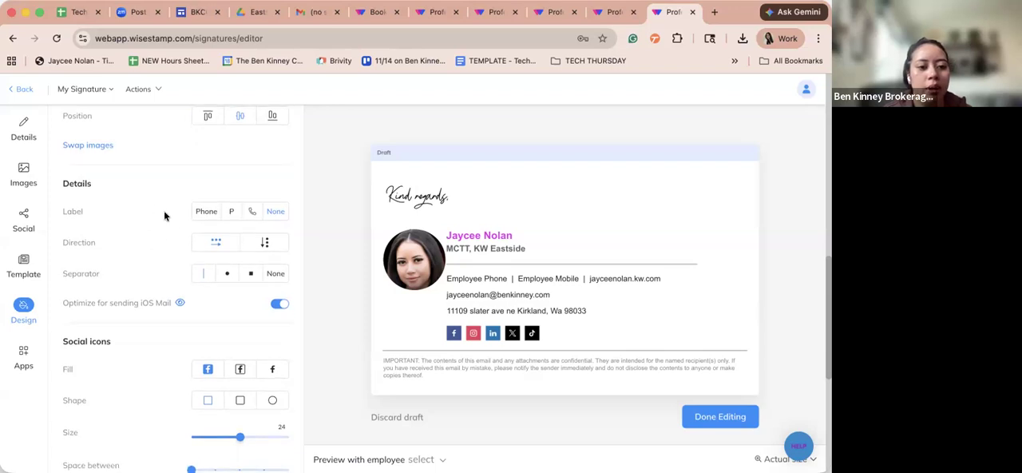
{"action": "left_click", "coordinate": [205, 211]}
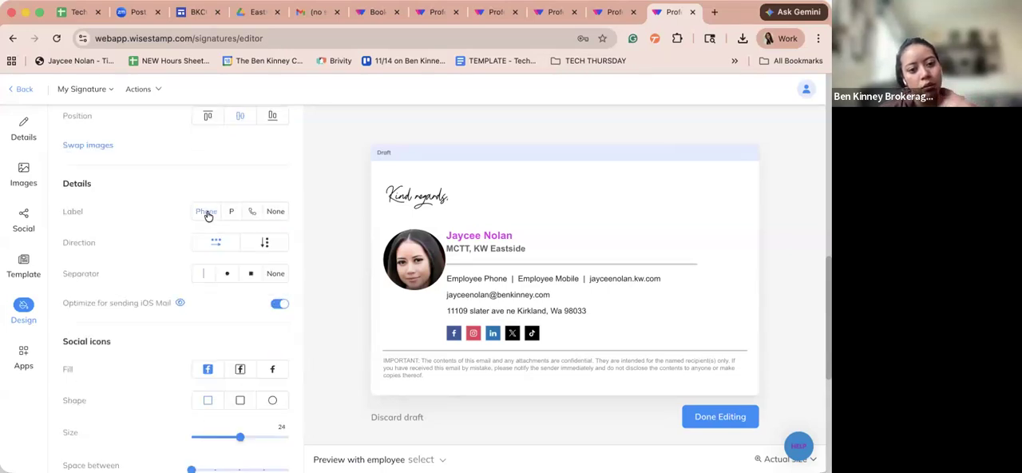
{"action": "scroll", "coordinate": [238, 333], "scroll_direction": "down", "scroll_amount": 1}
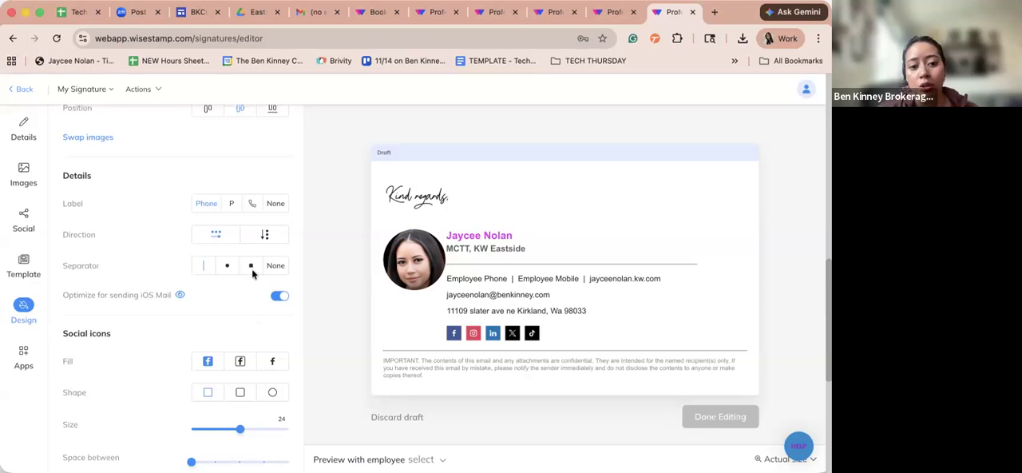
{"action": "left_click", "coordinate": [231, 206]}
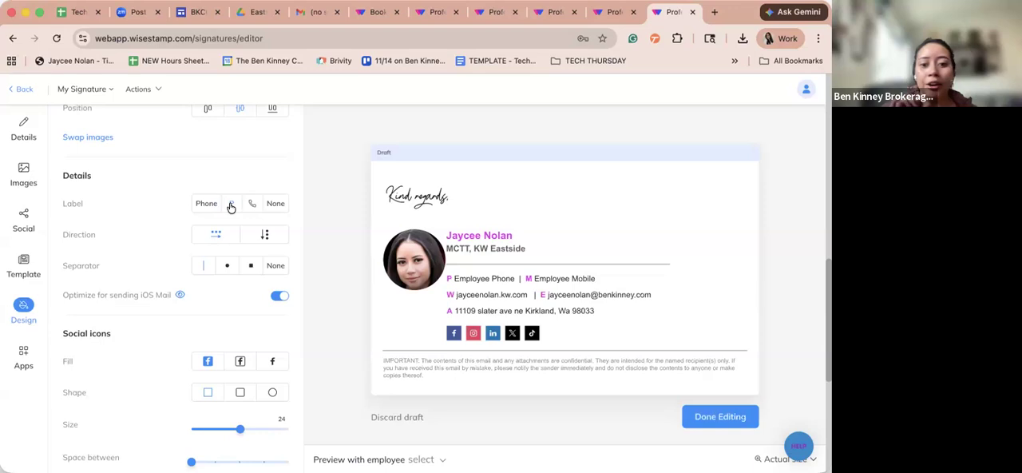
{"action": "left_click", "coordinate": [253, 205]}
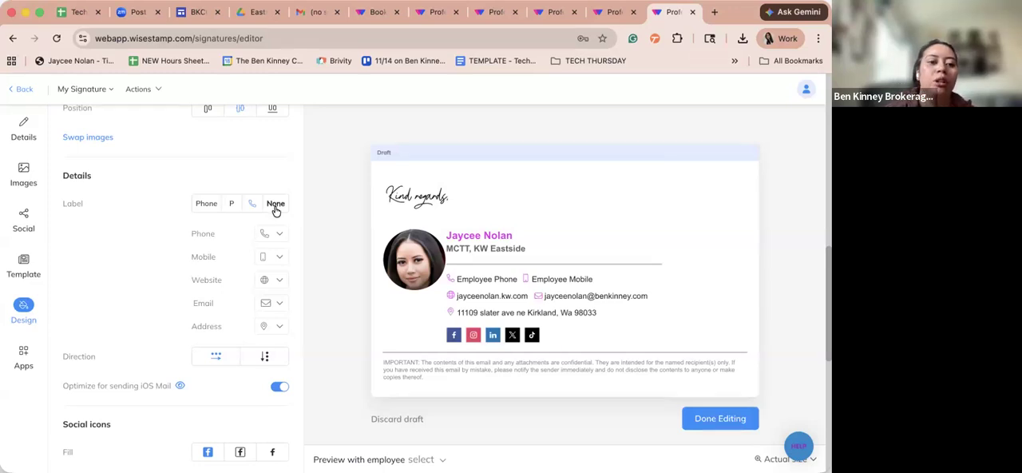
- Try the contact details without any labels, then bring back the icon labels
{"action": "scroll", "coordinate": [275, 209], "scroll_direction": "up", "scroll_amount": 10}
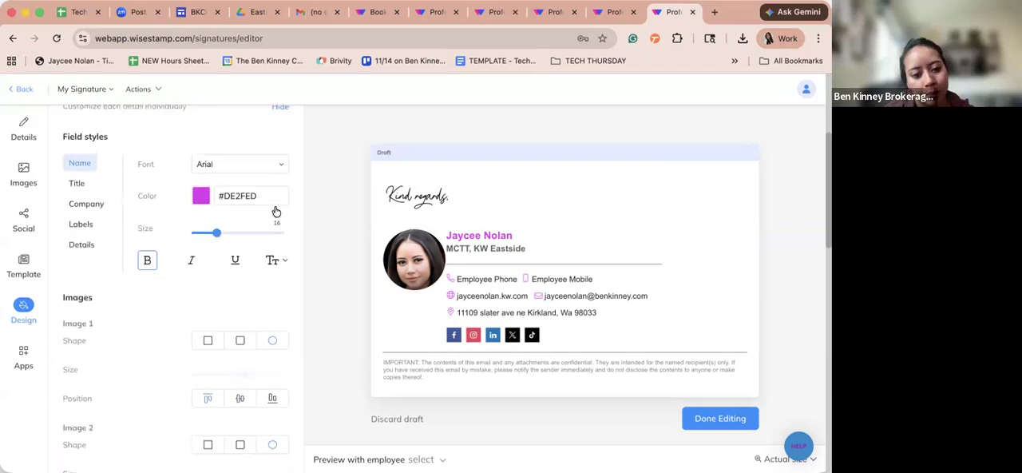
{"action": "scroll", "coordinate": [275, 211], "scroll_direction": "up", "scroll_amount": 2}
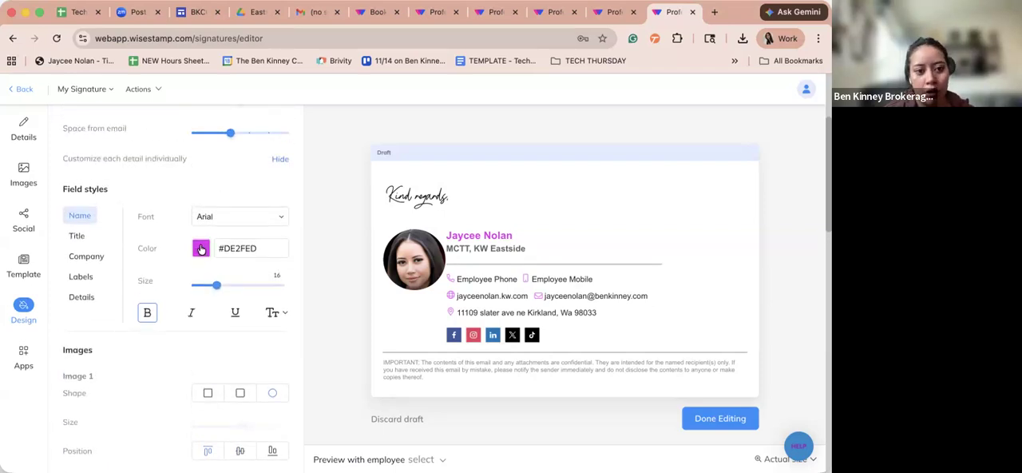
{"action": "scroll", "coordinate": [200, 249], "scroll_direction": "down", "scroll_amount": 10}
{"action": "scroll", "coordinate": [200, 249], "scroll_direction": "up", "scroll_amount": 4}
{"action": "scroll", "coordinate": [201, 250], "scroll_direction": "up", "scroll_amount": 4}
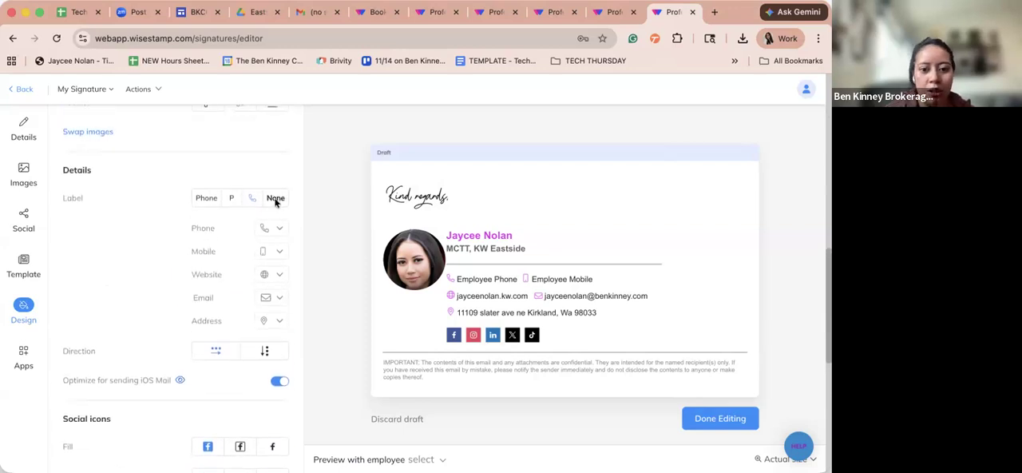
{"action": "left_click", "coordinate": [275, 198]}
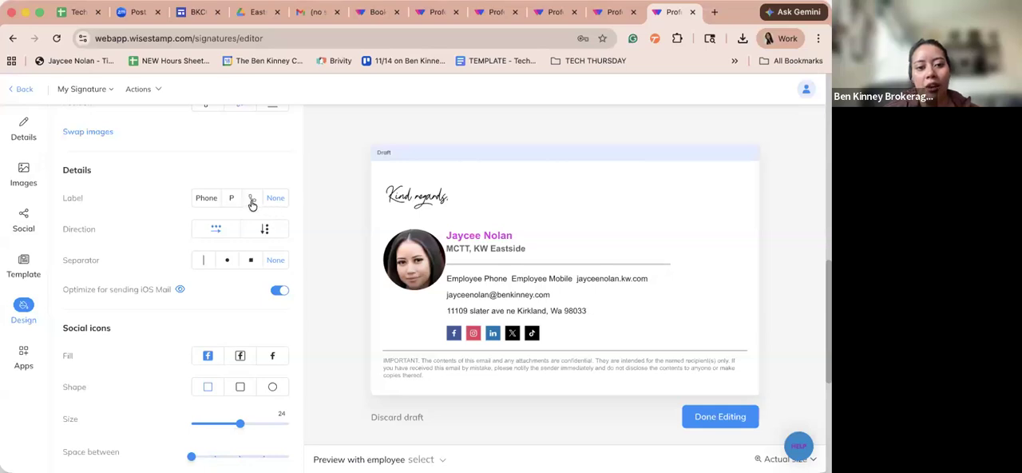
{"action": "left_click", "coordinate": [252, 198]}
- Try the browser-window icon for the email label, and settle on the paper plane icon
{"action": "scroll", "coordinate": [266, 349], "scroll_direction": "down", "scroll_amount": 1}
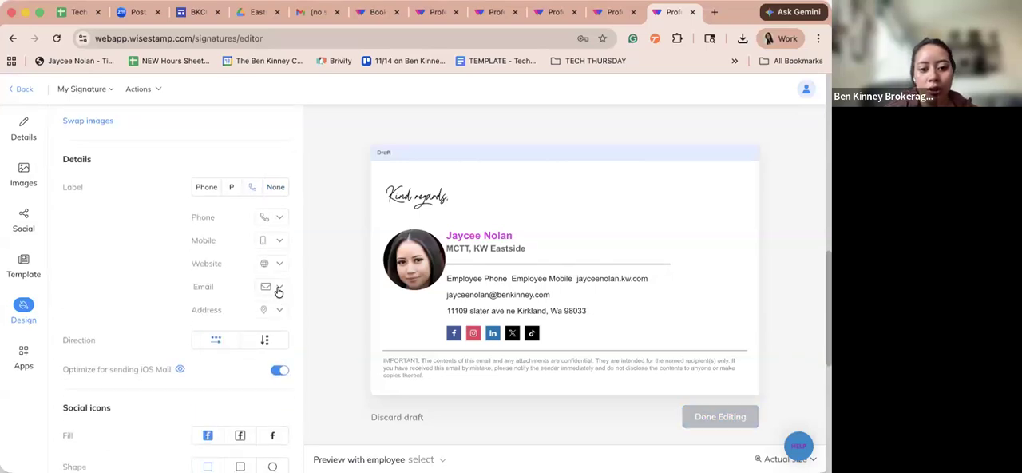
{"action": "left_click", "coordinate": [278, 288]}
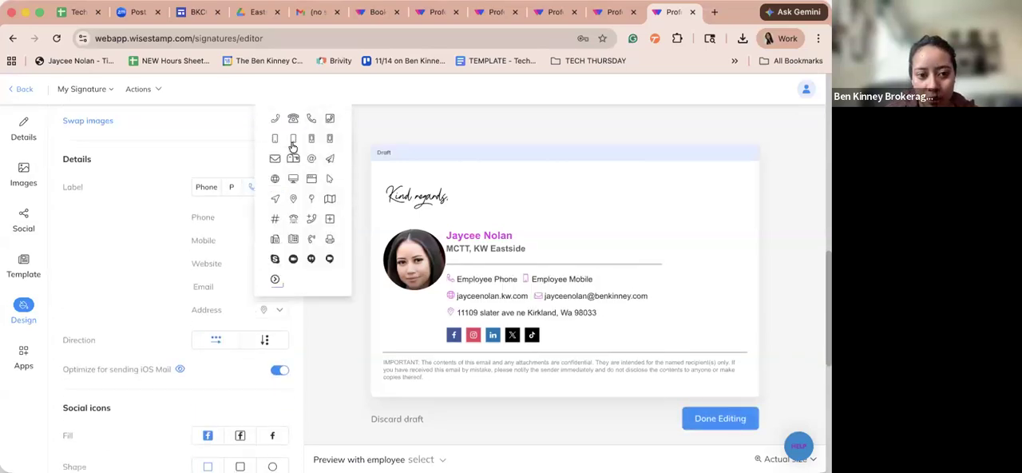
{"action": "left_click", "coordinate": [311, 180]}
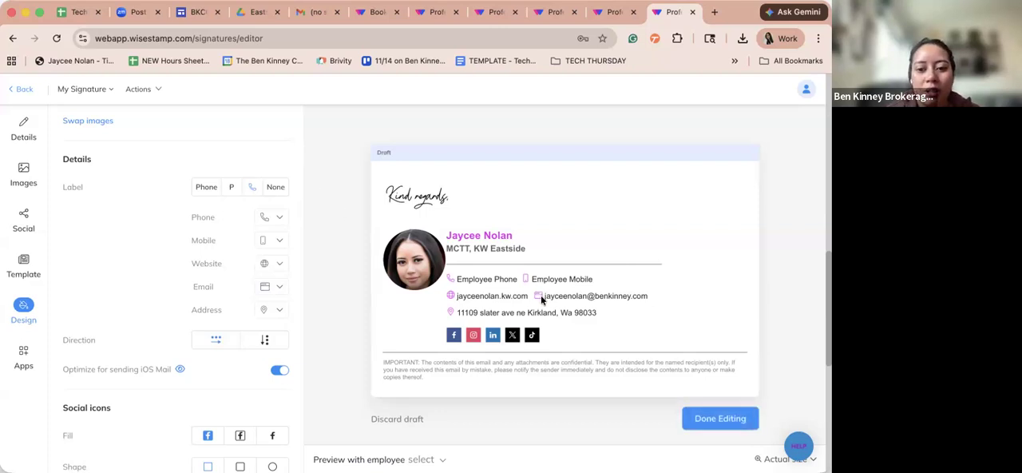
{"action": "left_click", "coordinate": [268, 287]}
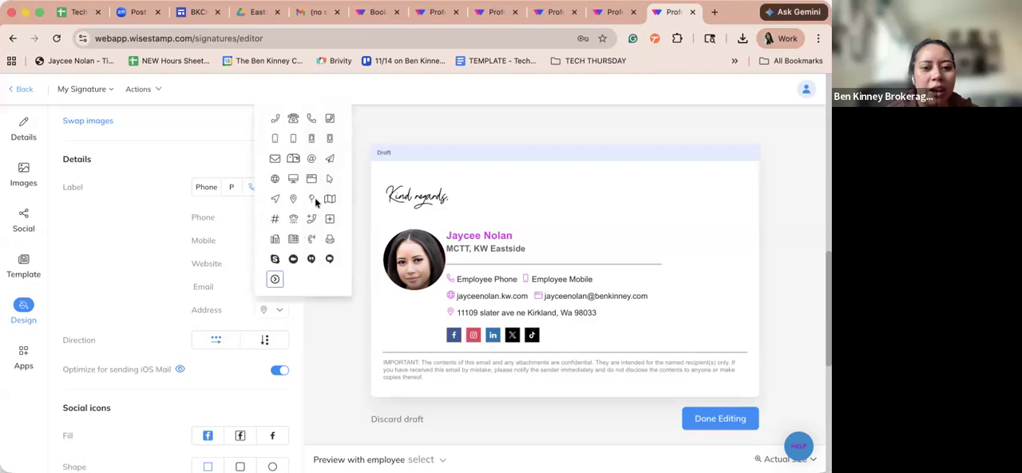
{"action": "left_click", "coordinate": [328, 159]}
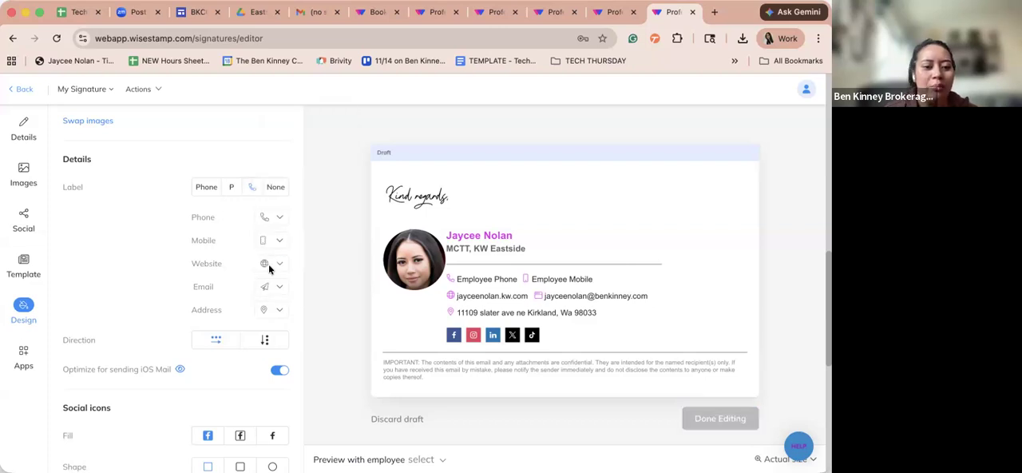
- Set the website label to the browser-window icon and the address label to the mailbox icon
{"action": "left_click", "coordinate": [268, 264]}
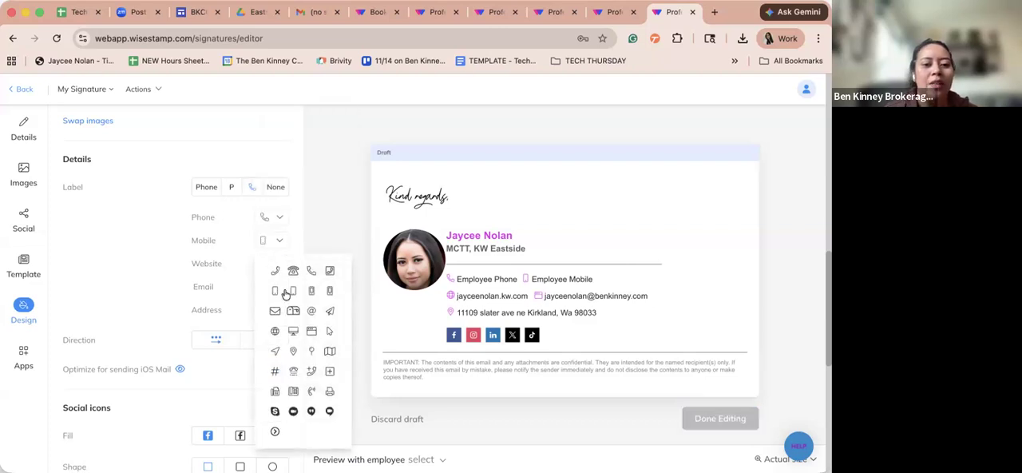
{"action": "left_click", "coordinate": [310, 332]}
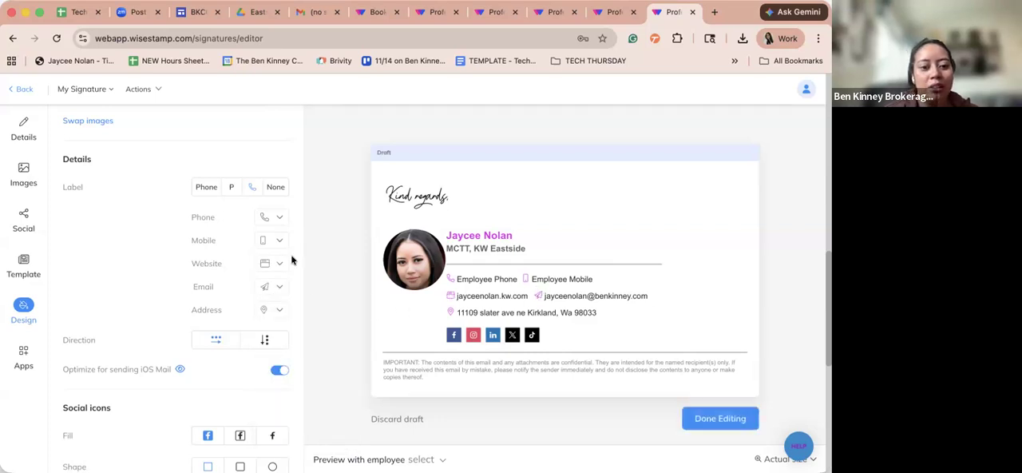
{"action": "left_click", "coordinate": [267, 244]}
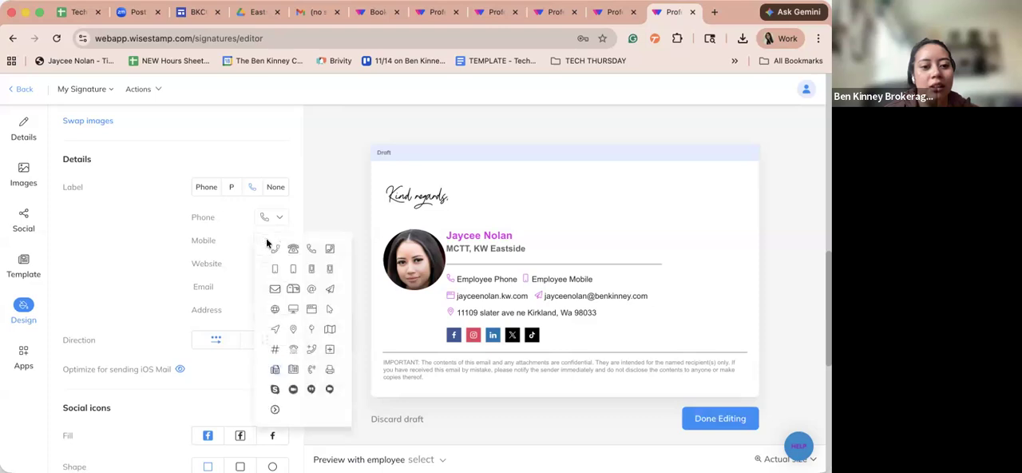
{"action": "left_click", "coordinate": [237, 228]}
{"action": "left_click", "coordinate": [265, 311]}
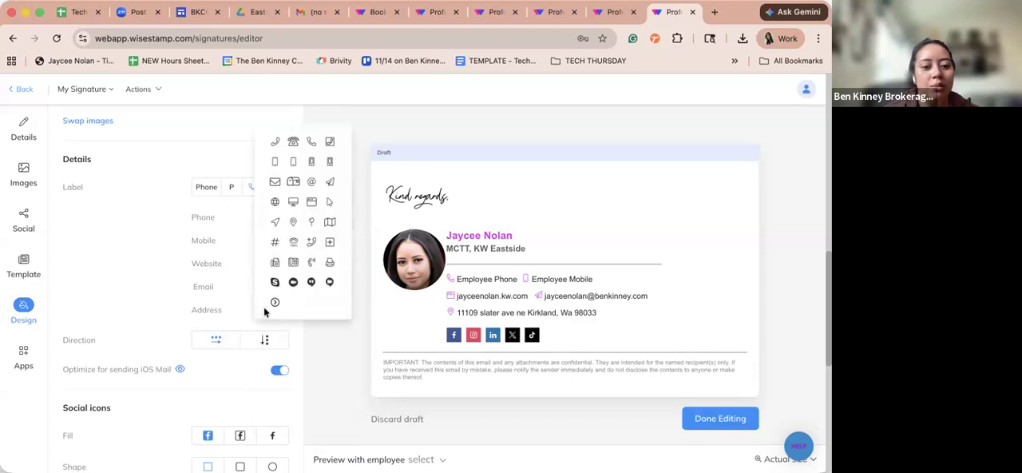
{"action": "left_click", "coordinate": [296, 187]}
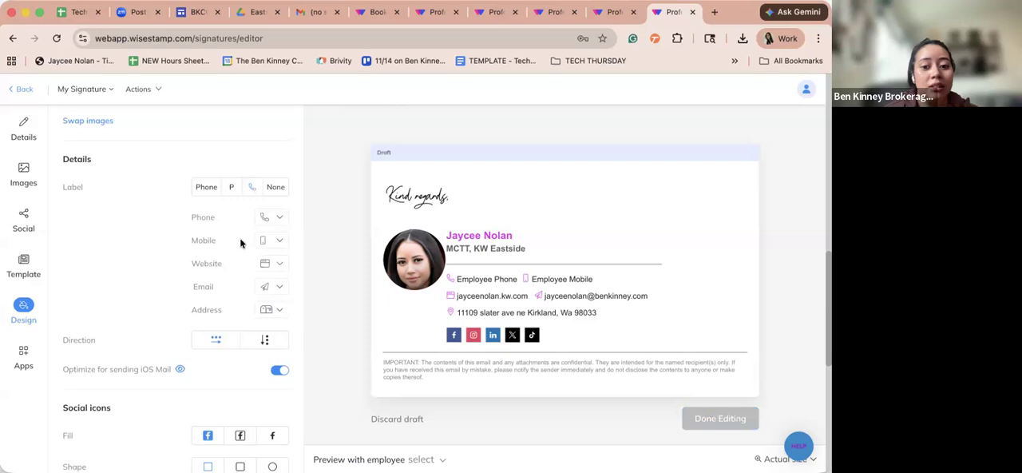
- Set the phone label to the desk telephone icon and the mobile label to the fax machine icon
{"action": "left_click", "coordinate": [267, 218]}
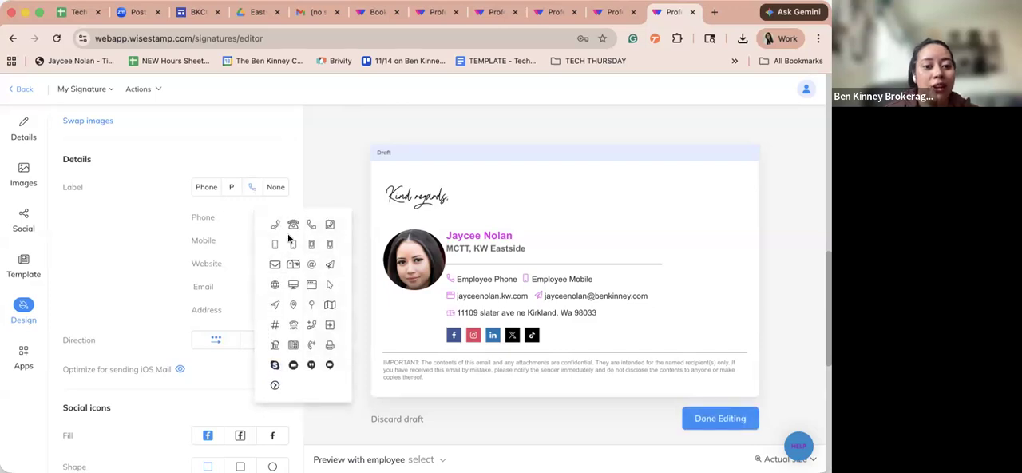
{"action": "left_click", "coordinate": [292, 226]}
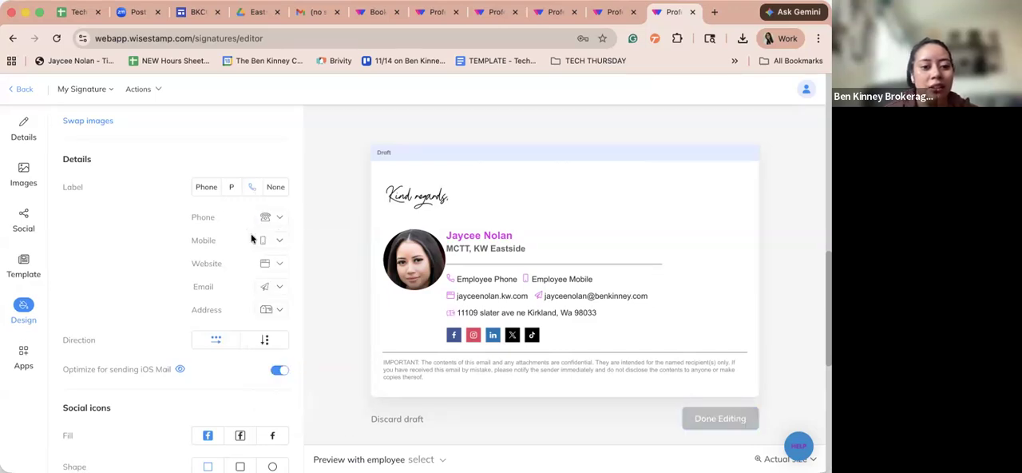
{"action": "left_click", "coordinate": [254, 238]}
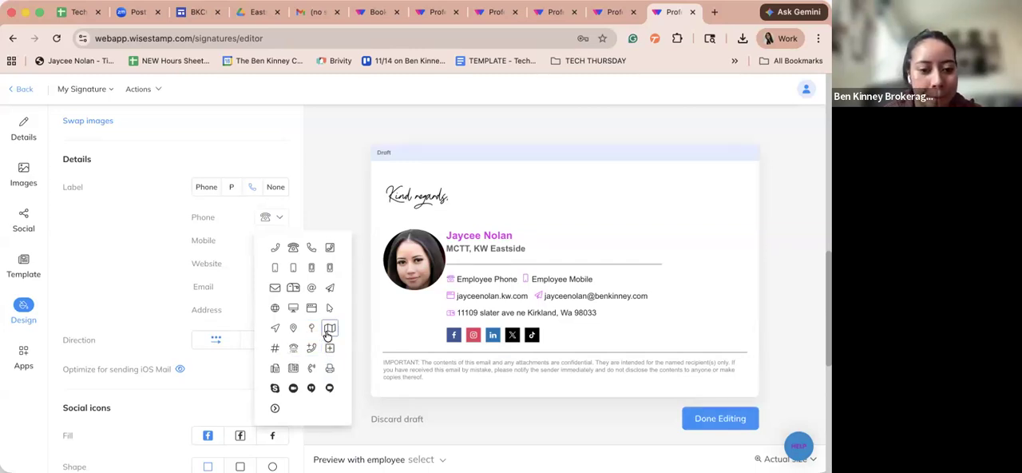
{"action": "left_click", "coordinate": [276, 368]}
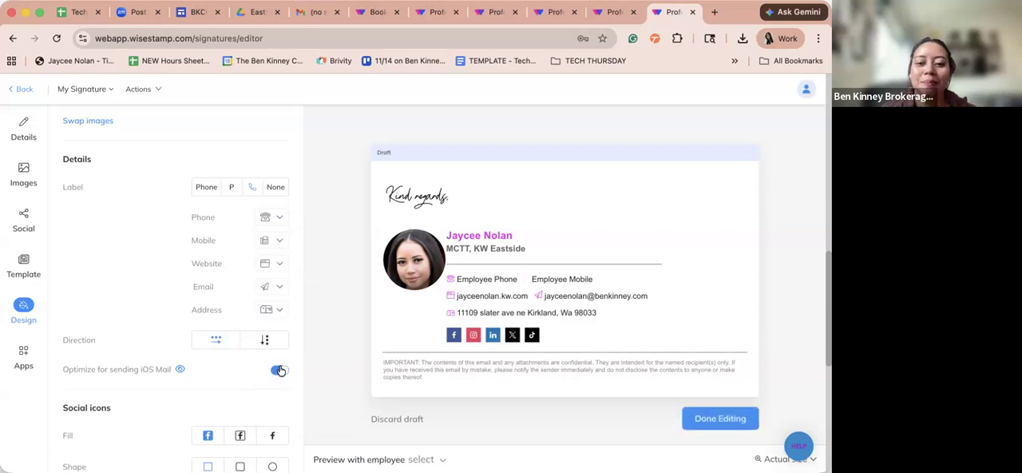
- Test the Employee Phone link in the signature preview, then close its blank tab and return to the editor
{"action": "left_click", "coordinate": [465, 282]}
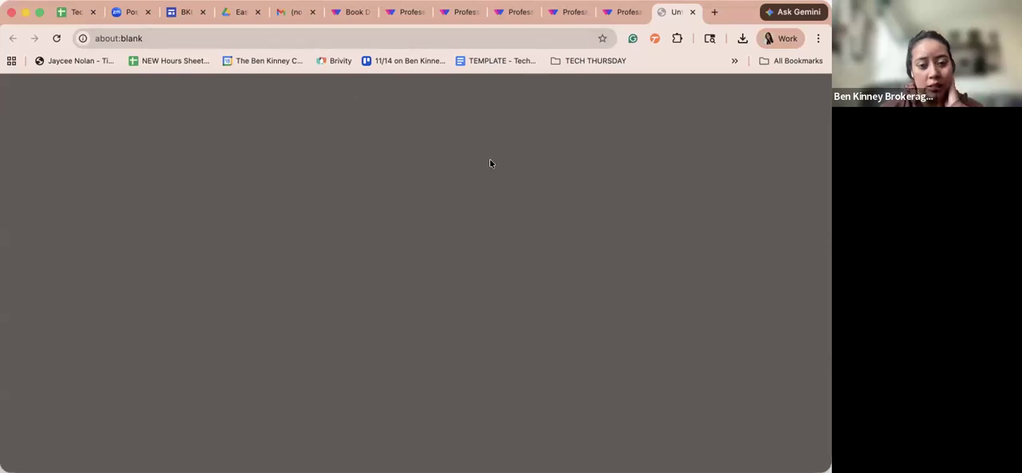
{"action": "left_click", "coordinate": [619, 14]}
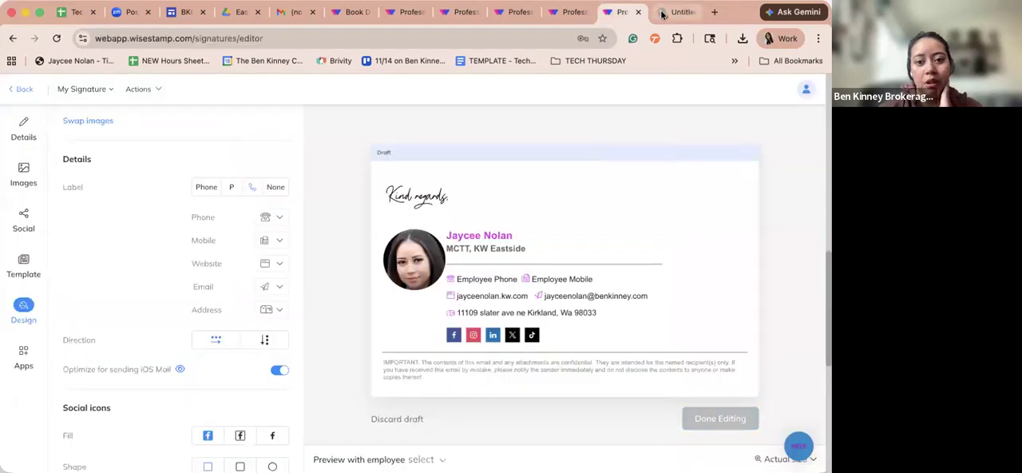
{"action": "left_click", "coordinate": [662, 14]}
{"action": "left_click", "coordinate": [619, 12]}
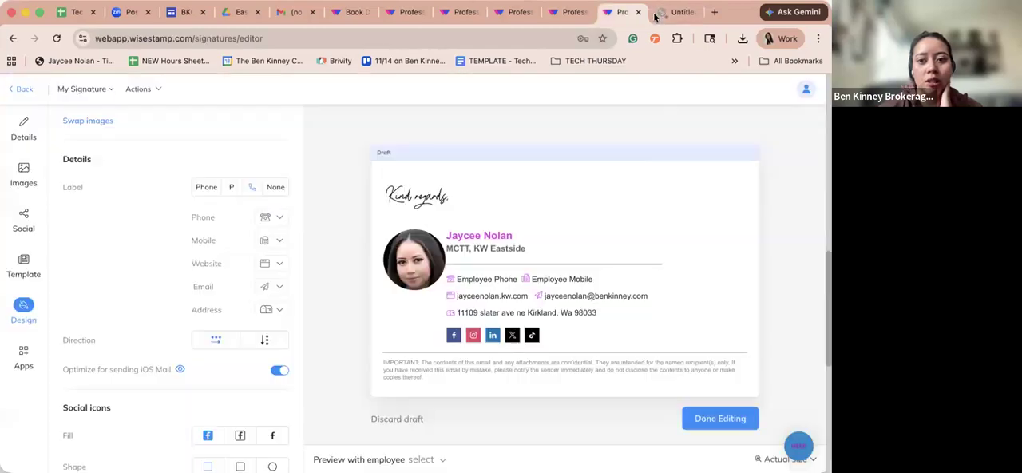
{"action": "left_click", "coordinate": [684, 13]}
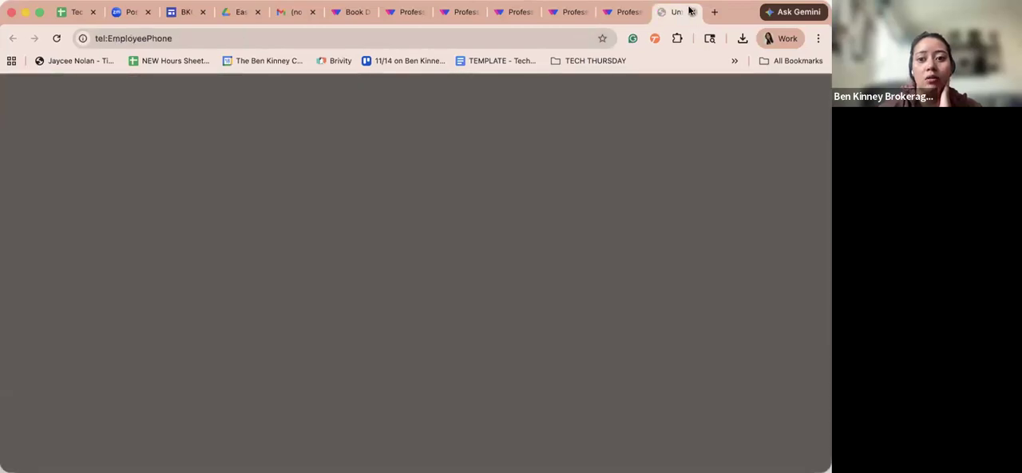
{"action": "left_click", "coordinate": [509, 320]}
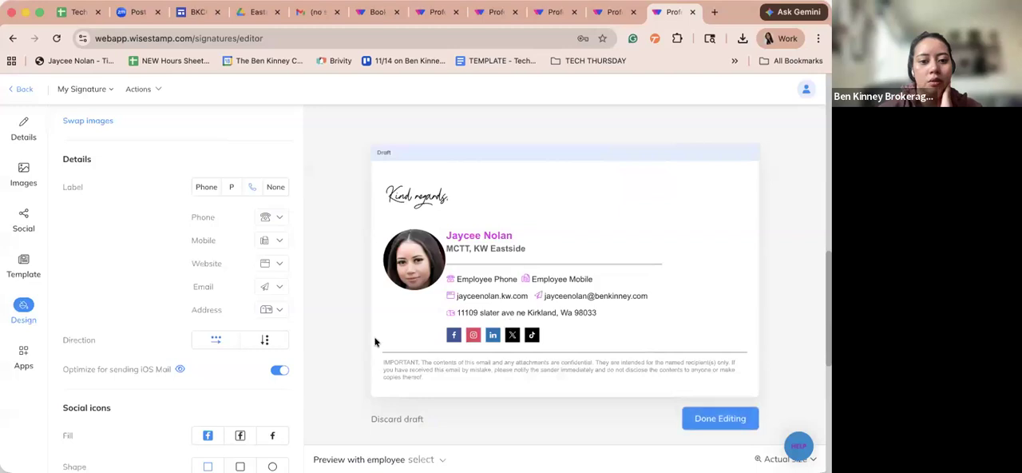
- Set the contact details' direction to vertical and preview the signature as optimized for iOS Mail
{"action": "left_click", "coordinate": [282, 333]}
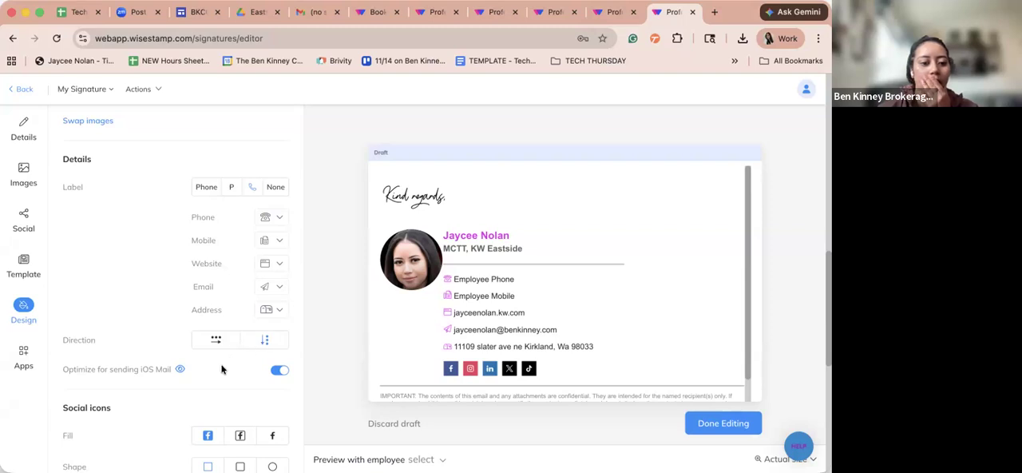
{"action": "scroll", "coordinate": [222, 368], "scroll_direction": "down", "scroll_amount": 5}
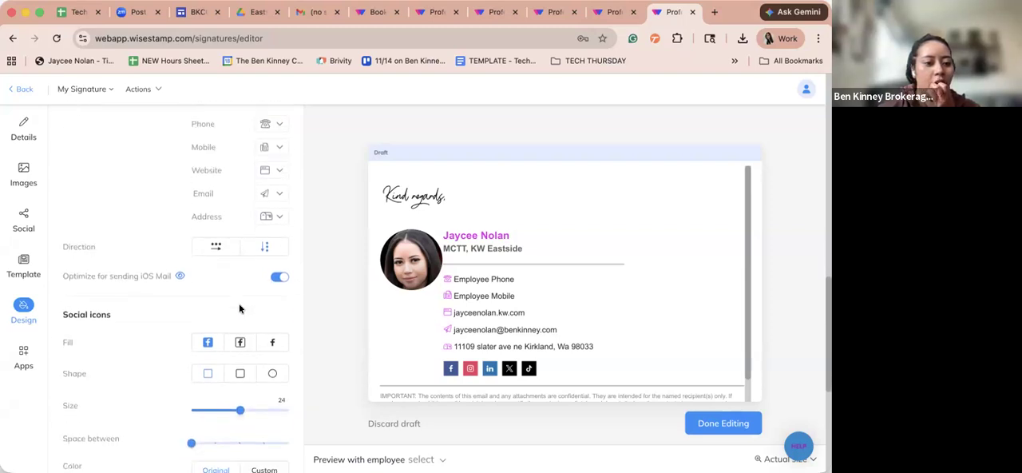
{"action": "scroll", "coordinate": [239, 308], "scroll_direction": "down", "scroll_amount": 7}
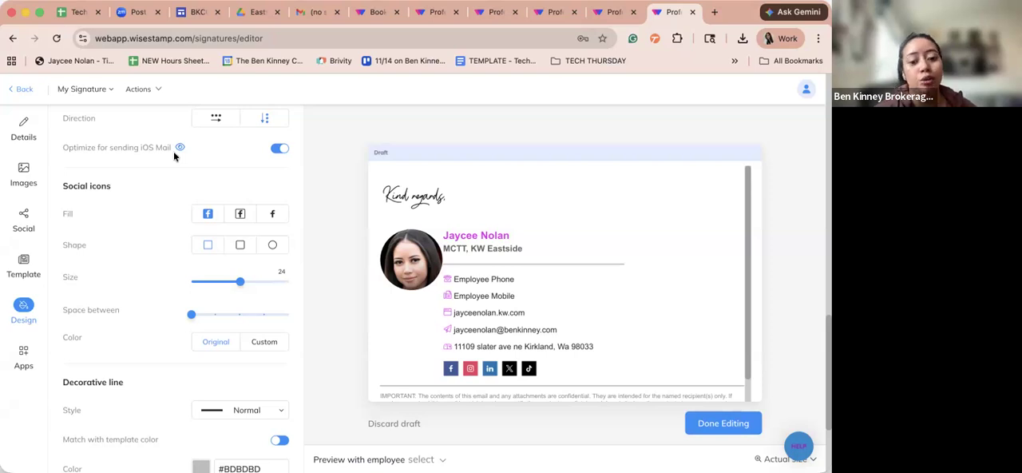
{"action": "scroll", "coordinate": [176, 177], "scroll_direction": "down", "scroll_amount": 3}
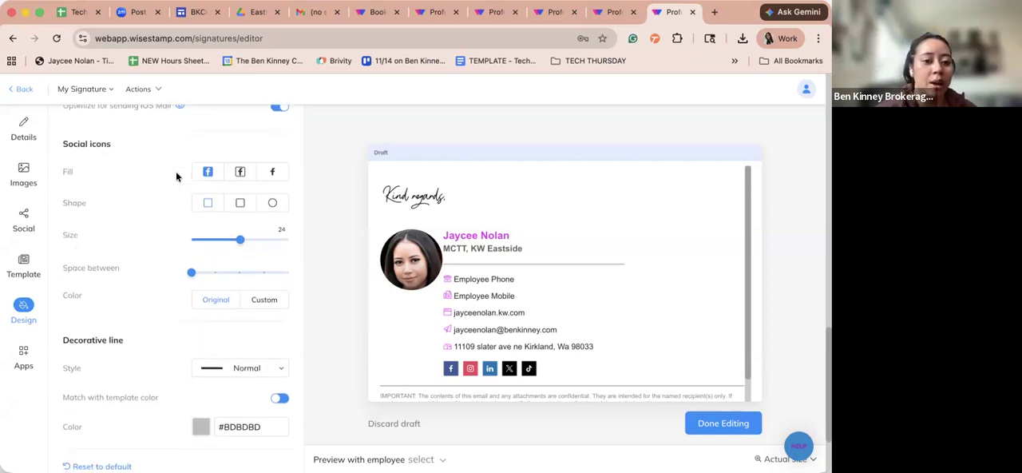
{"action": "scroll", "coordinate": [177, 177], "scroll_direction": "down", "scroll_amount": 2}
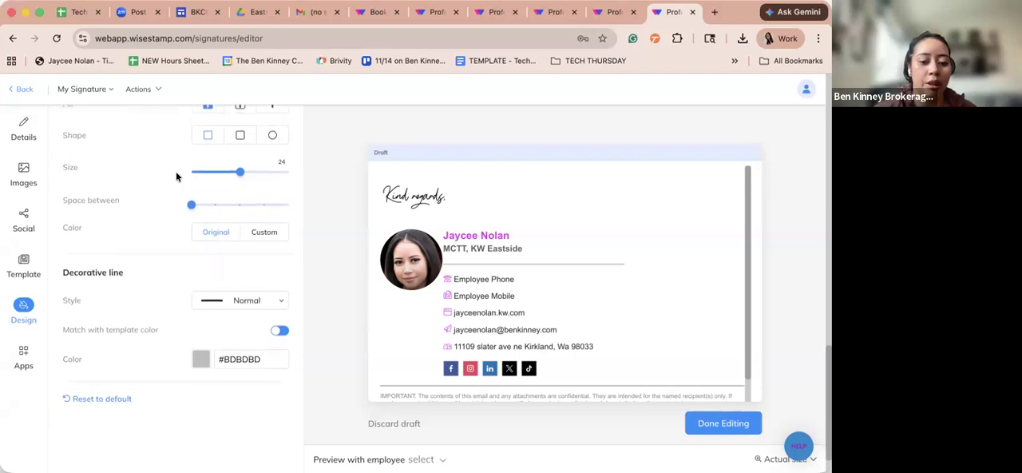
{"action": "scroll", "coordinate": [177, 176], "scroll_direction": "up", "scroll_amount": 3}
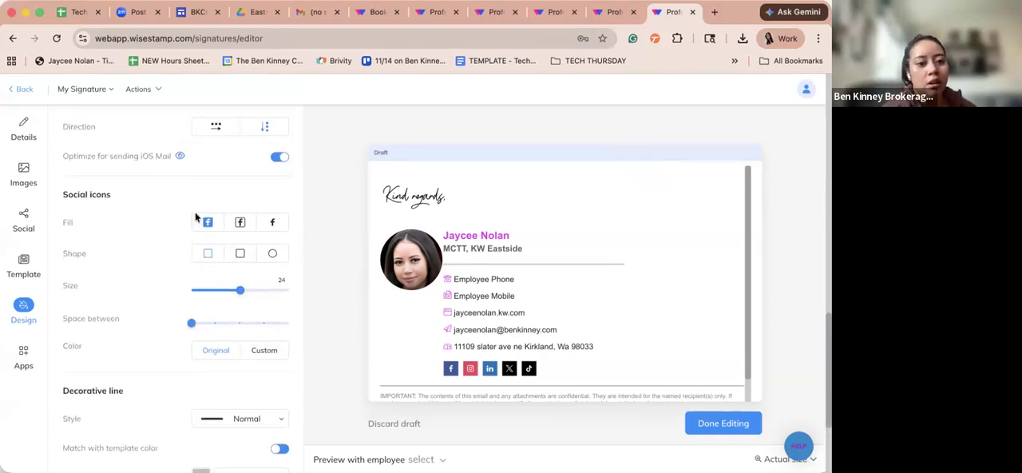
{"action": "scroll", "coordinate": [195, 211], "scroll_direction": "up", "scroll_amount": 4}
{"action": "mouse_move", "coordinate": [180, 234]}
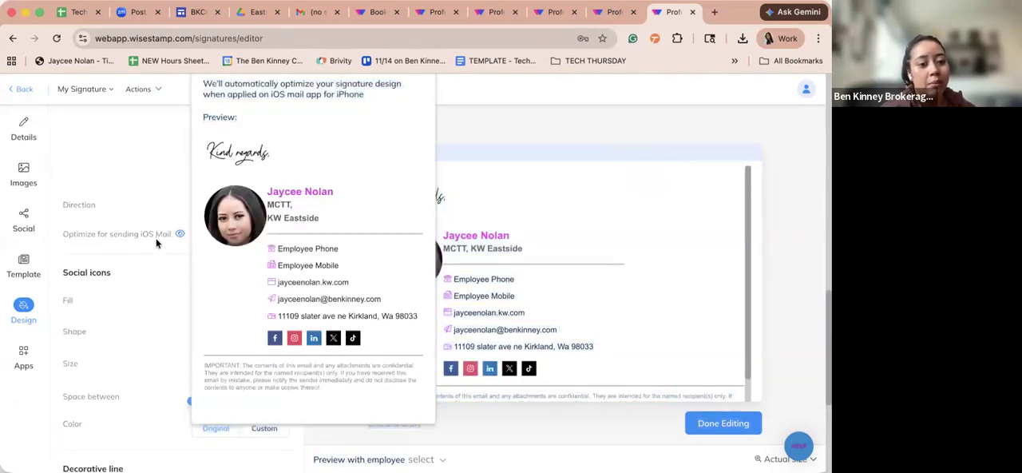
- Compare the outlined, solid and plain fills for the social icons, ending on the plain symbols without a background
{"action": "scroll", "coordinate": [209, 270], "scroll_direction": "down", "scroll_amount": 1}
{"action": "scroll", "coordinate": [210, 271], "scroll_direction": "down", "scroll_amount": 1}
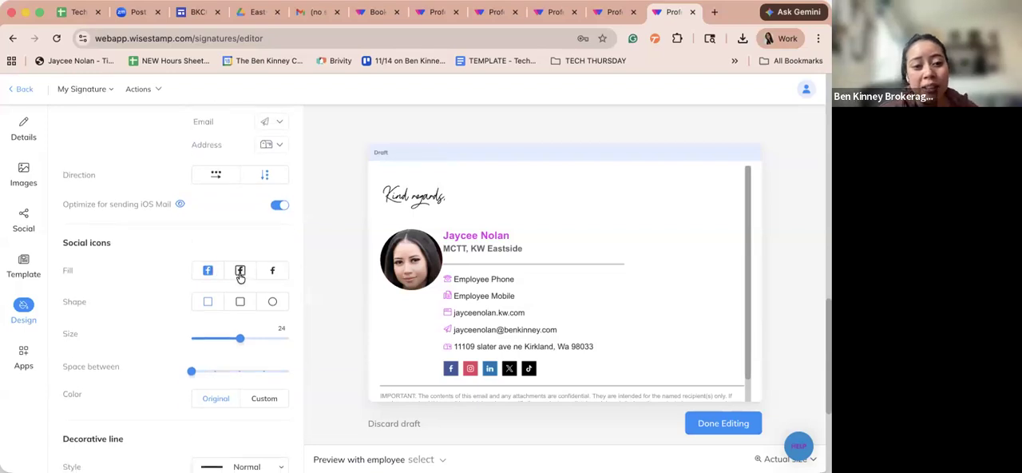
{"action": "left_click", "coordinate": [240, 272]}
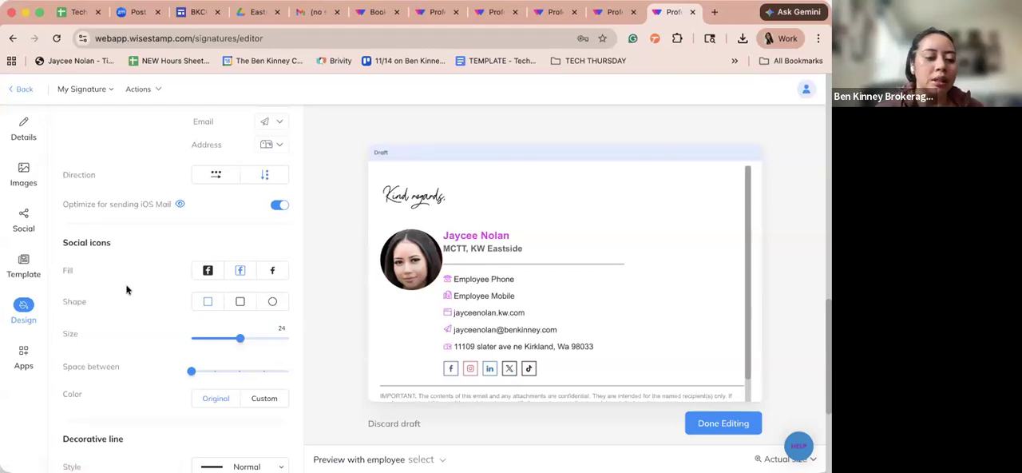
{"action": "scroll", "coordinate": [126, 289], "scroll_direction": "down", "scroll_amount": 1}
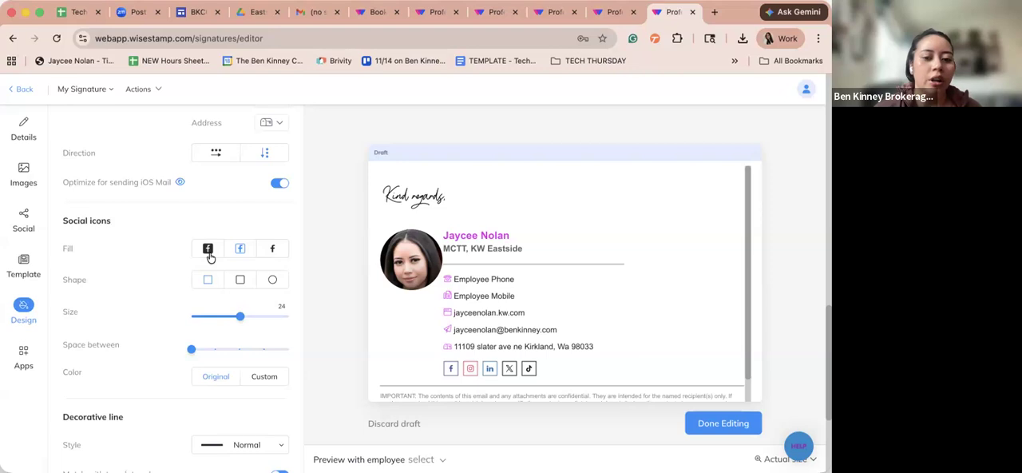
{"action": "scroll", "coordinate": [207, 281], "scroll_direction": "down", "scroll_amount": 2}
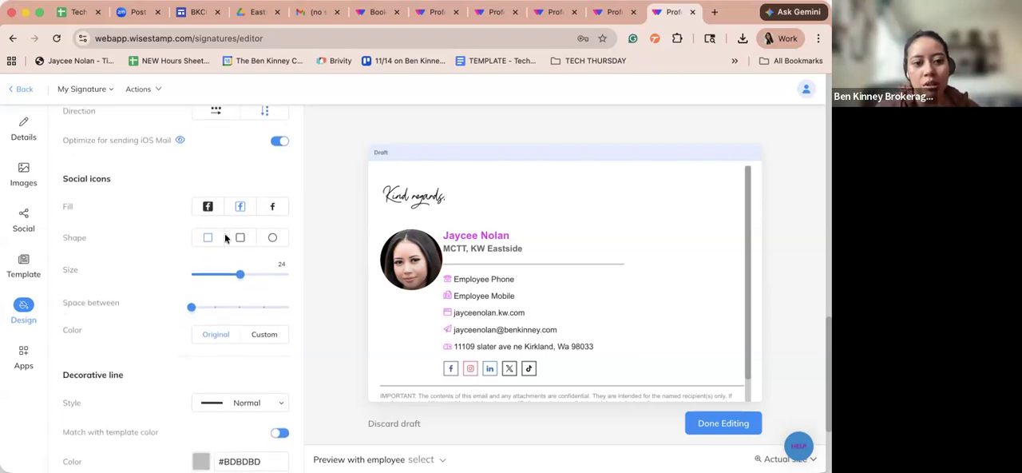
{"action": "left_click", "coordinate": [271, 209]}
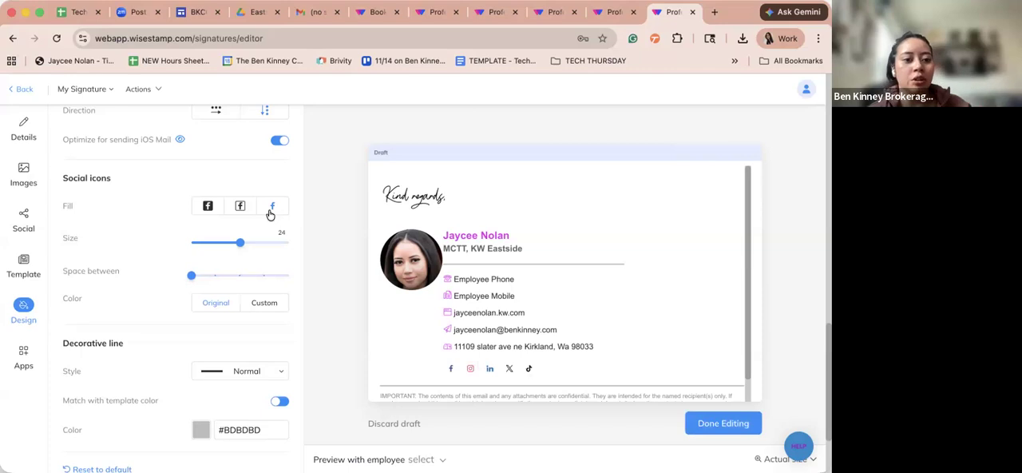
{"action": "scroll", "coordinate": [192, 224], "scroll_direction": "up", "scroll_amount": 1}
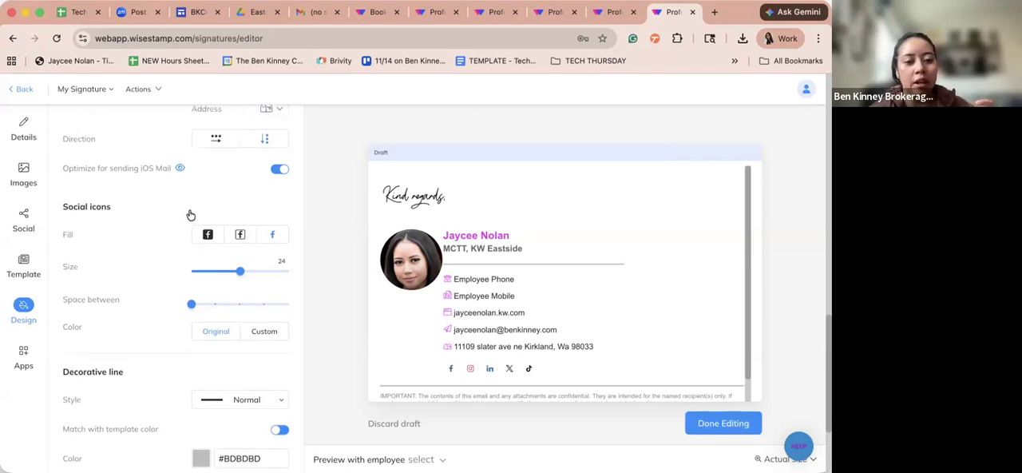
{"action": "left_click", "coordinate": [246, 239]}
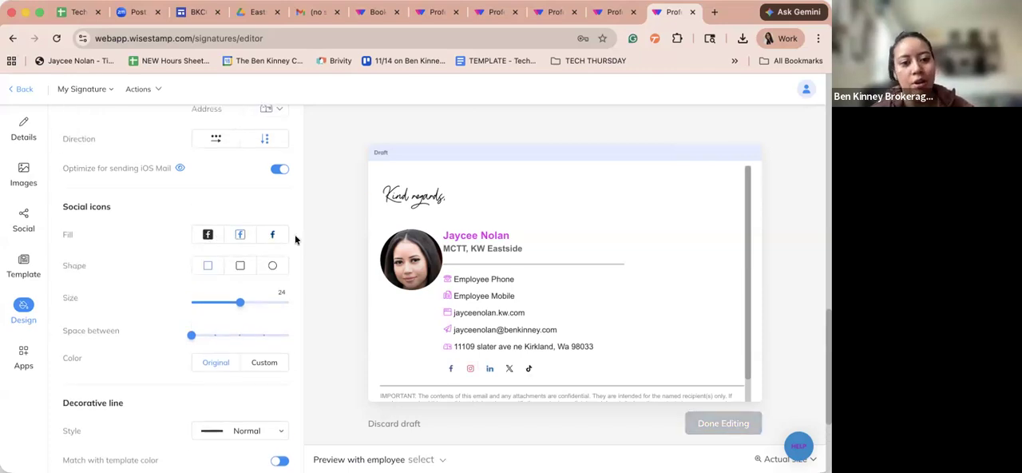
{"action": "left_click", "coordinate": [208, 234]}
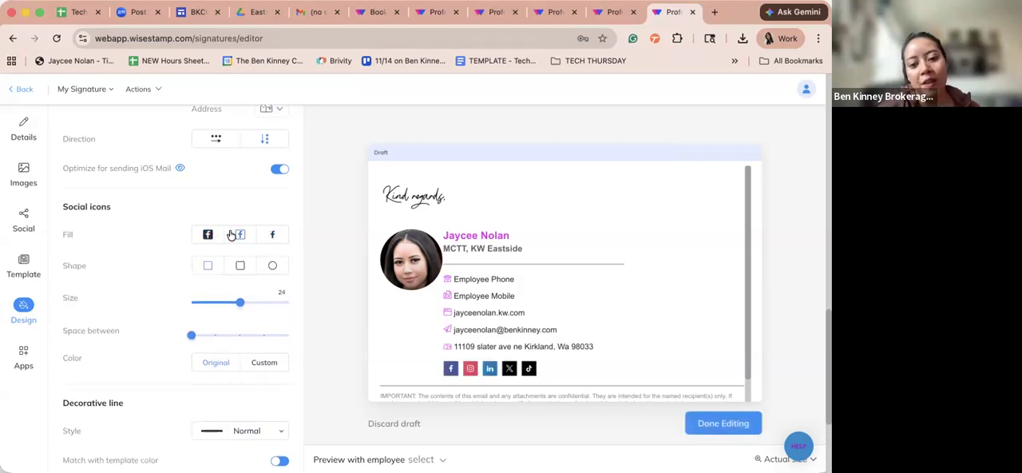
{"action": "left_click", "coordinate": [277, 236]}
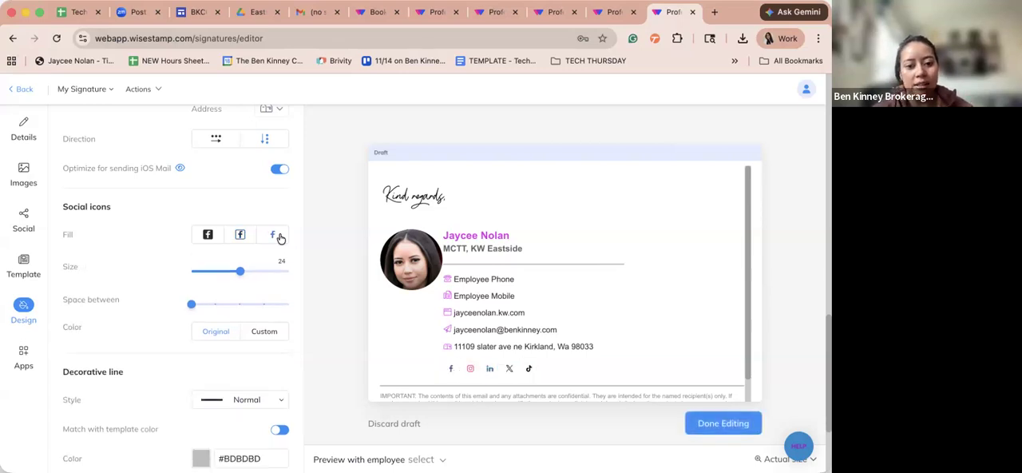
- Set the social icons' size to 28 and look over the spacing, color and decorative line options
{"action": "left_click_drag", "start_coordinate": [249, 271], "coordinate": [264, 271]}
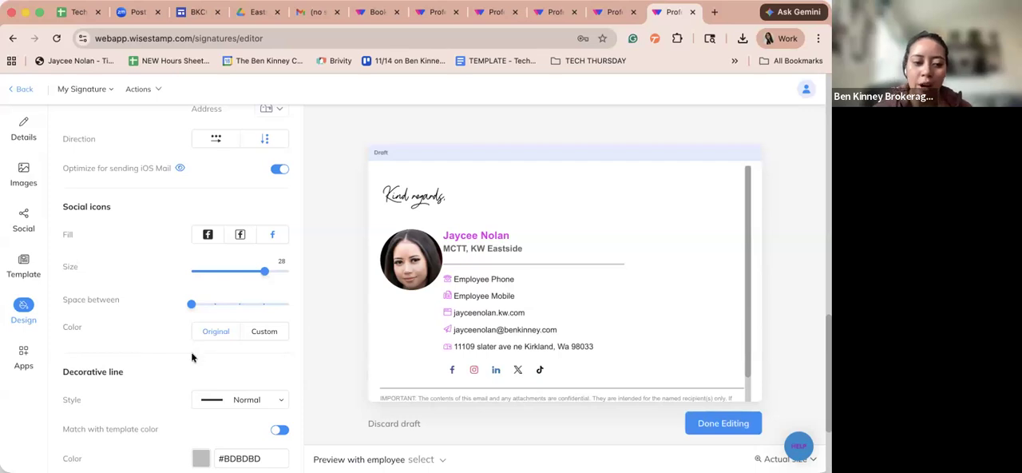
{"action": "scroll", "coordinate": [189, 349], "scroll_direction": "down", "scroll_amount": 3}
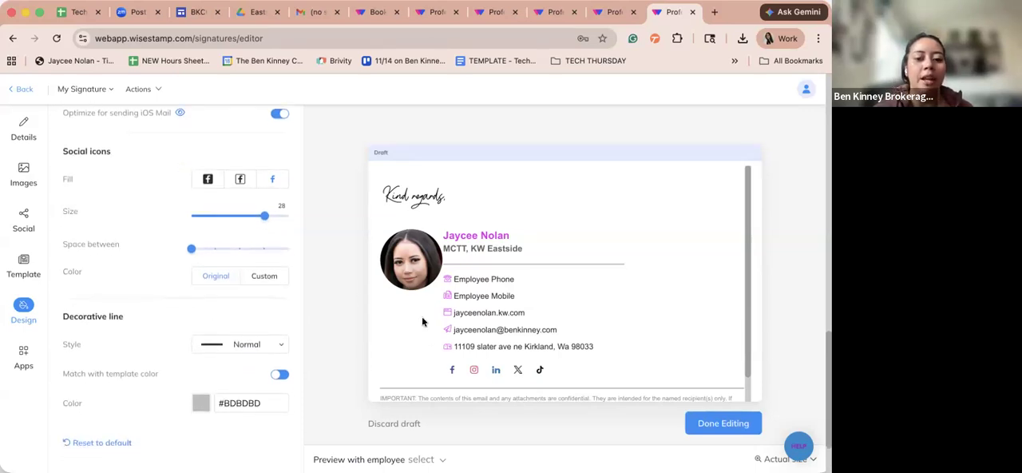
{"action": "scroll", "coordinate": [180, 372], "scroll_direction": "down", "scroll_amount": 4}
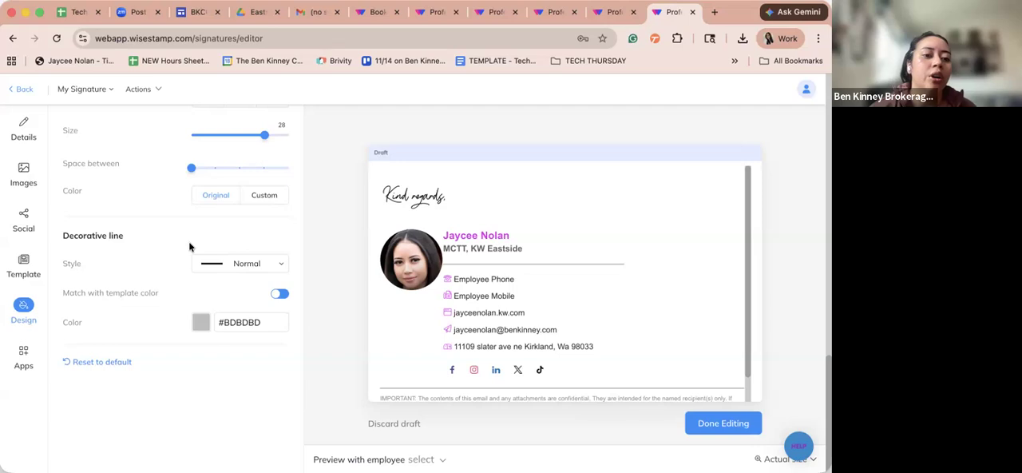
{"action": "scroll", "coordinate": [189, 241], "scroll_direction": "up", "scroll_amount": 3}
{"action": "scroll", "coordinate": [189, 241], "scroll_direction": "up", "scroll_amount": 1}
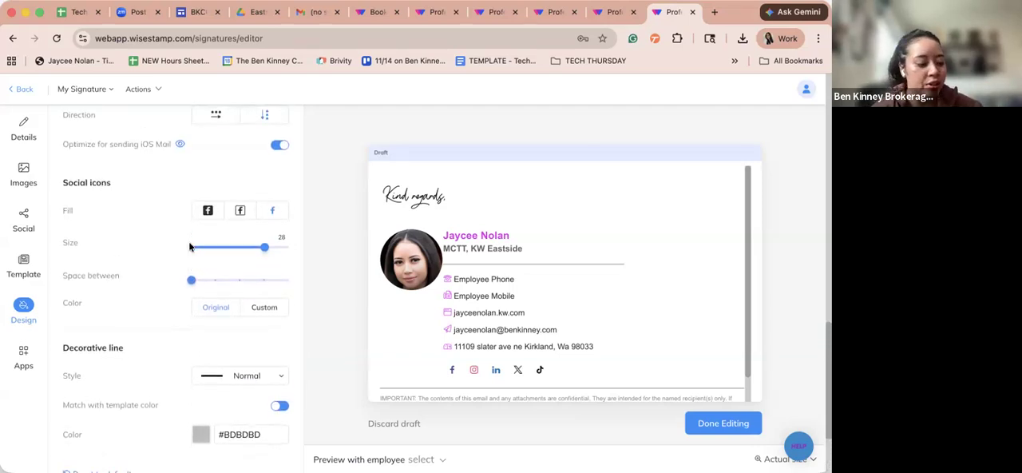
{"action": "scroll", "coordinate": [189, 246], "scroll_direction": "down", "scroll_amount": 1}
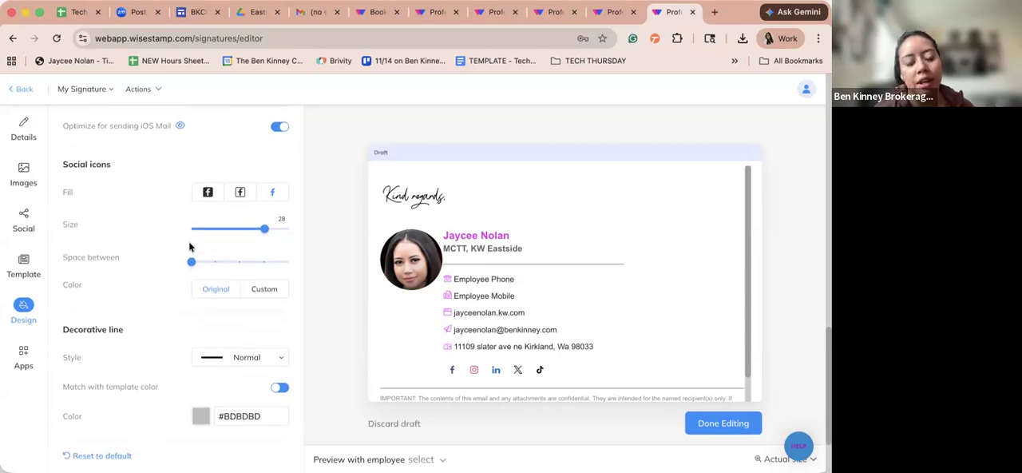
{"action": "scroll", "coordinate": [189, 246], "scroll_direction": "down", "scroll_amount": 3}
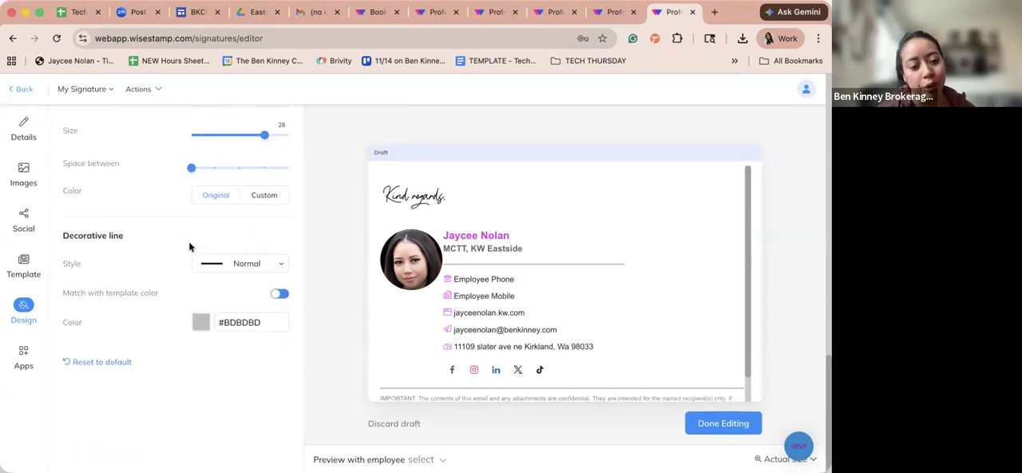
{"action": "scroll", "coordinate": [188, 241], "scroll_direction": "up", "scroll_amount": 2}
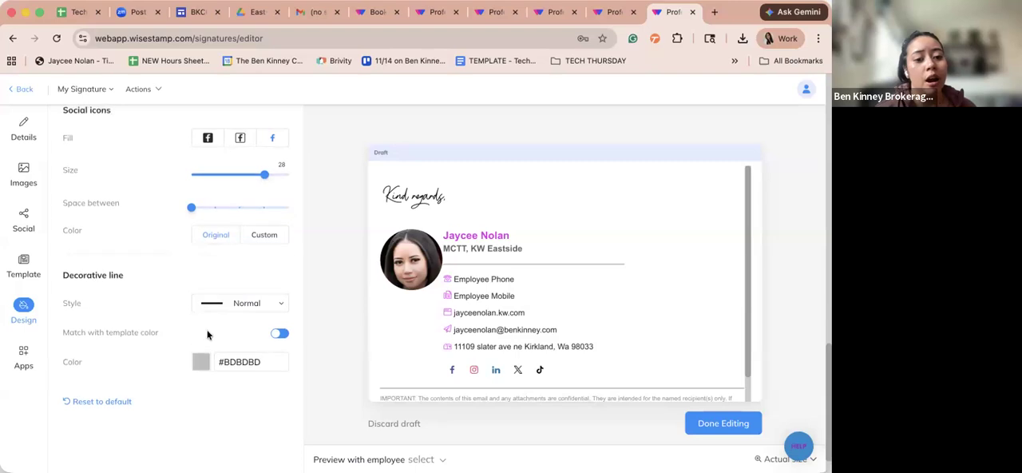
- Start adding an online scheduler app and style its "Book a meeting" button as Light, size S, in pink
{"action": "left_click", "coordinate": [26, 351]}
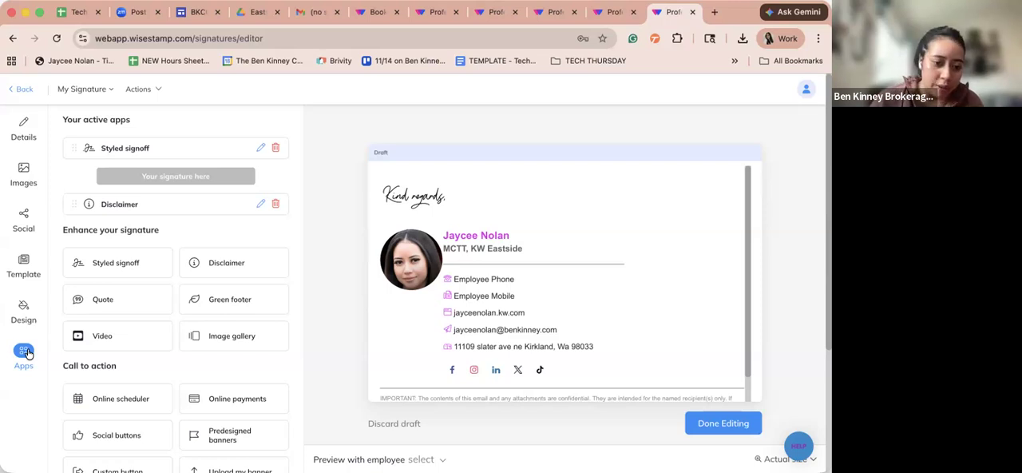
{"action": "scroll", "coordinate": [130, 349], "scroll_direction": "down", "scroll_amount": 2}
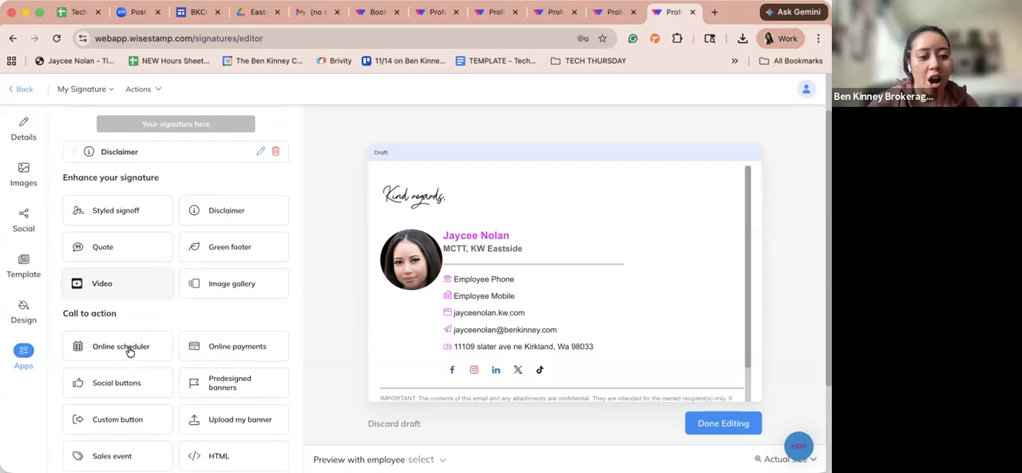
{"action": "left_click", "coordinate": [129, 347]}
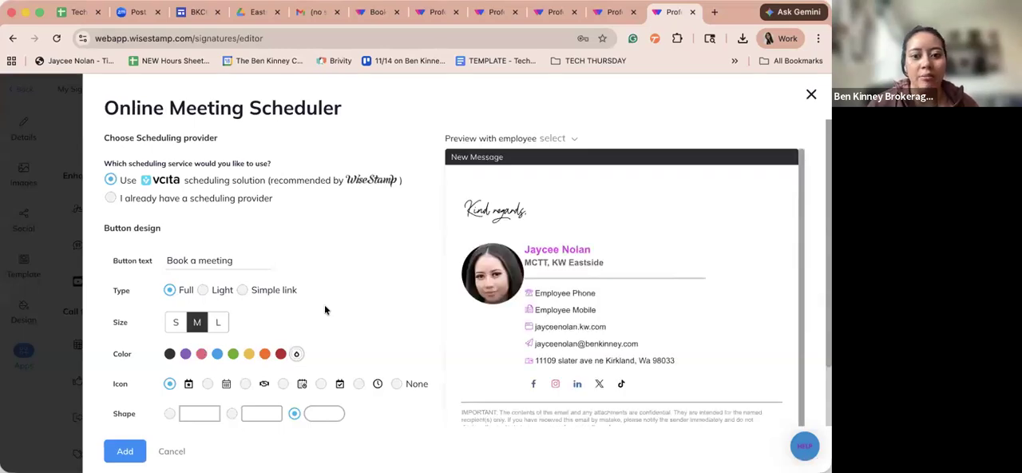
{"action": "scroll", "coordinate": [227, 388], "scroll_direction": "down", "scroll_amount": 2}
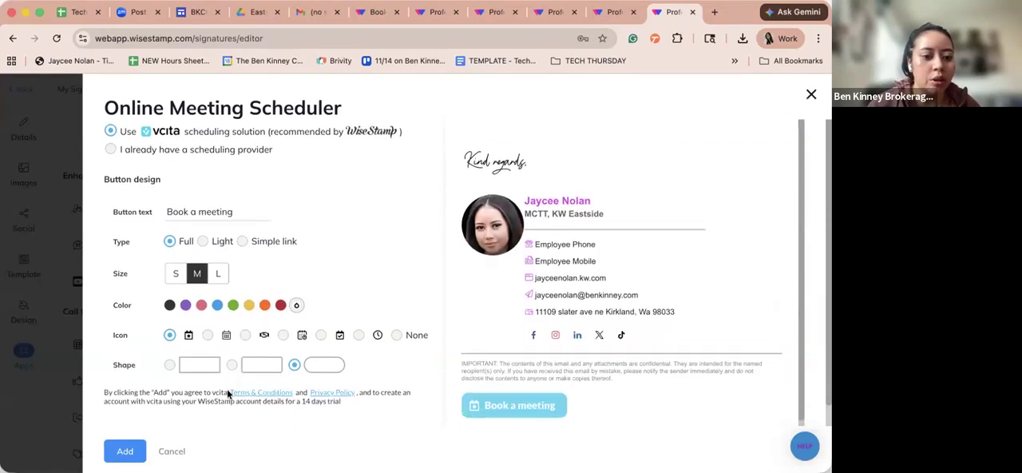
{"action": "scroll", "coordinate": [226, 390], "scroll_direction": "down", "scroll_amount": 1}
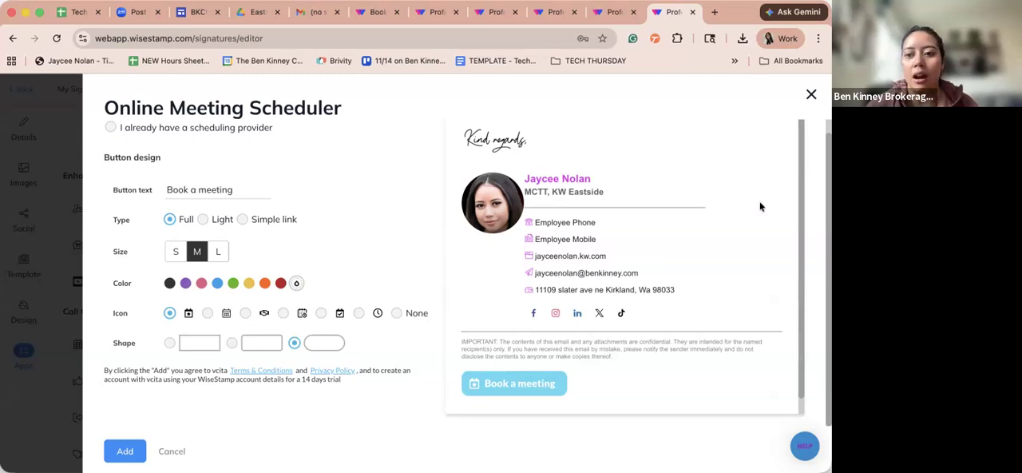
{"action": "left_click", "coordinate": [203, 219]}
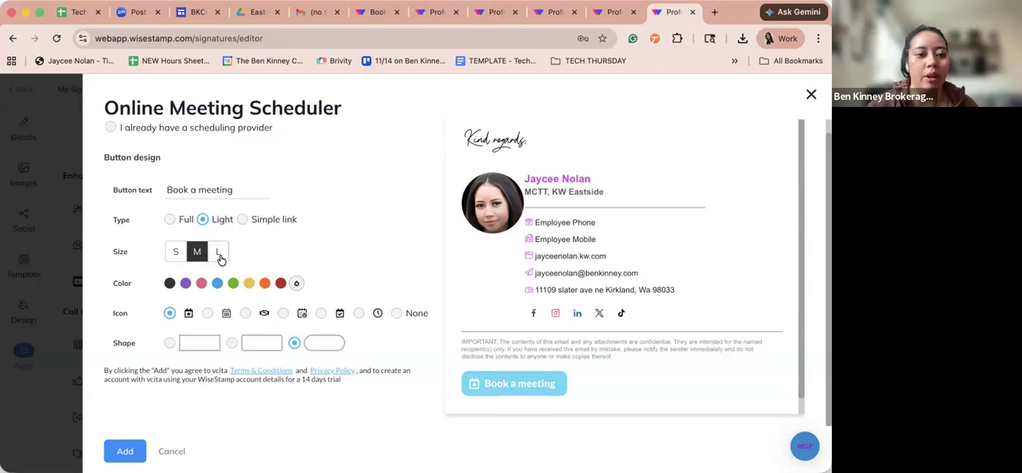
{"action": "left_click", "coordinate": [175, 251]}
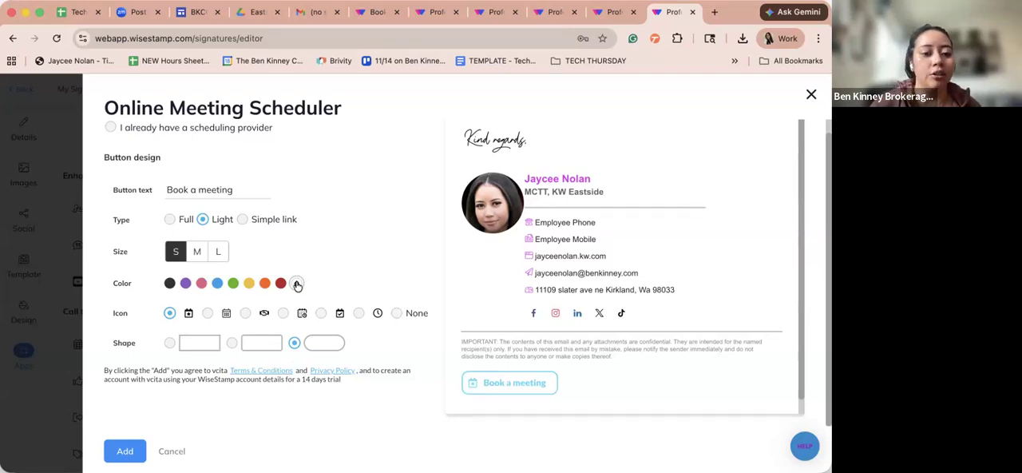
{"action": "left_click", "coordinate": [202, 284]}
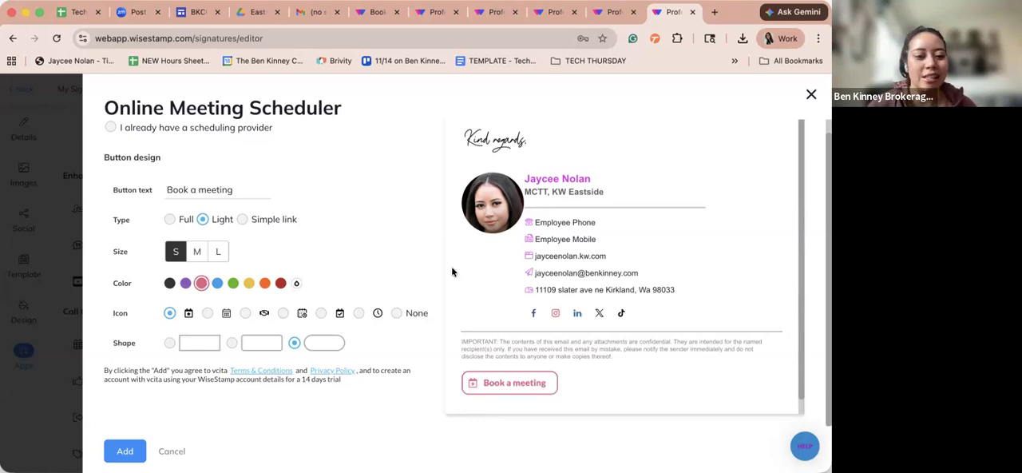
{"action": "scroll", "coordinate": [451, 266], "scroll_direction": "down", "scroll_amount": 1}
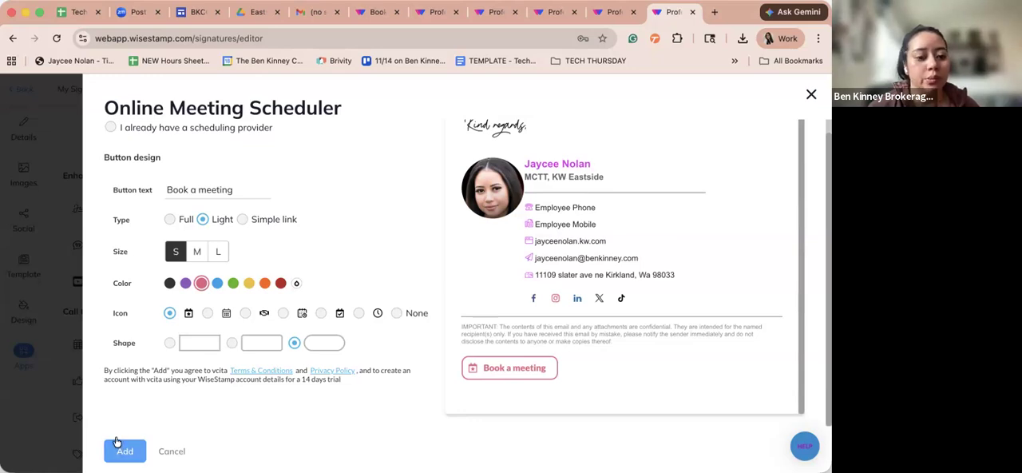
- Choose an existing scheduling provider, enter the personal kw.com website as the scheduler URL, and add the scheduler to the signature
{"action": "left_click_drag", "start_coordinate": [271, 128], "coordinate": [129, 129]}
{"action": "left_click", "coordinate": [110, 128]}
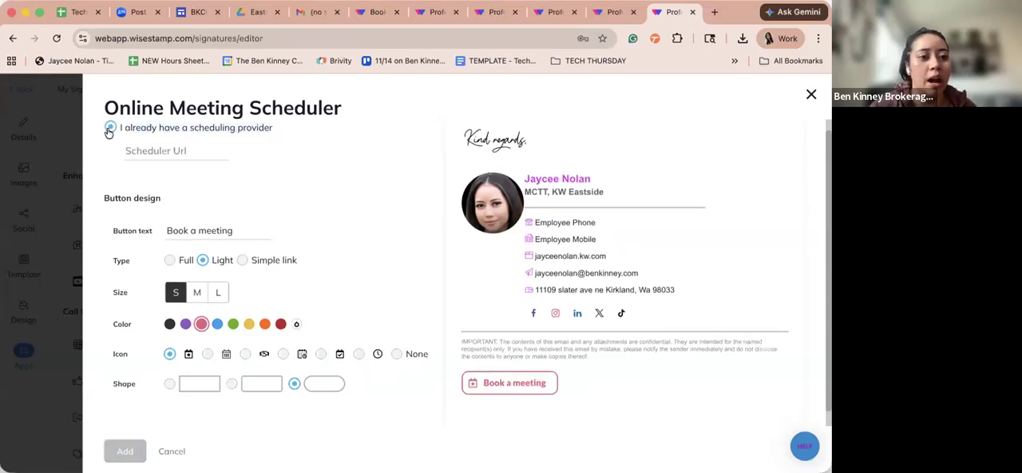
{"action": "left_click", "coordinate": [156, 149]}
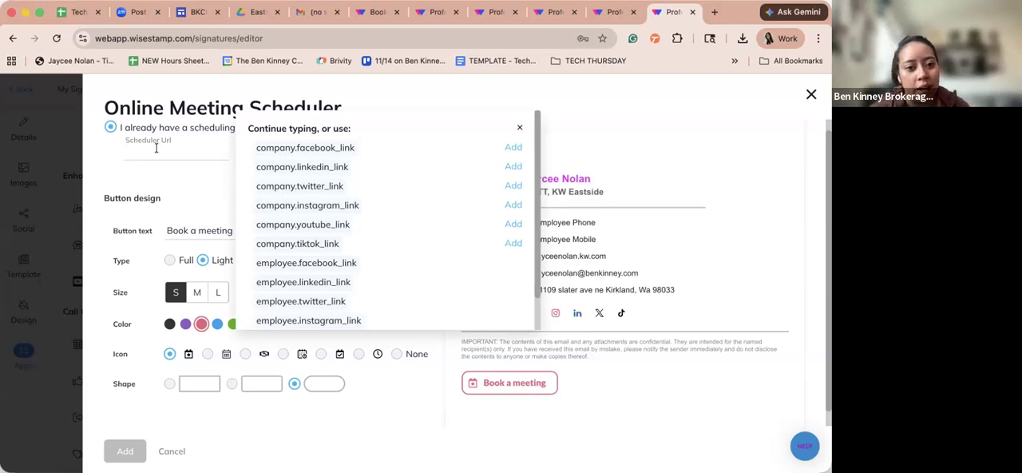
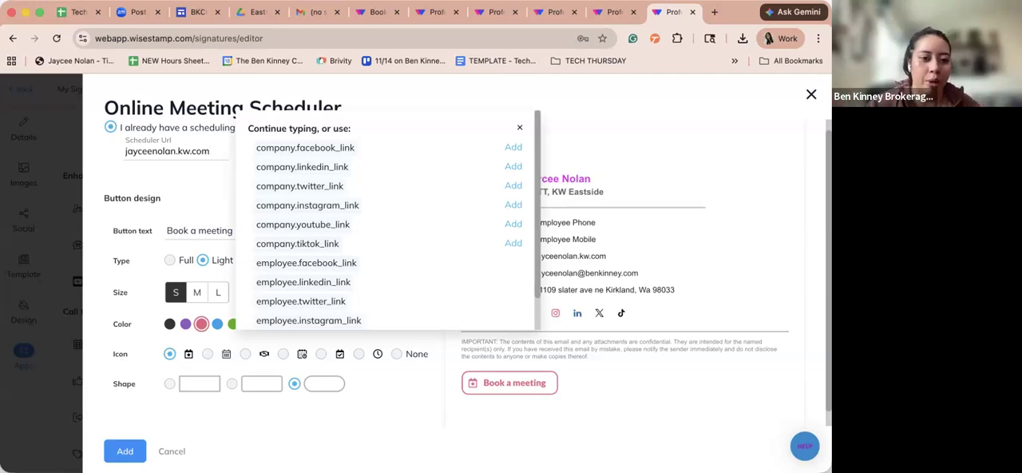
{"action": "left_click", "coordinate": [331, 448]}
{"action": "left_click", "coordinate": [125, 451]}
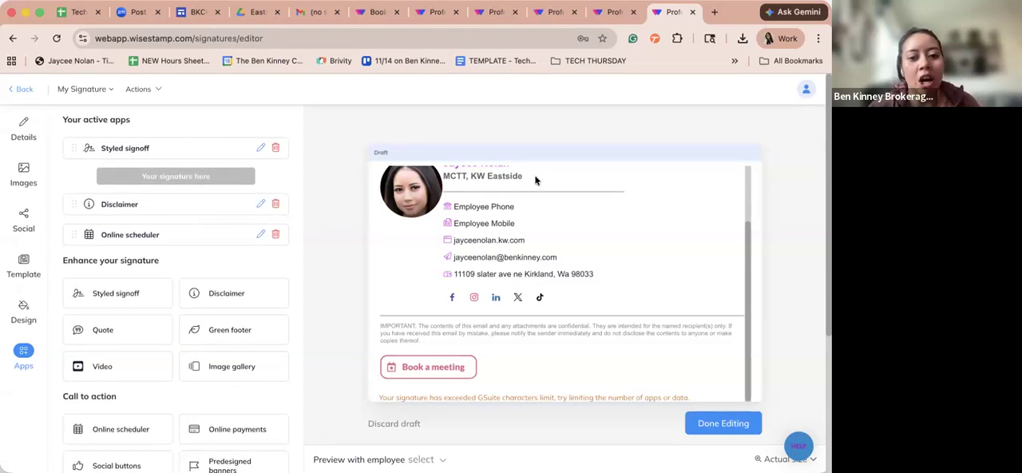
- Open the active Styled signoff app for editing
{"action": "scroll", "coordinate": [544, 234], "scroll_direction": "up", "scroll_amount": 5}
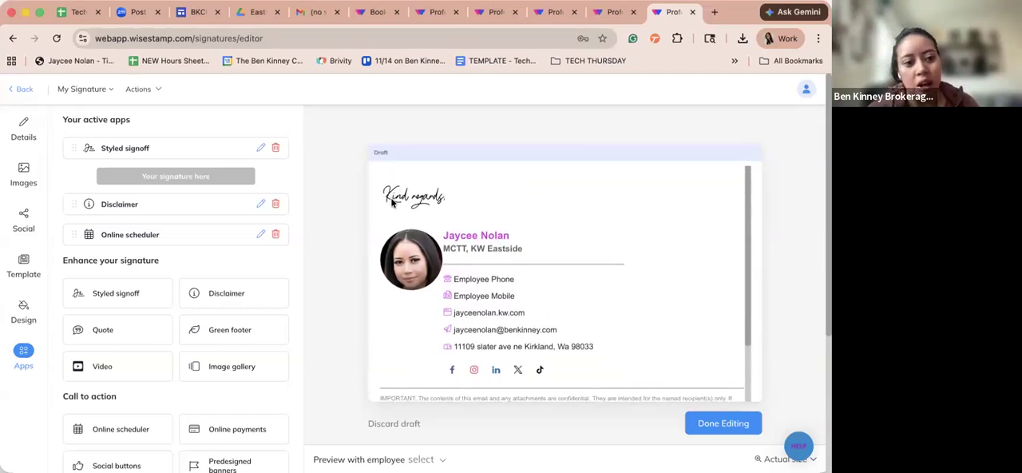
{"action": "left_click", "coordinate": [260, 148]}
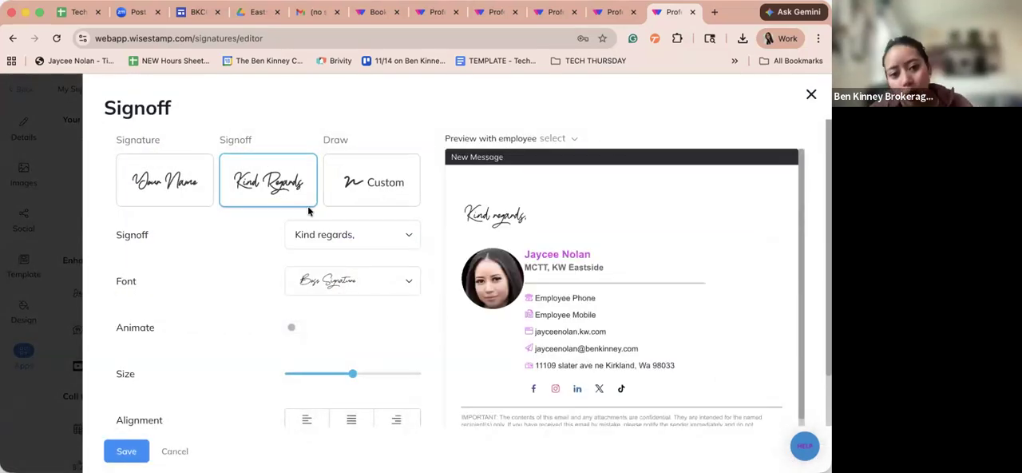
- Try drawing a custom black handwritten signature, clear the drawing, and return to the Kind Regards signoff style
{"action": "left_click", "coordinate": [364, 203]}
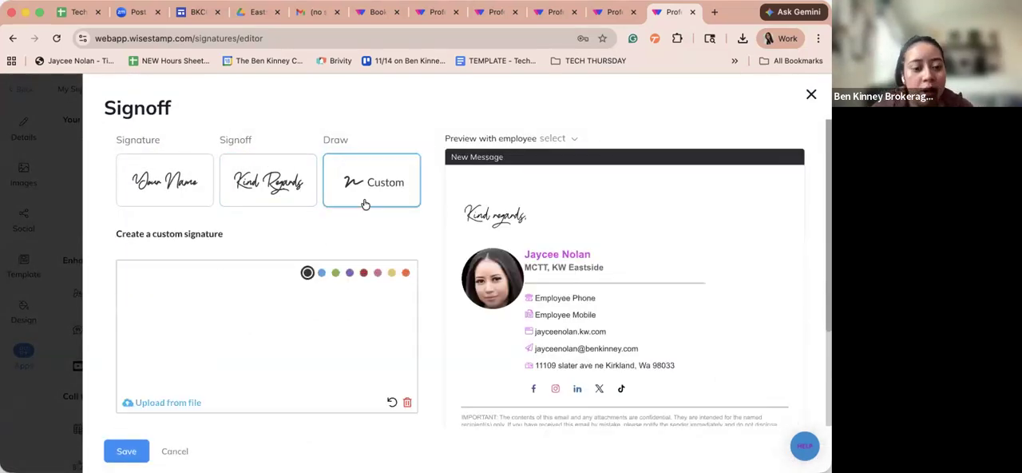
{"action": "mouse_move", "coordinate": [204, 295]}
{"action": "left_mouse_down"}
{"action": "mouse_move", "coordinate": [169, 303]}
{"action": "mouse_move", "coordinate": [213, 345]}
{"action": "mouse_move", "coordinate": [232, 321]}
{"action": "left_mouse_up"}
{"action": "left_click_drag", "start_coordinate": [228, 264], "coordinate": [268, 319]}
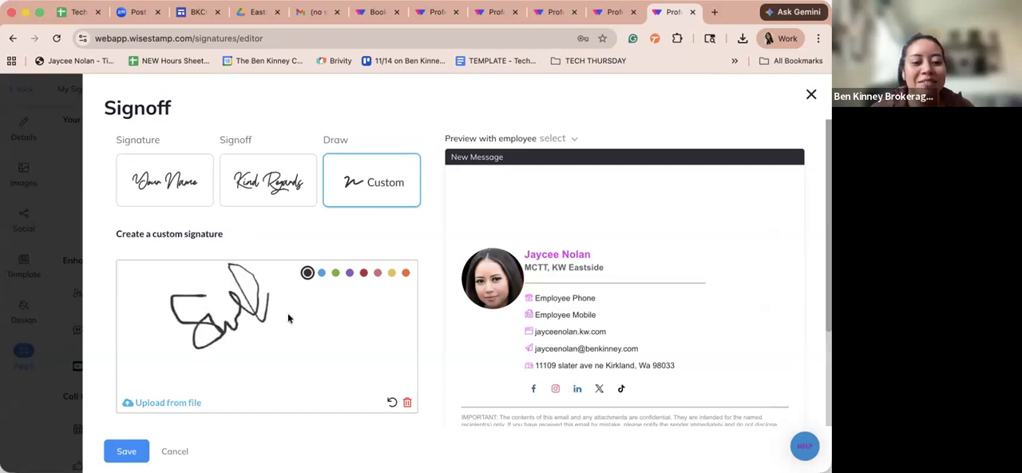
{"action": "left_click", "coordinate": [361, 369]}
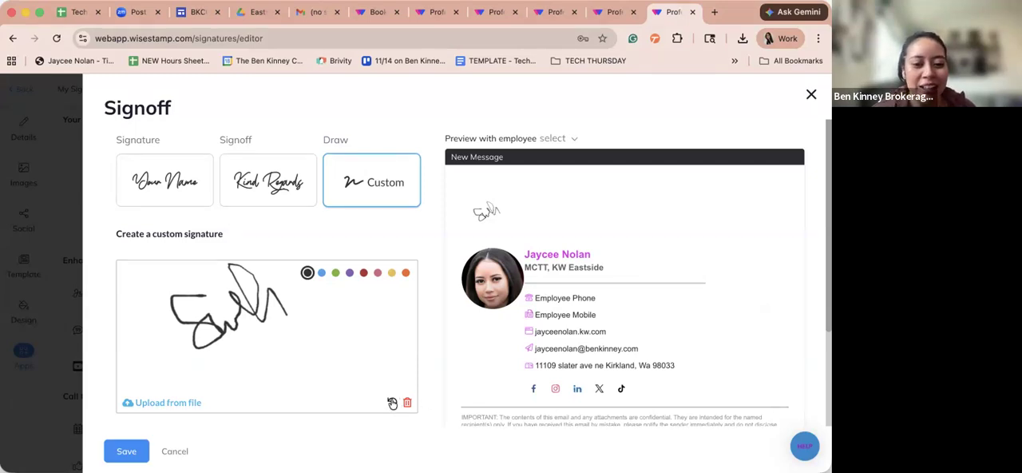
{"action": "left_click", "coordinate": [406, 402]}
{"action": "left_click", "coordinate": [259, 194]}
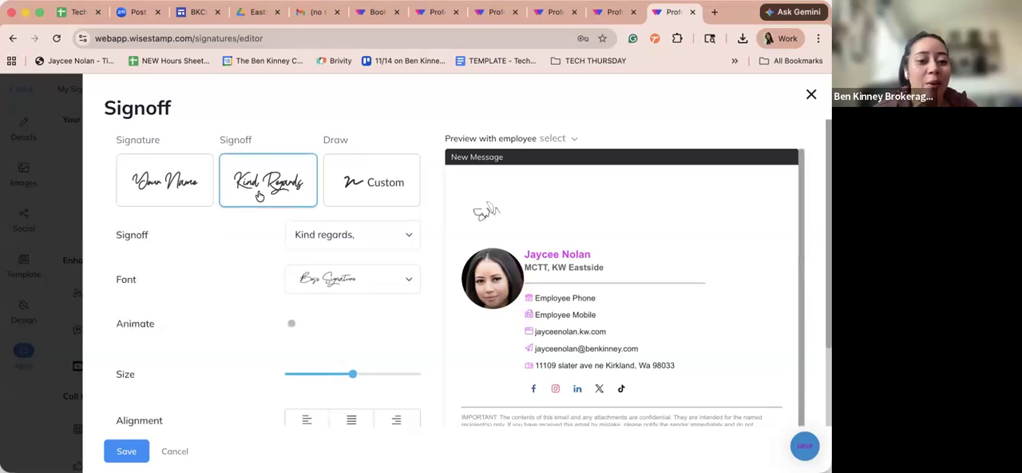
- Review the available signoff phrases and set the signoff to "Best wishes,"
{"action": "left_click", "coordinate": [321, 234]}
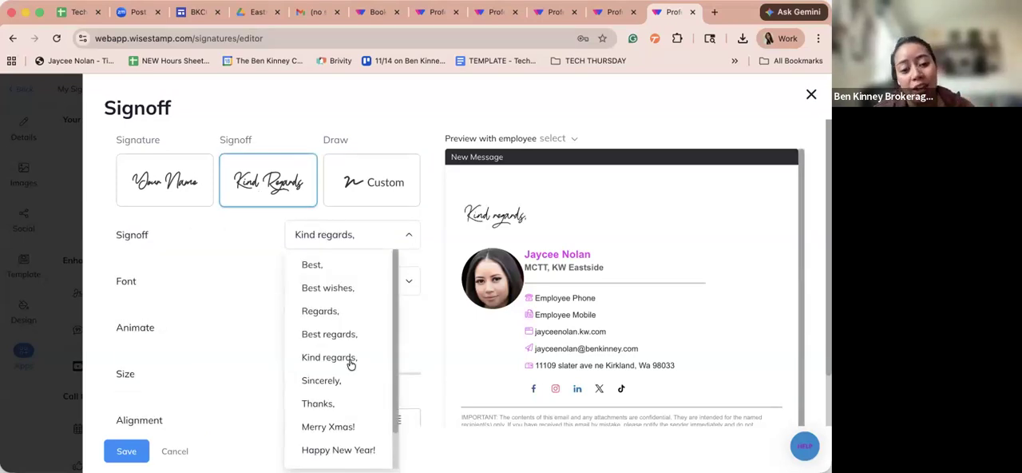
{"action": "scroll", "coordinate": [362, 348], "scroll_direction": "down", "scroll_amount": 2}
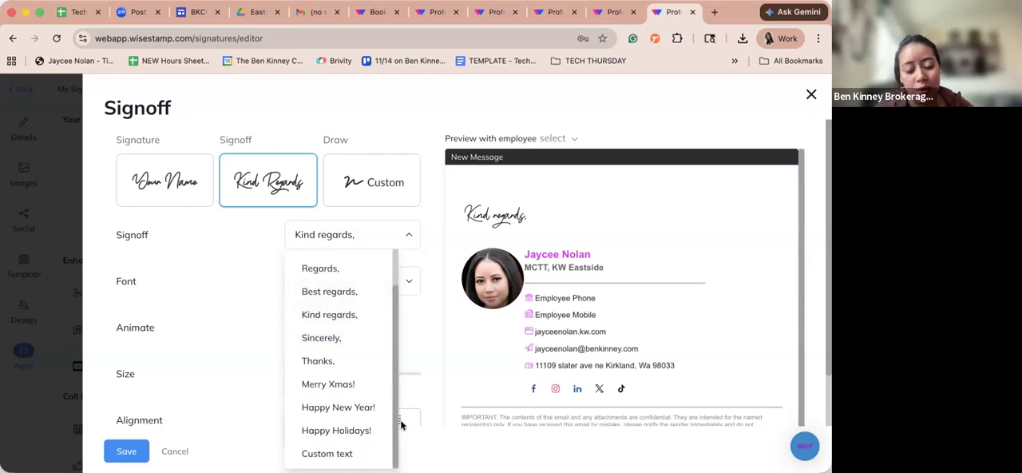
{"action": "left_click", "coordinate": [439, 280]}
{"action": "scroll", "coordinate": [375, 281], "scroll_direction": "down", "scroll_amount": 1}
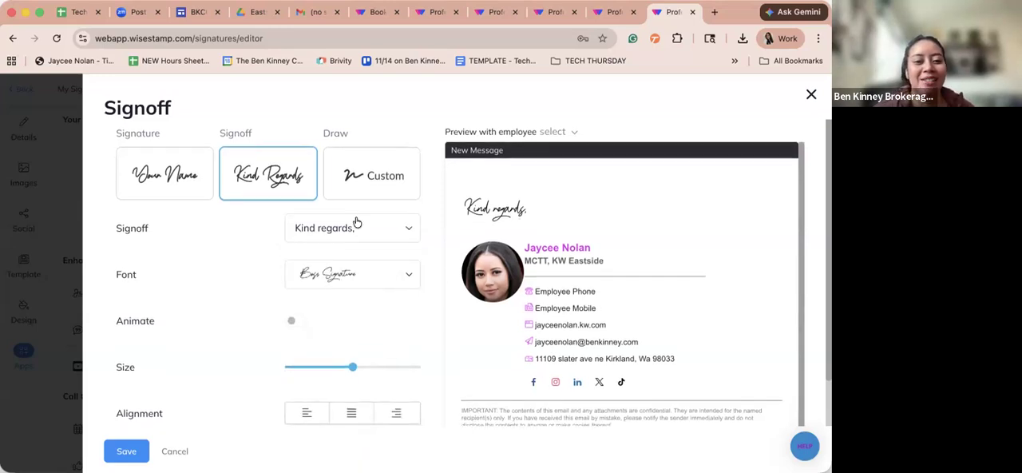
{"action": "left_click", "coordinate": [354, 228]}
{"action": "left_click", "coordinate": [343, 281]}
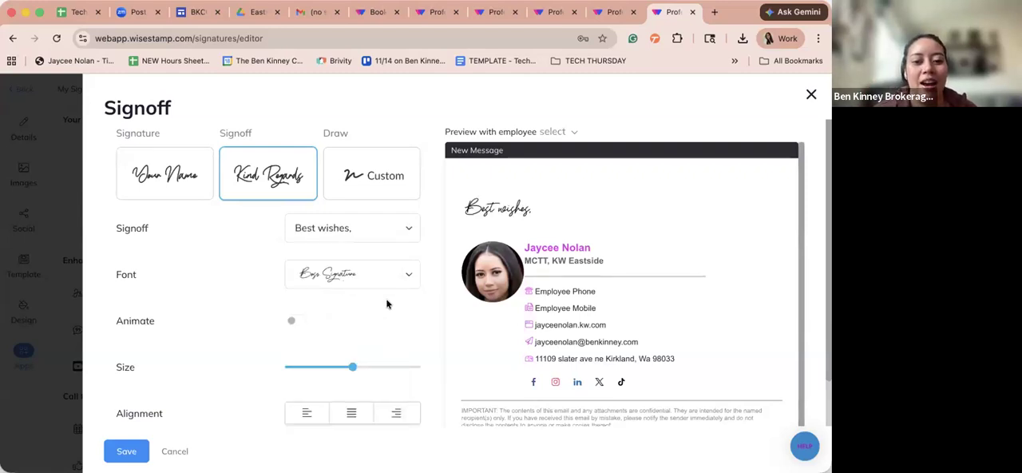
- Set the signoff's font to MS Madi
{"action": "scroll", "coordinate": [381, 289], "scroll_direction": "down", "scroll_amount": 1}
{"action": "left_click", "coordinate": [371, 257]}
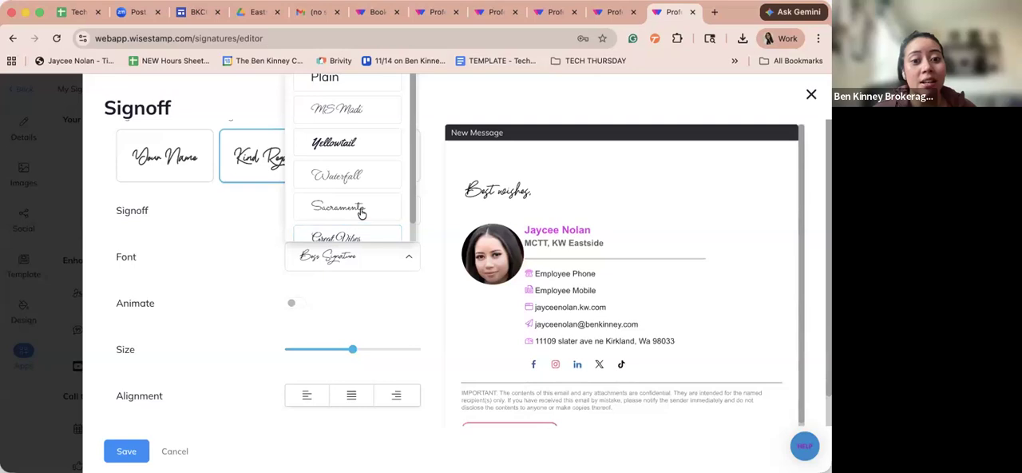
{"action": "scroll", "coordinate": [390, 310], "scroll_direction": "up", "scroll_amount": 2}
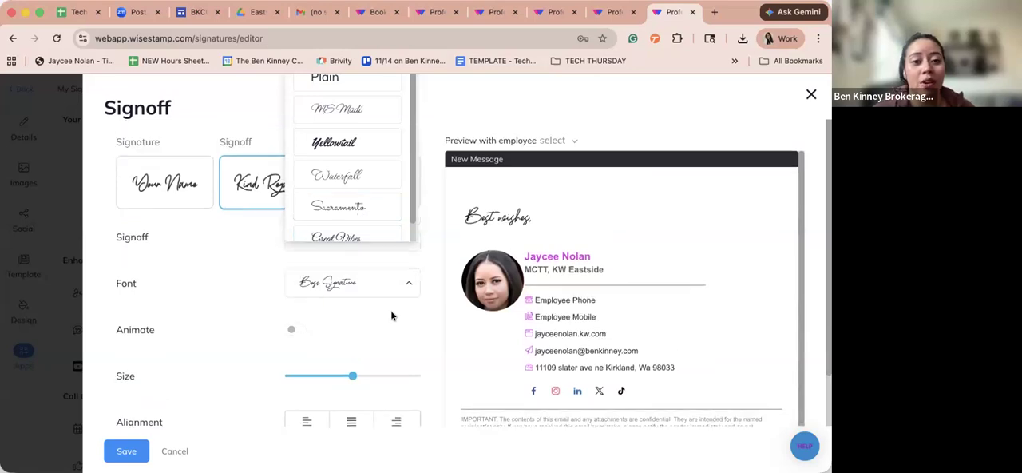
{"action": "left_click", "coordinate": [376, 283]}
{"action": "left_click", "coordinate": [370, 279]}
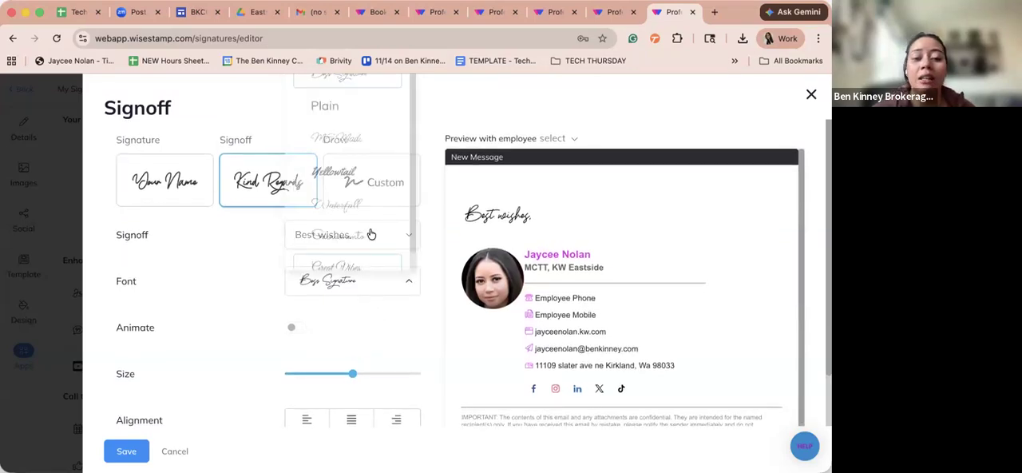
{"action": "scroll", "coordinate": [366, 200], "scroll_direction": "down", "scroll_amount": 1}
{"action": "left_click", "coordinate": [356, 116]}
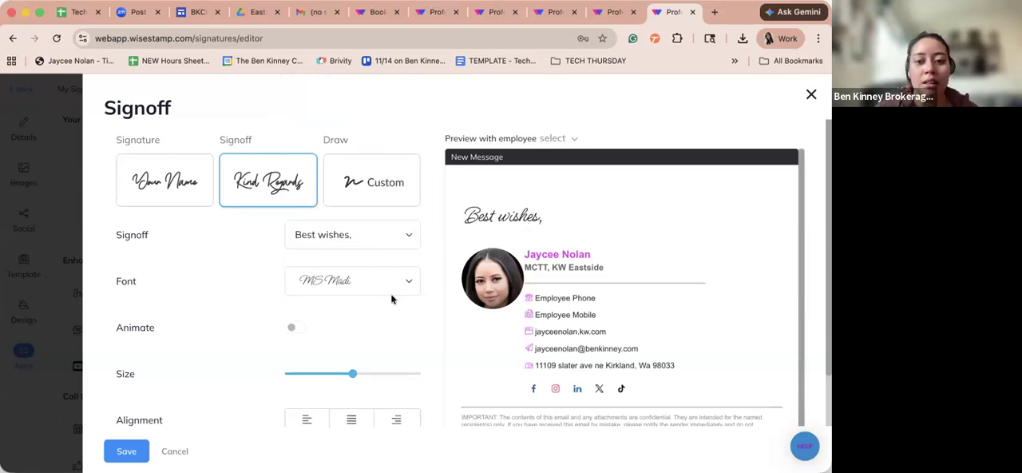
- Set the signoff's font to Sacramento and look over the remaining font choices
{"action": "left_click", "coordinate": [405, 279]}
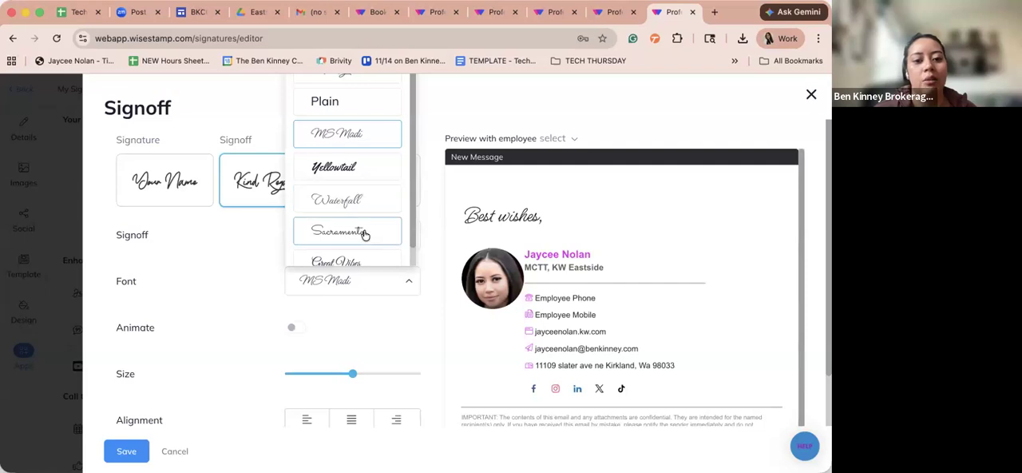
{"action": "left_click", "coordinate": [360, 231]}
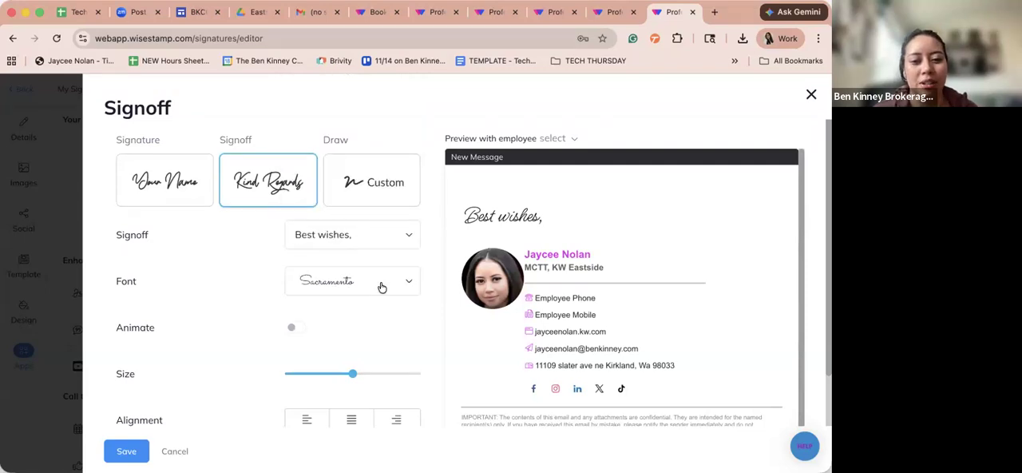
{"action": "left_click", "coordinate": [382, 287]}
{"action": "scroll", "coordinate": [403, 240], "scroll_direction": "down", "scroll_amount": 1}
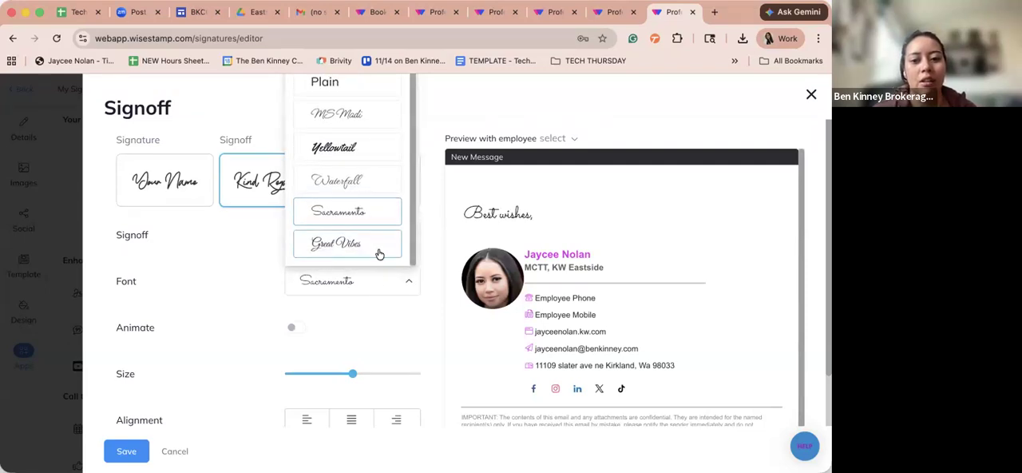
{"action": "left_click", "coordinate": [392, 314]}
- Try the animated version of the "Best wishes," signoff in the preview and turn the animation back off
{"action": "scroll", "coordinate": [299, 294], "scroll_direction": "down", "scroll_amount": 1}
{"action": "left_click", "coordinate": [294, 296]}
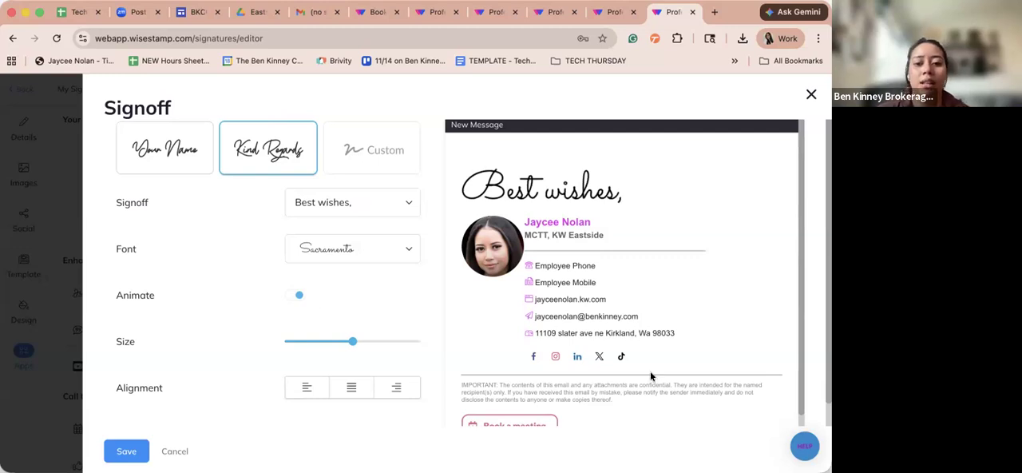
{"action": "scroll", "coordinate": [589, 389], "scroll_direction": "down", "scroll_amount": 1}
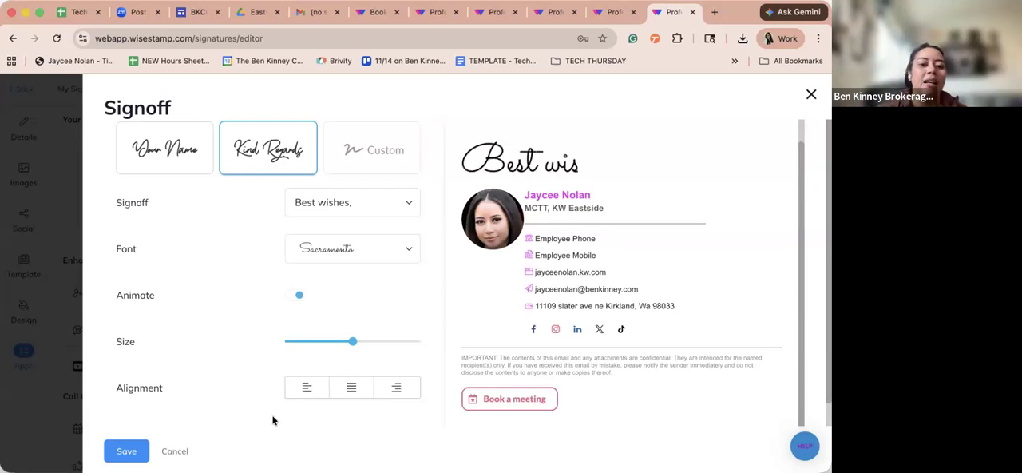
{"action": "left_click", "coordinate": [297, 296]}
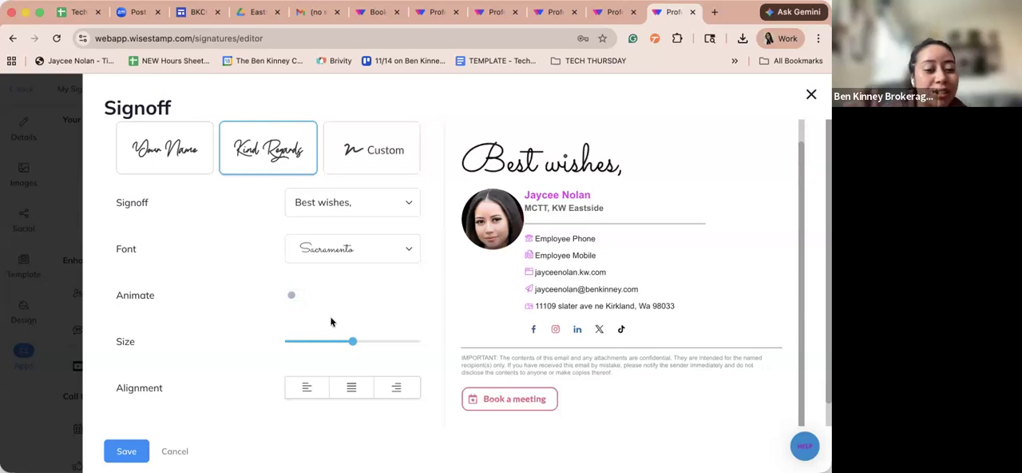
- Save the signoff settings
{"action": "scroll", "coordinate": [378, 323], "scroll_direction": "down", "scroll_amount": 1}
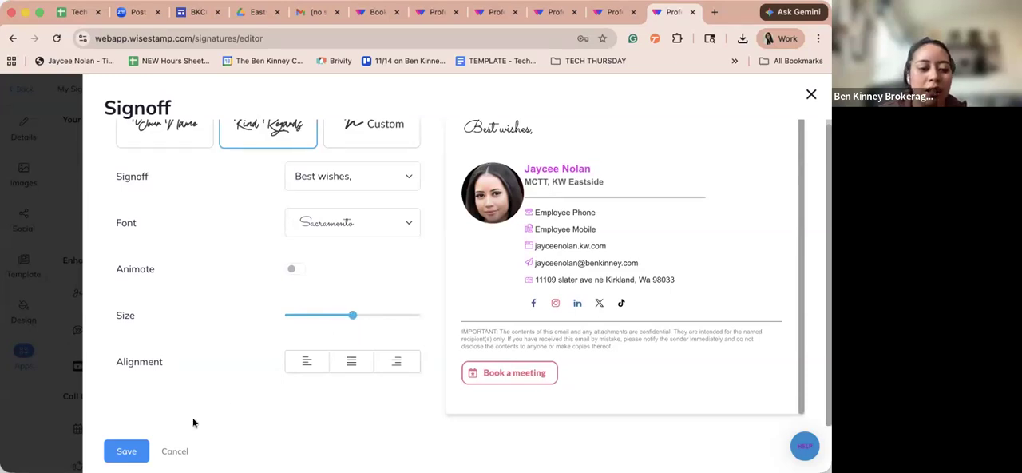
{"action": "left_click", "coordinate": [145, 447]}
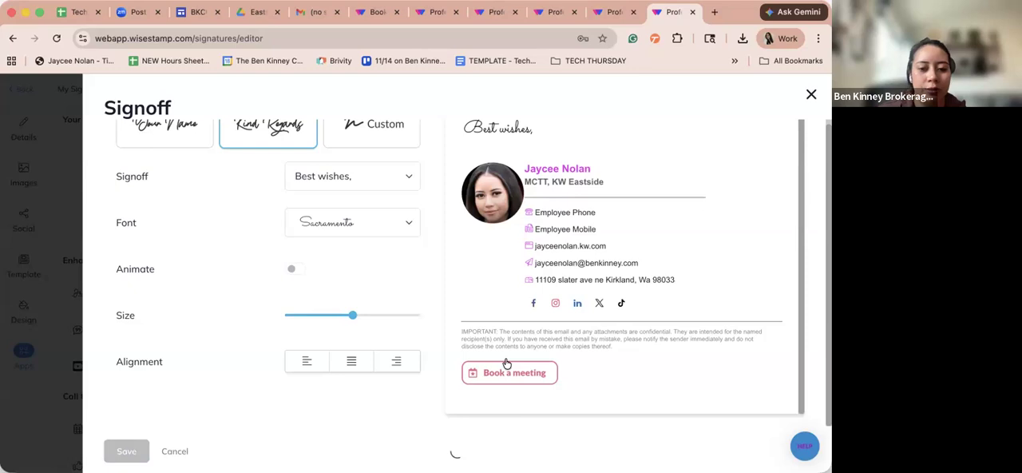
- Examine the confidentiality disclaimer text beneath the contact details in the signature preview
{"action": "scroll", "coordinate": [535, 387], "scroll_direction": "down", "scroll_amount": 2}
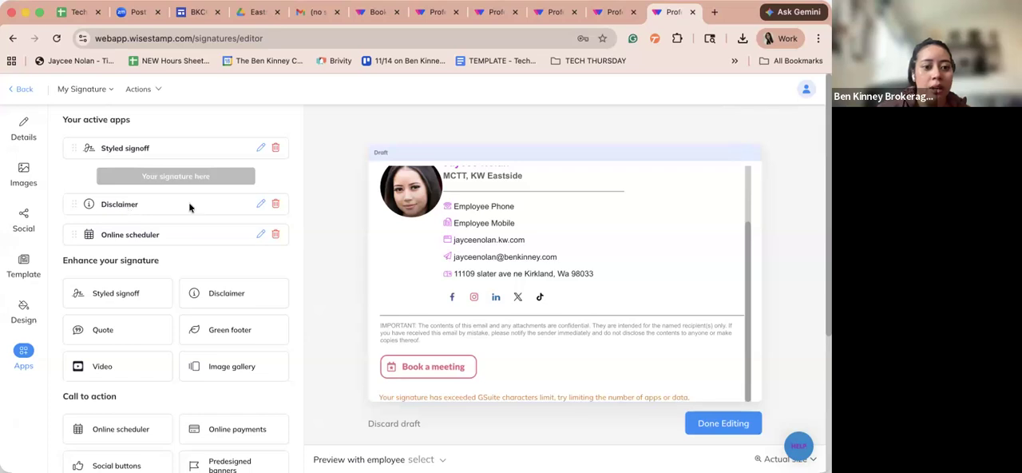
{"action": "triple_click", "coordinate": [389, 322]}
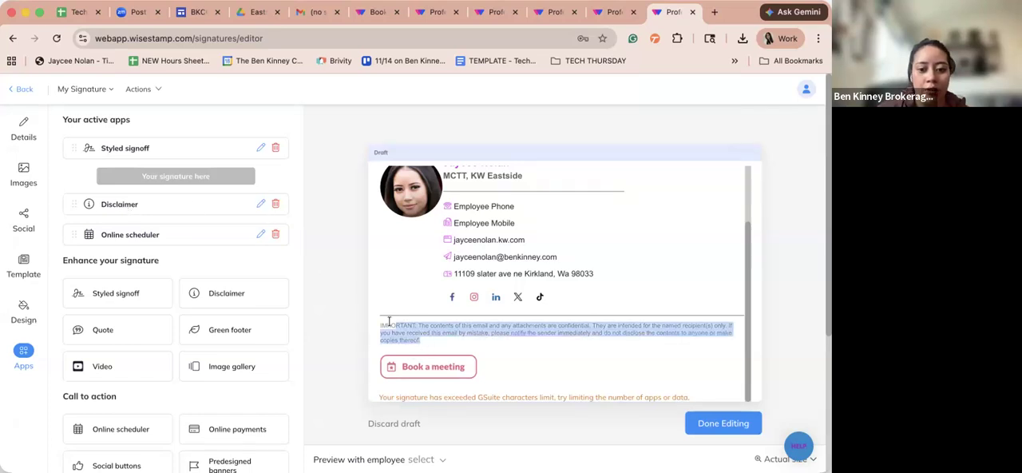
{"action": "left_click", "coordinate": [420, 324]}
{"action": "left_click_drag", "start_coordinate": [417, 325], "coordinate": [434, 344]}
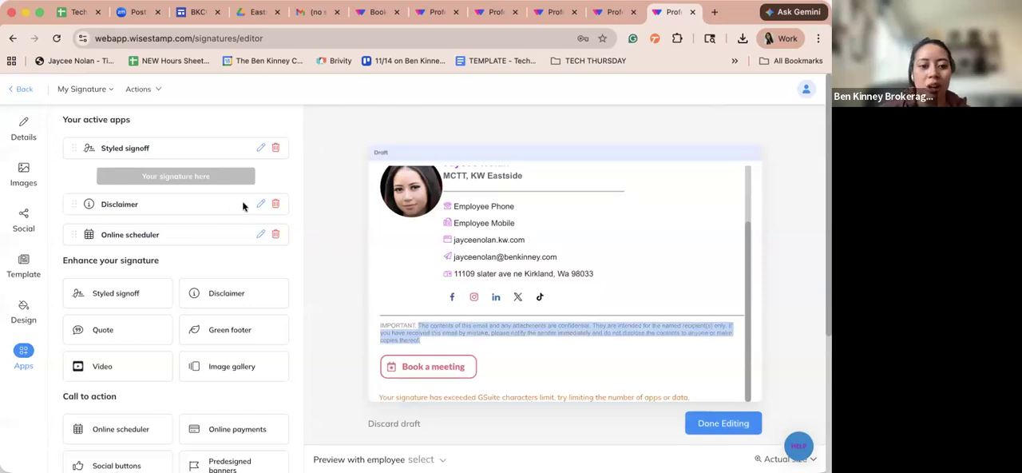
{"action": "left_click", "coordinate": [453, 328]}
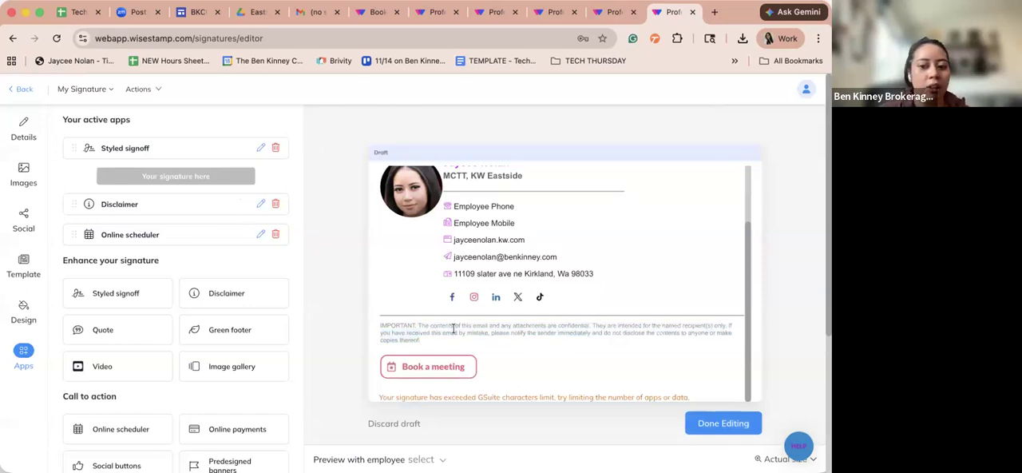
{"action": "left_click_drag", "start_coordinate": [453, 342], "coordinate": [421, 323]}
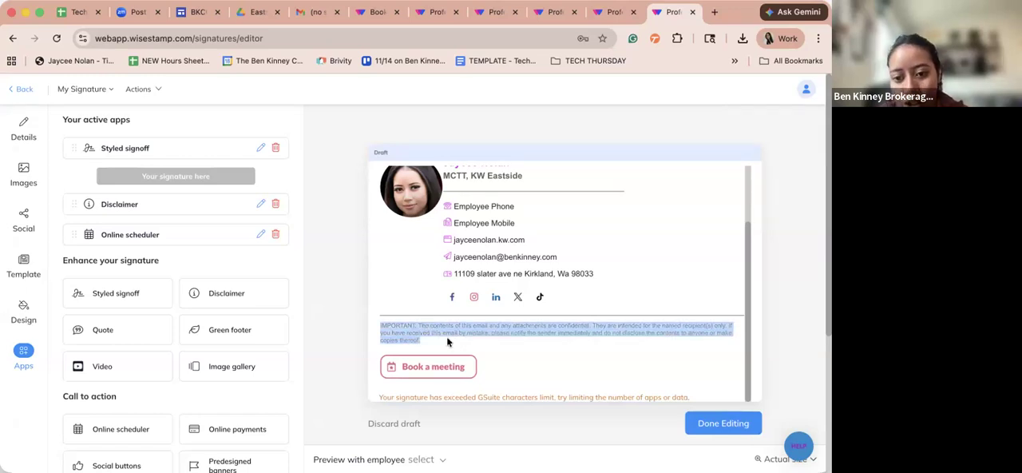
{"action": "left_click", "coordinate": [447, 339]}
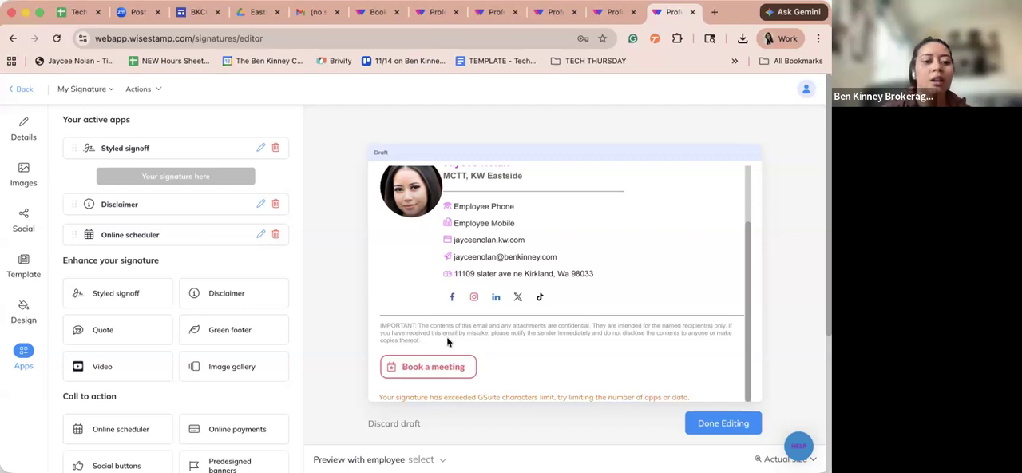
- Try the Friendship and Positive categories for a signature quote, read the refresh note, and cancel the quote
{"action": "left_click", "coordinate": [139, 335]}
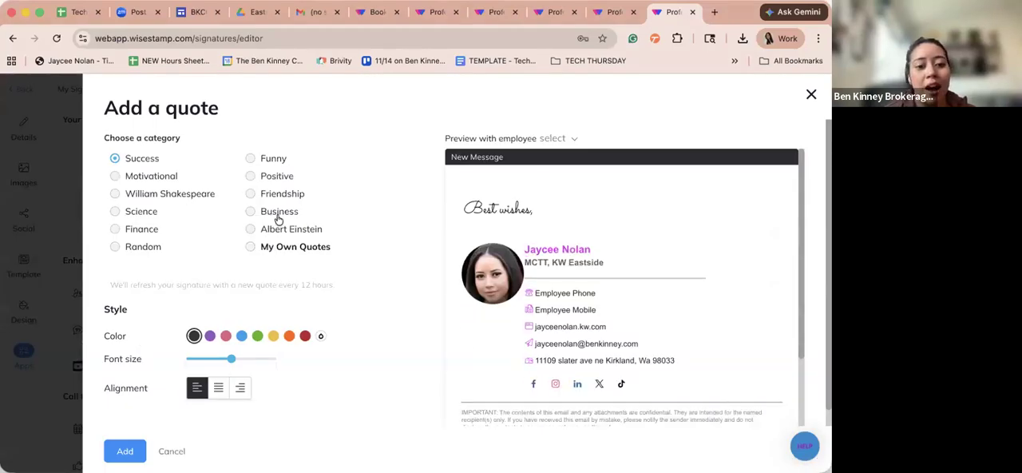
{"action": "left_click", "coordinate": [264, 193]}
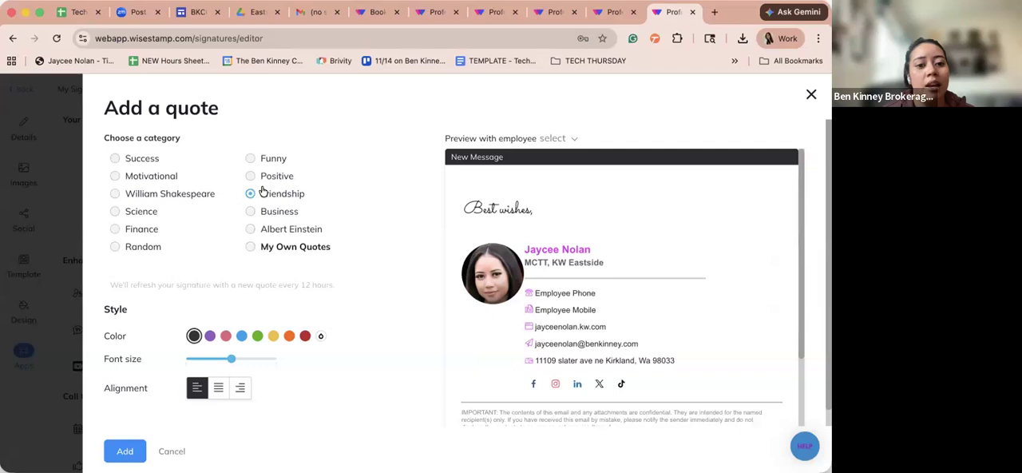
{"action": "left_click", "coordinate": [261, 178]}
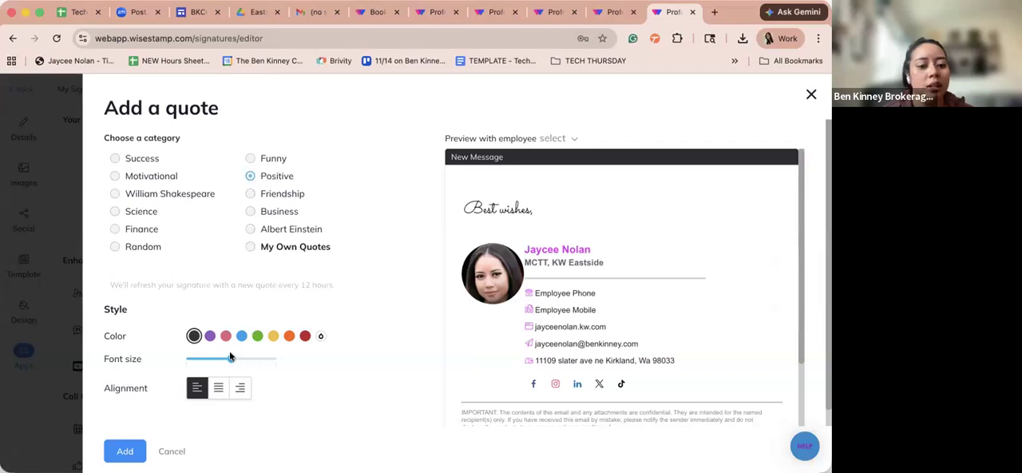
{"action": "scroll", "coordinate": [219, 288], "scroll_direction": "down", "scroll_amount": 1}
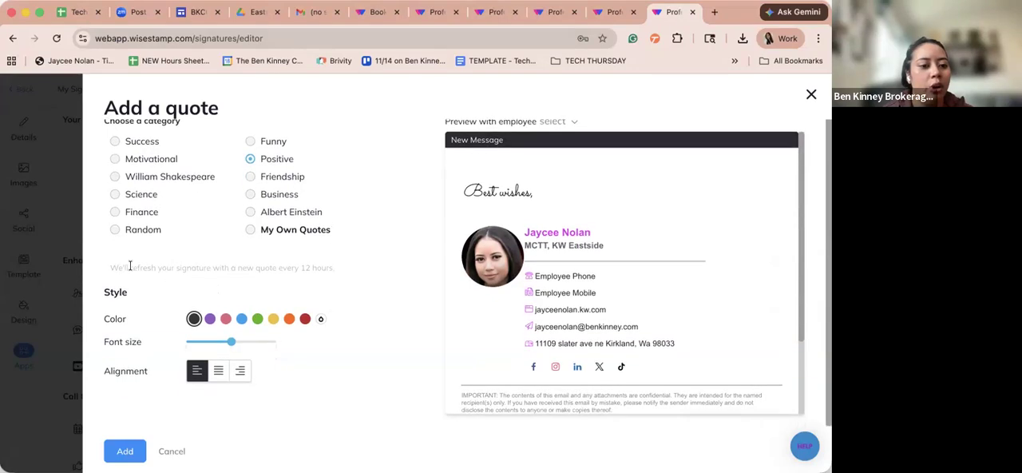
{"action": "left_click_drag", "start_coordinate": [130, 268], "coordinate": [273, 282]}
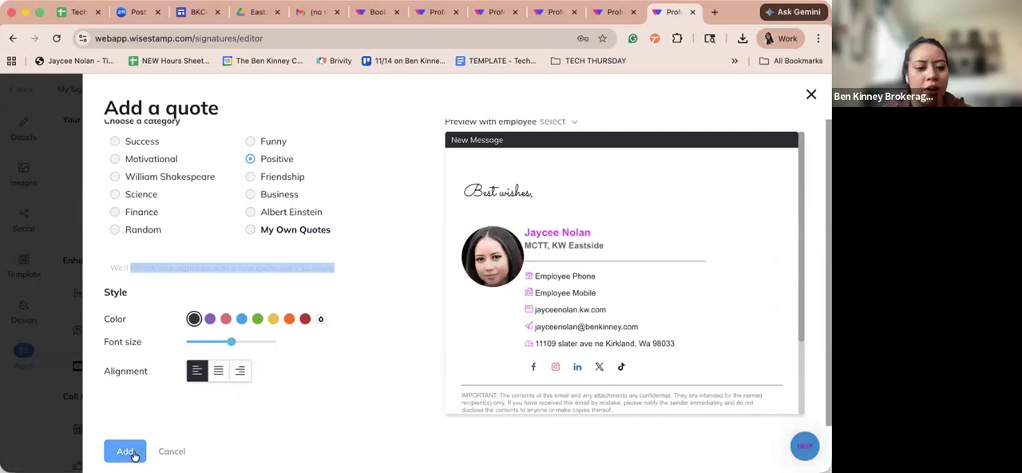
{"action": "left_click", "coordinate": [169, 450]}
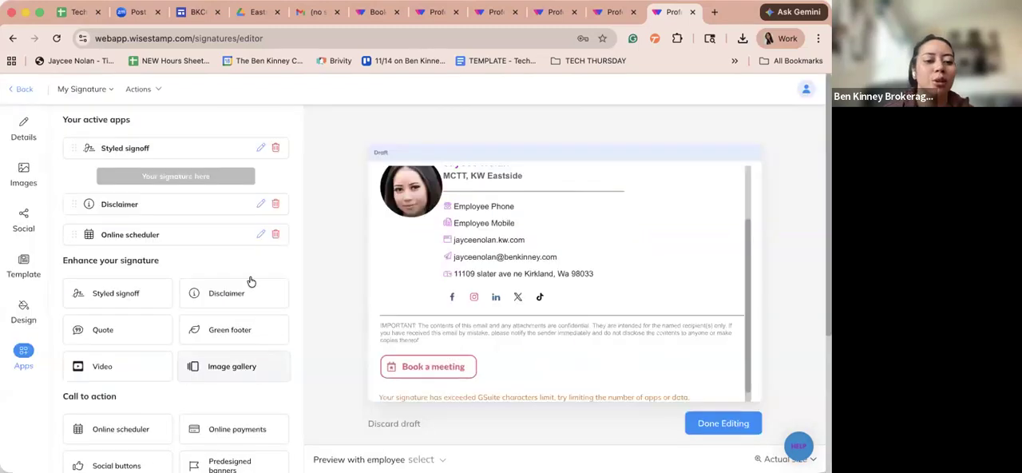
- Browse the available signature apps and add the Download app block with its default title and store links
{"action": "scroll", "coordinate": [250, 281], "scroll_direction": "down", "scroll_amount": 5}
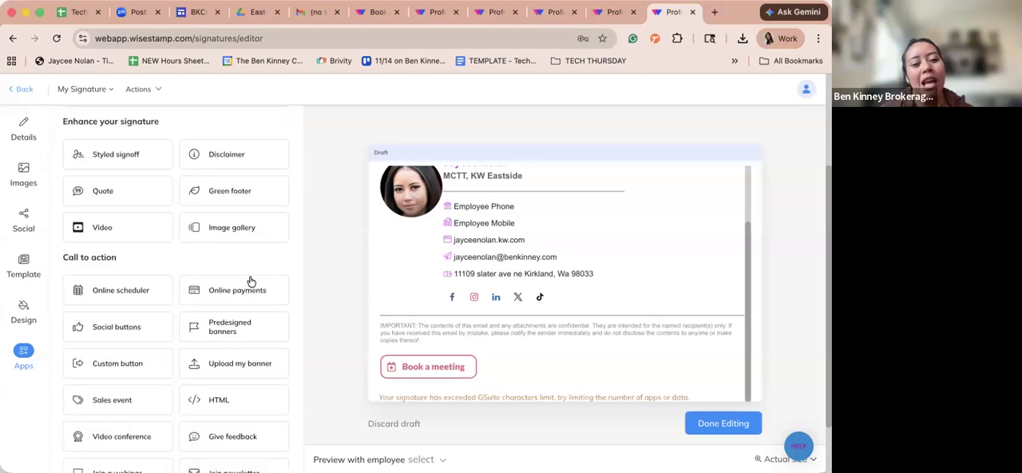
{"action": "scroll", "coordinate": [250, 281], "scroll_direction": "up", "scroll_amount": 5}
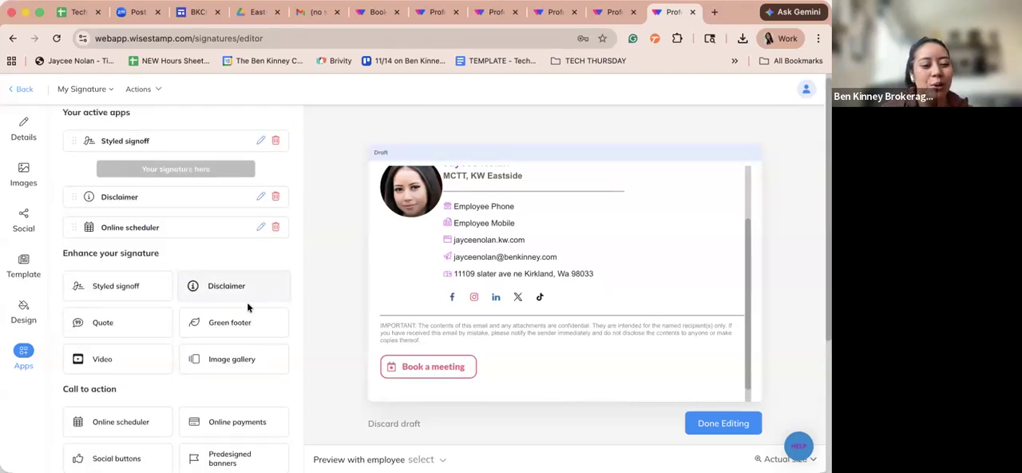
{"action": "scroll", "coordinate": [213, 356], "scroll_direction": "down", "scroll_amount": 7}
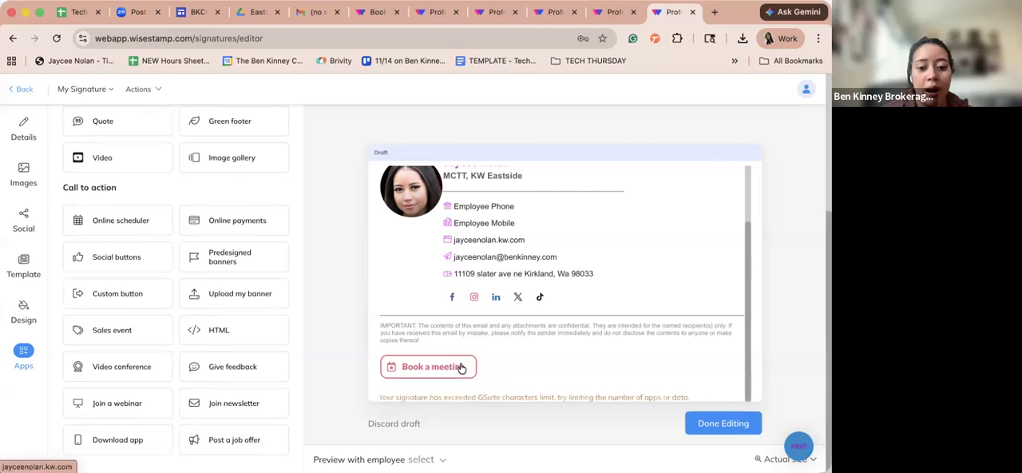
{"action": "left_click", "coordinate": [151, 442]}
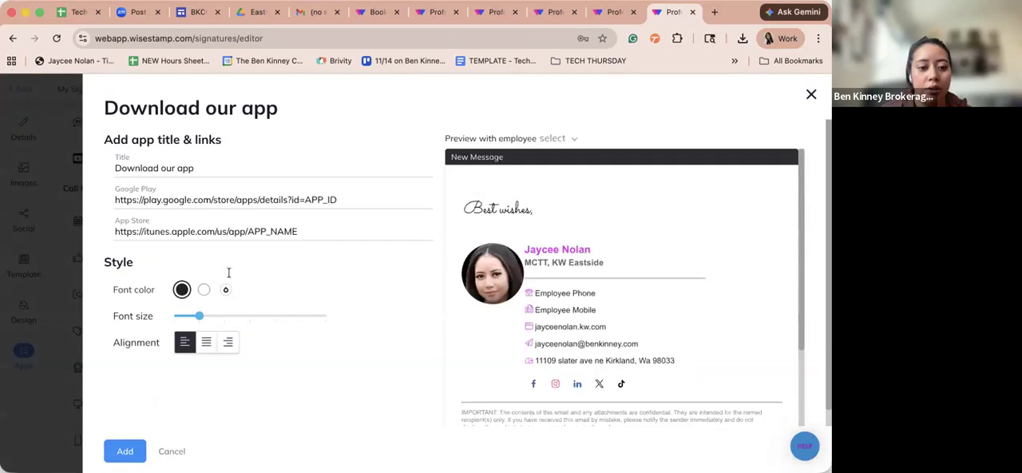
{"action": "left_click", "coordinate": [119, 448]}
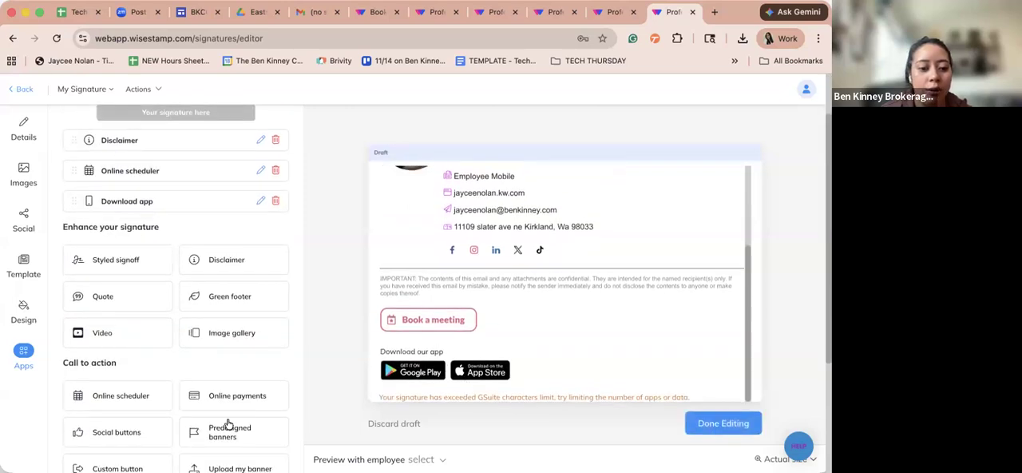
- Add the predesigned Christmas banner with Santa on a blue and red background to the signature
{"action": "left_click", "coordinate": [231, 428]}
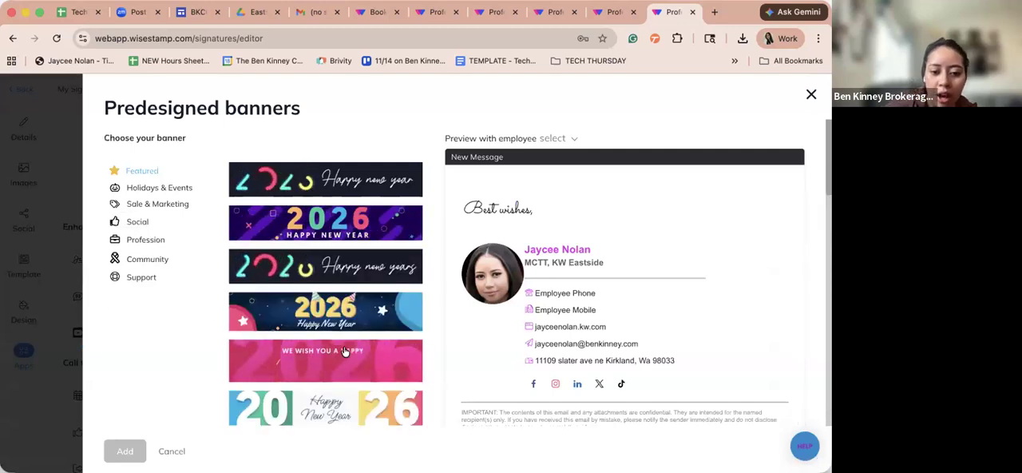
{"action": "scroll", "coordinate": [344, 351], "scroll_direction": "down", "scroll_amount": 2}
{"action": "left_click", "coordinate": [354, 401]}
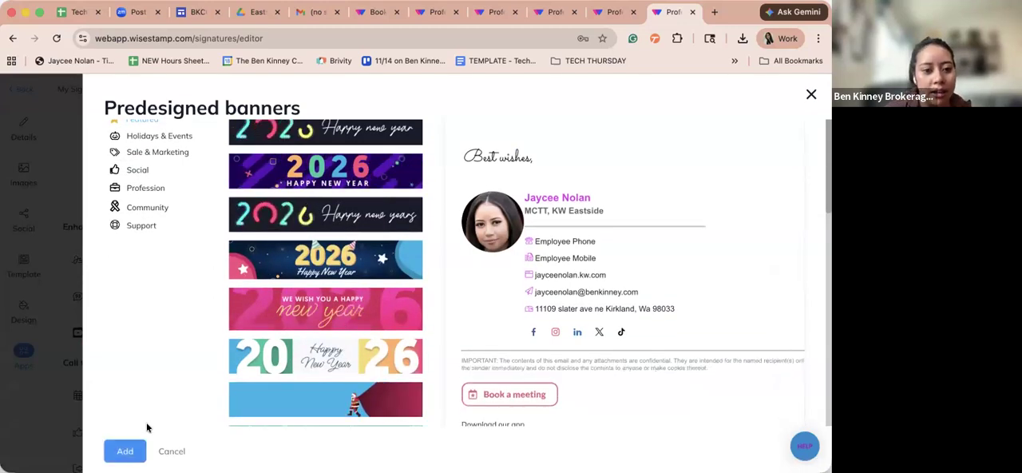
{"action": "left_click", "coordinate": [124, 451]}
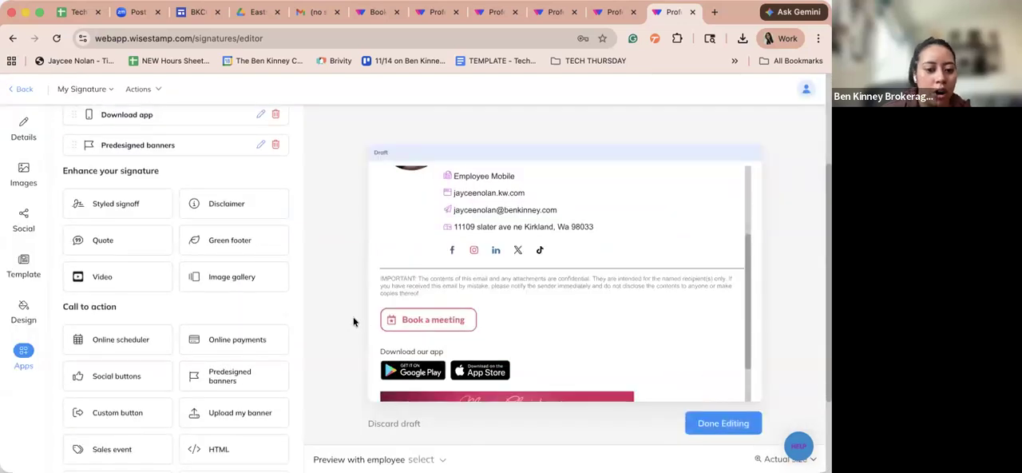
- Upload the KW Eastside Keller Williams Realty logo from the local files as a custom banner, uncropped, and add it to the signature
{"action": "left_click", "coordinate": [255, 303]}
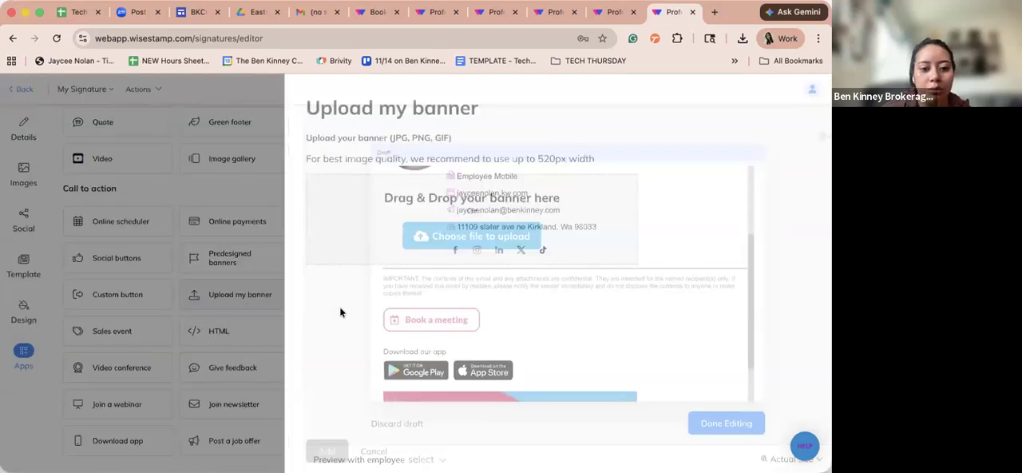
{"action": "left_click", "coordinate": [302, 234]}
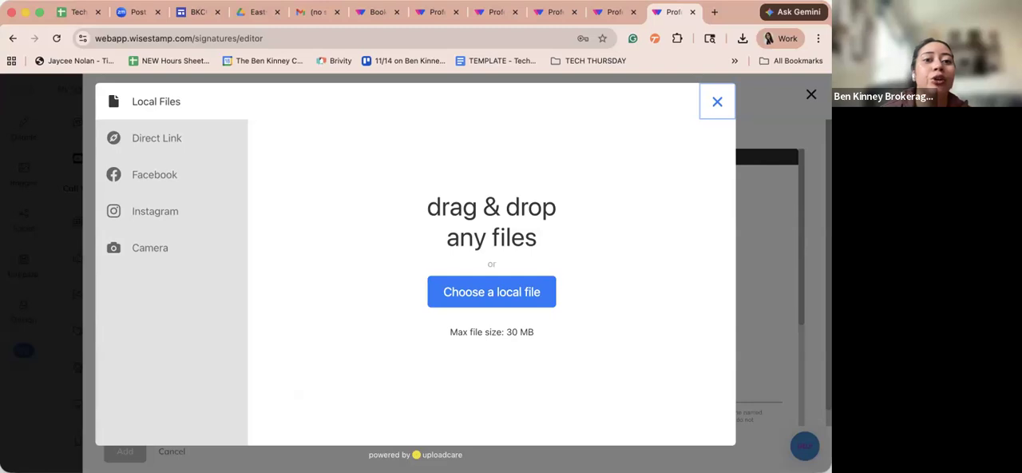
{"action": "left_click", "coordinate": [141, 21]}
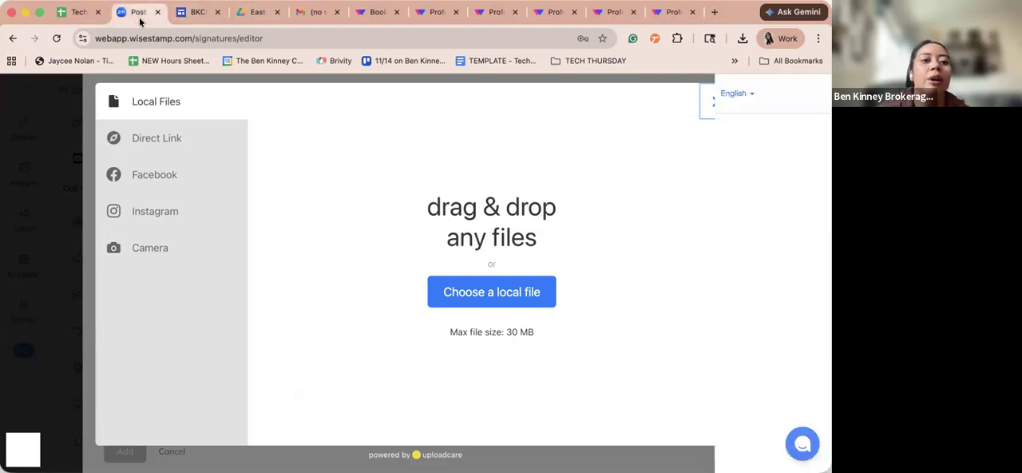
{"action": "left_click", "coordinate": [654, 12]}
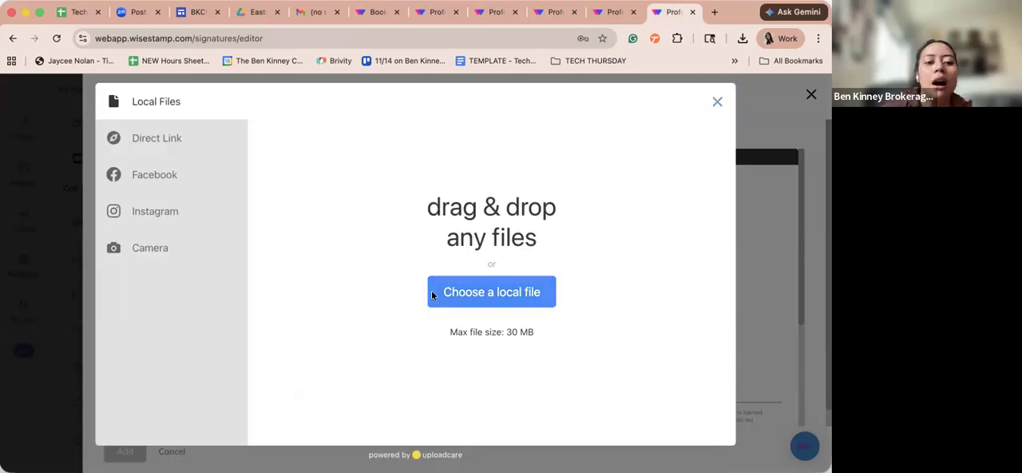
{"action": "left_click", "coordinate": [461, 293]}
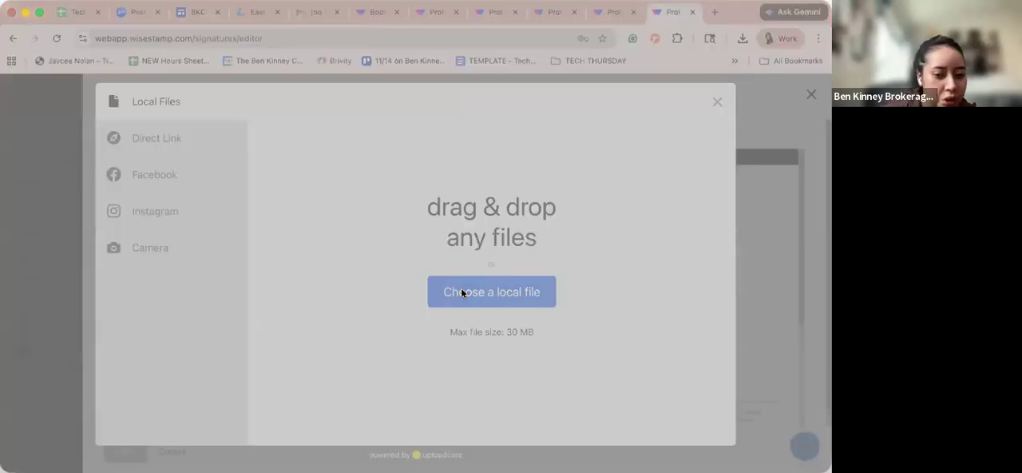
{"action": "double_click", "coordinate": [330, 114]}
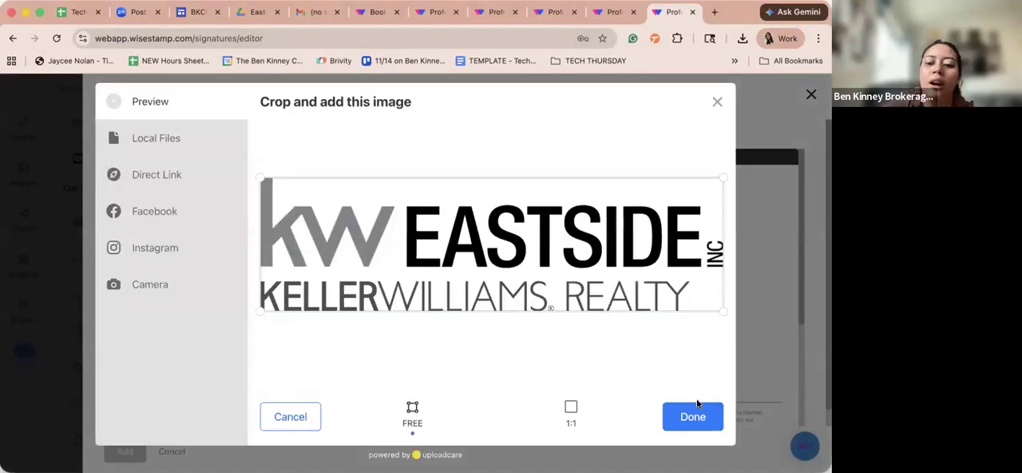
{"action": "left_click", "coordinate": [692, 417]}
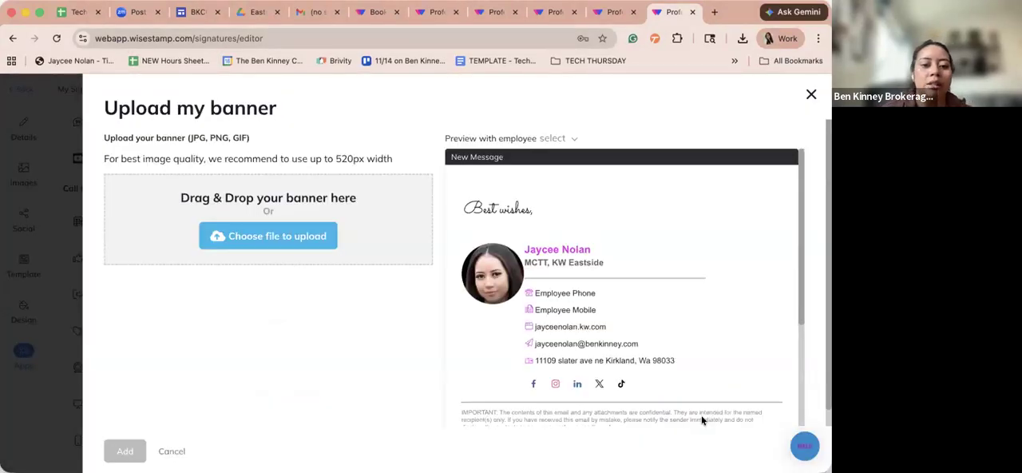
{"action": "left_click", "coordinate": [124, 451]}
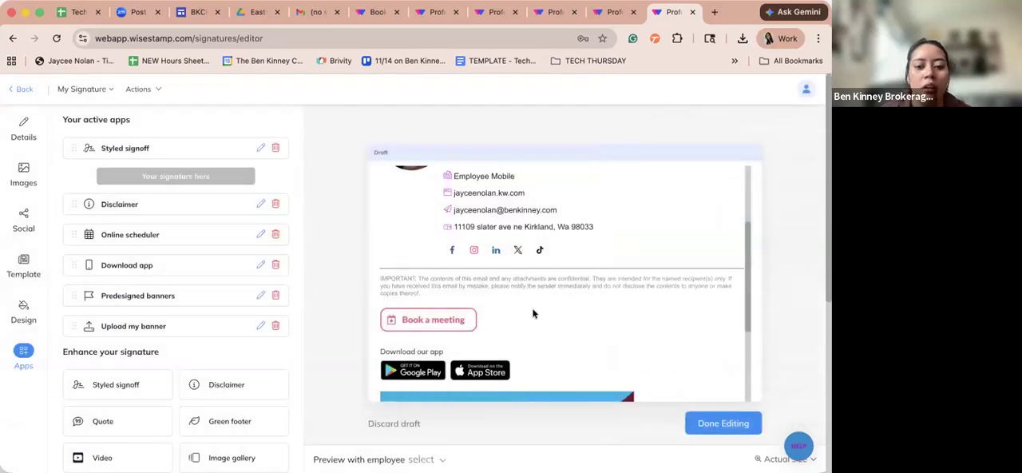
{"action": "scroll", "coordinate": [533, 314], "scroll_direction": "down", "scroll_amount": 5}
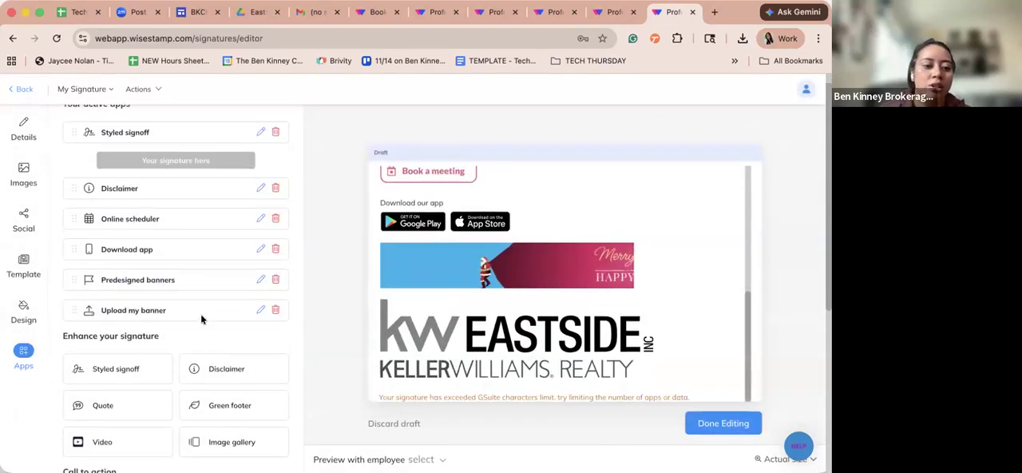
{"action": "scroll", "coordinate": [550, 326], "scroll_direction": "up", "scroll_amount": 10}
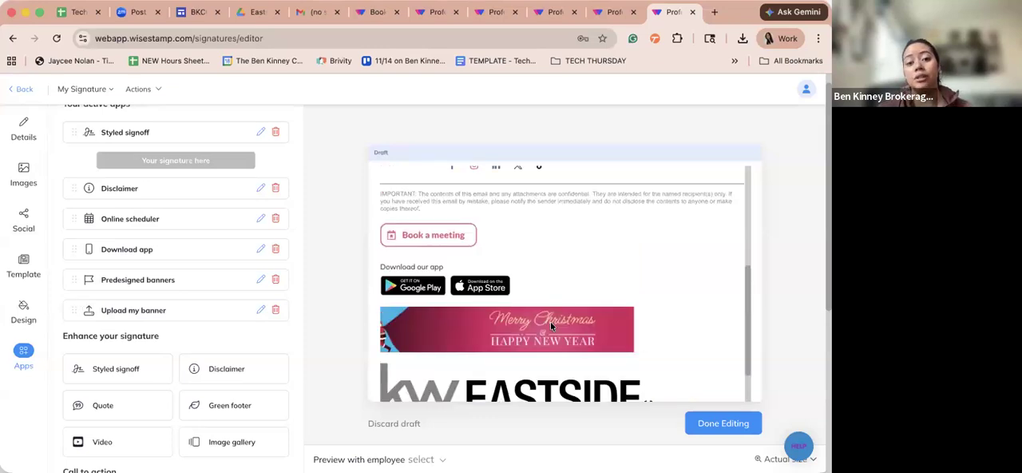
{"action": "scroll", "coordinate": [549, 324], "scroll_direction": "down", "scroll_amount": 10}
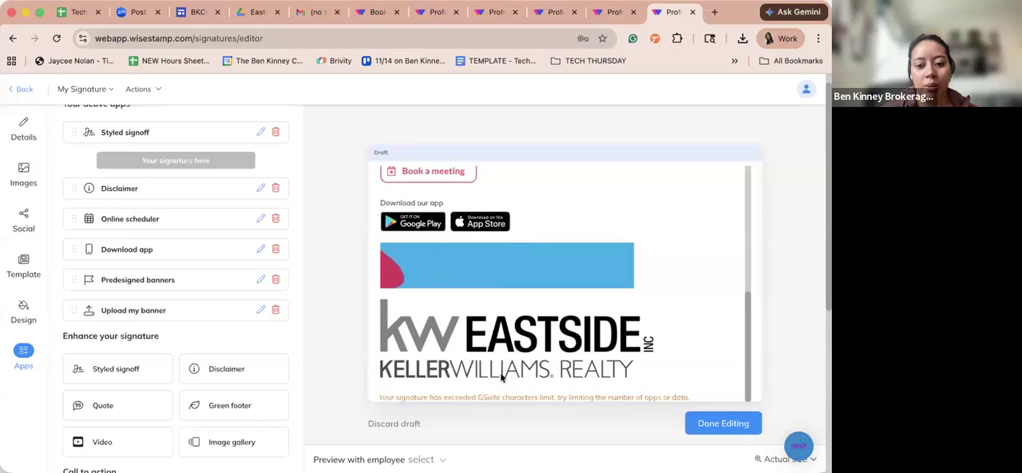
{"action": "scroll", "coordinate": [530, 342], "scroll_direction": "up", "scroll_amount": 3}
{"action": "scroll", "coordinate": [511, 340], "scroll_direction": "up", "scroll_amount": 2}
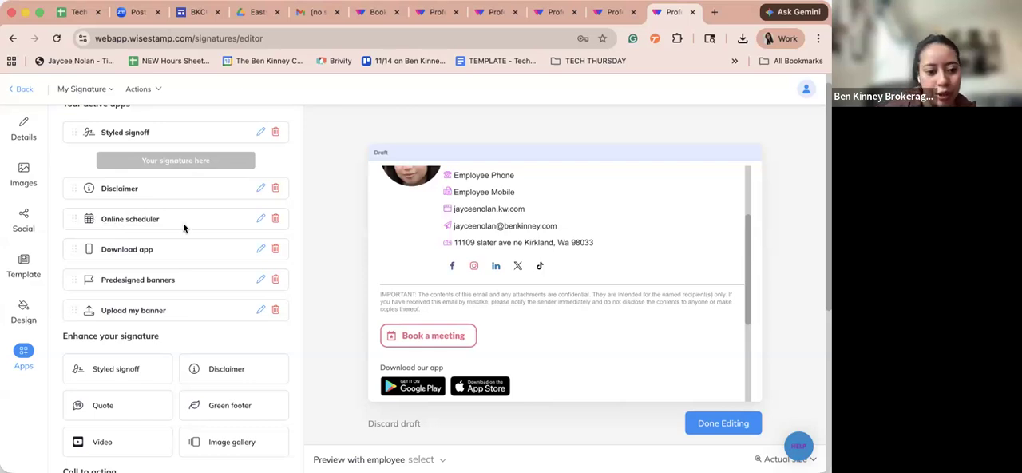
{"action": "left_click", "coordinate": [222, 372]}
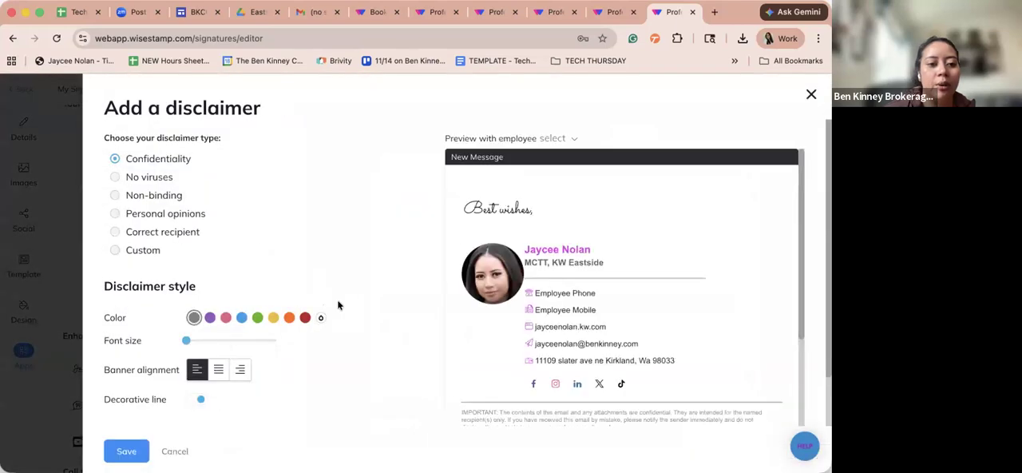
{"action": "left_click", "coordinate": [136, 251]}
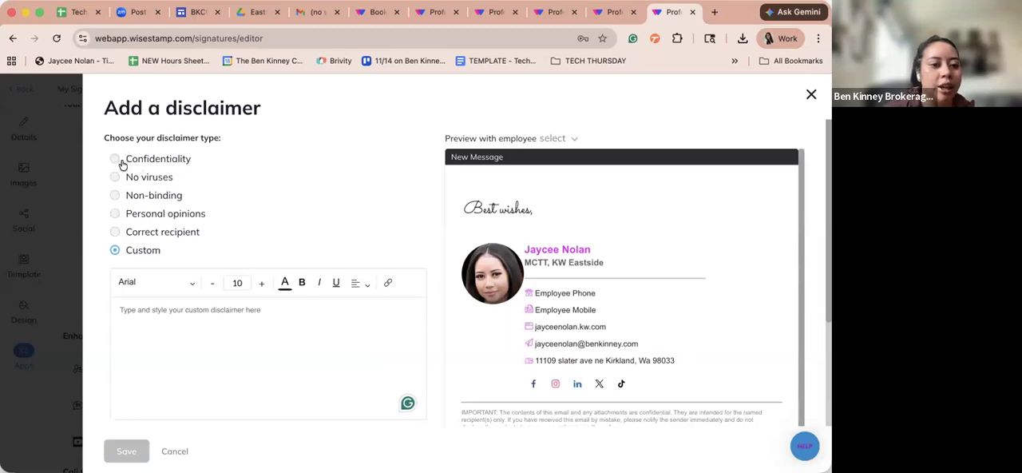
{"action": "left_click", "coordinate": [116, 158]}
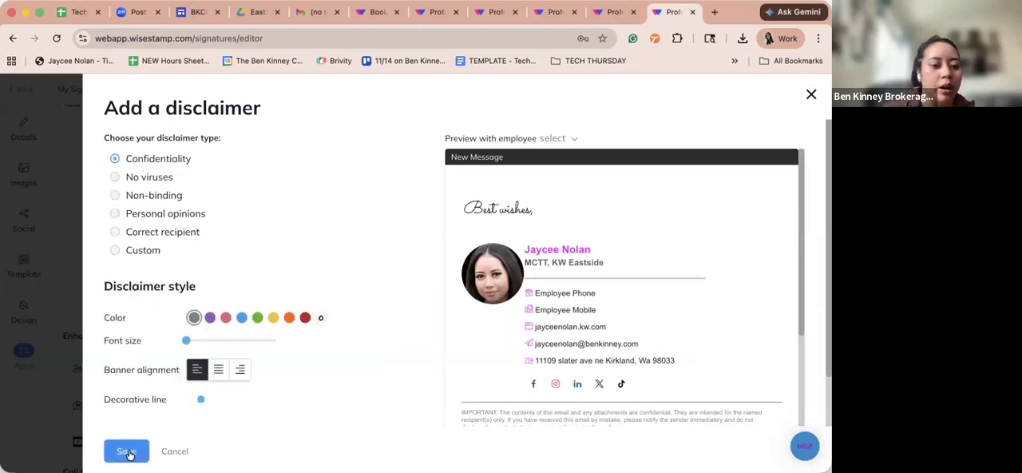
{"action": "scroll", "coordinate": [191, 431], "scroll_direction": "down", "scroll_amount": 2}
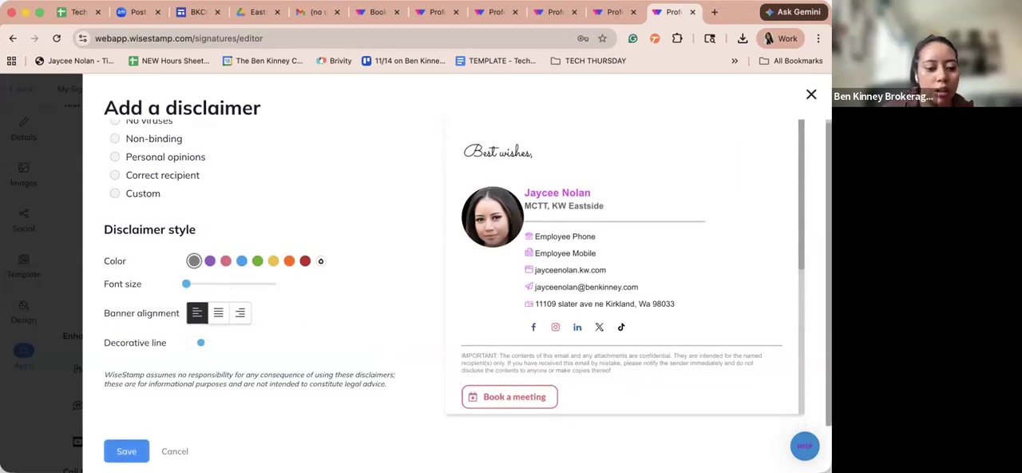
{"action": "left_click", "coordinate": [175, 451]}
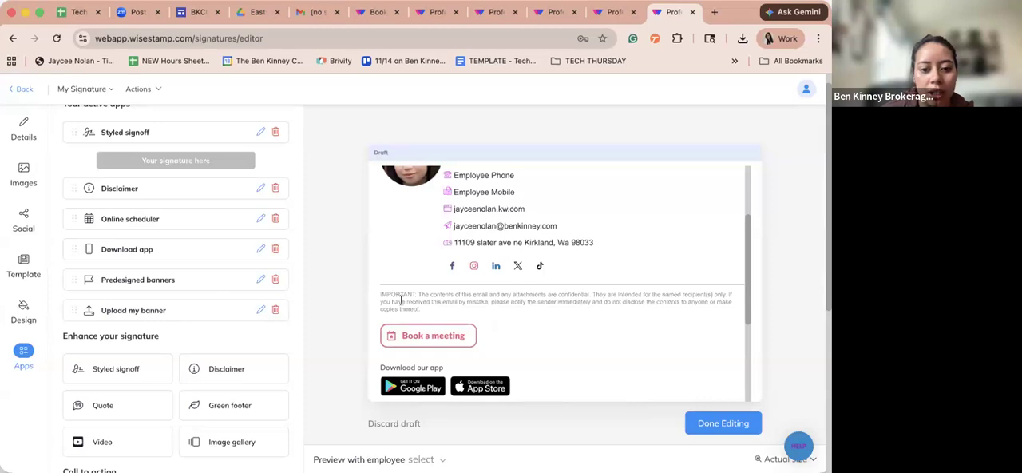
- Copy the confidentiality text from the signature preview and paste it into the disclaimer as a Custom type
{"action": "triple_click", "coordinate": [401, 300]}
{"action": "key", "text": "ctrl+c"}
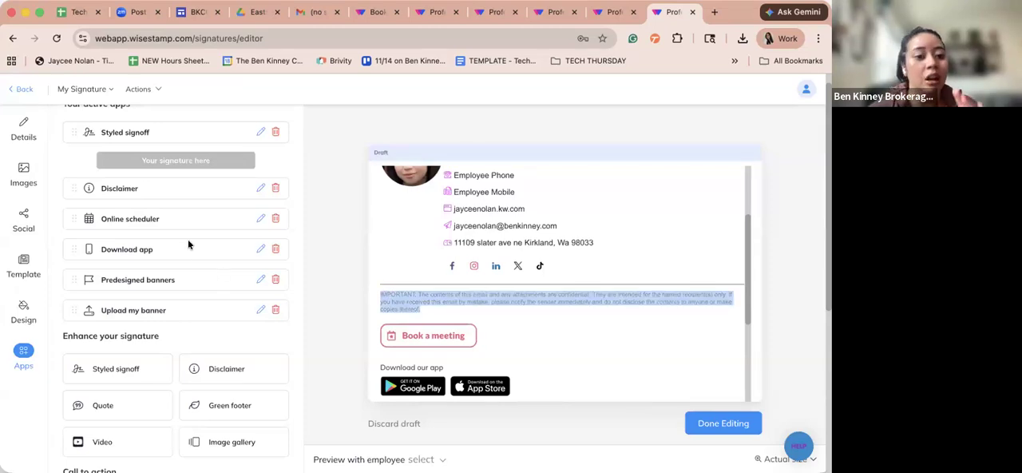
{"action": "left_click", "coordinate": [260, 187]}
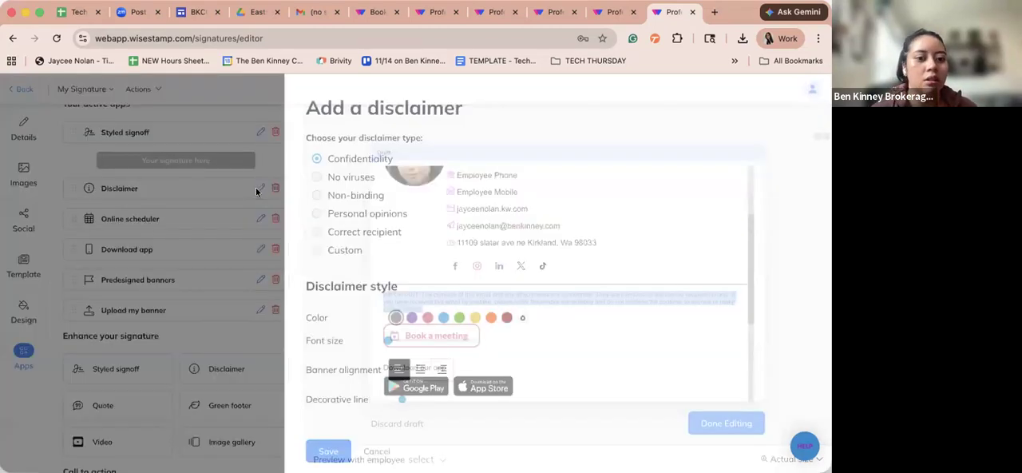
{"action": "left_click", "coordinate": [115, 250]}
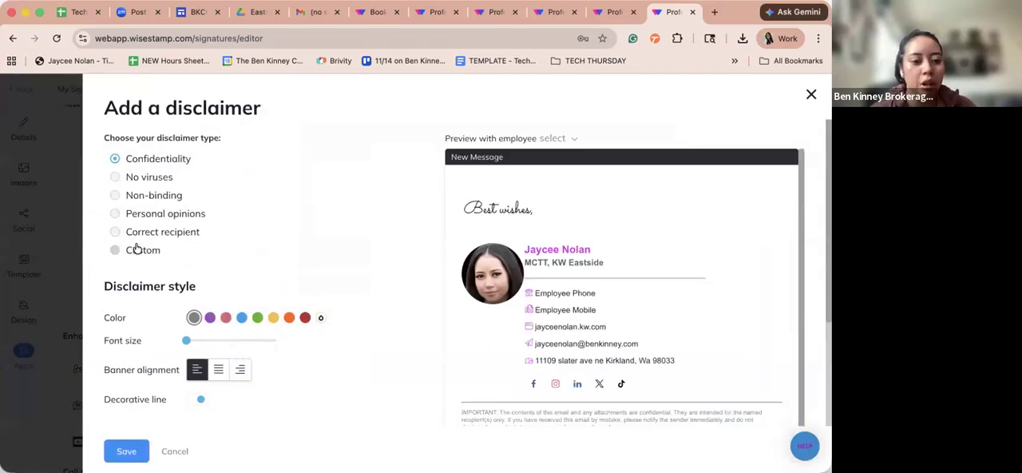
{"action": "left_click", "coordinate": [216, 325]}
{"action": "key", "text": "ctrl+v"}
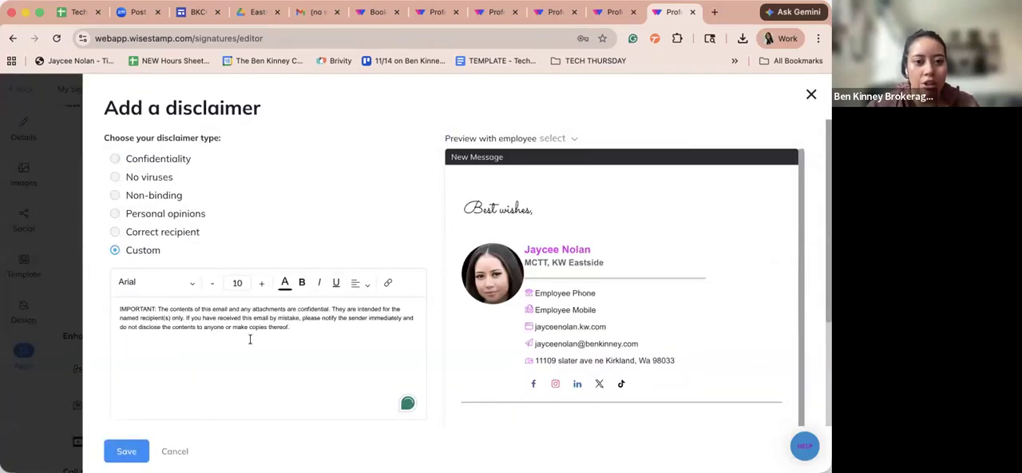
- Add the line "Each office is independently owned and operated." below the custom disclaimer text and save the disclaimer
{"action": "key", "text": "Return"}
{"action": "type", "text": "E"}
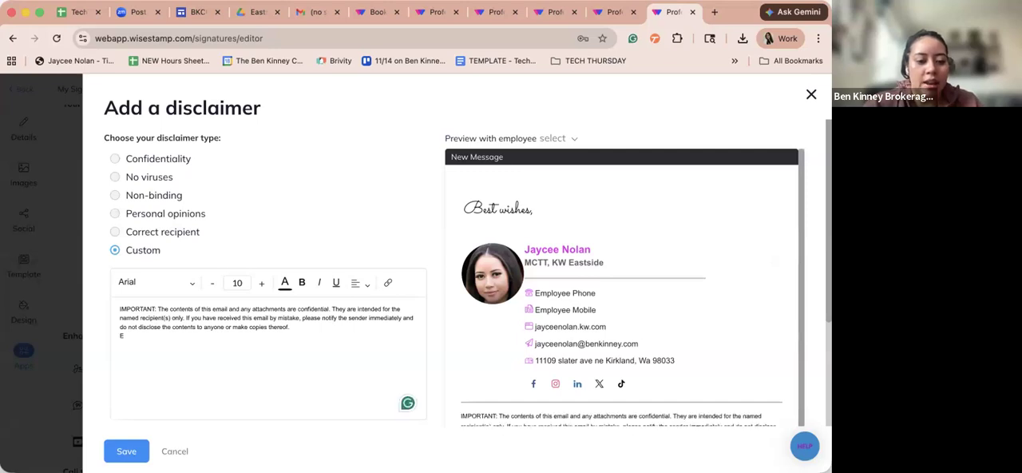
{"action": "type", "text": "ach"}
{"action": "type", "text": "office is i"}
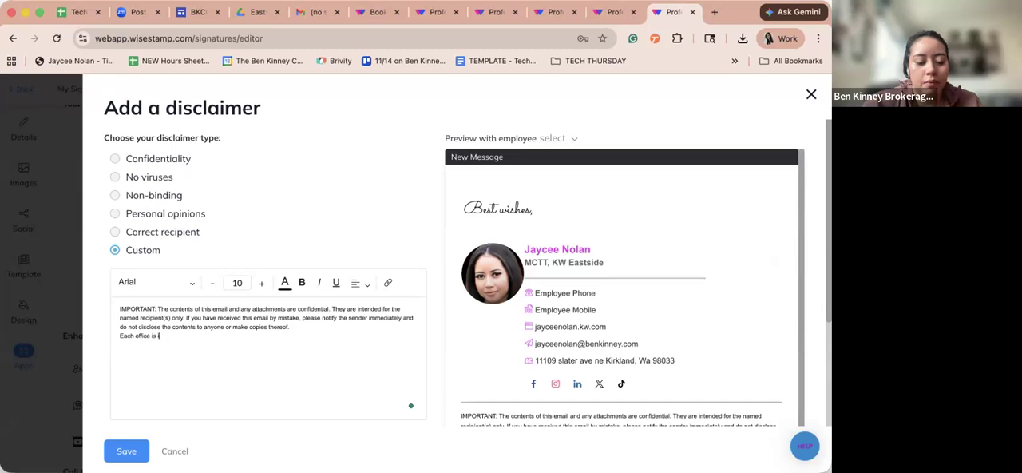
{"action": "type", "text": "ndep"}
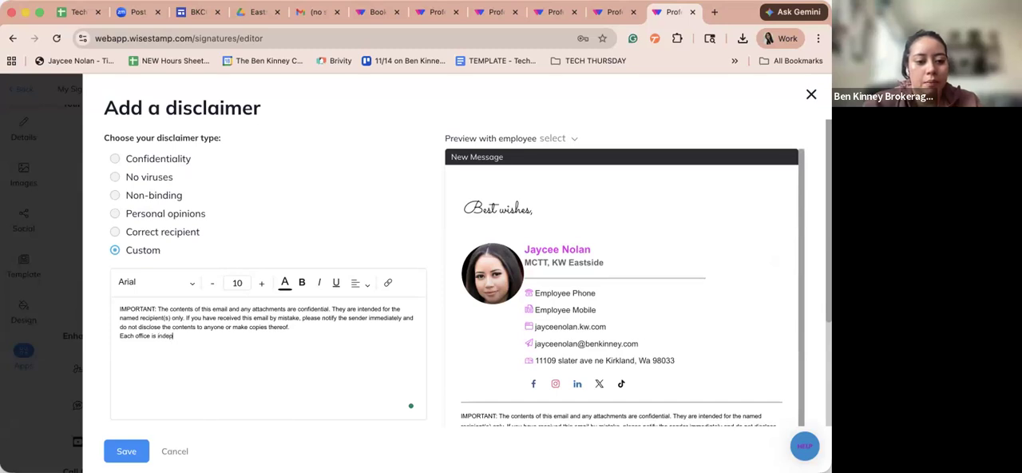
{"action": "type", "text": "endently owned and operated."}
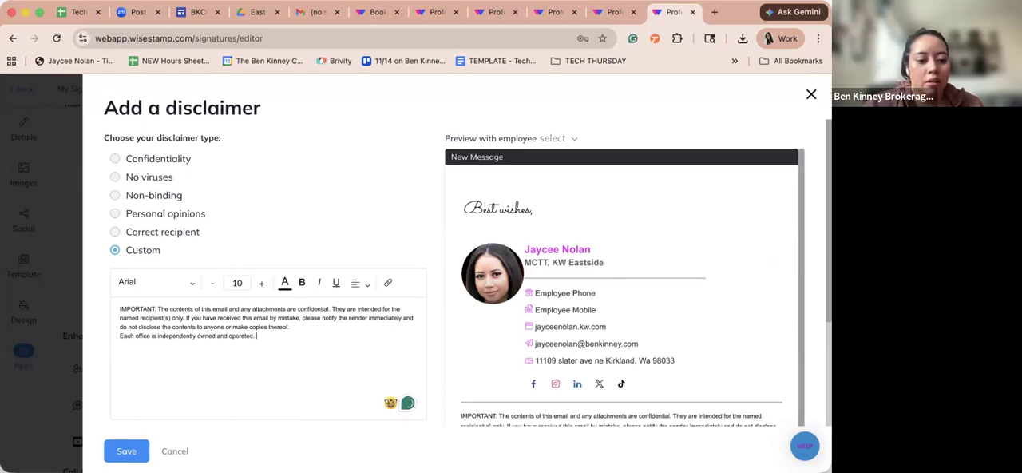
{"action": "left_click", "coordinate": [127, 451]}
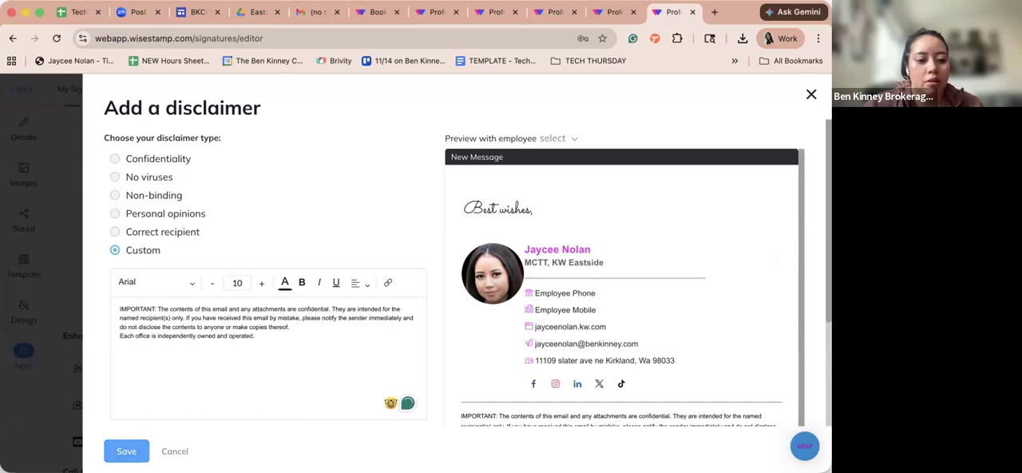
- Remove the Download app and Predesigned banners blocks from the signature's active apps and review the preview
{"action": "scroll", "coordinate": [443, 338], "scroll_direction": "down", "scroll_amount": 3}
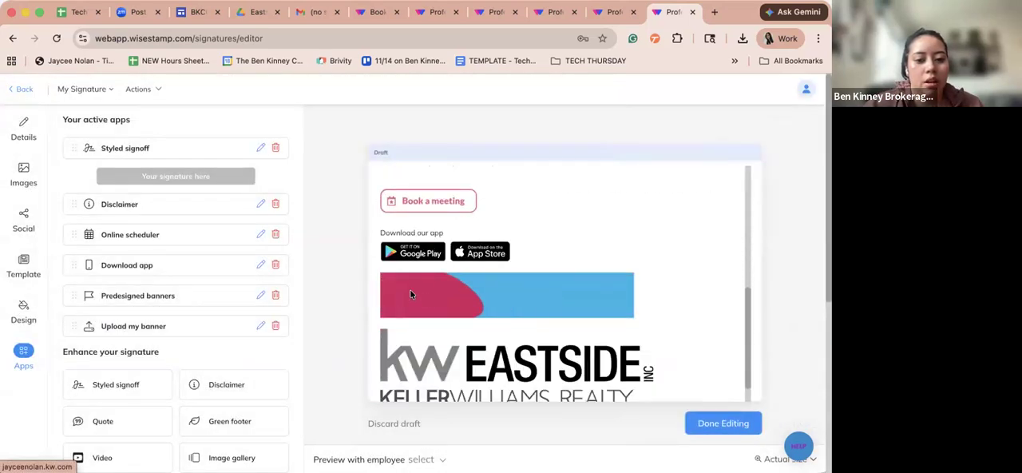
{"action": "left_click", "coordinate": [276, 265]}
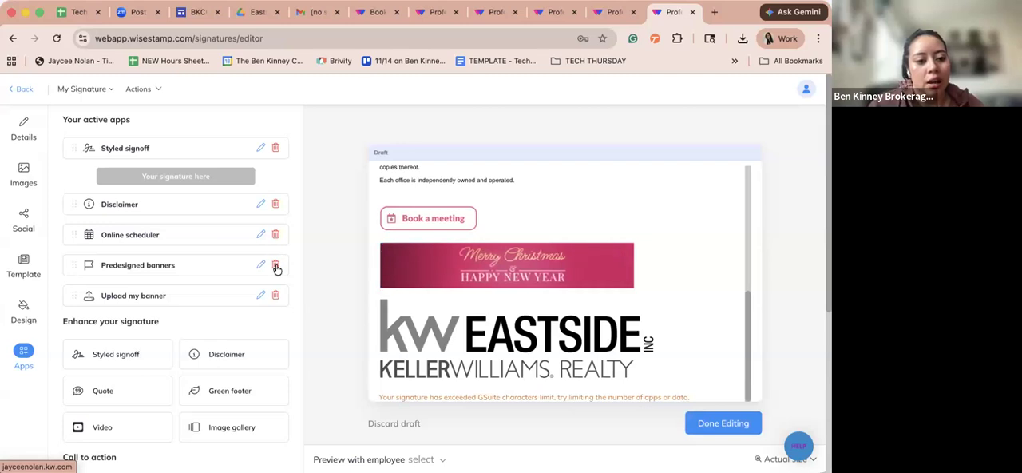
{"action": "left_click", "coordinate": [276, 265]}
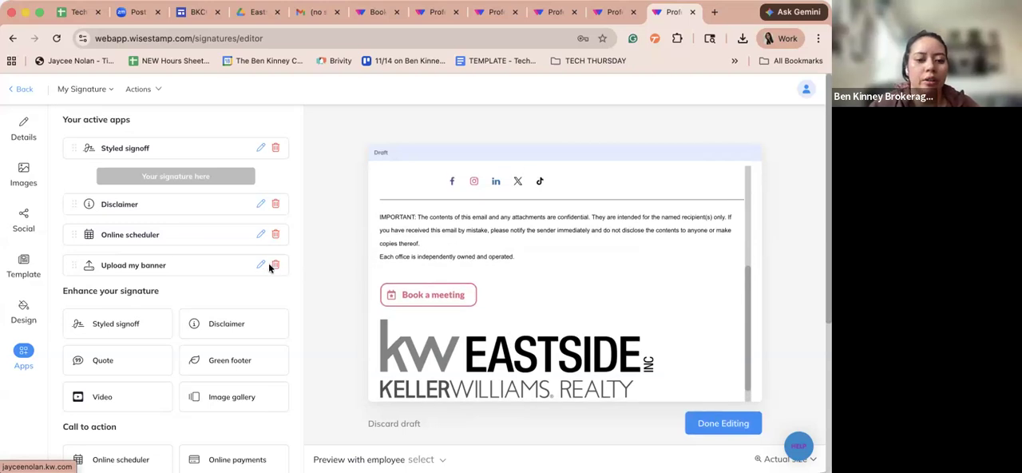
{"action": "scroll", "coordinate": [501, 352], "scroll_direction": "down", "scroll_amount": 1}
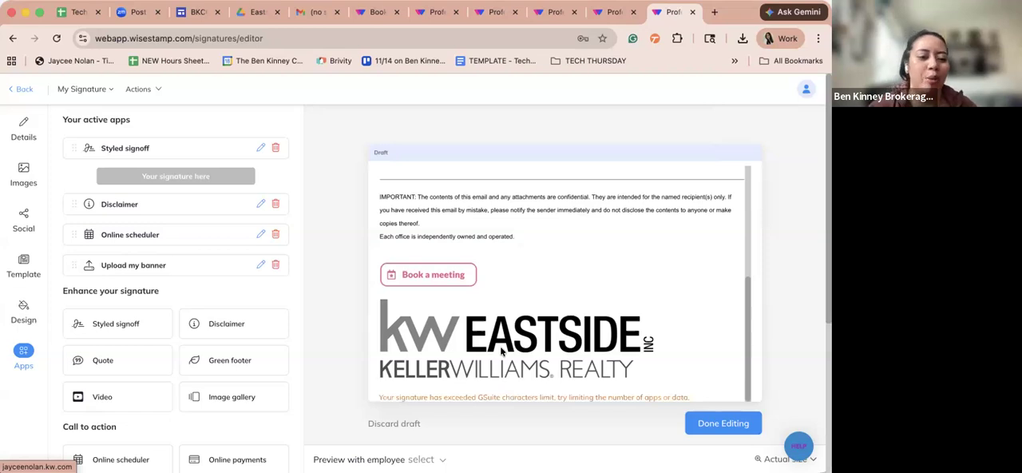
{"action": "scroll", "coordinate": [501, 351], "scroll_direction": "up", "scroll_amount": 5}
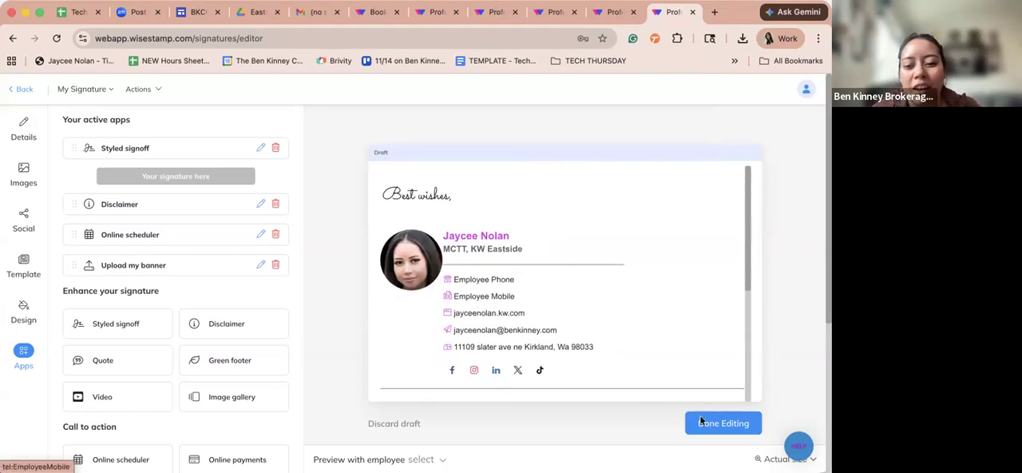
- Look through the remaining signature apps and test the Book a meeting link in the signature preview
{"action": "scroll", "coordinate": [221, 319], "scroll_direction": "down", "scroll_amount": 3}
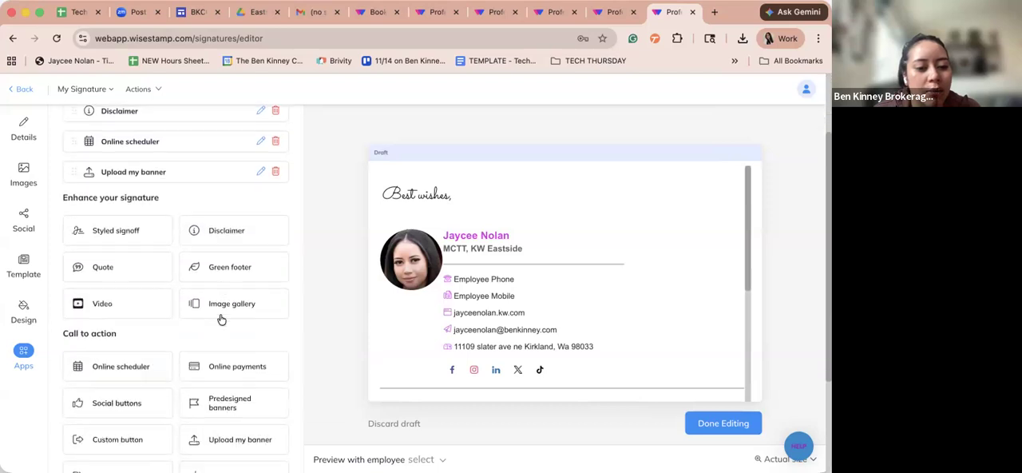
{"action": "scroll", "coordinate": [212, 367], "scroll_direction": "down", "scroll_amount": 4}
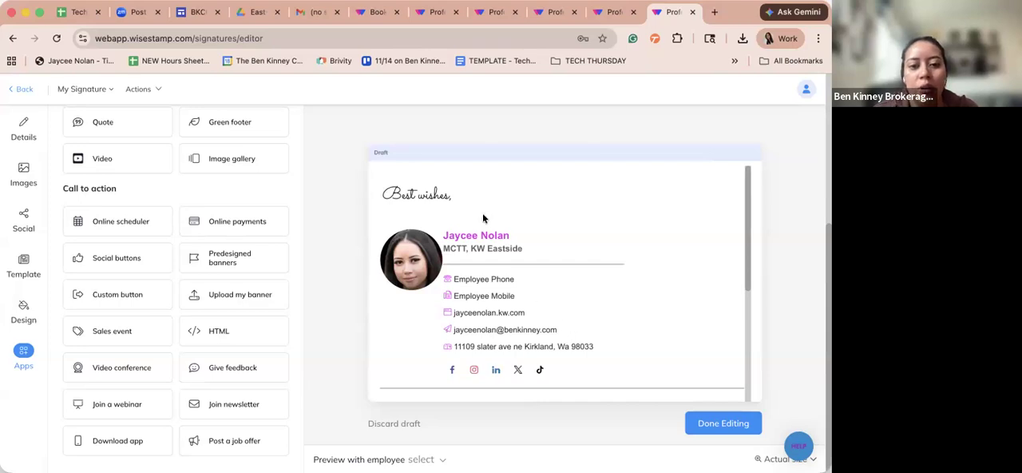
{"action": "scroll", "coordinate": [589, 246], "scroll_direction": "down", "scroll_amount": 3}
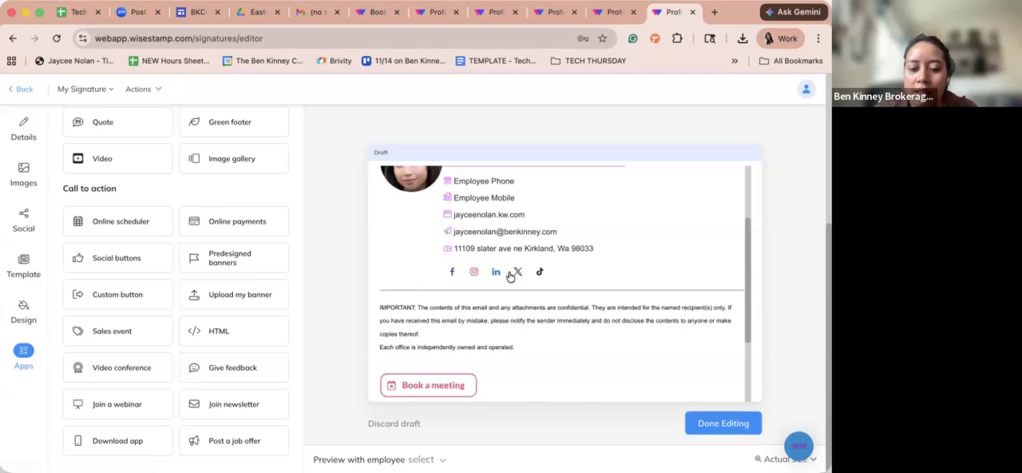
{"action": "left_click", "coordinate": [461, 384]}
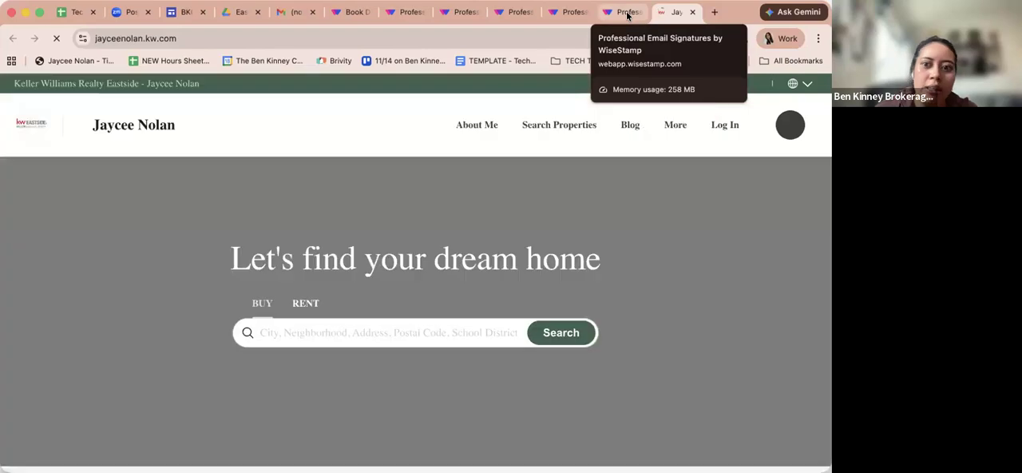
- Test the social profile links in the signature preview, including TikTok, close the opened pages and return to the signature editor
{"action": "left_click", "coordinate": [622, 12]}
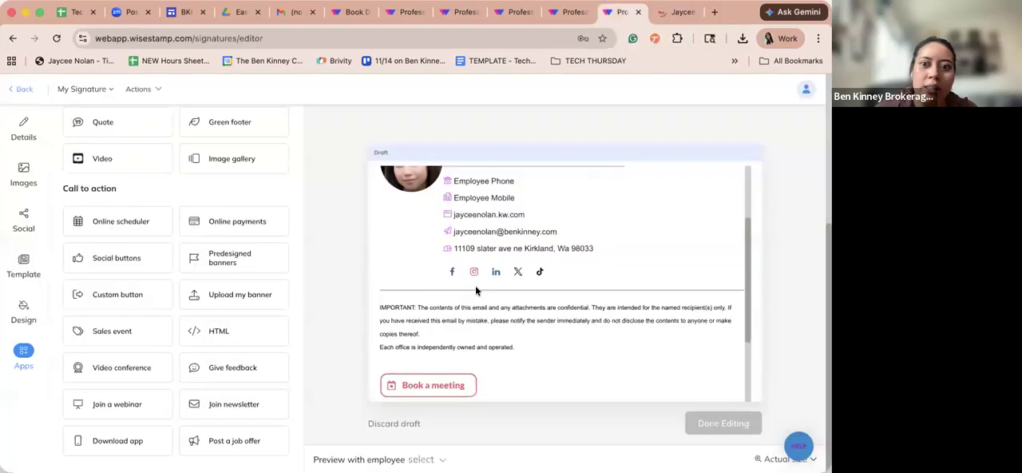
{"action": "left_click", "coordinate": [424, 307]}
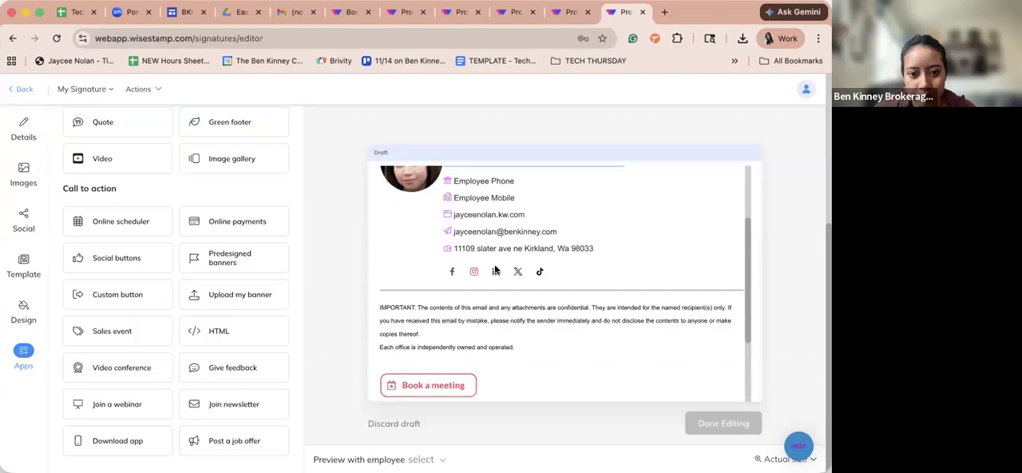
{"action": "left_click", "coordinate": [691, 13]}
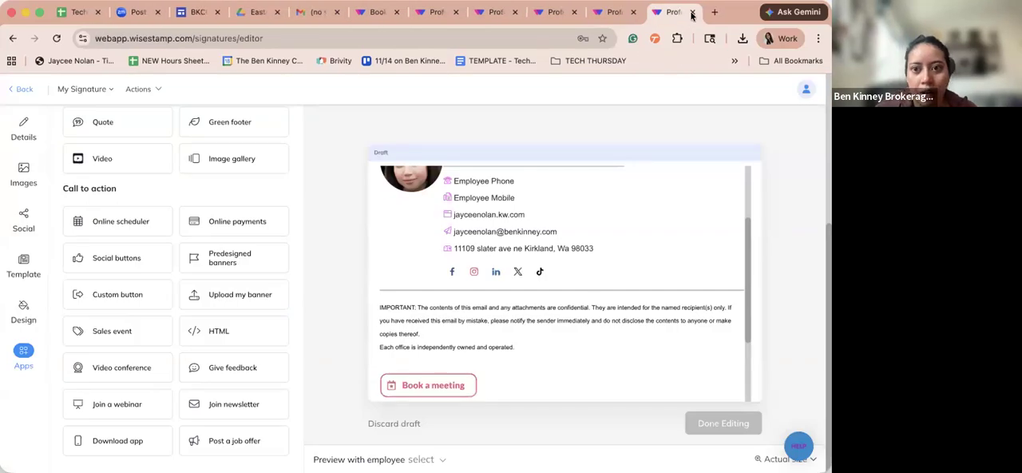
{"action": "left_click", "coordinate": [691, 13]}
{"action": "left_click", "coordinate": [500, 273]}
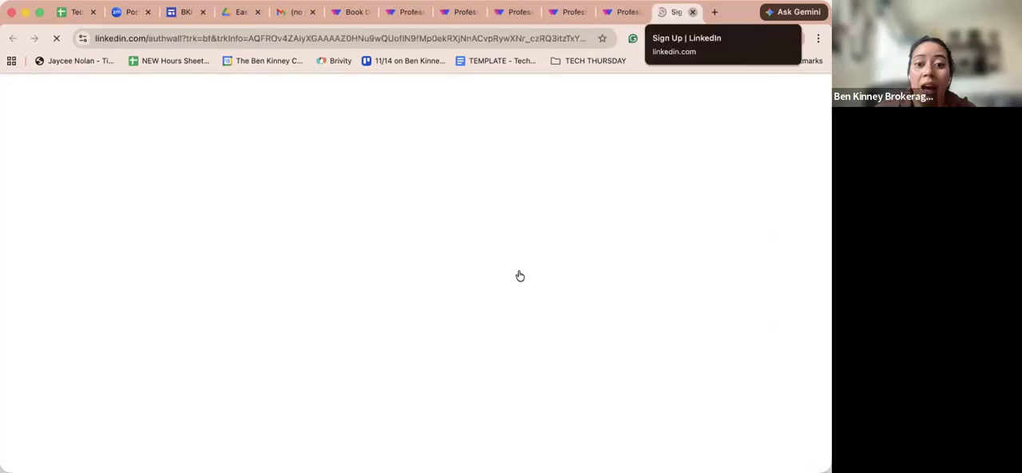
{"action": "left_click", "coordinate": [520, 276]}
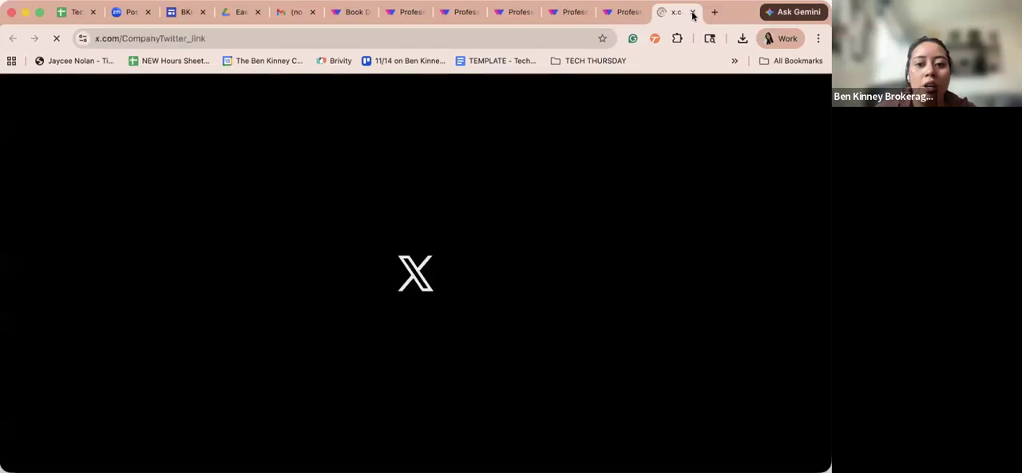
{"action": "left_click", "coordinate": [692, 16]}
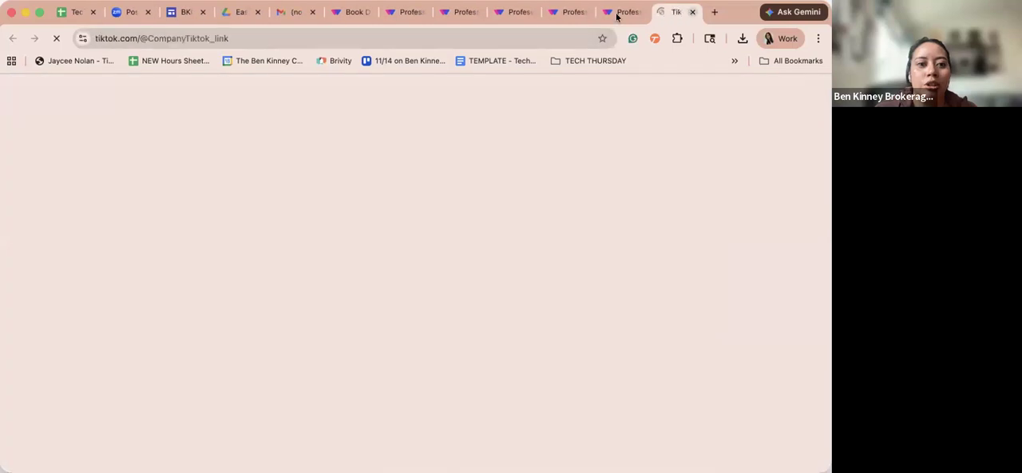
{"action": "left_click", "coordinate": [692, 12]}
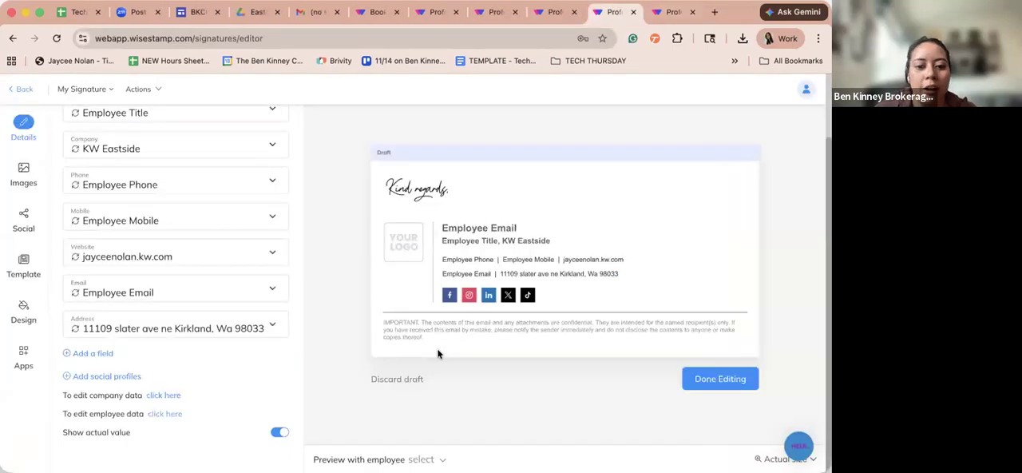
{"action": "key", "text": "ctrl+Tab"}
- Review the signature preview from the sign-off to the KW Eastside banner and retest the Book a meeting link
{"action": "scroll", "coordinate": [679, 386], "scroll_direction": "down", "scroll_amount": 2}
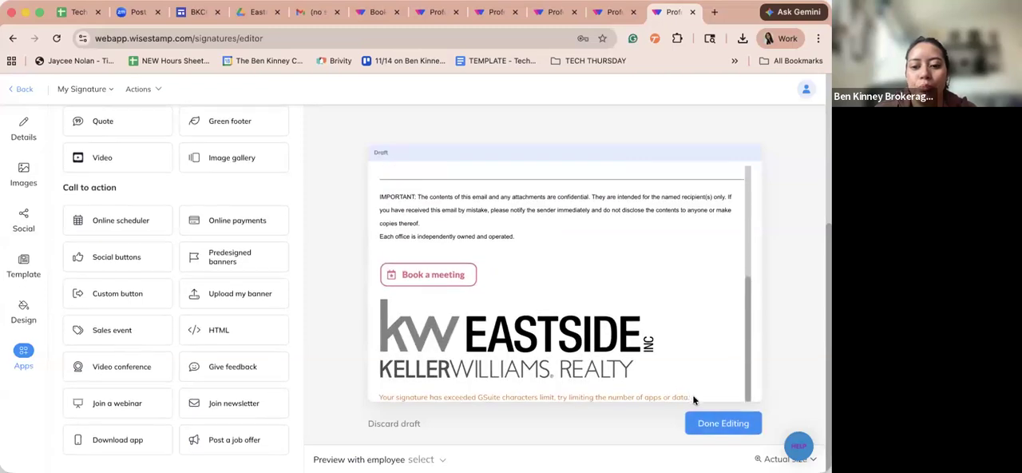
{"action": "double_click", "coordinate": [545, 344]}
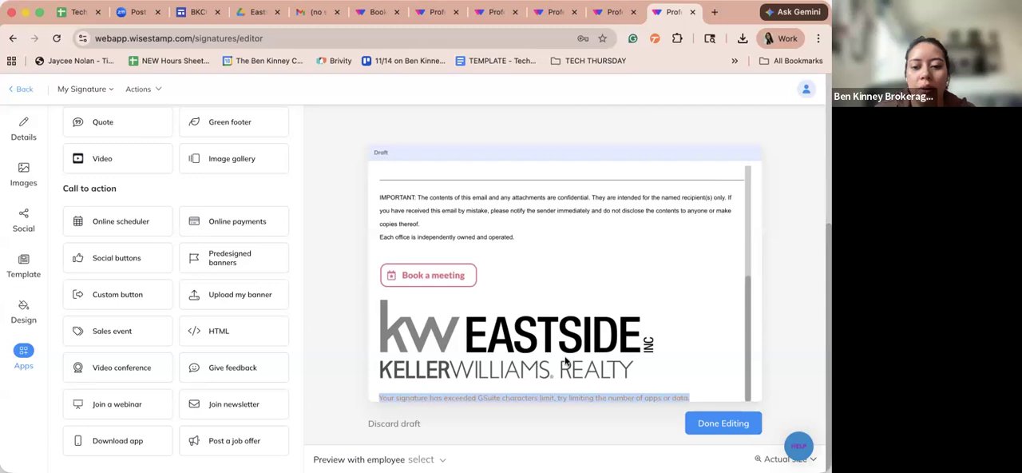
{"action": "scroll", "coordinate": [577, 369], "scroll_direction": "up", "scroll_amount": 6}
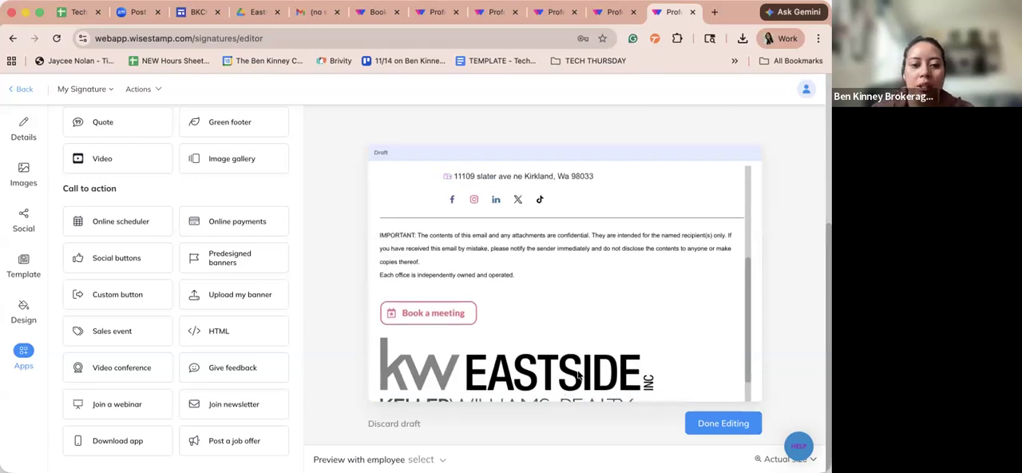
{"action": "scroll", "coordinate": [283, 325], "scroll_direction": "up", "scroll_amount": 5}
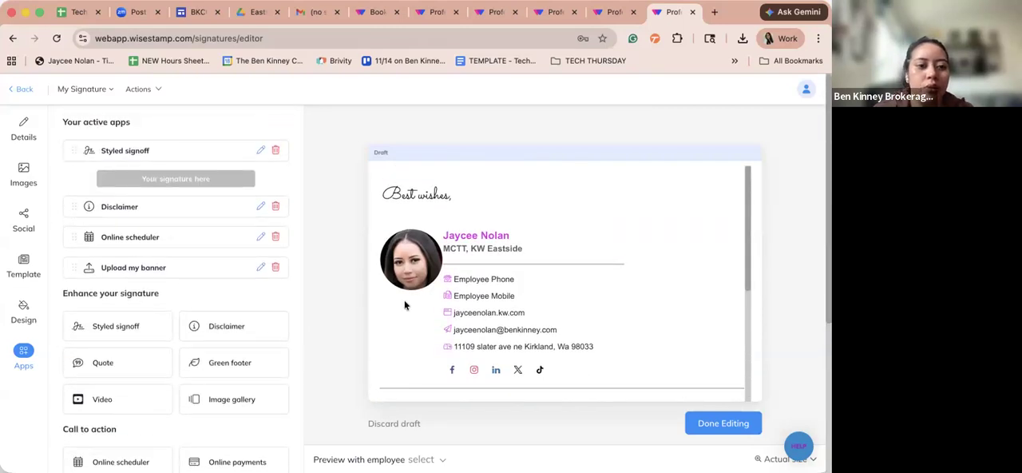
{"action": "scroll", "coordinate": [461, 360], "scroll_direction": "down", "scroll_amount": 5}
{"action": "scroll", "coordinate": [461, 355], "scroll_direction": "up", "scroll_amount": 2}
{"action": "scroll", "coordinate": [460, 350], "scroll_direction": "down", "scroll_amount": 2}
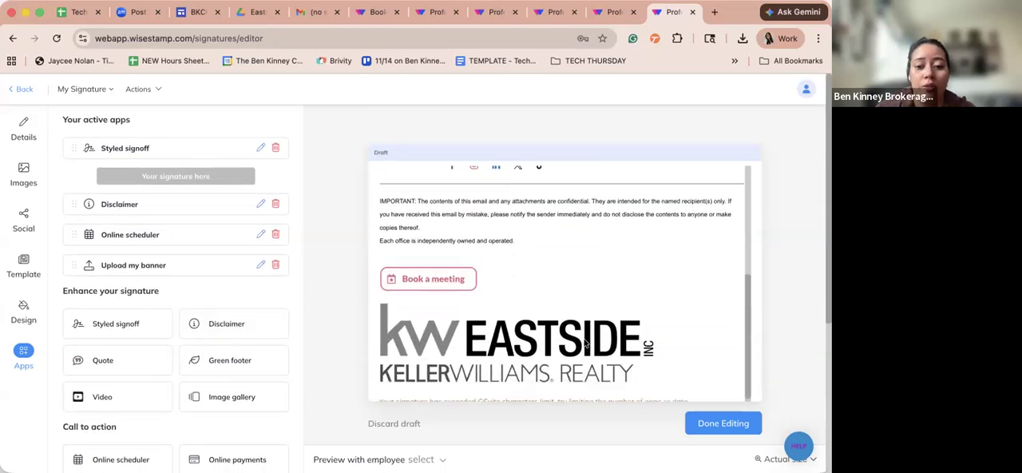
{"action": "left_click", "coordinate": [419, 283]}
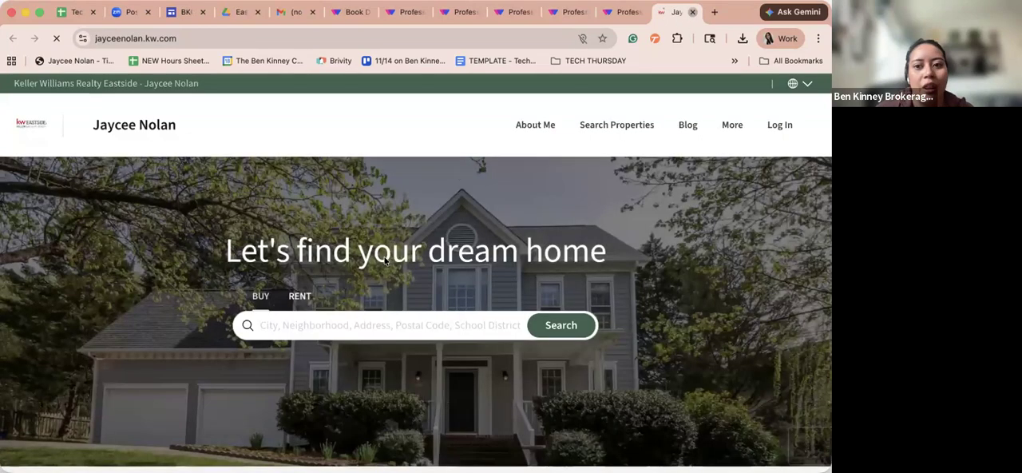
{"action": "left_click", "coordinate": [692, 12]}
- Remove the Upload my banner block from the signature's active apps
{"action": "scroll", "coordinate": [191, 237], "scroll_direction": "down", "scroll_amount": 2}
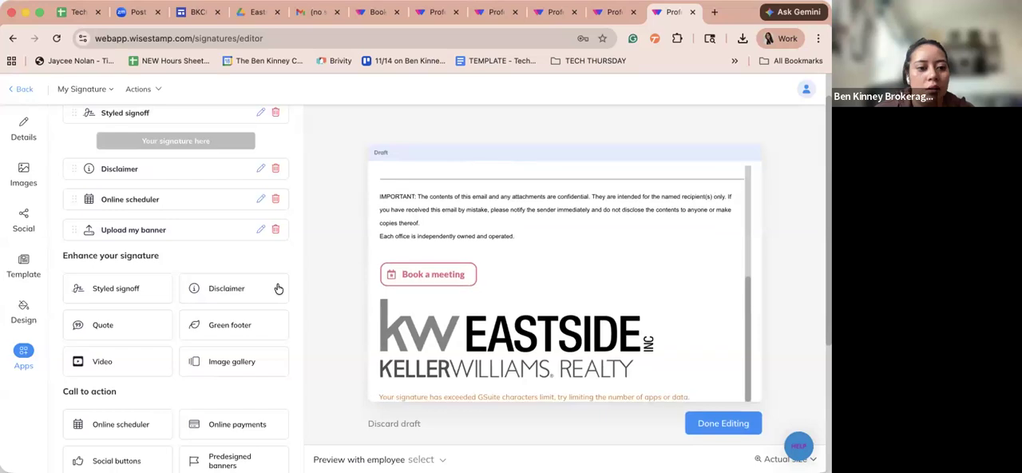
{"action": "scroll", "coordinate": [277, 287], "scroll_direction": "up", "scroll_amount": 2}
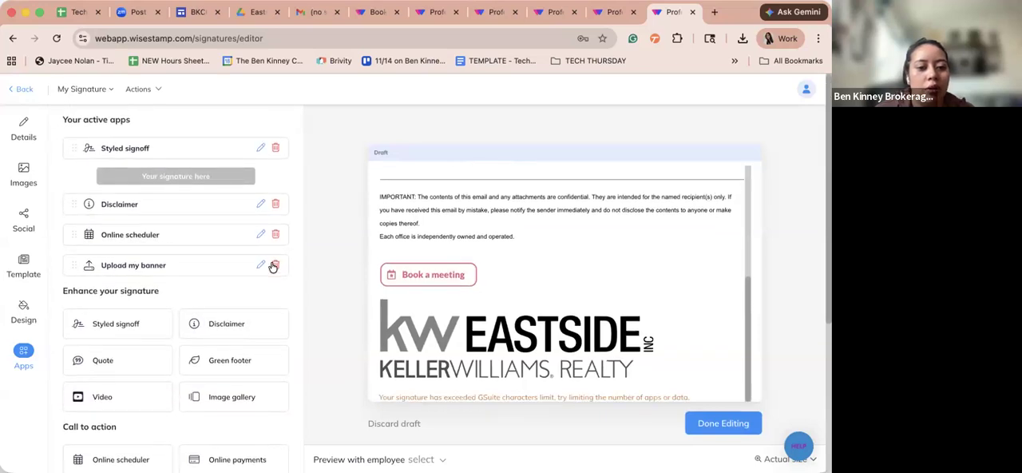
{"action": "left_click", "coordinate": [274, 265]}
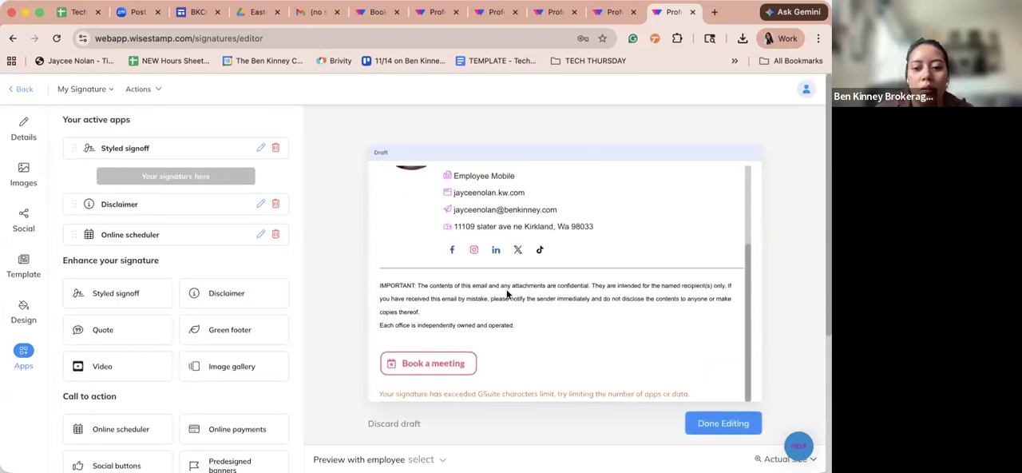
- Select the signature content in the preview from the Book a meeting area up to the "Best wishes," sign-off
{"action": "scroll", "coordinate": [507, 294], "scroll_direction": "up", "scroll_amount": 1}
{"action": "scroll", "coordinate": [507, 294], "scroll_direction": "down", "scroll_amount": 1}
{"action": "left_click_drag", "start_coordinate": [497, 359], "coordinate": [386, 168]}
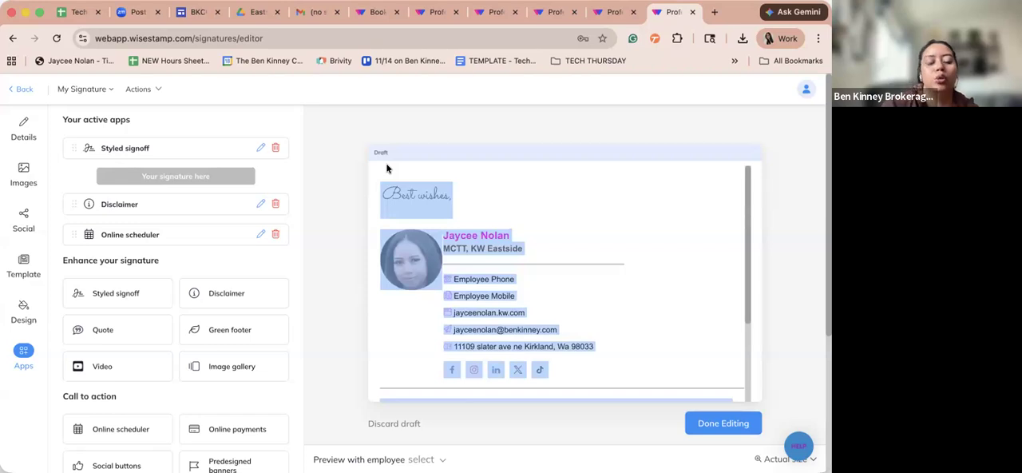
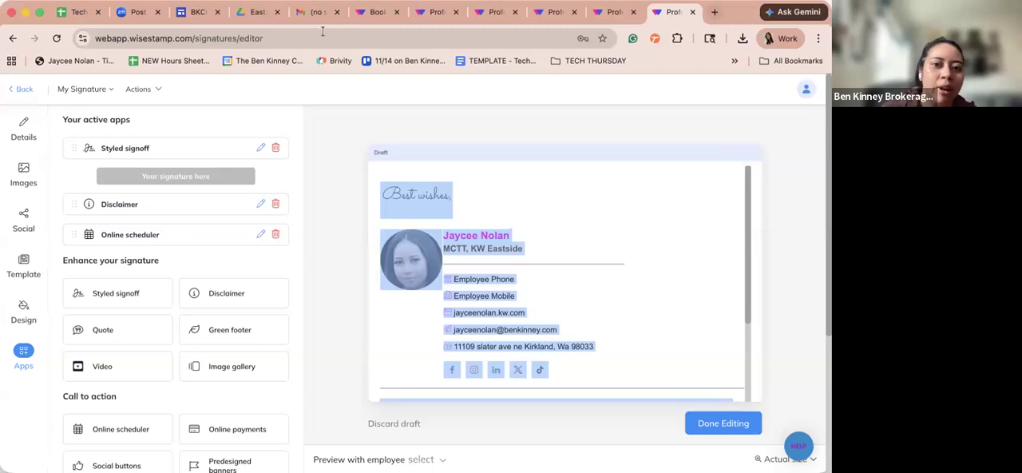
- Switch to Gmail and open its full general settings
{"action": "left_click", "coordinate": [302, 13]}
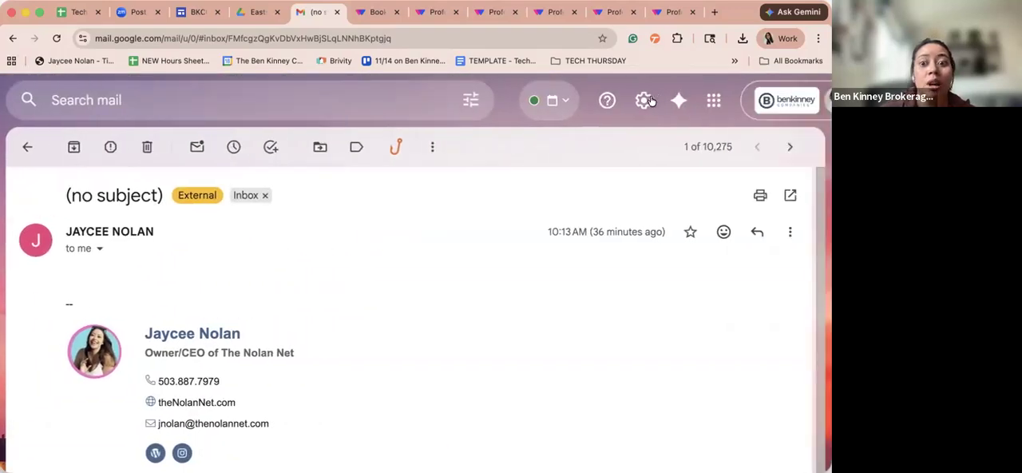
{"action": "left_click", "coordinate": [639, 100]}
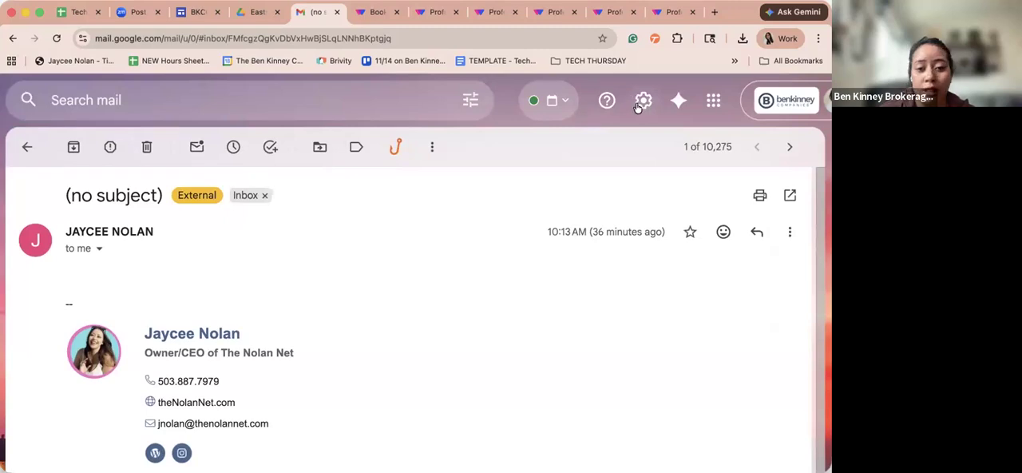
{"action": "left_click", "coordinate": [657, 186]}
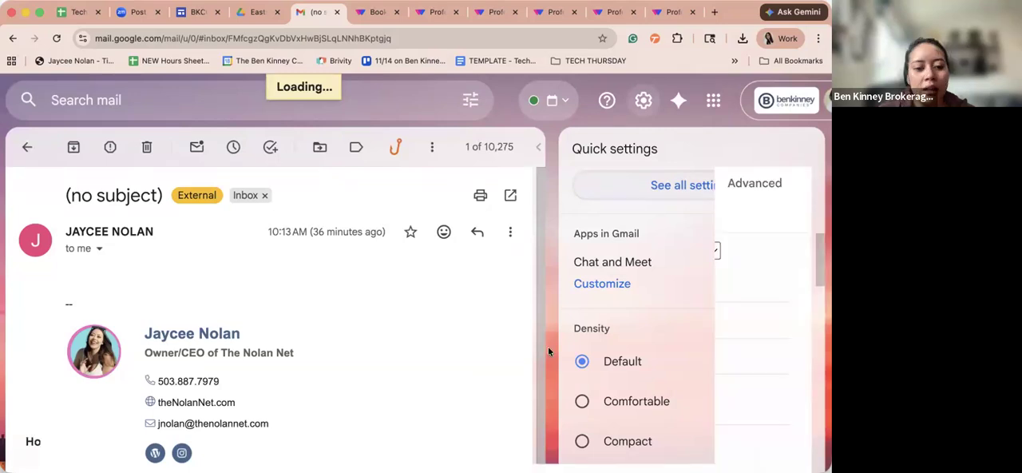
{"action": "scroll", "coordinate": [331, 405], "scroll_direction": "down", "scroll_amount": 15}
{"action": "scroll", "coordinate": [330, 406], "scroll_direction": "up", "scroll_amount": 2}
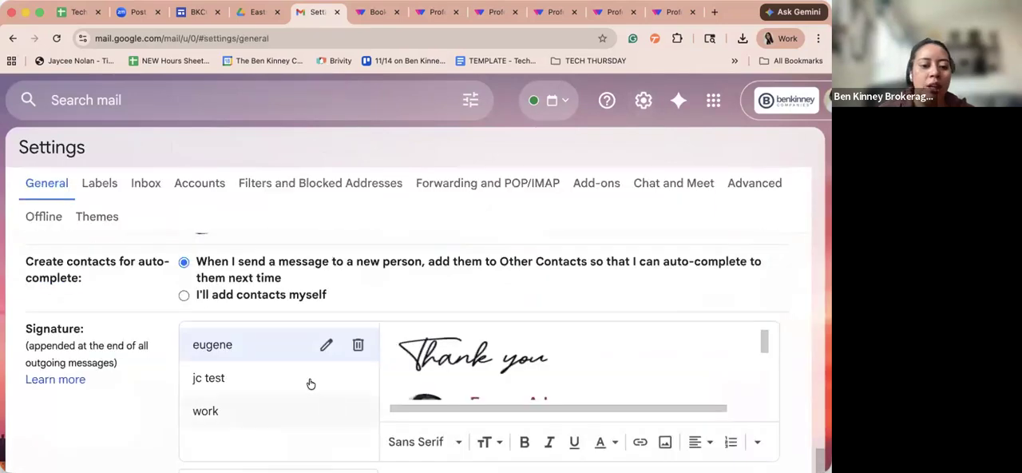
- Create a new Gmail signature named "signature line tech thursday"
{"action": "scroll", "coordinate": [309, 383], "scroll_direction": "down", "scroll_amount": 3}
{"action": "left_click", "coordinate": [311, 380]}
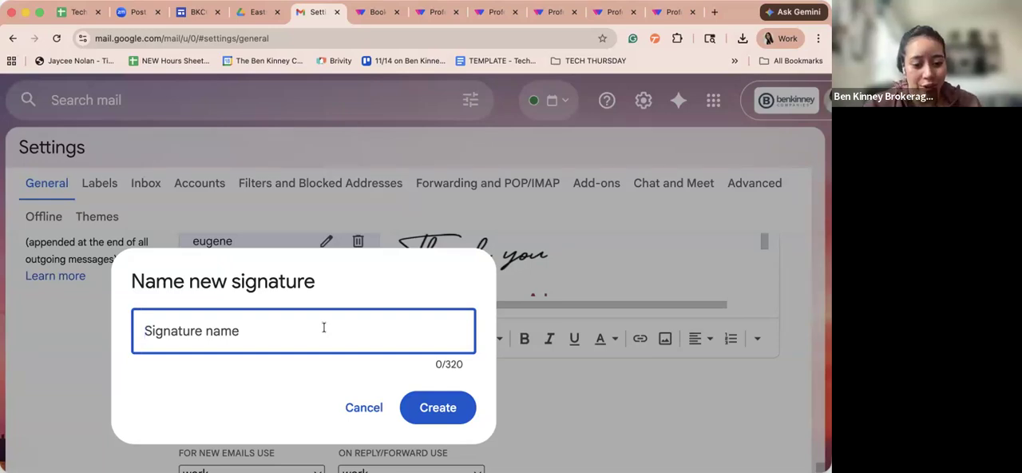
{"action": "type", "text": "ca"}
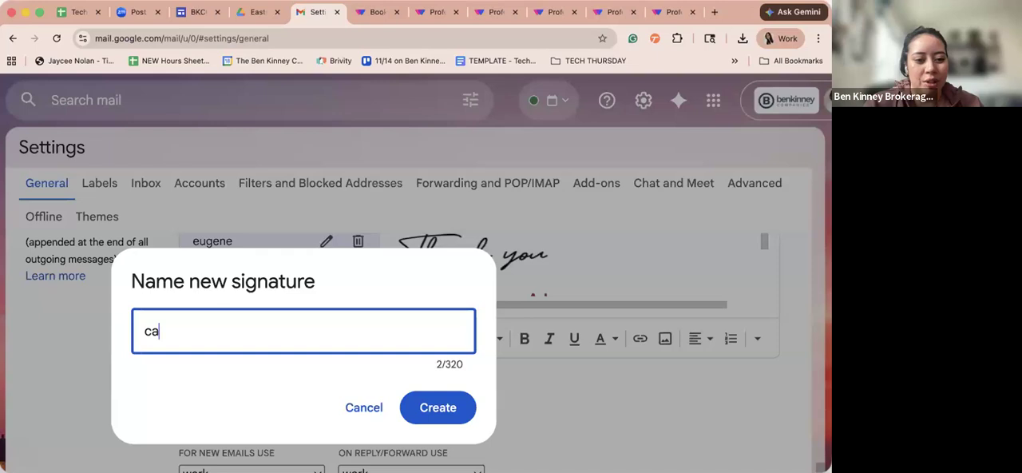
{"action": "key", "text": "BackSpace"}
{"action": "key", "text": "BackSpace"}
{"action": "type", "text": "sig"}
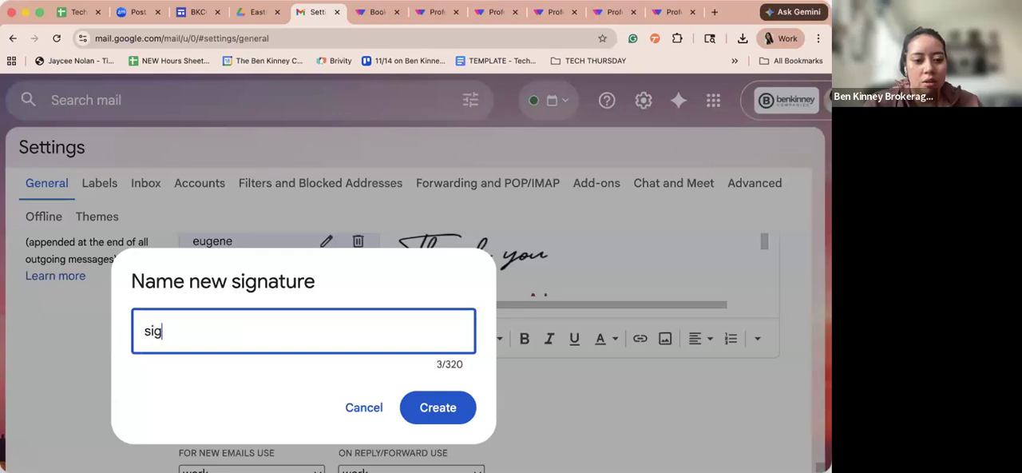
{"action": "type", "text": "nature line tech thursday"}
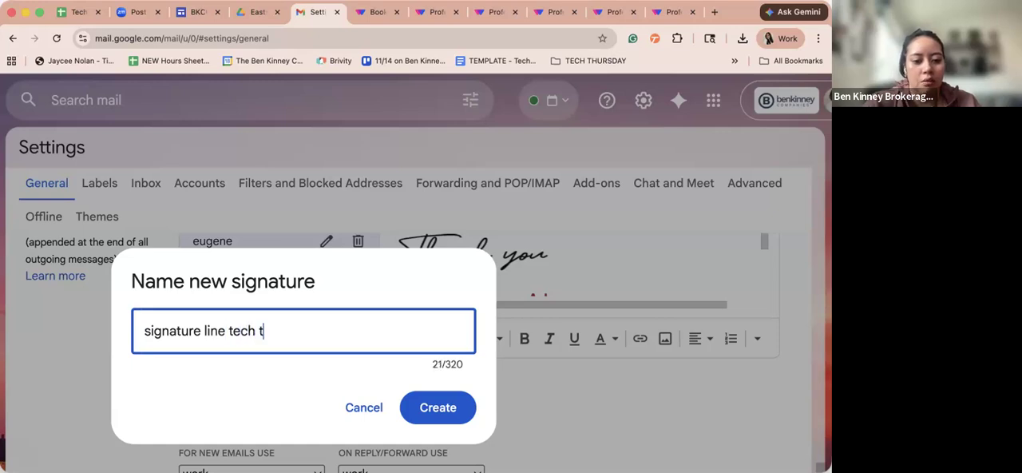
{"action": "left_click", "coordinate": [436, 414]}
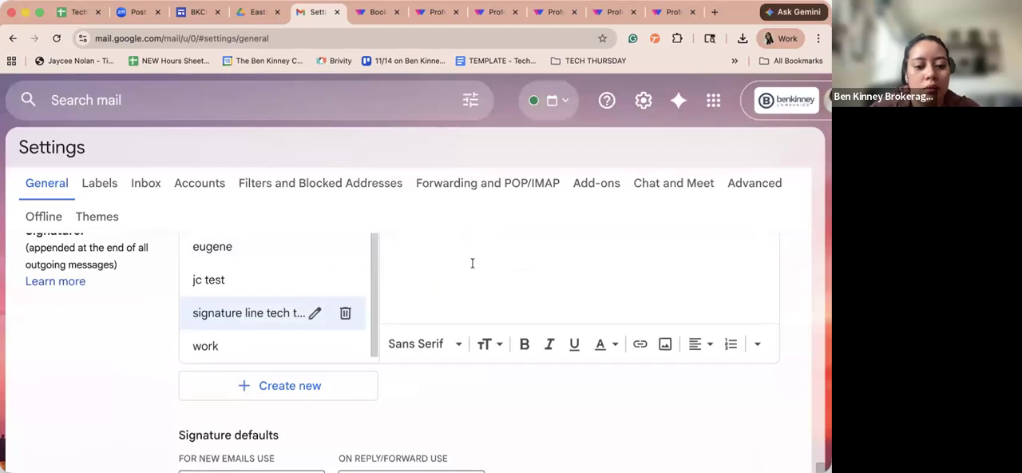
- Paste the copied WiseStamp signature into the new signature's content
{"action": "key", "text": "super+v"}
{"action": "scroll", "coordinate": [472, 264], "scroll_direction": "up", "scroll_amount": 2}
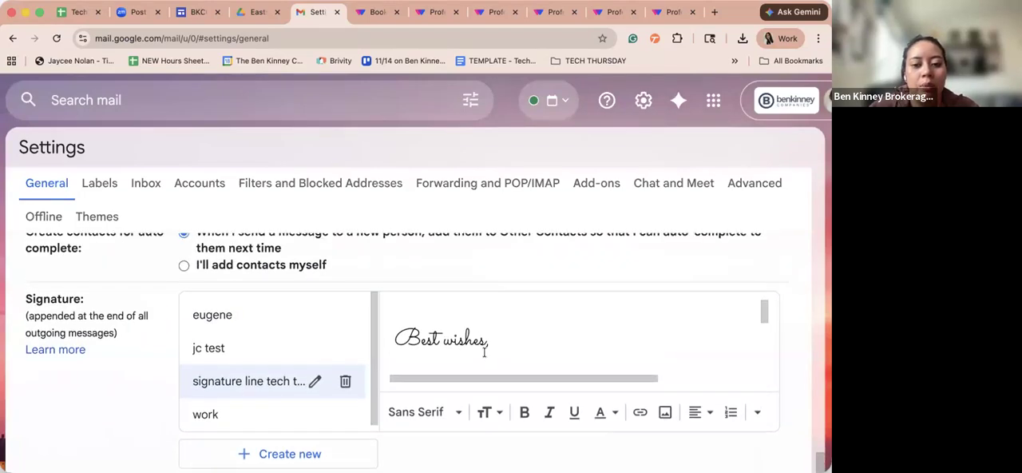
{"action": "scroll", "coordinate": [484, 352], "scroll_direction": "down", "scroll_amount": 5}
{"action": "scroll", "coordinate": [480, 346], "scroll_direction": "up", "scroll_amount": 2}
- Add space before the "MCTT, KW Eastside" line to move it away from the profile photo
{"action": "left_click", "coordinate": [481, 347]}
{"action": "left_click", "coordinate": [479, 325]}
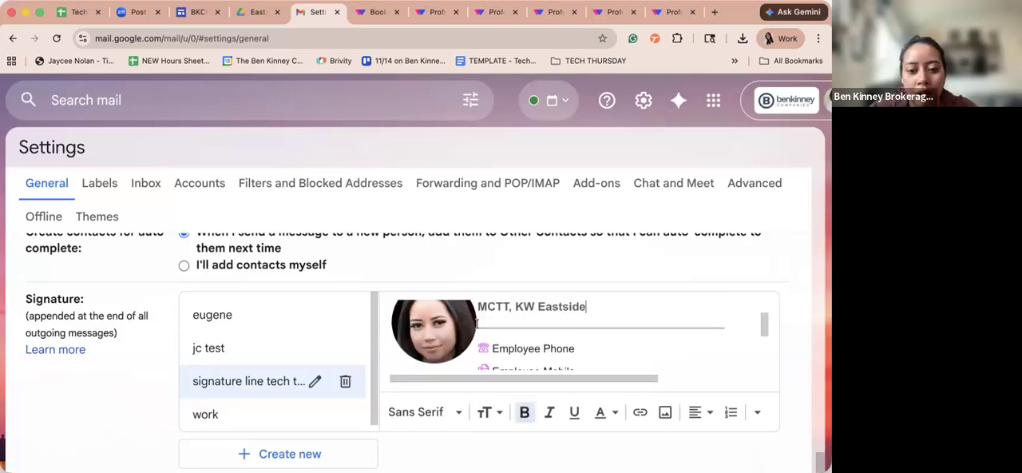
{"action": "left_click", "coordinate": [480, 326]}
{"action": "left_click", "coordinate": [478, 322]}
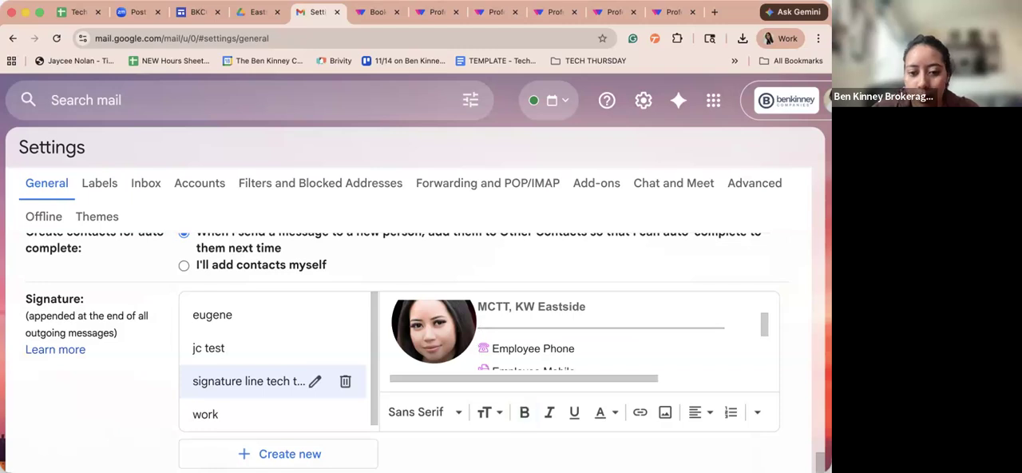
{"action": "left_click", "coordinate": [481, 309]}
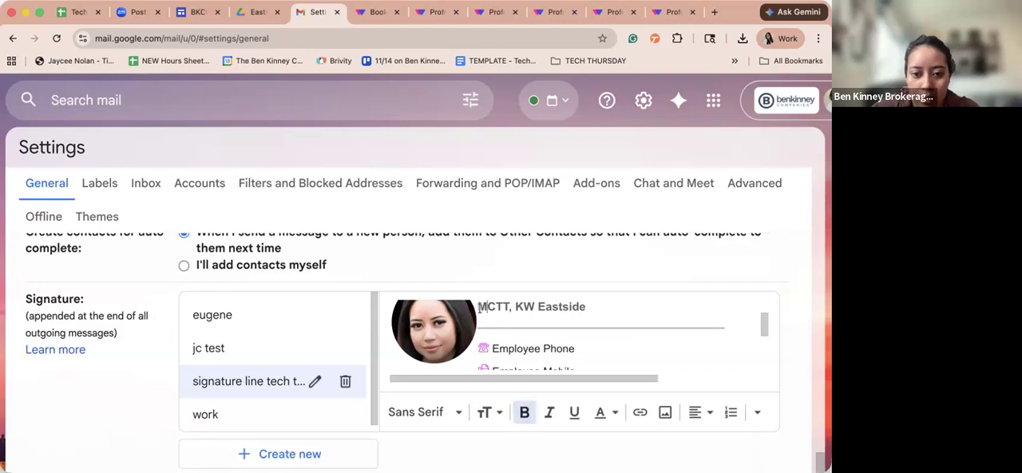
- Add spaces before the Employee Phone icon to move that line away from the profile photo
{"action": "left_click", "coordinate": [482, 348]}
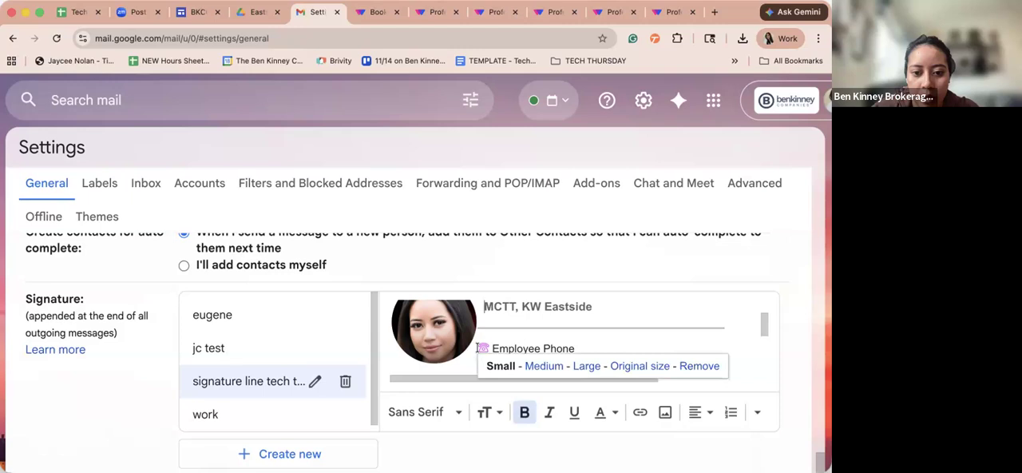
{"action": "left_click", "coordinate": [483, 348]}
{"action": "left_click", "coordinate": [490, 348]}
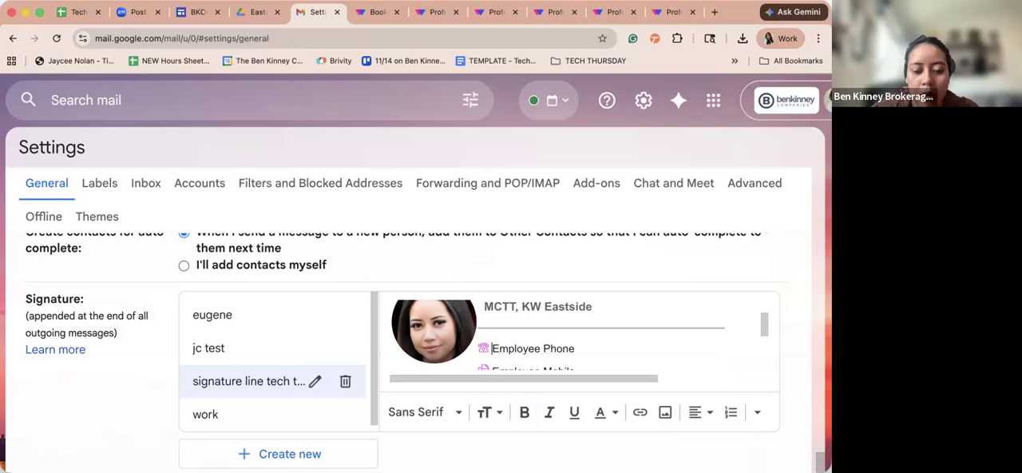
{"action": "left_click", "coordinate": [479, 344]}
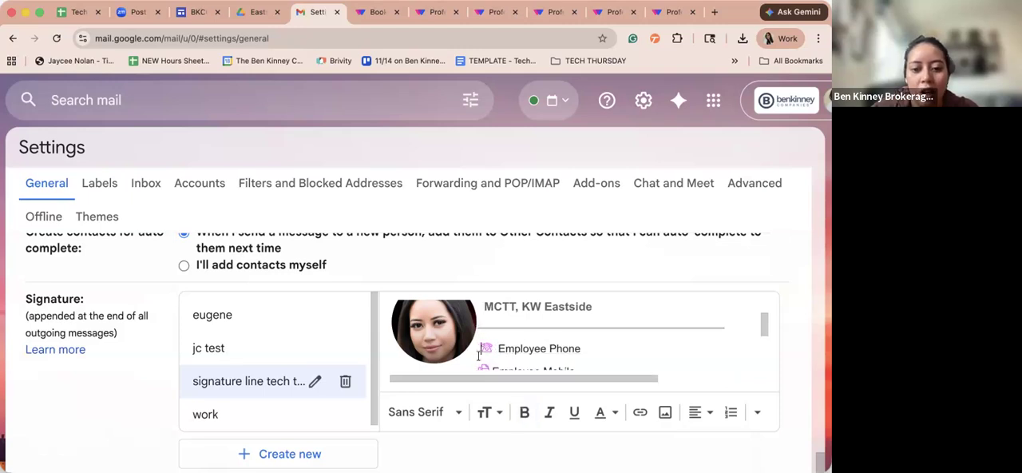
{"action": "scroll", "coordinate": [477, 320], "scroll_direction": "down", "scroll_amount": 1}
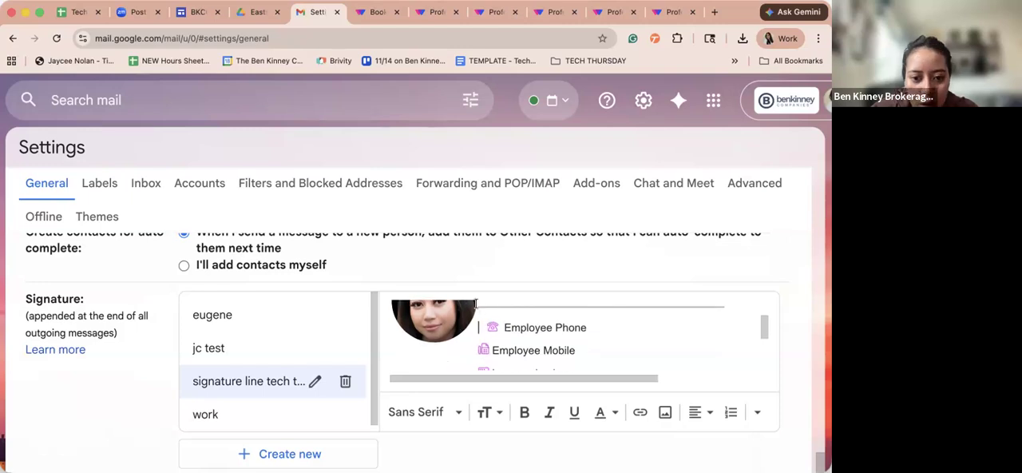
{"action": "scroll", "coordinate": [477, 311], "scroll_direction": "up", "scroll_amount": 1}
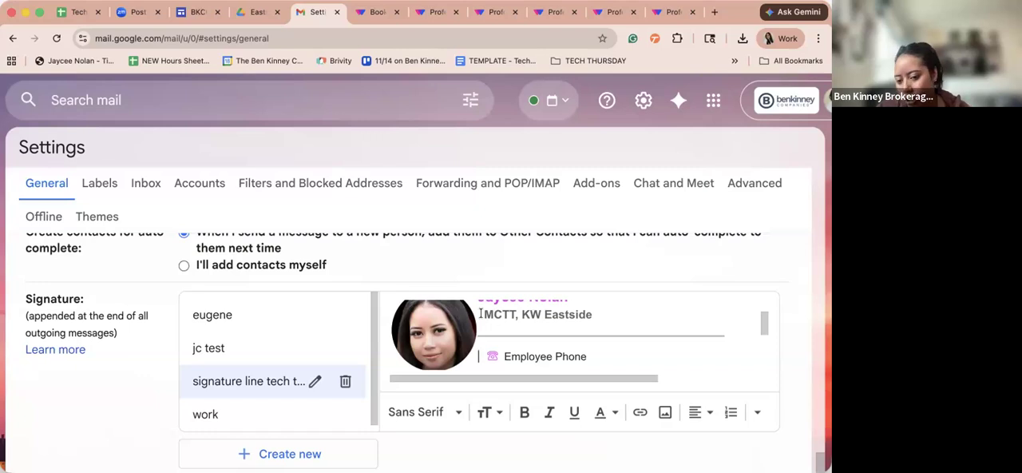
{"action": "scroll", "coordinate": [479, 314], "scroll_direction": "up", "scroll_amount": 1}
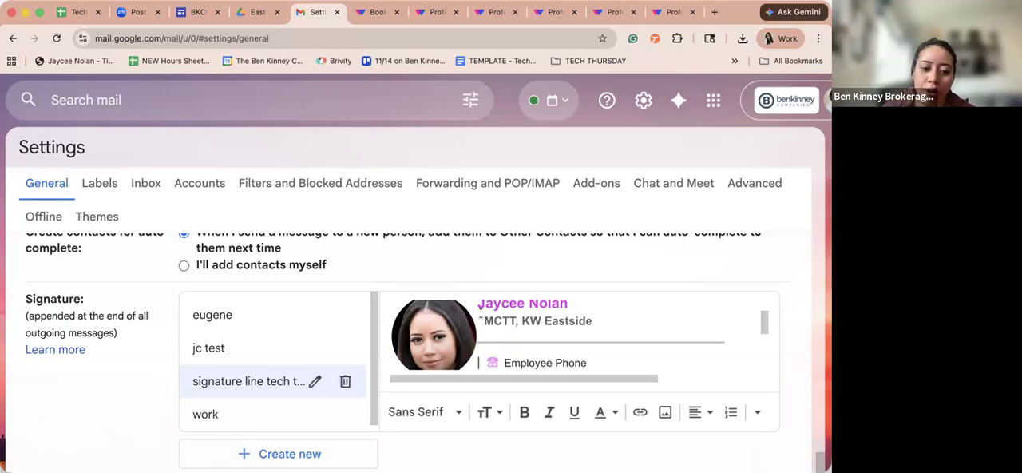
{"action": "scroll", "coordinate": [484, 349], "scroll_direction": "down", "scroll_amount": 3}
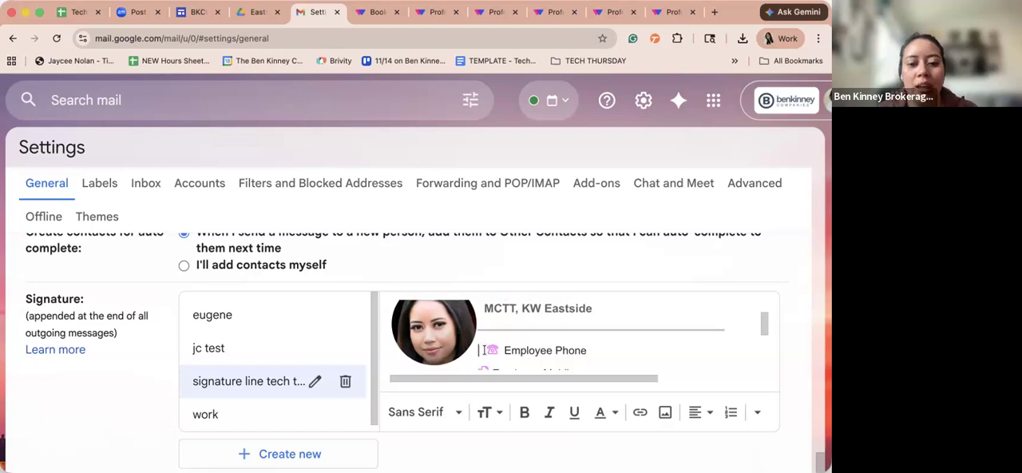
- Add spaces before the Employee Mobile and website lines to shift them away from the photo
{"action": "left_click", "coordinate": [476, 340]}
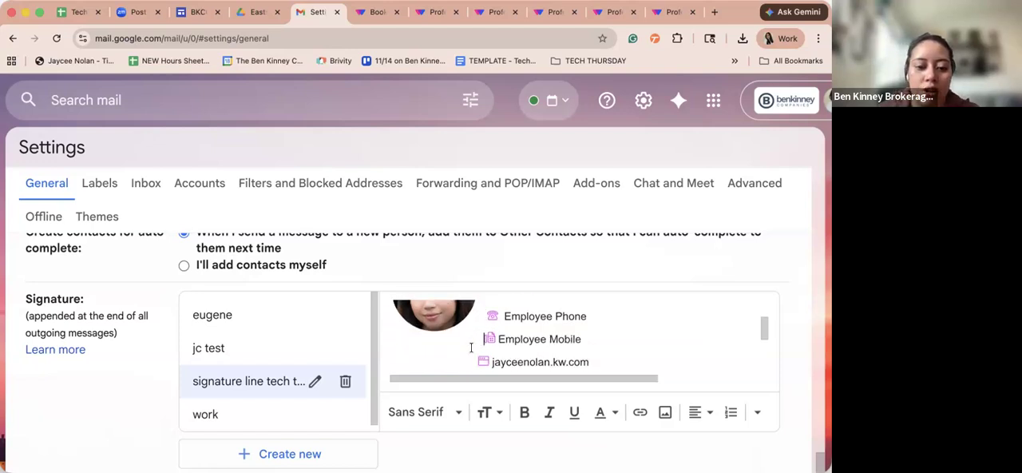
{"action": "scroll", "coordinate": [364, 456], "scroll_direction": "down", "scroll_amount": 1}
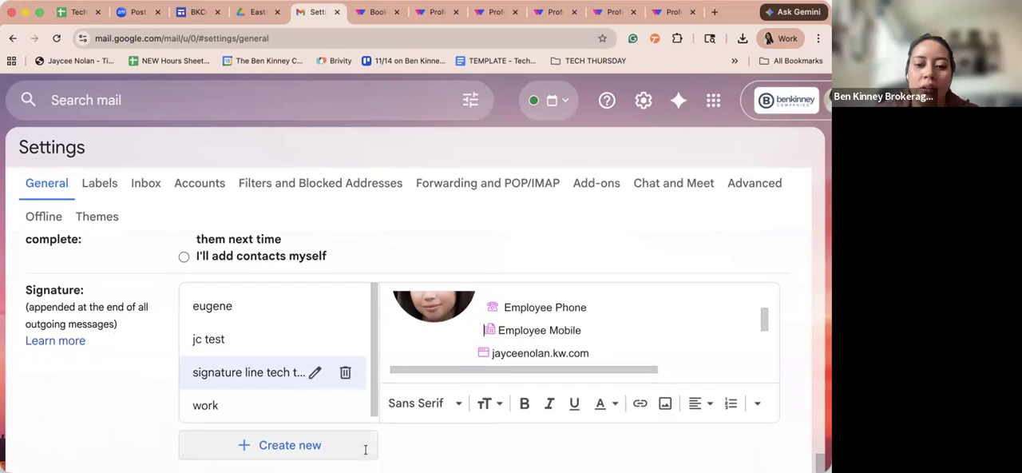
{"action": "left_click", "coordinate": [486, 329]}
{"action": "left_click", "coordinate": [481, 332]}
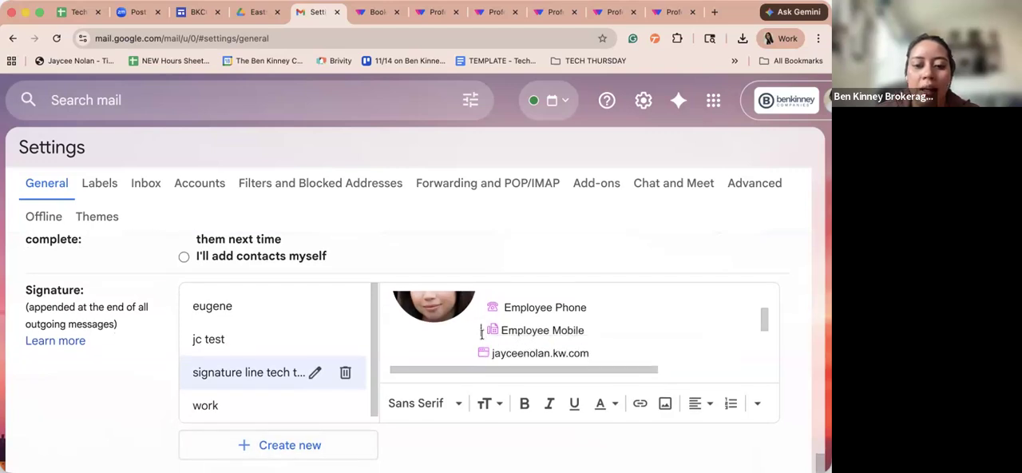
{"action": "scroll", "coordinate": [475, 344], "scroll_direction": "down", "scroll_amount": 2}
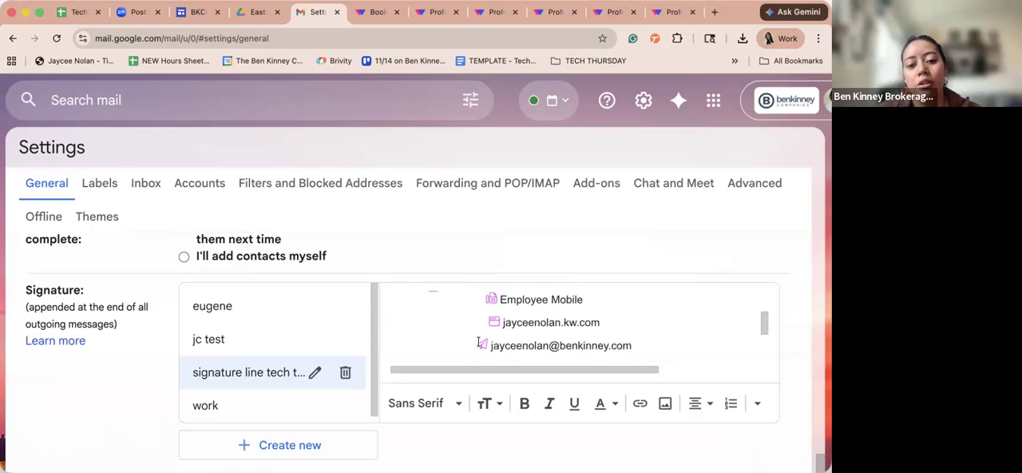
- Review the rest of the pasted signature from the email and website lines down to the Book a meeting button
{"action": "left_click", "coordinate": [481, 345]}
{"action": "left_click", "coordinate": [597, 321]}
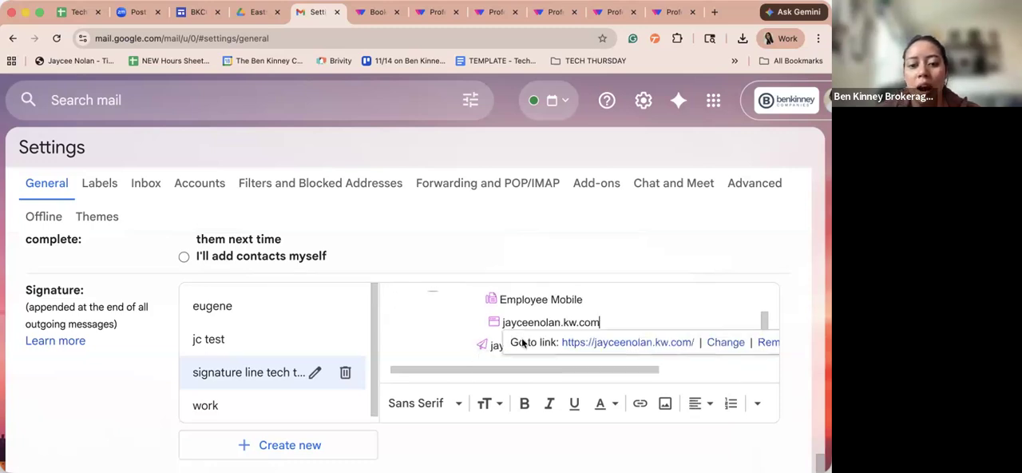
{"action": "scroll", "coordinate": [465, 280], "scroll_direction": "down", "scroll_amount": 2}
{"action": "scroll", "coordinate": [465, 280], "scroll_direction": "down", "scroll_amount": 2}
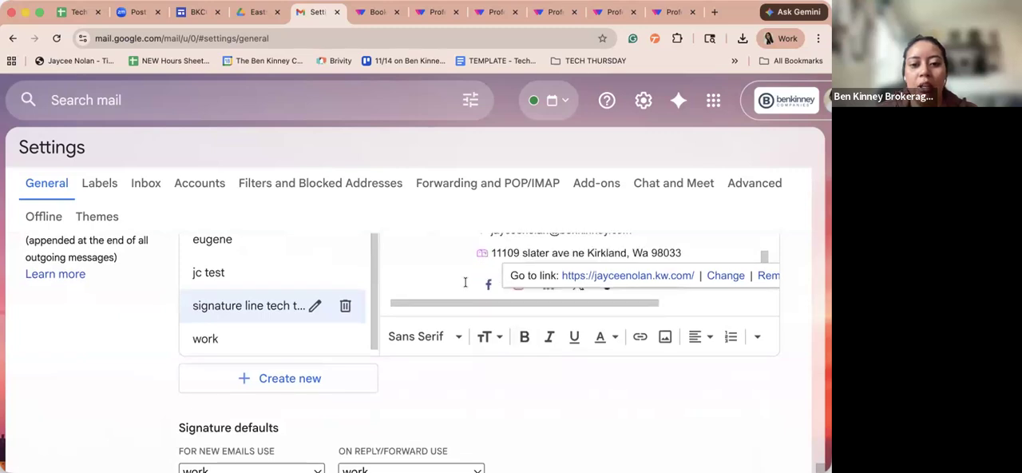
{"action": "scroll", "coordinate": [465, 281], "scroll_direction": "down", "scroll_amount": 3}
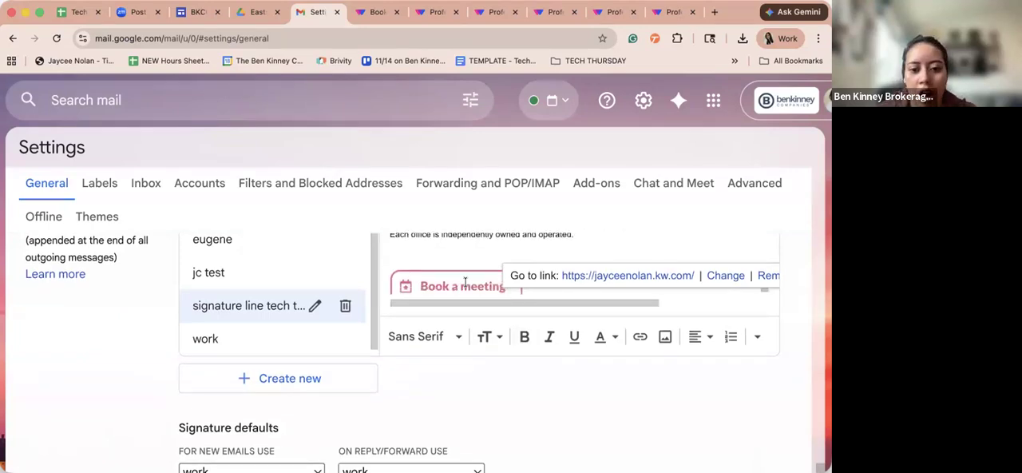
{"action": "scroll", "coordinate": [490, 414], "scroll_direction": "down", "scroll_amount": 4}
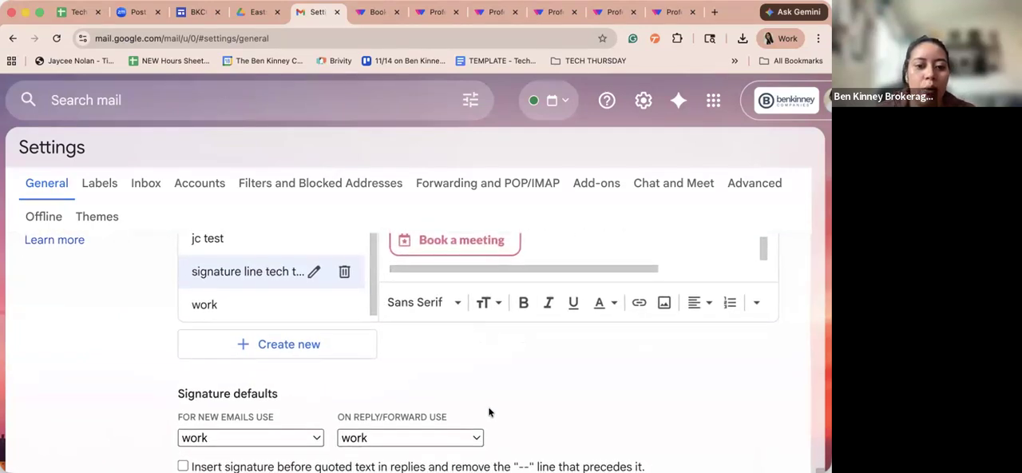
- Set "signature line tech thursday" as the default signature for both new emails and replies/forwards
{"action": "scroll", "coordinate": [489, 409], "scroll_direction": "down", "scroll_amount": 10}
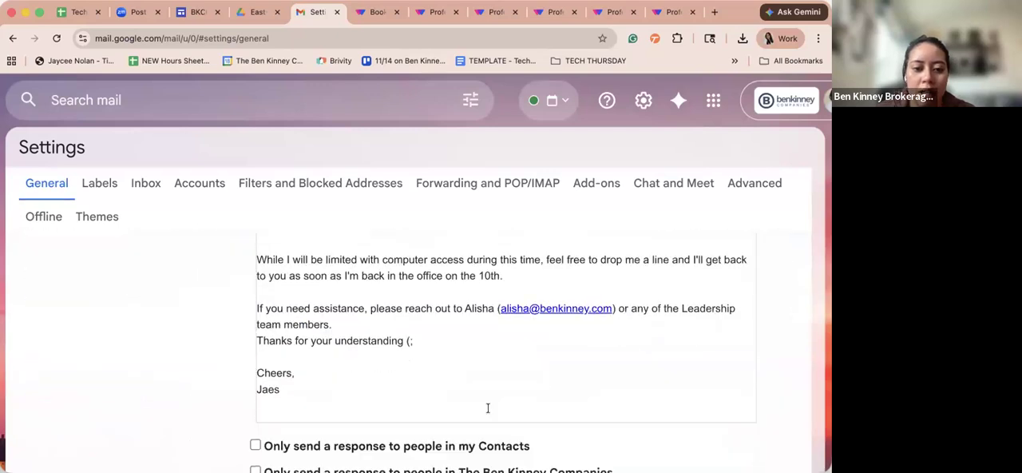
{"action": "scroll", "coordinate": [490, 412], "scroll_direction": "down", "scroll_amount": 3}
{"action": "left_click", "coordinate": [416, 369]}
{"action": "scroll", "coordinate": [423, 351], "scroll_direction": "down", "scroll_amount": 5}
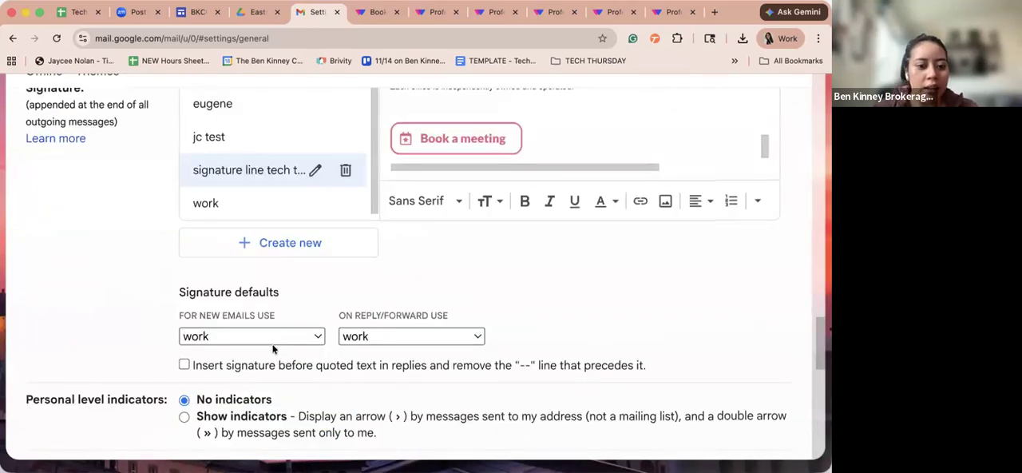
{"action": "scroll", "coordinate": [272, 349], "scroll_direction": "down", "scroll_amount": 5}
{"action": "scroll", "coordinate": [272, 344], "scroll_direction": "down", "scroll_amount": 8}
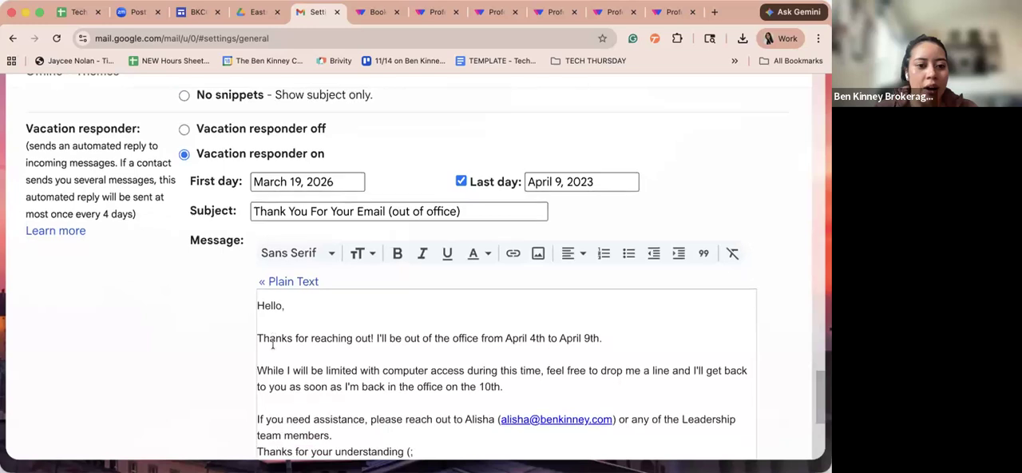
{"action": "scroll", "coordinate": [272, 343], "scroll_direction": "up", "scroll_amount": 10}
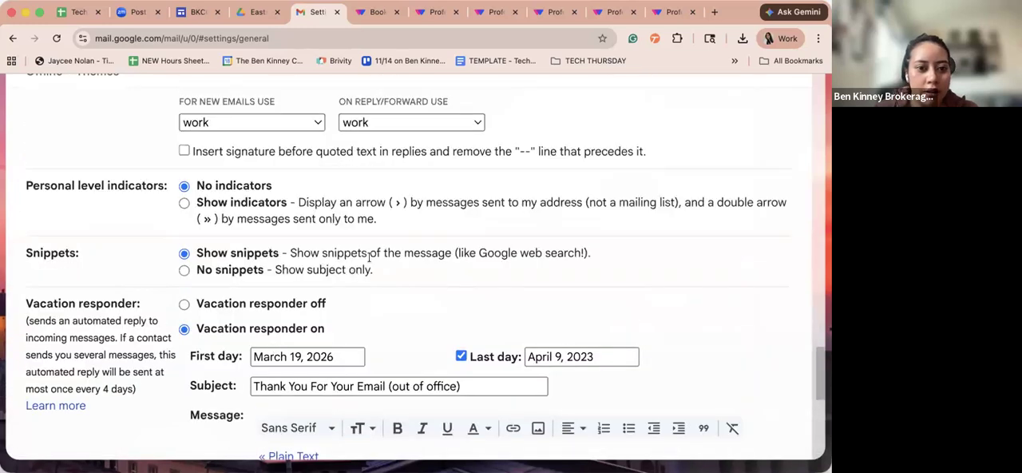
{"action": "scroll", "coordinate": [370, 255], "scroll_direction": "up", "scroll_amount": 1}
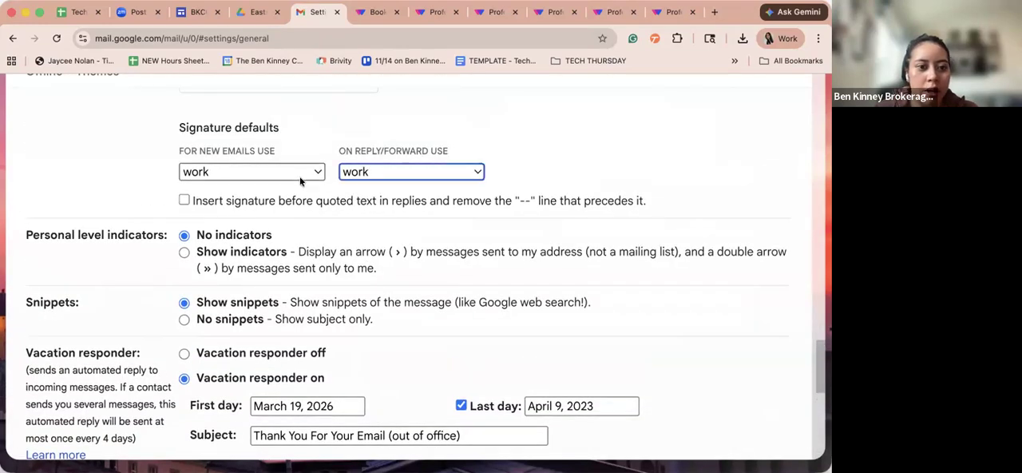
{"action": "left_click", "coordinate": [293, 169]}
{"action": "left_click", "coordinate": [275, 155]}
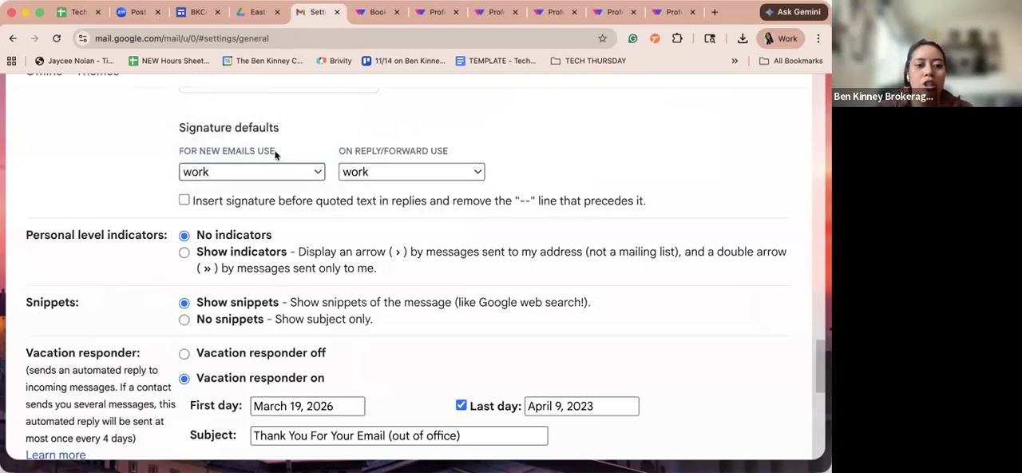
{"action": "left_click", "coordinate": [360, 171]}
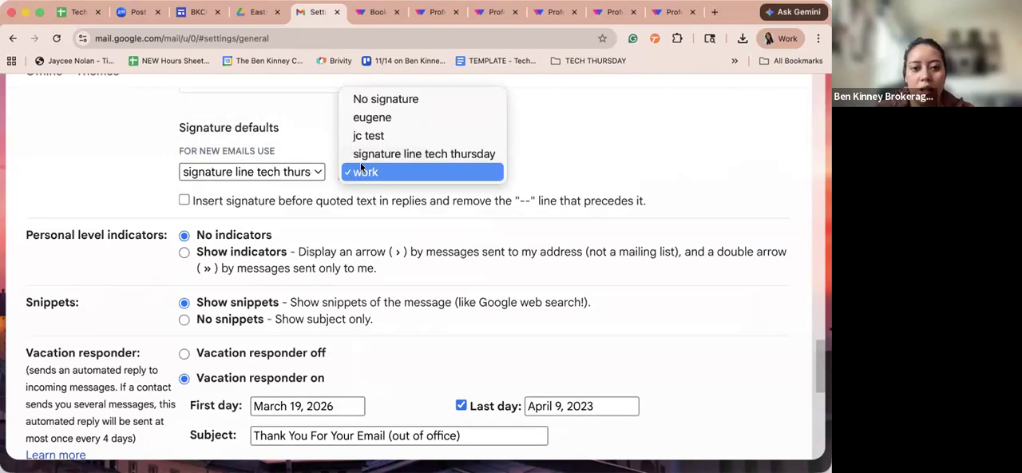
{"action": "left_click", "coordinate": [356, 152]}
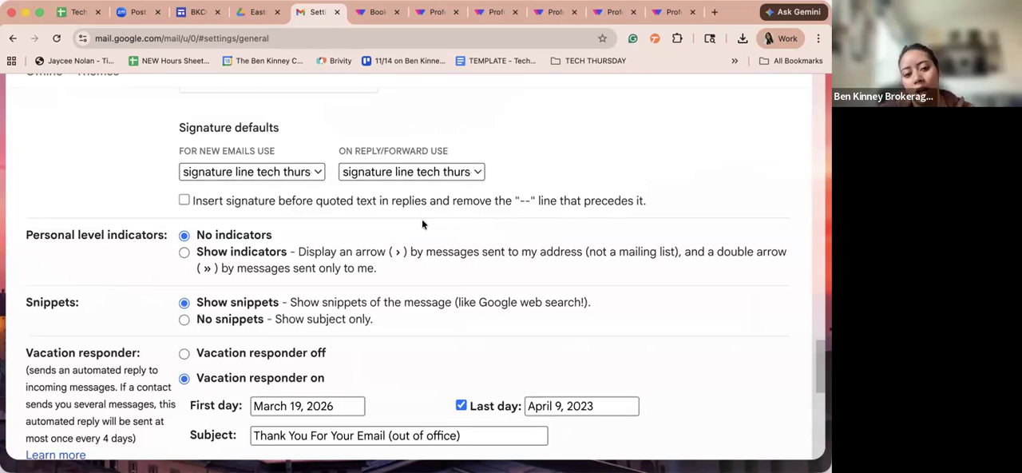
- Examine the signature default settings for new emails and for replies and forwards
{"action": "left_click_drag", "start_coordinate": [205, 154], "coordinate": [288, 150]}
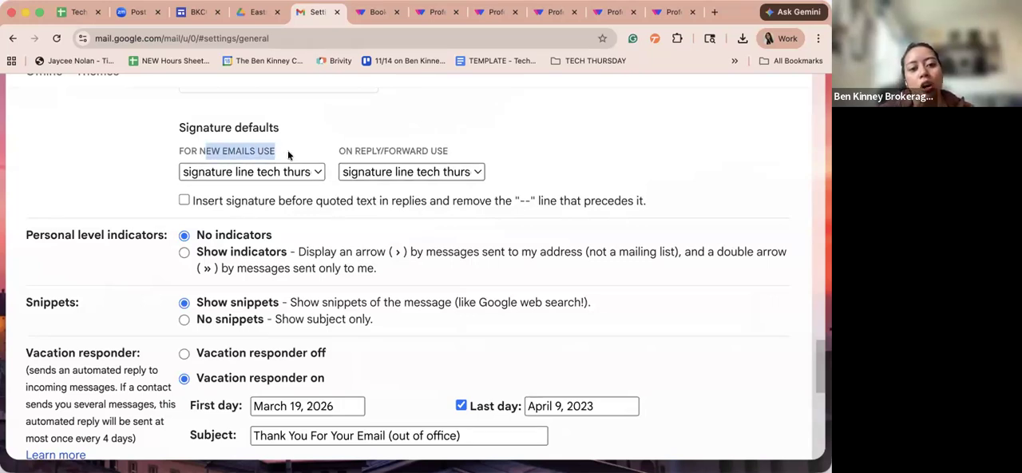
{"action": "triple_click", "coordinate": [509, 147]}
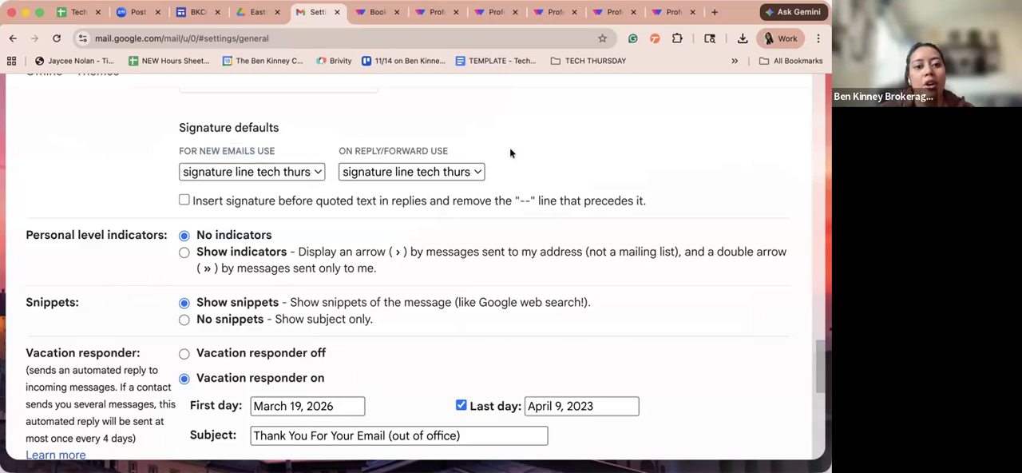
{"action": "left_click", "coordinate": [370, 149]}
{"action": "left_click_drag", "start_coordinate": [342, 146], "coordinate": [481, 144]}
{"action": "left_click", "coordinate": [481, 144]}
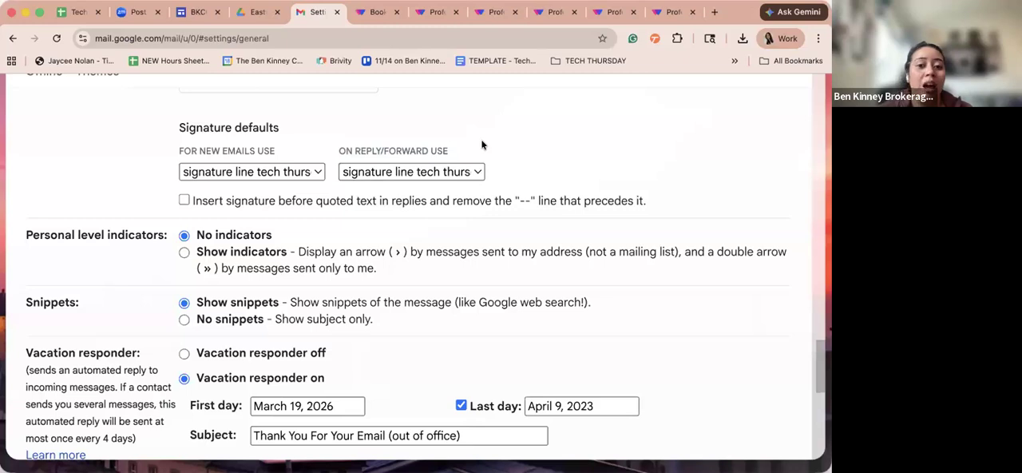
{"action": "triple_click", "coordinate": [443, 153]}
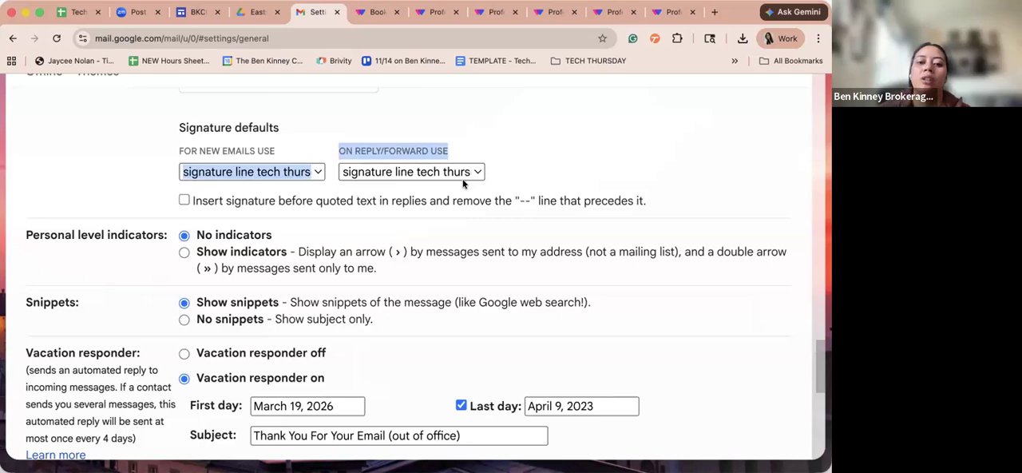
{"action": "left_click", "coordinate": [355, 186]}
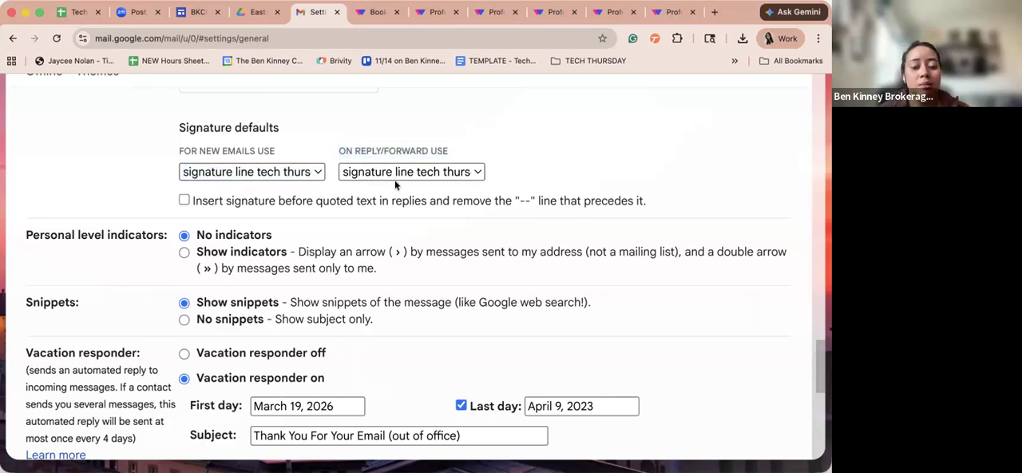
- Enable inserting the signature before quoted text in replies without the "--" line, and save the settings
{"action": "left_click", "coordinate": [184, 202]}
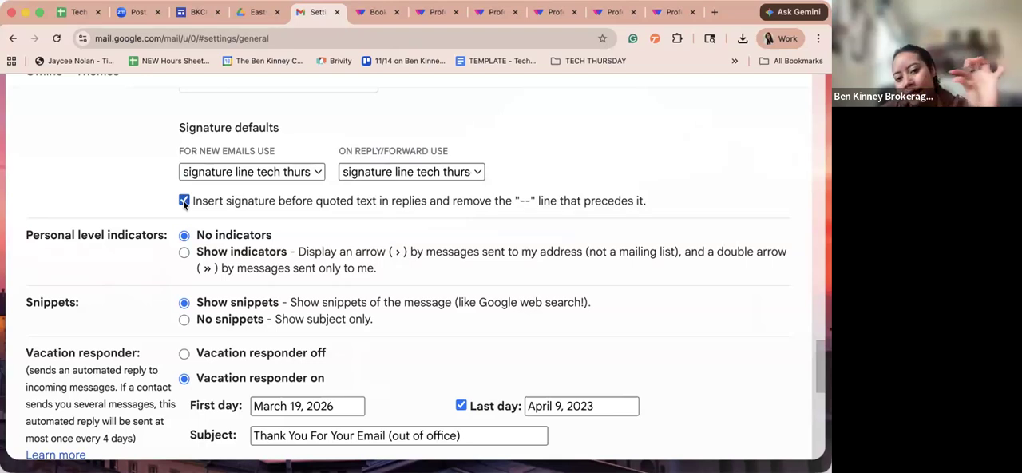
{"action": "double_click", "coordinate": [529, 197]}
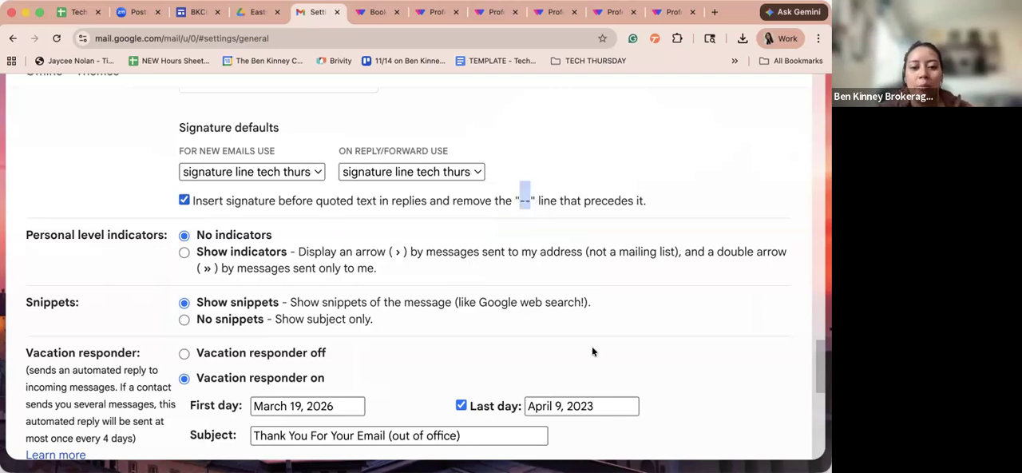
{"action": "scroll", "coordinate": [514, 205], "scroll_direction": "down", "scroll_amount": 1}
{"action": "scroll", "coordinate": [514, 206], "scroll_direction": "down", "scroll_amount": 10}
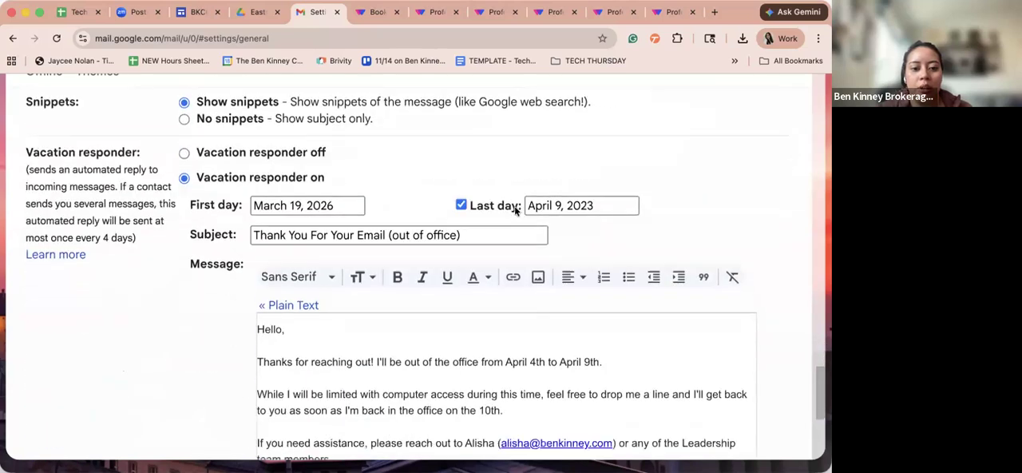
{"action": "left_click", "coordinate": [371, 368]}
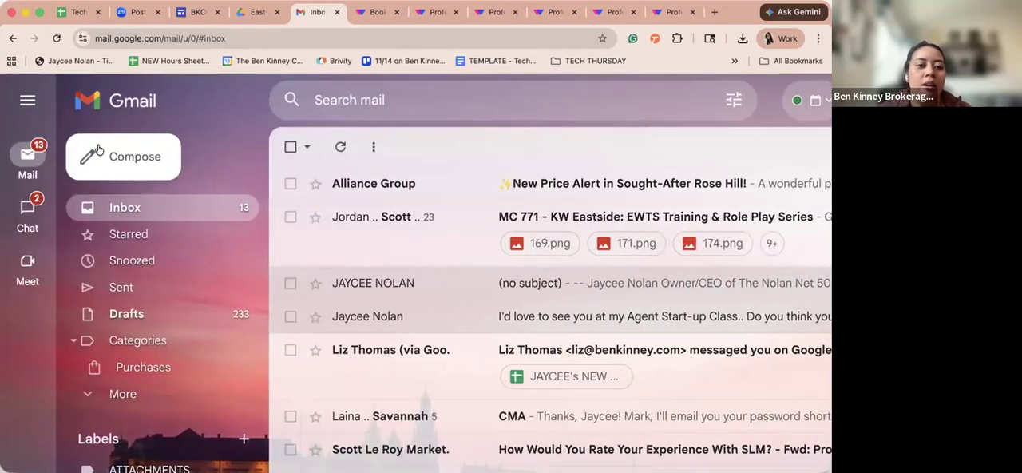
- Start a new email and check its automatically inserted signature down to the Book a meeting button
{"action": "left_click", "coordinate": [98, 152]}
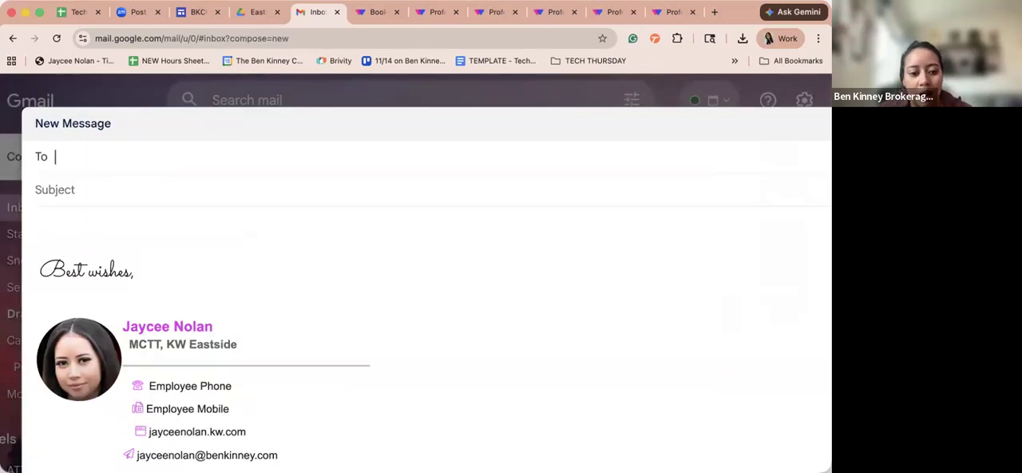
{"action": "left_click", "coordinate": [262, 301]}
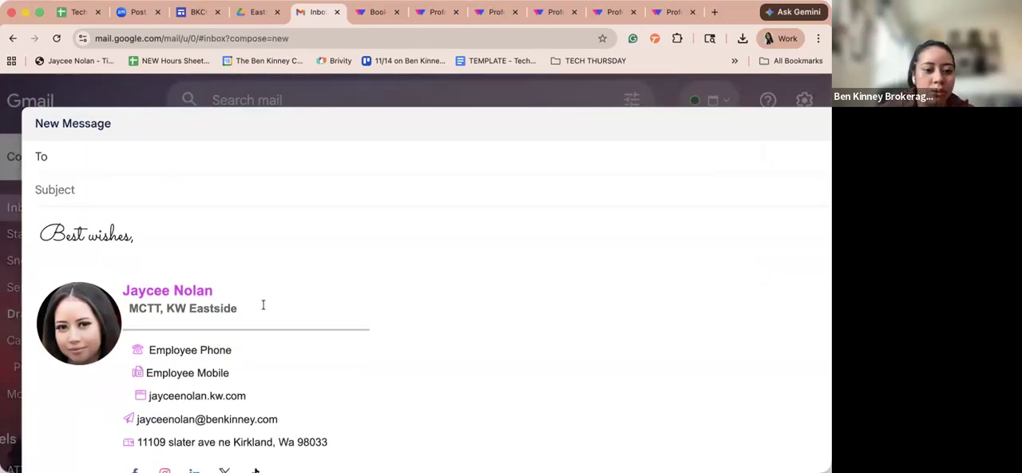
{"action": "scroll", "coordinate": [263, 304], "scroll_direction": "down", "scroll_amount": 2}
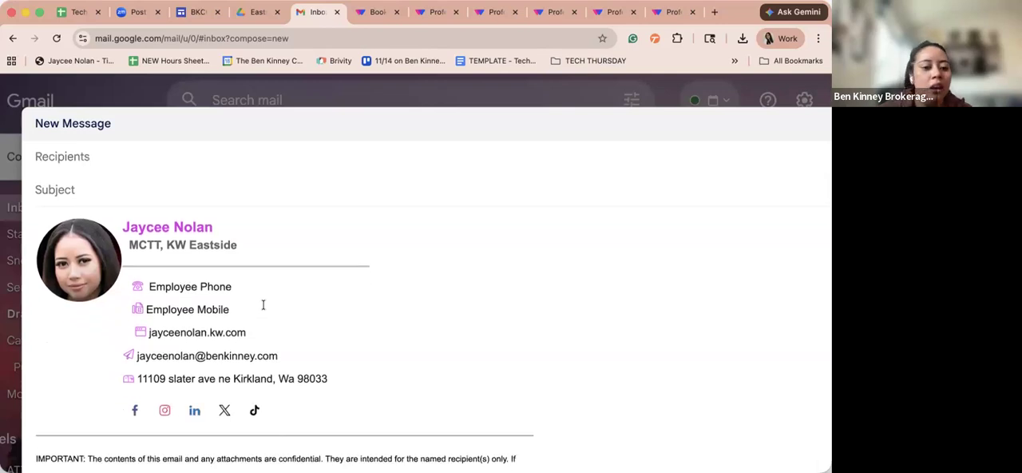
{"action": "scroll", "coordinate": [132, 423], "scroll_direction": "down", "scroll_amount": 3}
{"action": "left_click", "coordinate": [126, 450]}
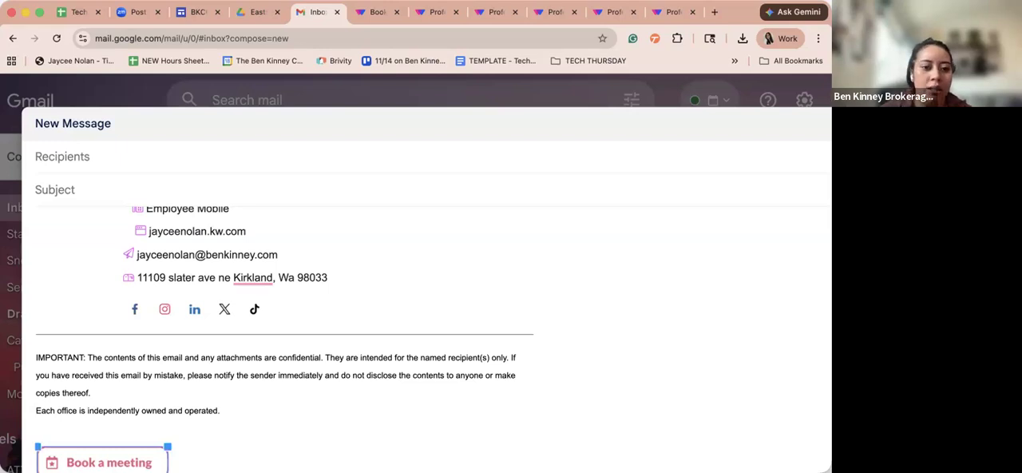
- Address the message to the account's own e-mail and send it as a test without a subject
{"action": "left_click", "coordinate": [131, 159]}
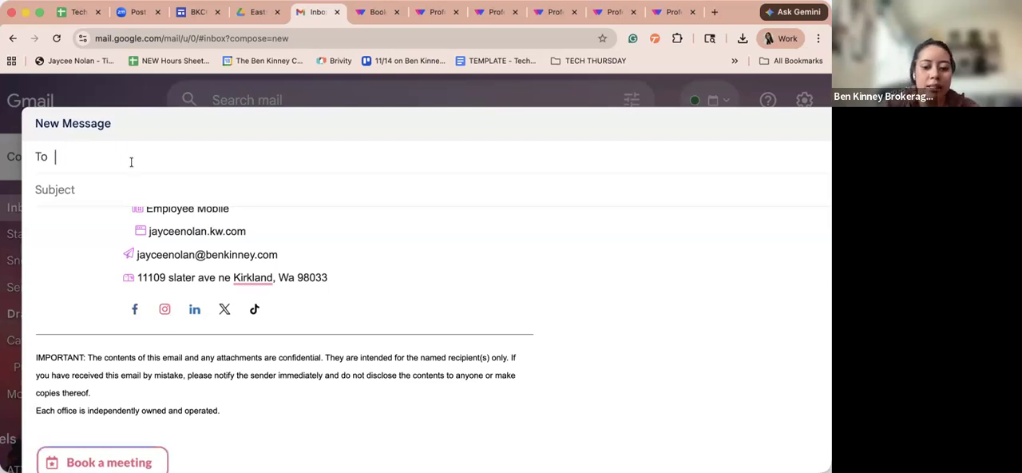
{"action": "type", "text": "jay"}
{"action": "key", "text": "Return"}
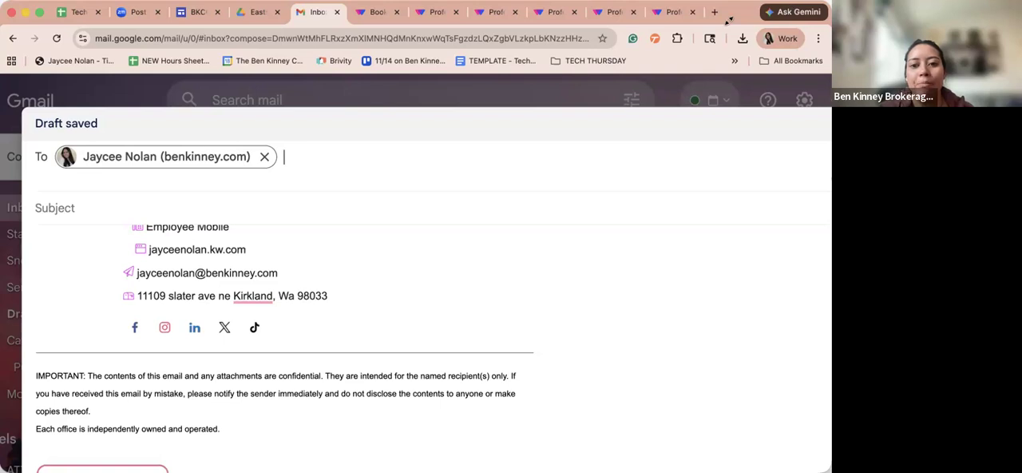
{"action": "left_click_drag", "start_coordinate": [831, 3], "coordinate": [728, 21]}
{"action": "scroll", "coordinate": [653, 318], "scroll_direction": "down", "scroll_amount": 5}
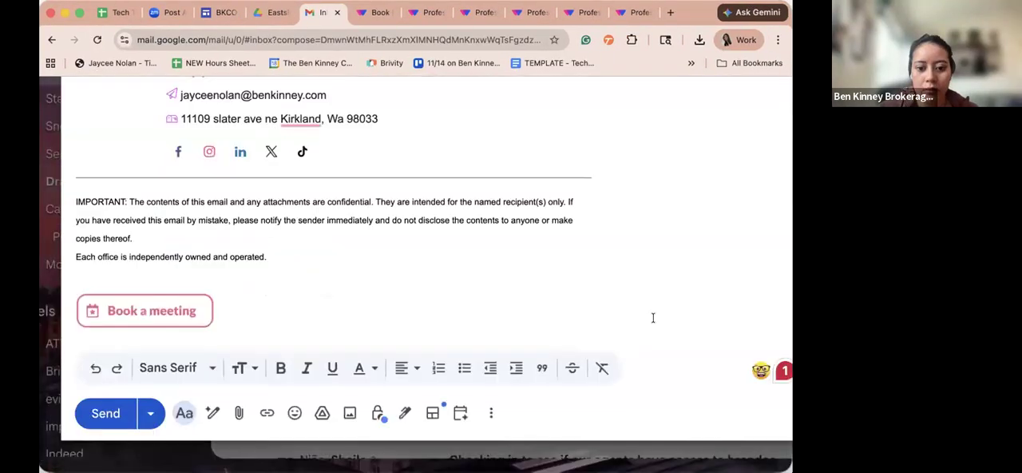
{"action": "left_click", "coordinate": [106, 414]}
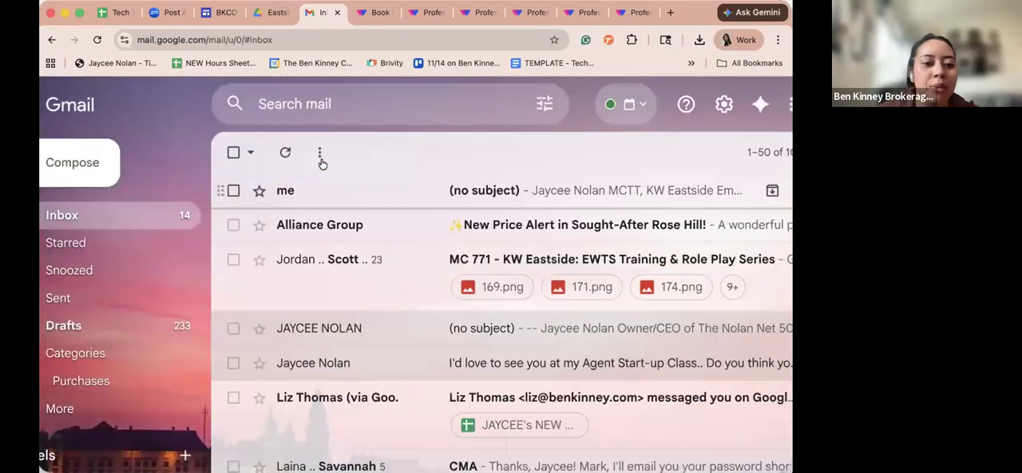
- Open the received test email, test the signature's Facebook link, and return to the message
{"action": "left_click", "coordinate": [341, 192]}
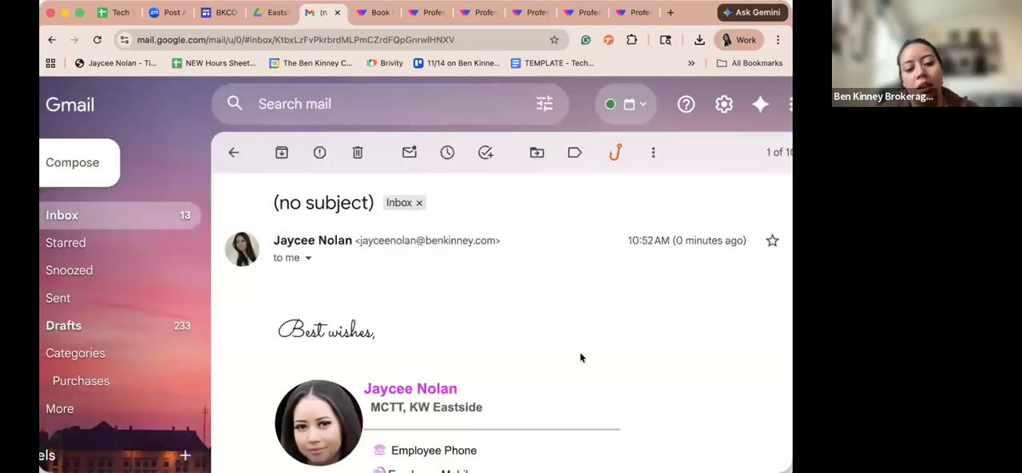
{"action": "scroll", "coordinate": [580, 357], "scroll_direction": "down", "scroll_amount": 5}
{"action": "scroll", "coordinate": [580, 356], "scroll_direction": "up", "scroll_amount": 1}
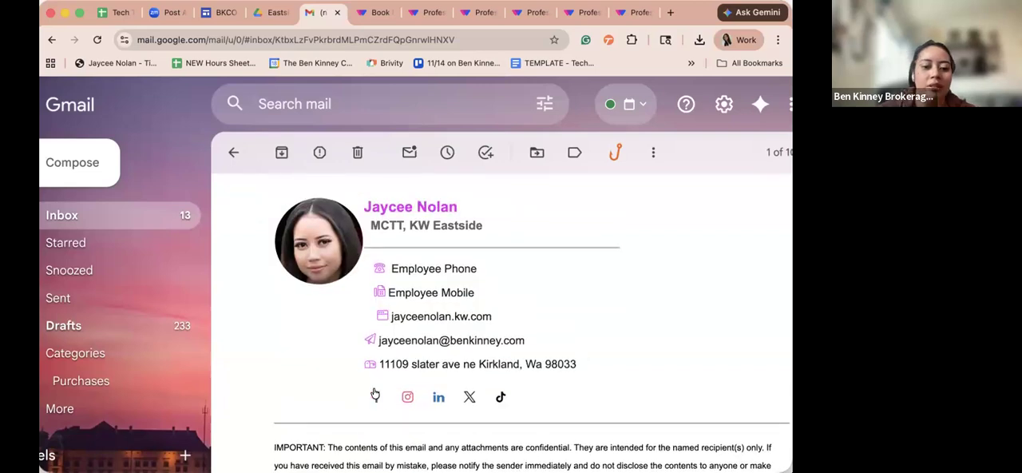
{"action": "left_click", "coordinate": [375, 394]}
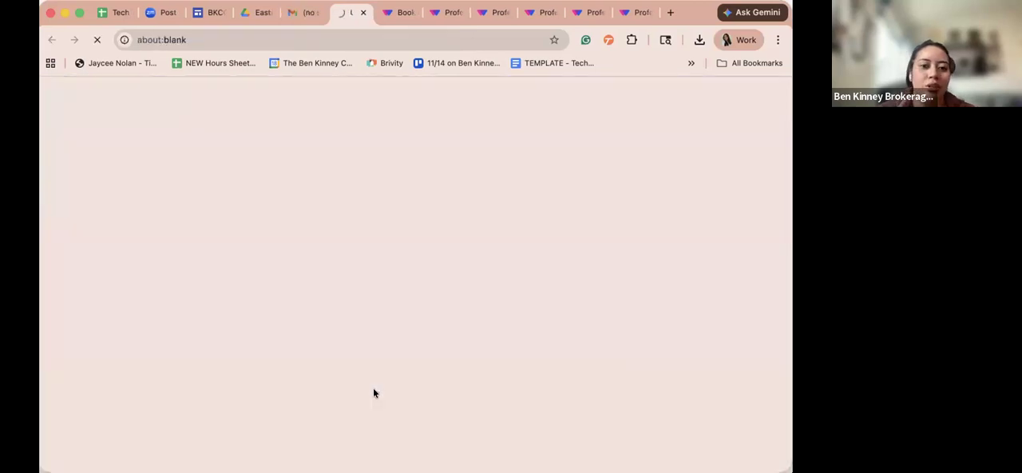
{"action": "left_click", "coordinate": [293, 13]}
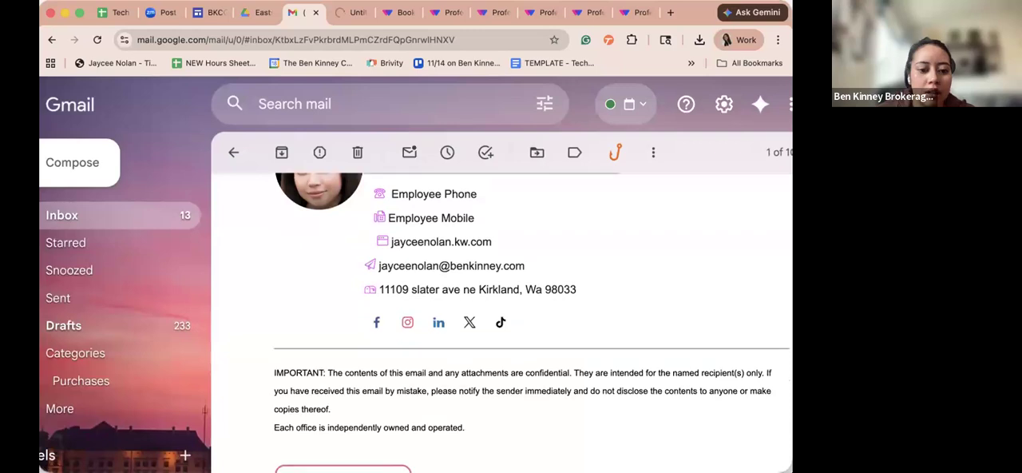
- Test the signature's Book a meeting button, close the page it opens, and return to the signature's contact lines
{"action": "scroll", "coordinate": [345, 445], "scroll_direction": "down", "scroll_amount": 1}
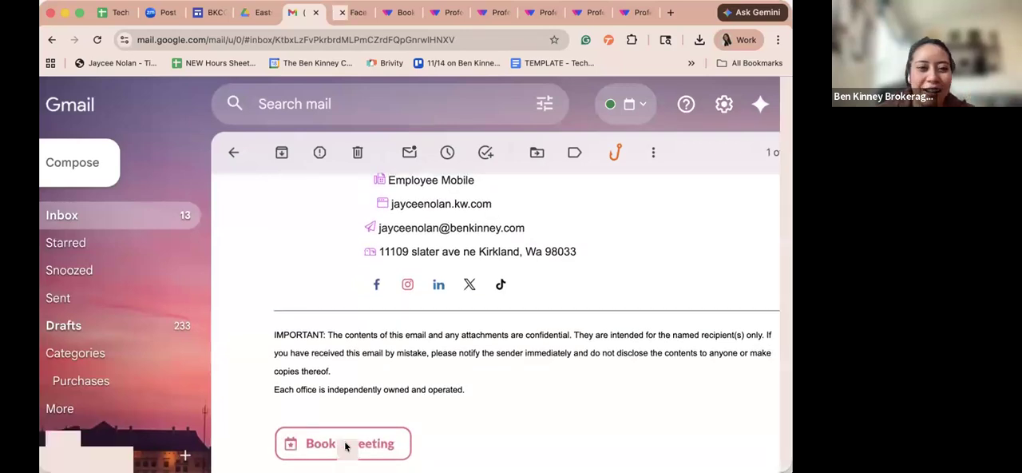
{"action": "left_click", "coordinate": [344, 445]}
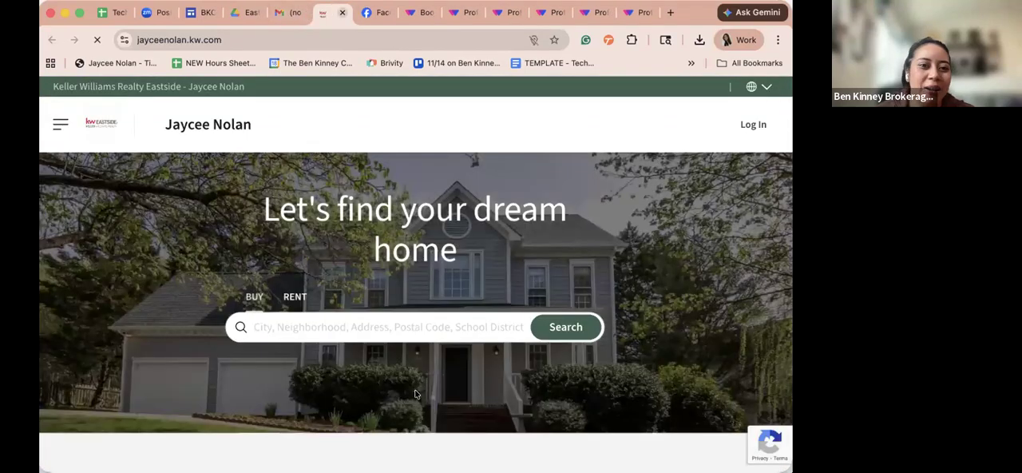
{"action": "key", "text": "super+w"}
{"action": "scroll", "coordinate": [468, 345], "scroll_direction": "up", "scroll_amount": 3}
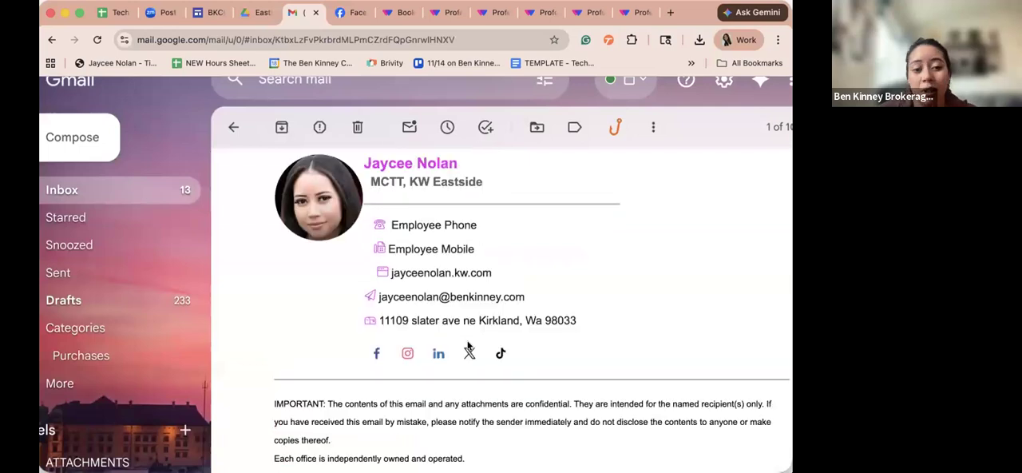